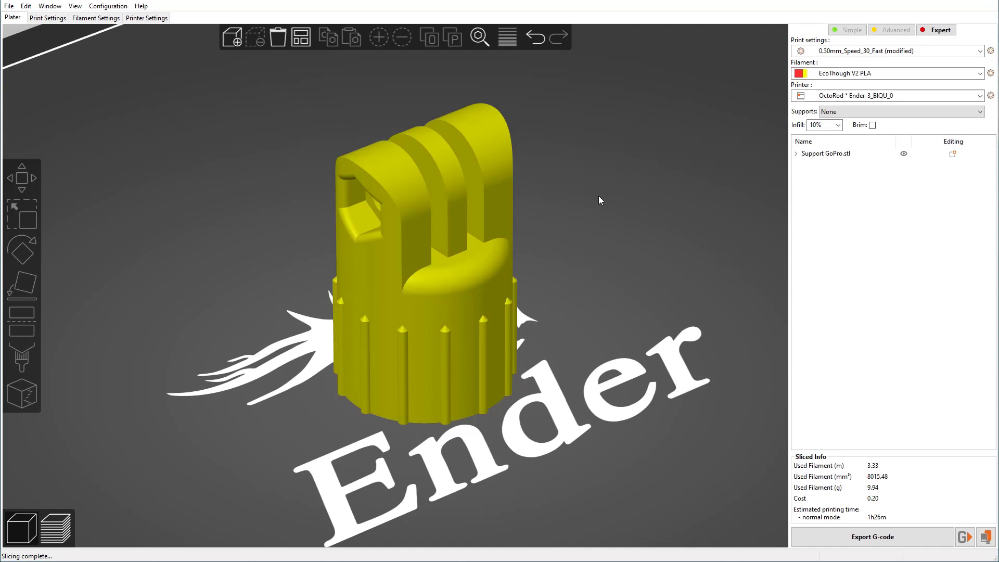
- Examine the sliced GoPro support's internal layers and its height range settings in the slicer
{"action": "left_click", "coordinate": [460, 357]}
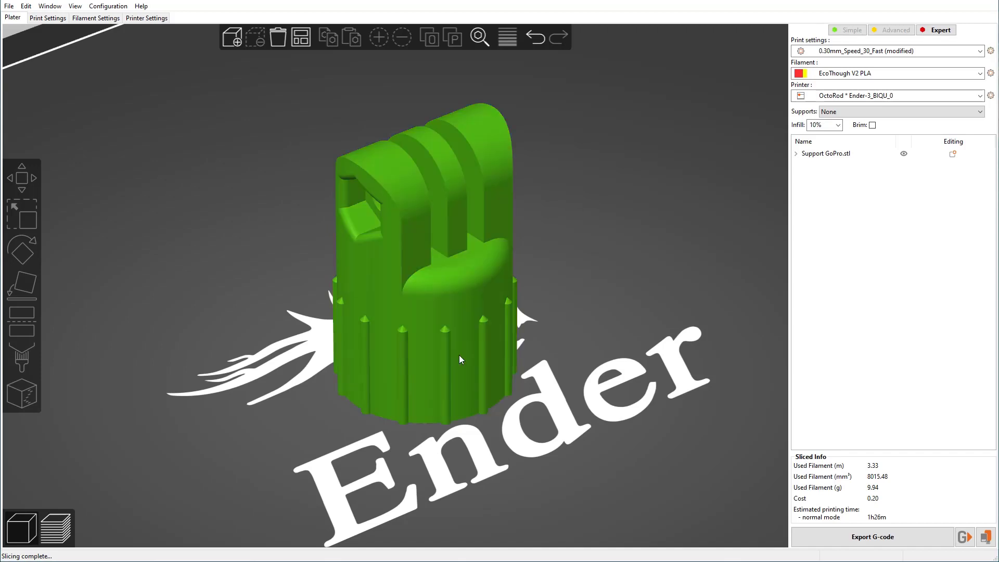
{"action": "scroll", "coordinate": [459, 355], "scroll_direction": "down", "scroll_amount": 4}
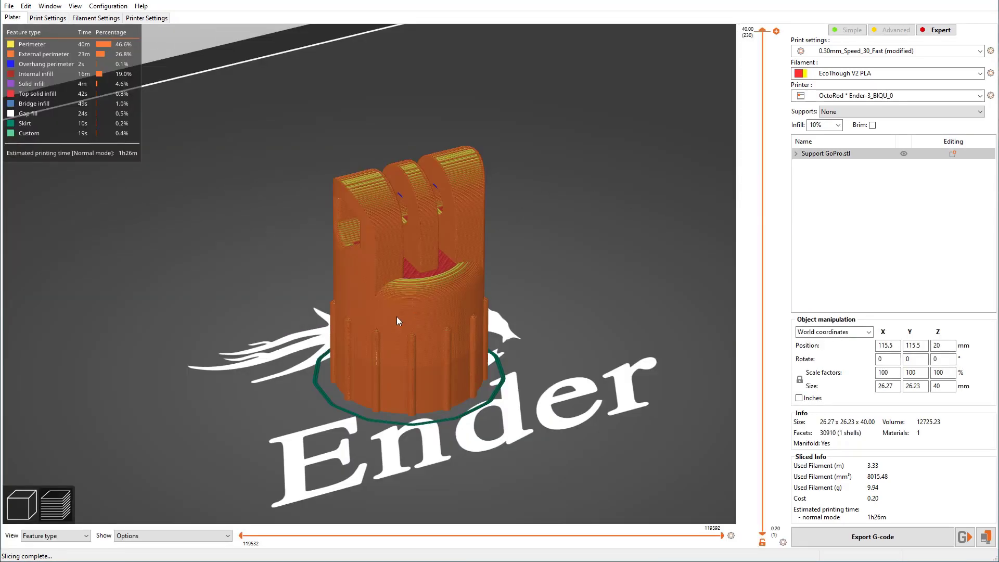
{"action": "left_click_drag", "start_coordinate": [397, 317], "coordinate": [588, 267]}
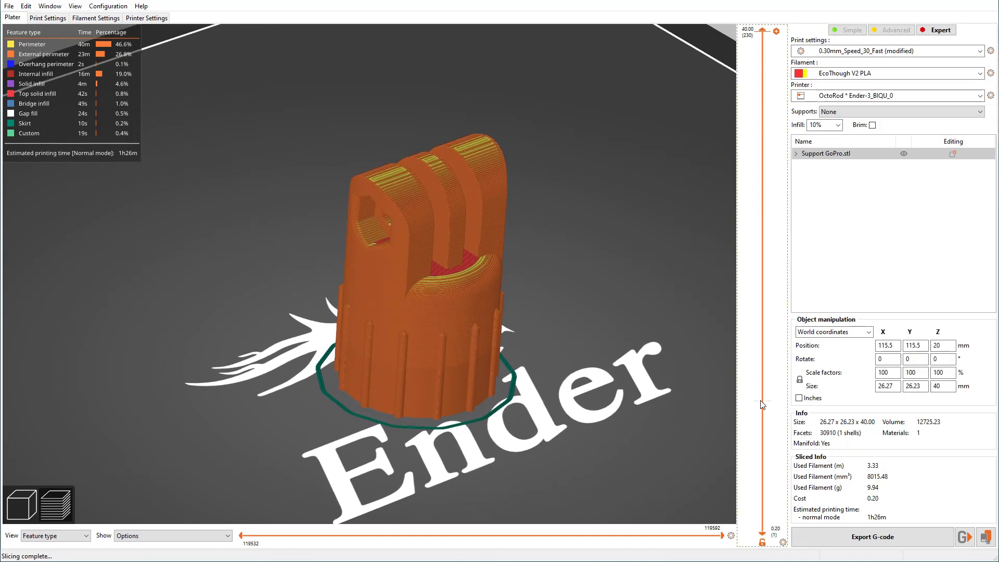
{"action": "left_click_drag", "start_coordinate": [761, 404], "coordinate": [762, 355]}
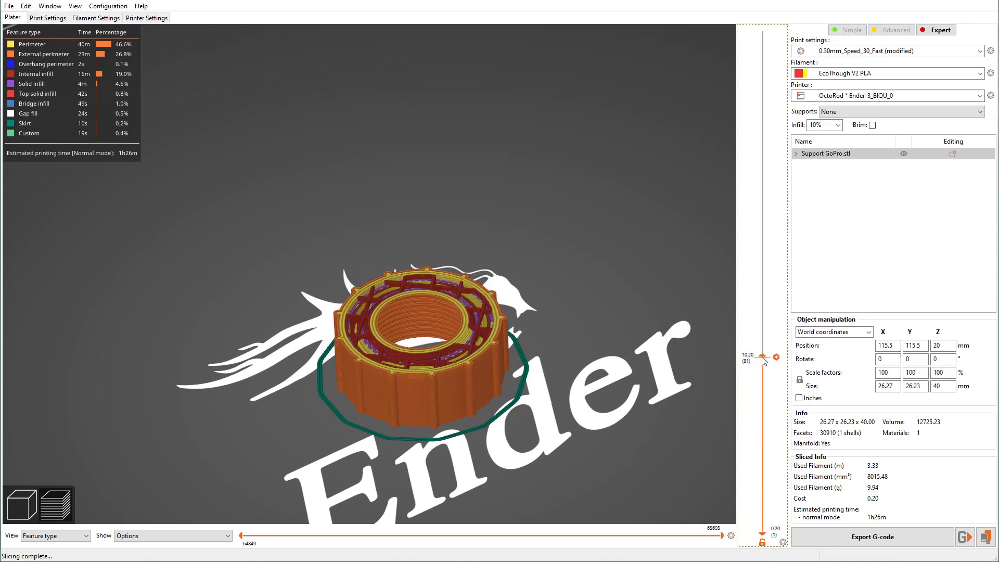
{"action": "left_click", "coordinate": [795, 154]}
{"action": "left_click", "coordinate": [828, 178]}
{"action": "left_click", "coordinate": [831, 198]}
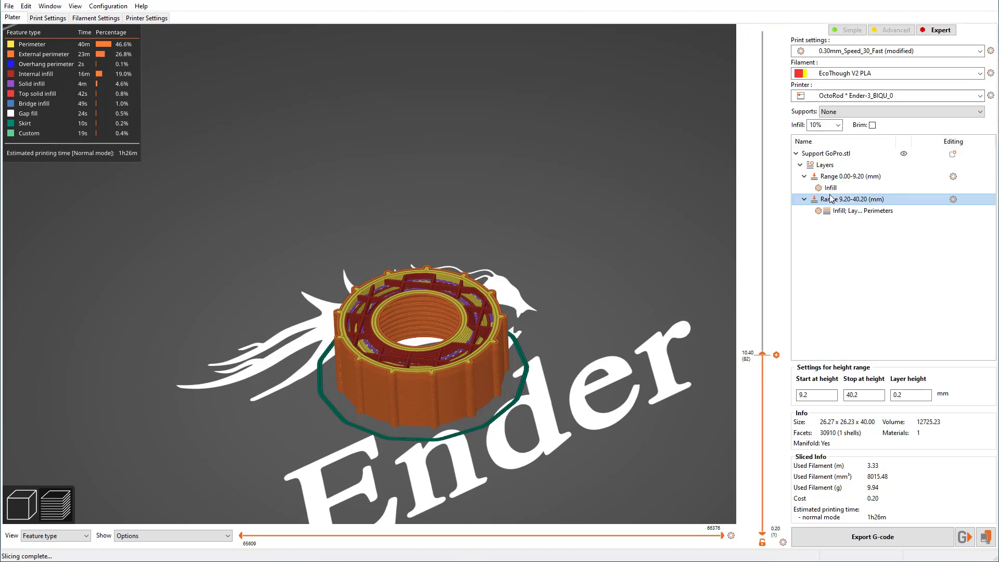
{"action": "left_click", "coordinate": [833, 210]}
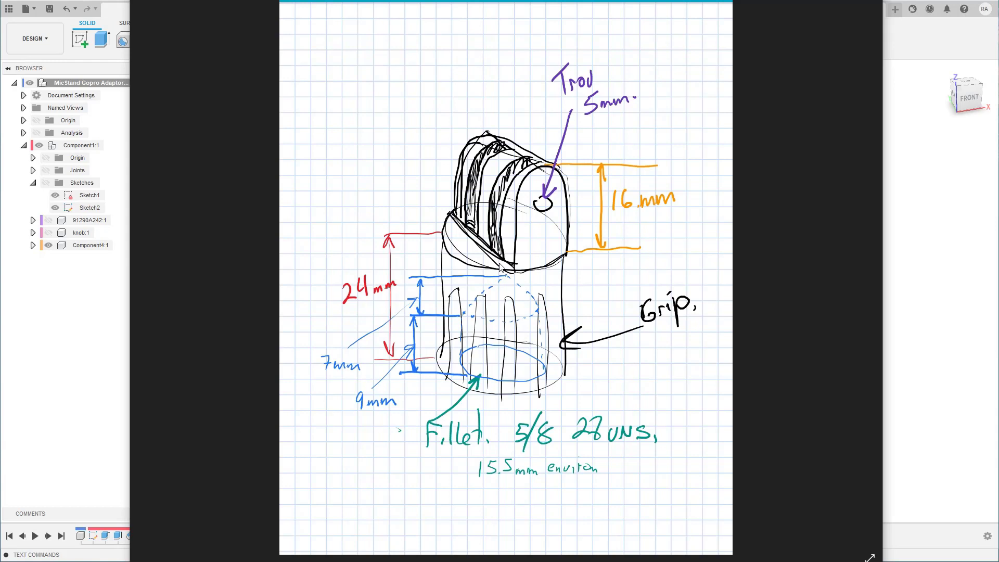
- In Fusion 360, create a new design with an internal standard component named "Adapteur GpPro"
{"action": "left_click", "coordinate": [903, 300]}
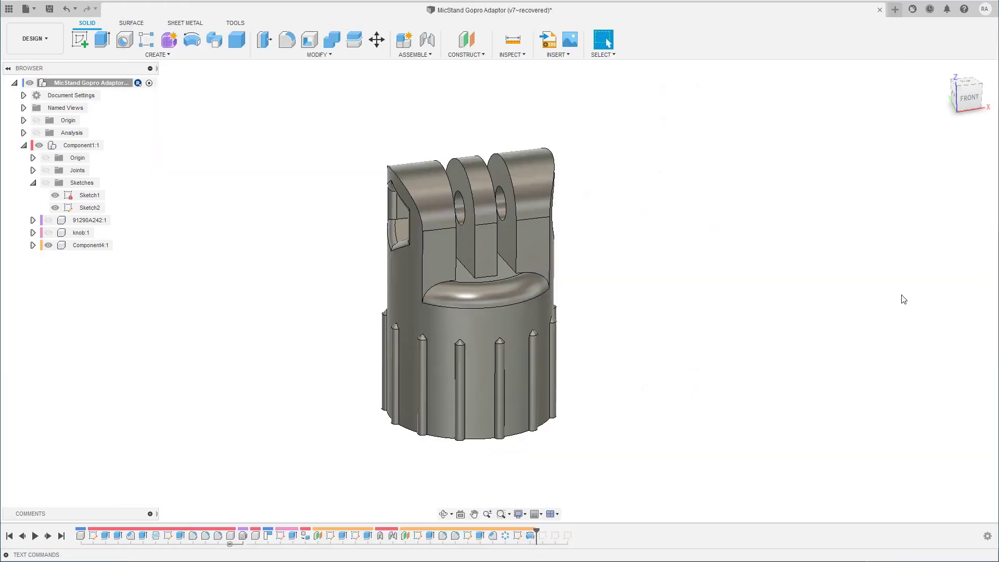
{"action": "left_click", "coordinate": [895, 9]}
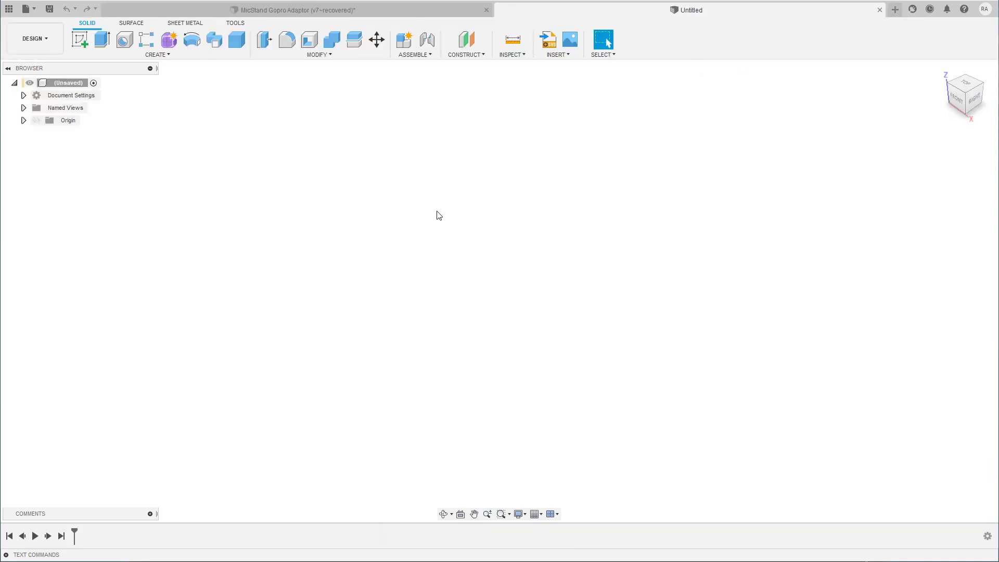
{"action": "key", "text": "n"}
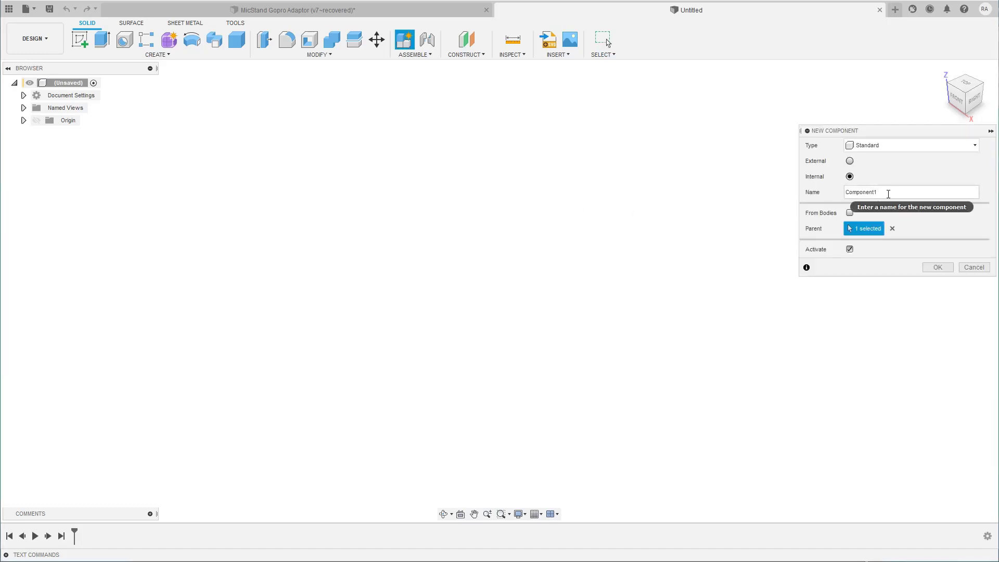
{"action": "left_click_drag", "start_coordinate": [888, 192], "coordinate": [845, 185]}
{"action": "type", "text": "Adapteur GpPro"}
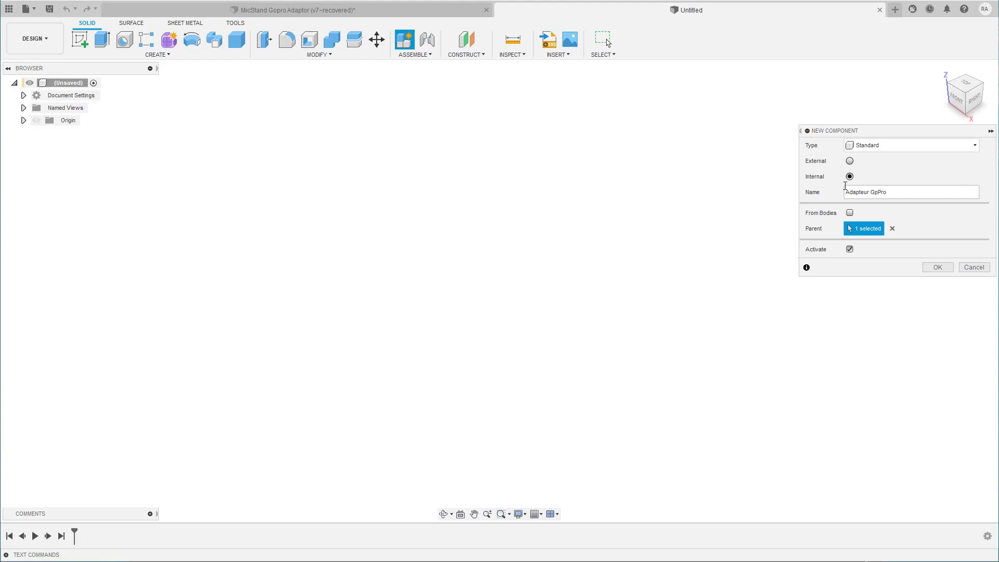
{"action": "key", "text": "Return"}
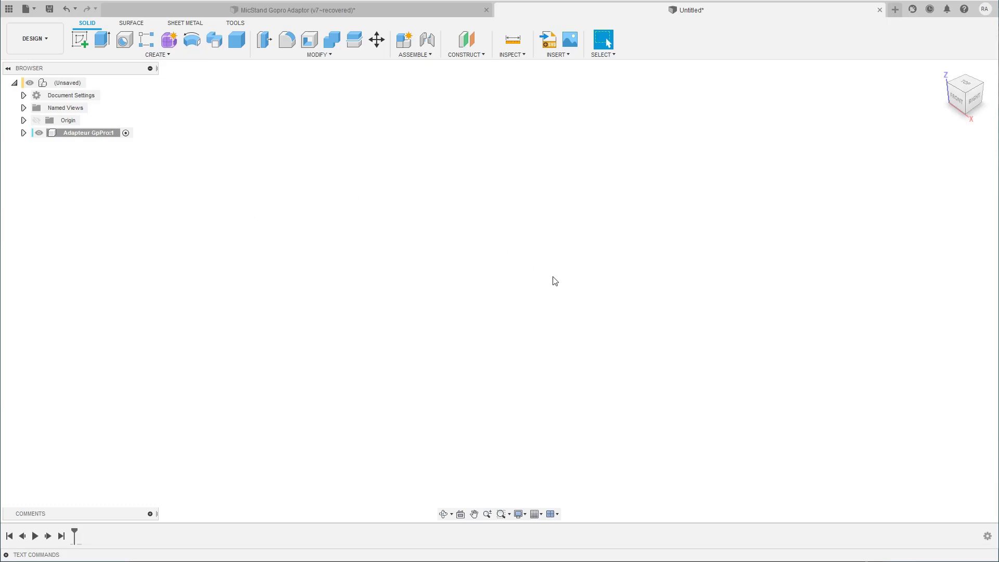
{"action": "left_click", "coordinate": [89, 130]}
{"action": "left_click", "coordinate": [73, 135]}
{"action": "left_click_drag", "start_coordinate": [111, 136], "coordinate": [138, 136]}
{"action": "left_click", "coordinate": [94, 135]}
{"action": "left_click", "coordinate": [78, 40]}
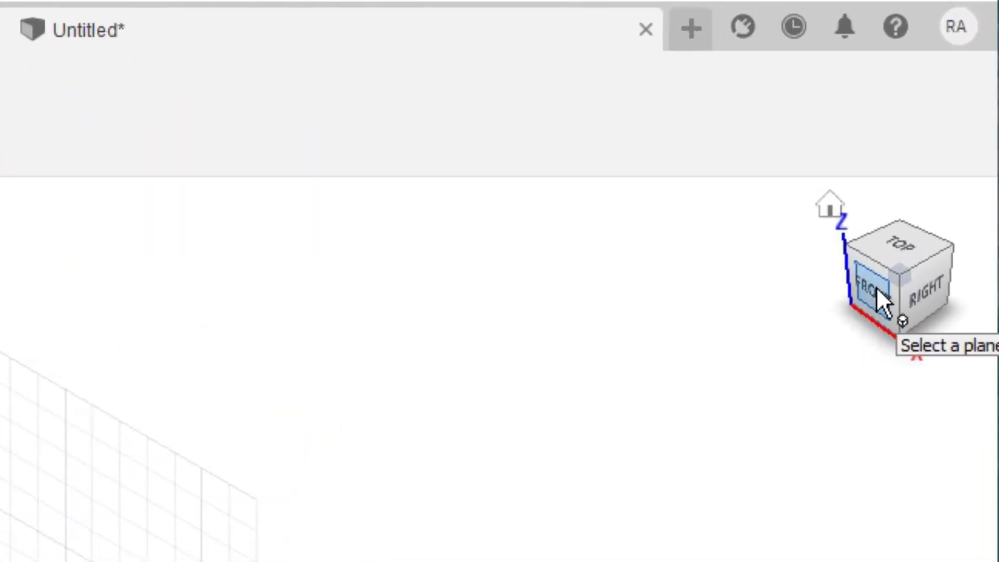
{"action": "left_click_drag", "start_coordinate": [846, 324], "coordinate": [895, 333]}
{"action": "left_click", "coordinate": [838, 307]}
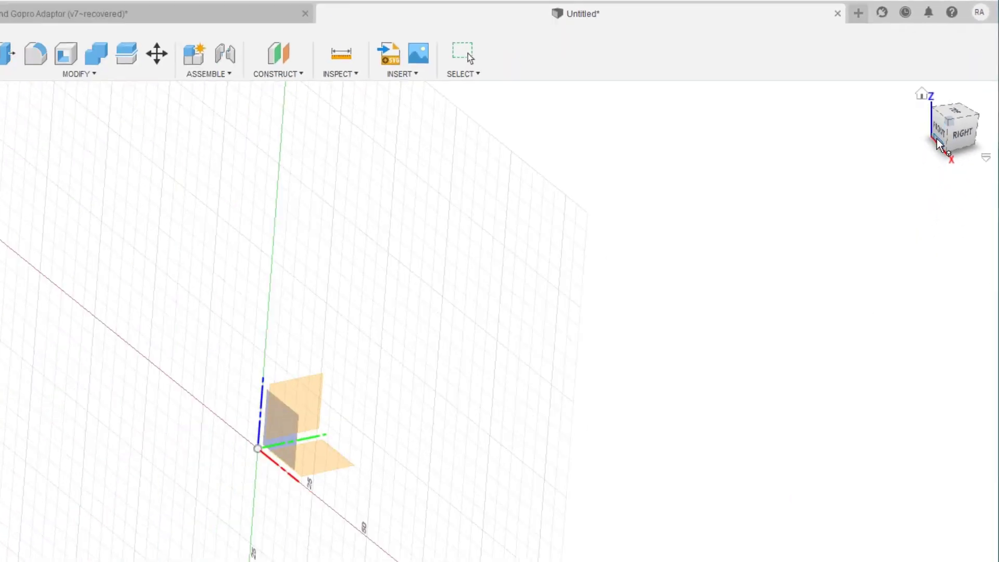
{"action": "left_click_drag", "start_coordinate": [954, 107], "coordinate": [961, 101]}
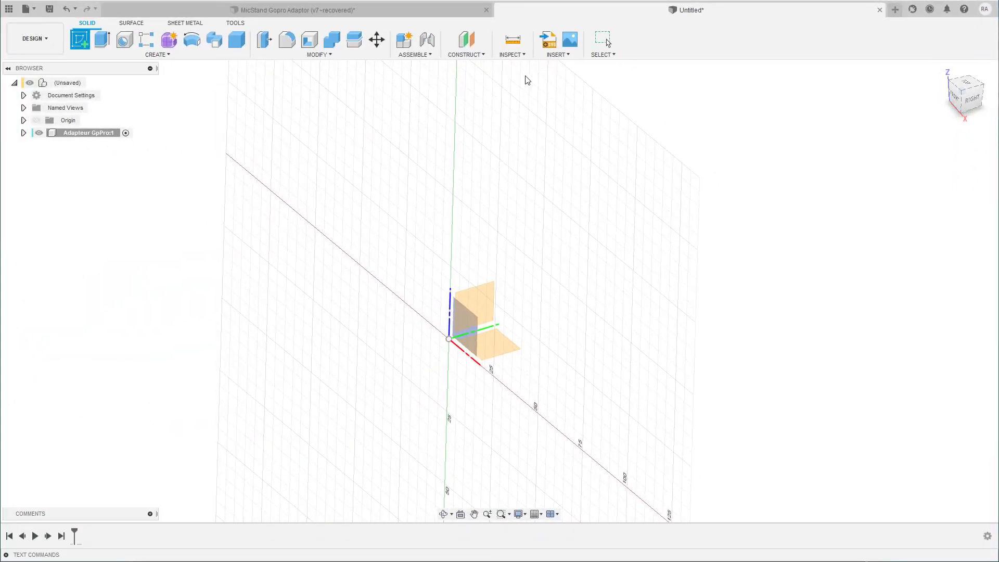
{"action": "left_click", "coordinate": [395, 13]}
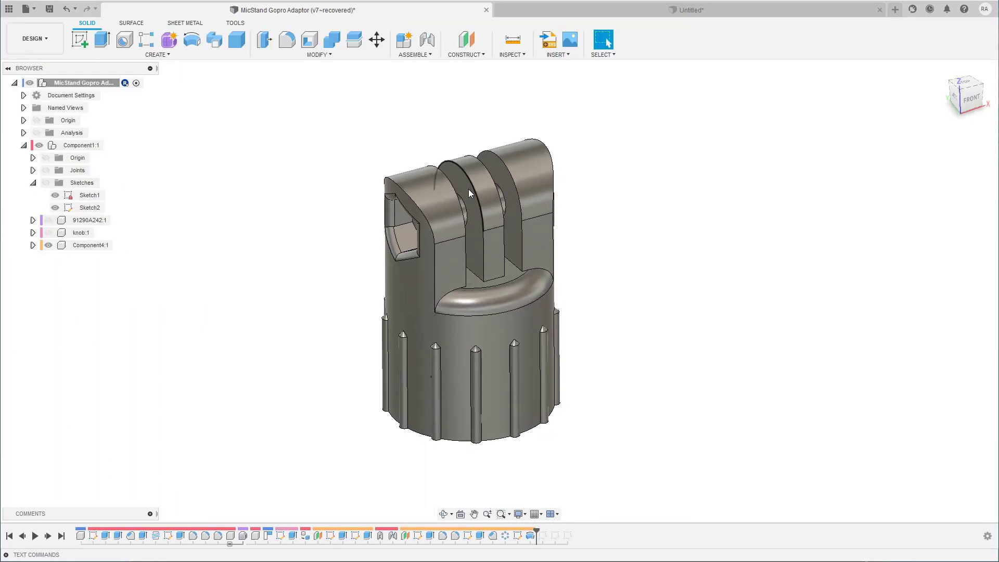
{"action": "left_click", "coordinate": [653, 11]}
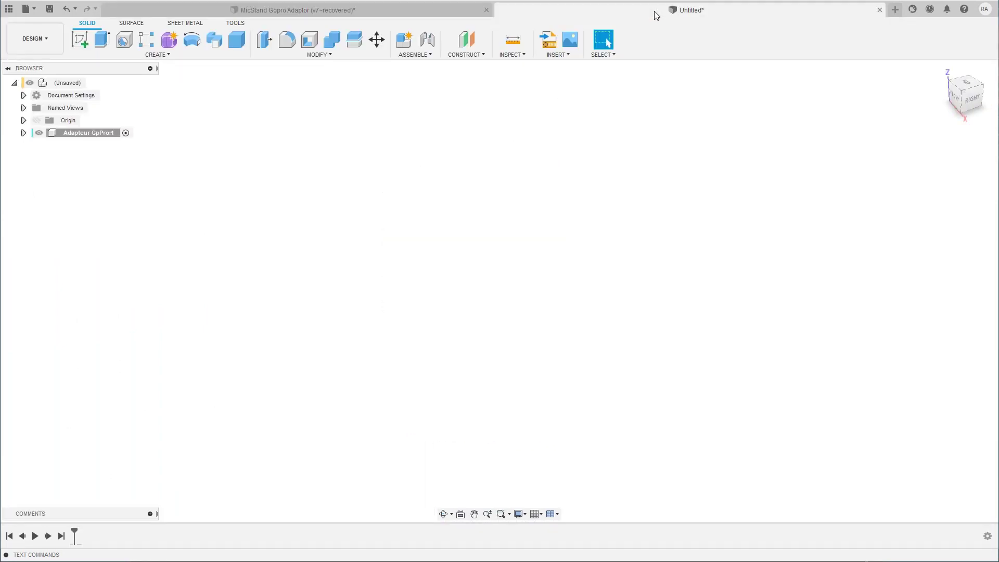
- Start a sketch on the horizontal XY origin plane in the Adapteur GpPro component
{"action": "left_click", "coordinate": [80, 39]}
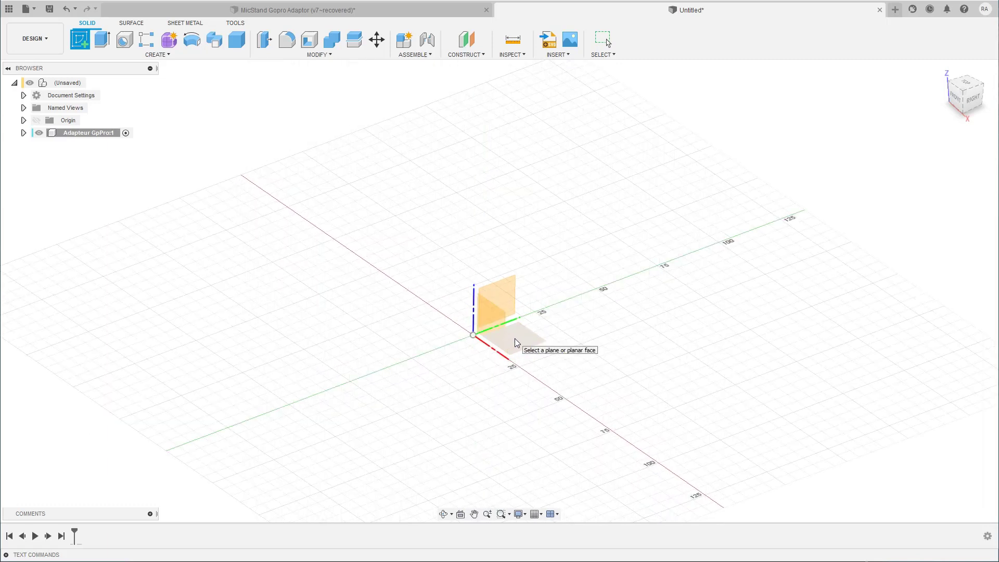
{"action": "left_click", "coordinate": [515, 339]}
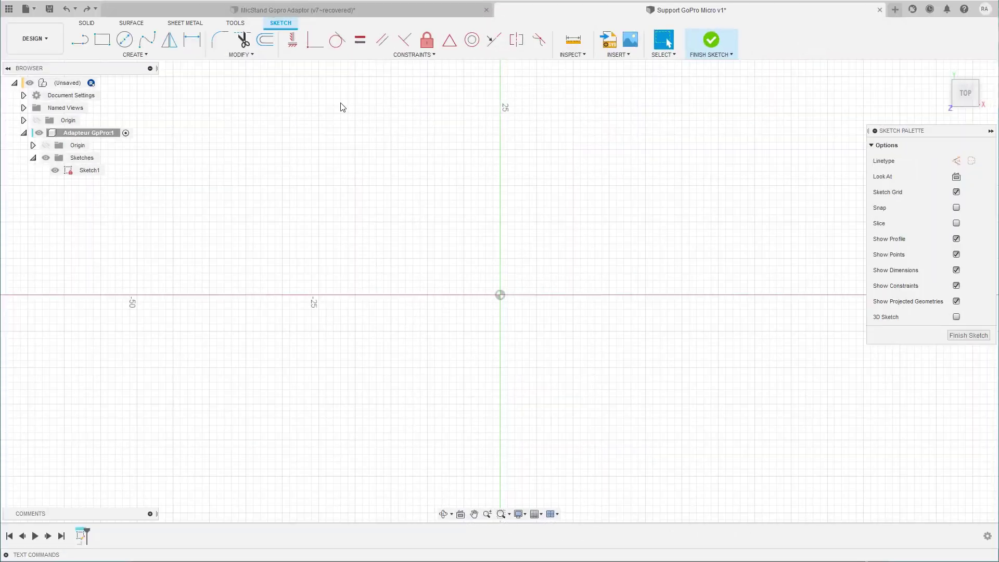
- Add a user parameter named CirTrouFillet in millimetres with a value of 15
{"action": "left_click", "coordinate": [243, 60]}
{"action": "left_click", "coordinate": [241, 161]}
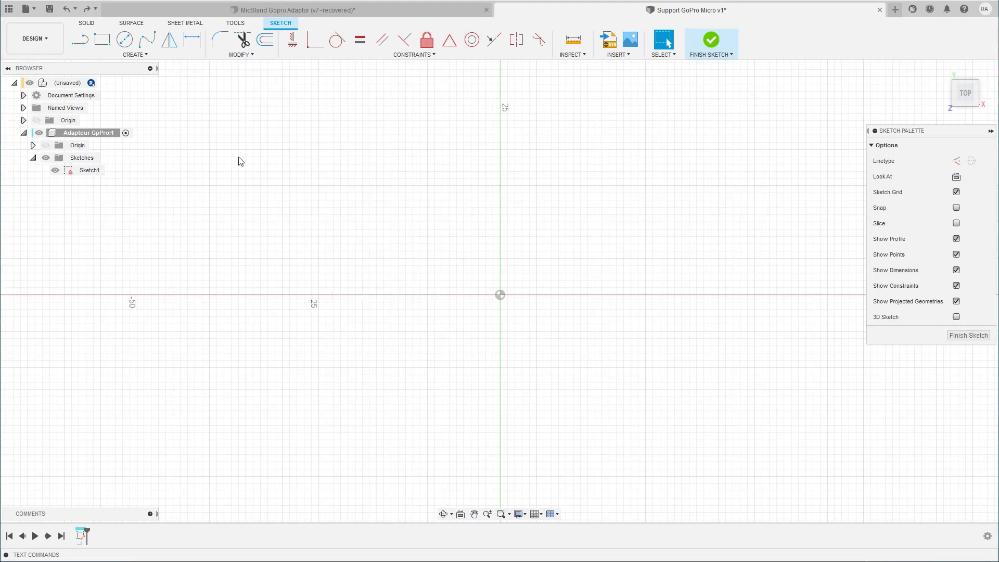
{"action": "left_click", "coordinate": [411, 181]}
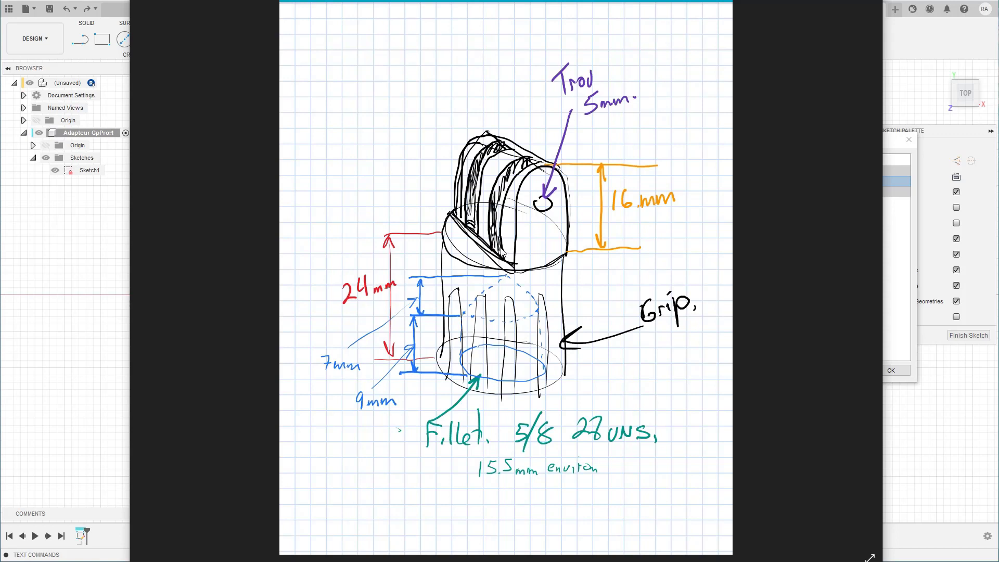
{"action": "left_click", "coordinate": [924, 85]}
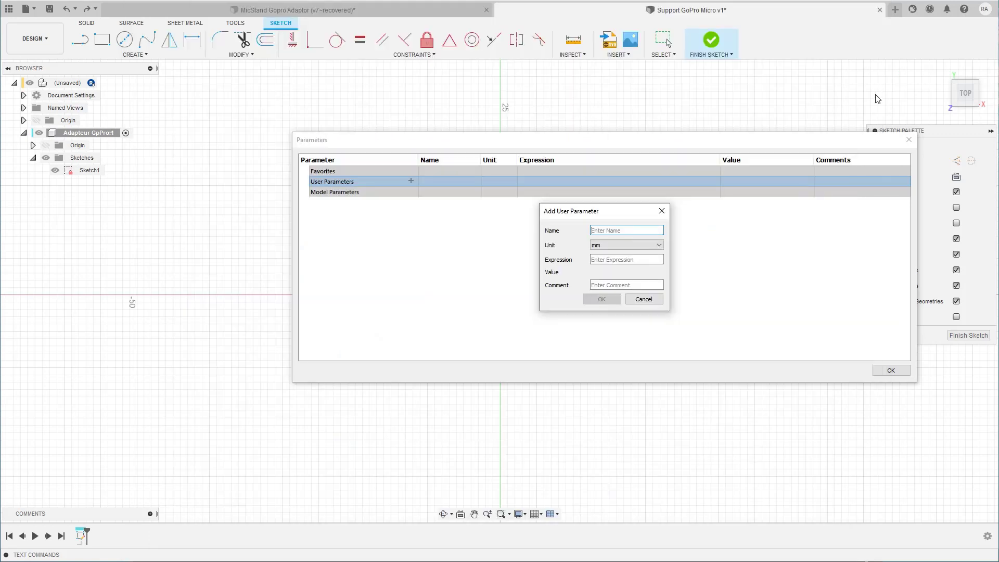
{"action": "left_click", "coordinate": [592, 230]}
{"action": "type", "text": "Cir"}
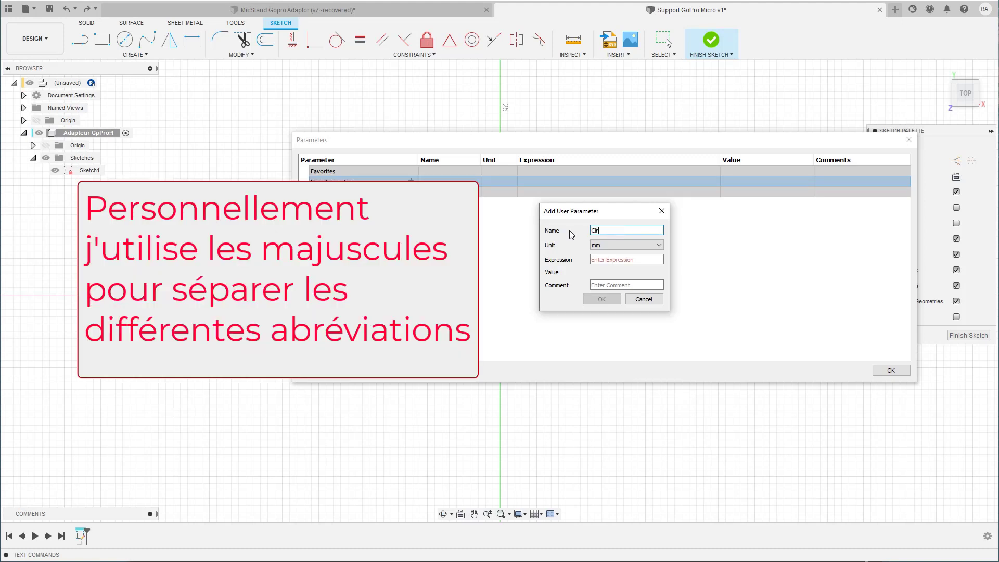
{"action": "type", "text": "TrouFillet"}
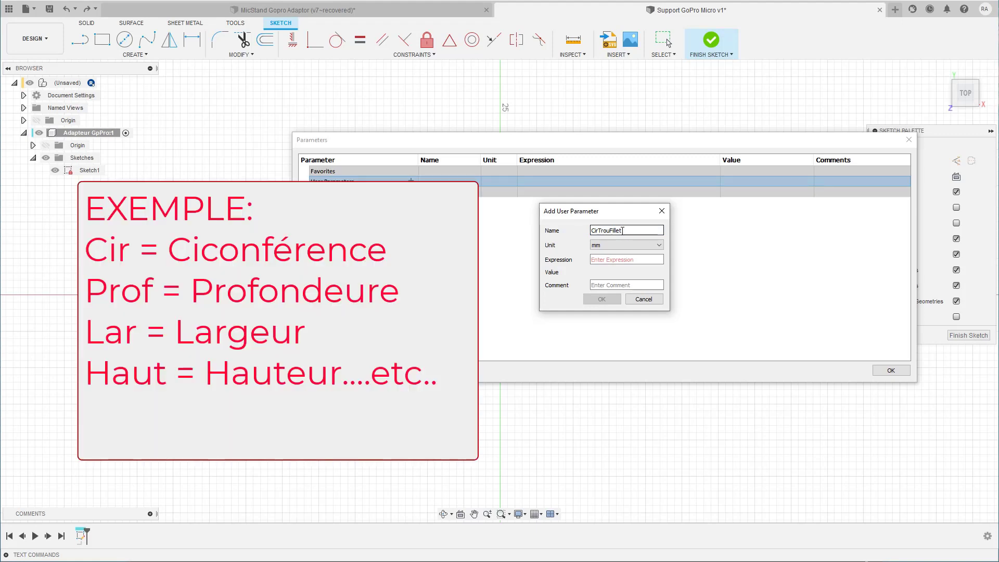
{"action": "left_click", "coordinate": [610, 259]}
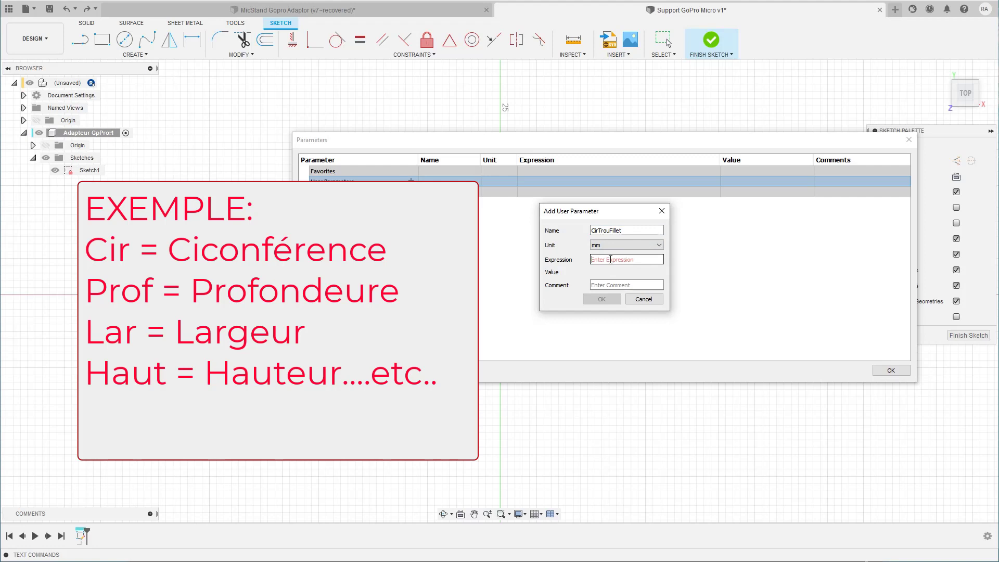
{"action": "type", "text": "15"}
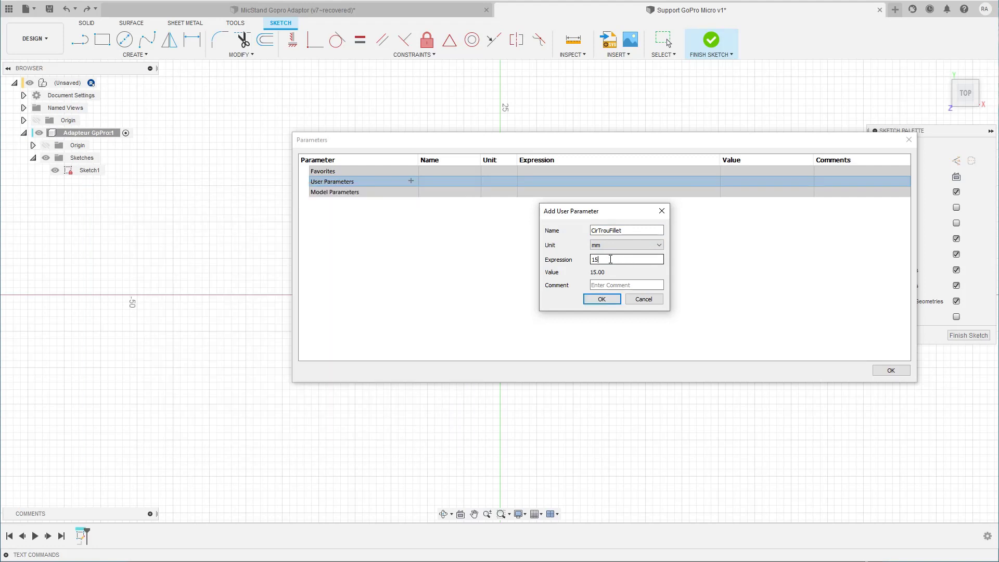
{"action": "left_click", "coordinate": [602, 299]}
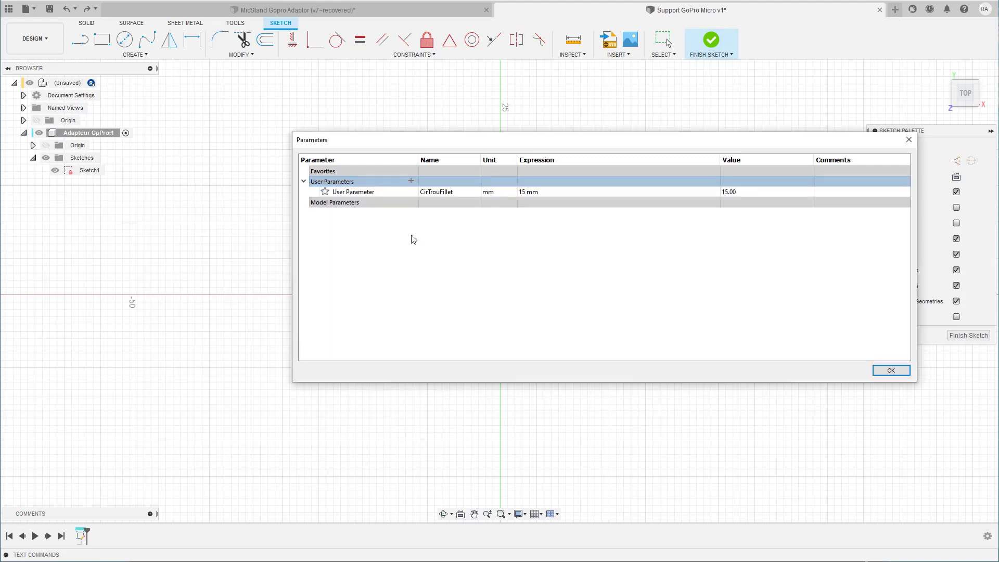
- Add a user parameter named ProfTrouFillet in millimetres with a value of 9
{"action": "left_click", "coordinate": [411, 181]}
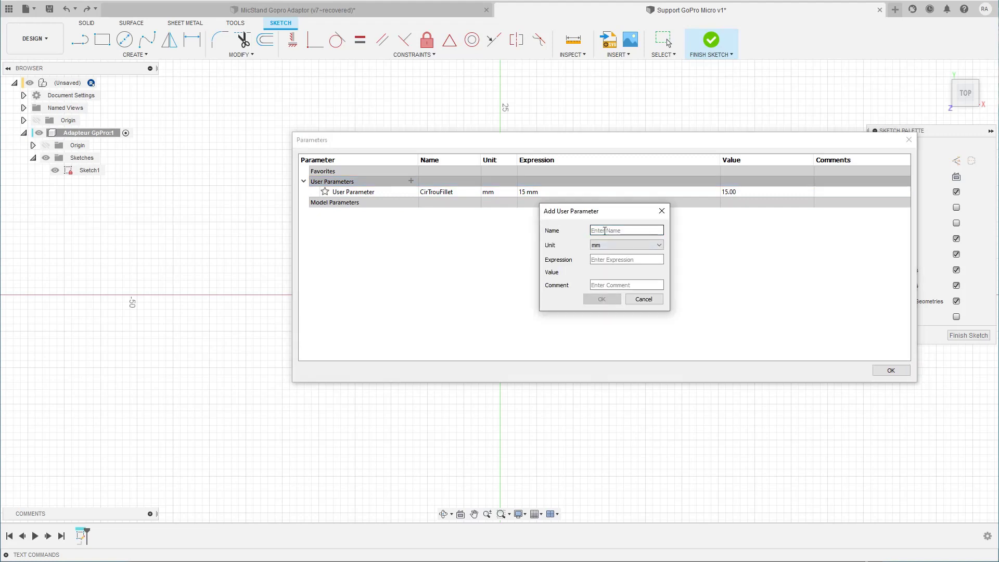
{"action": "type", "text": "ProfTrouFillet"}
{"action": "left_click", "coordinate": [609, 231]}
{"action": "type", "text": "u"}
{"action": "left_click", "coordinate": [599, 259]}
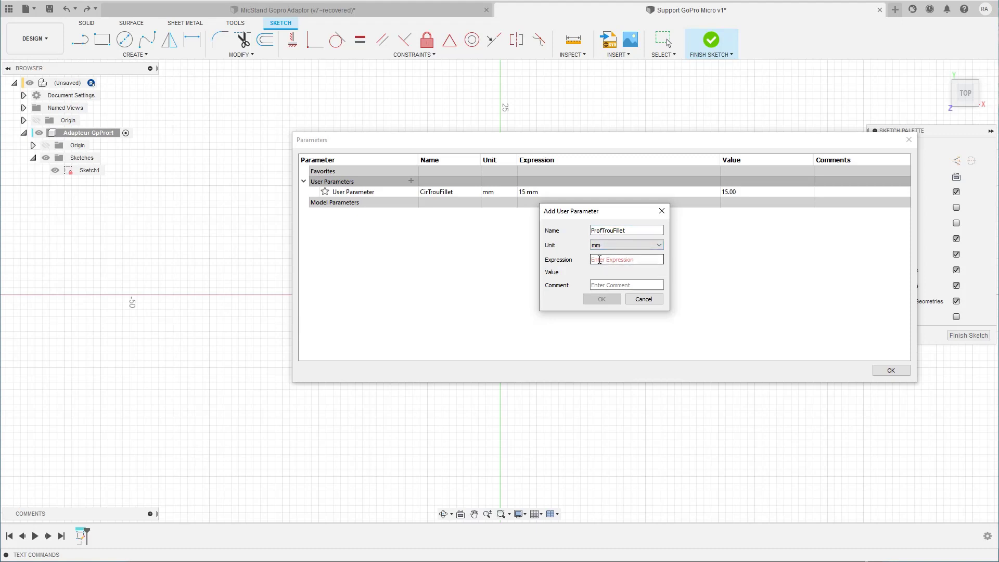
{"action": "type", "text": "9"}
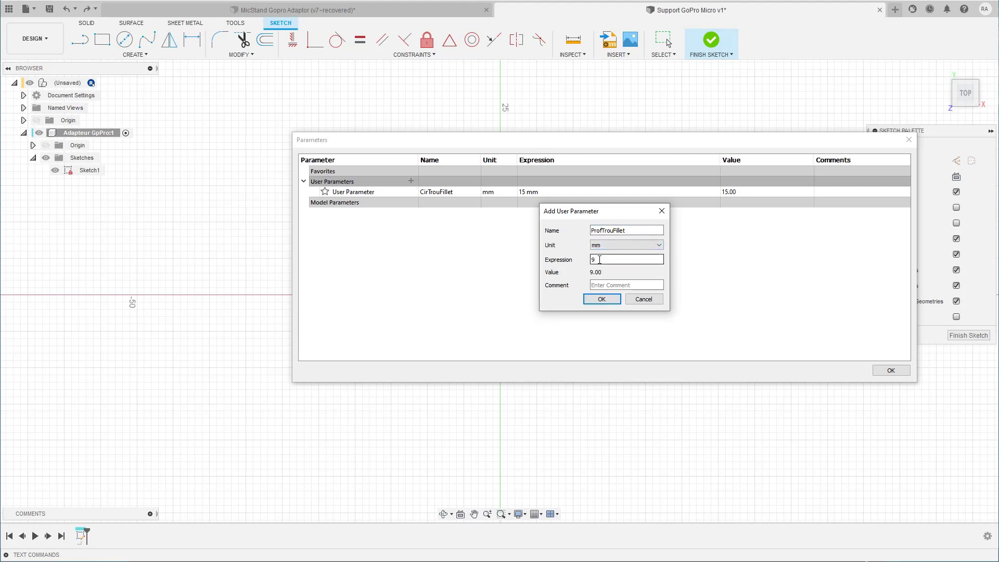
{"action": "left_click", "coordinate": [602, 299]}
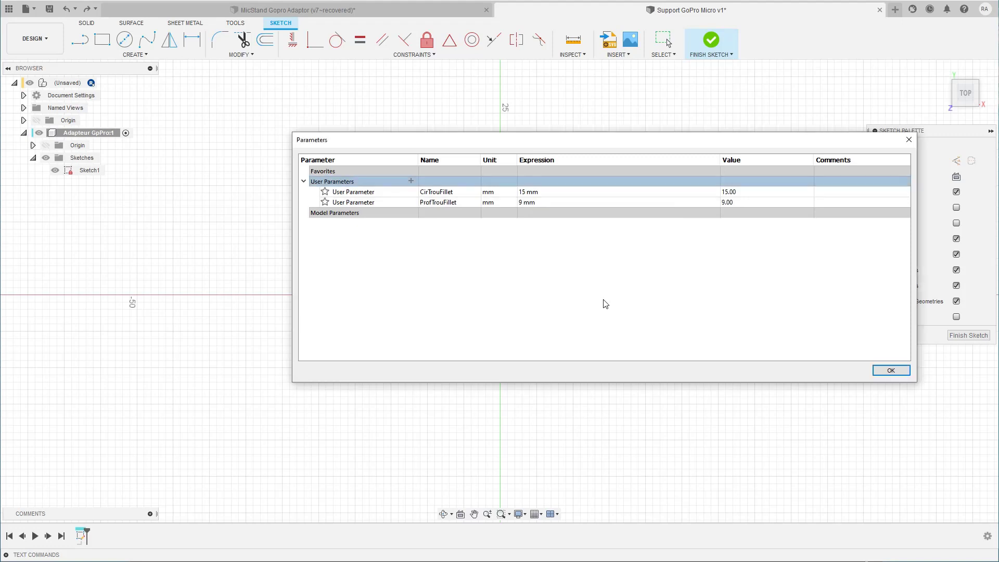
- Add a user parameter named ClearTopTrouFillet in millimetres with a value of 4 and close the parameters
{"action": "left_click", "coordinate": [411, 181]}
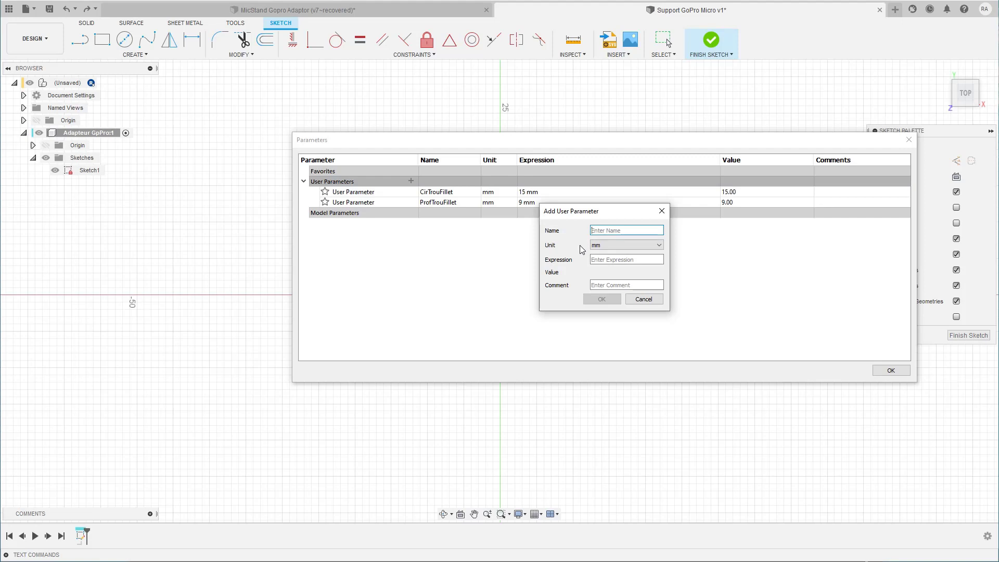
{"action": "type", "text": "ClearTopTrouFillet"}
{"action": "left_click", "coordinate": [610, 259]}
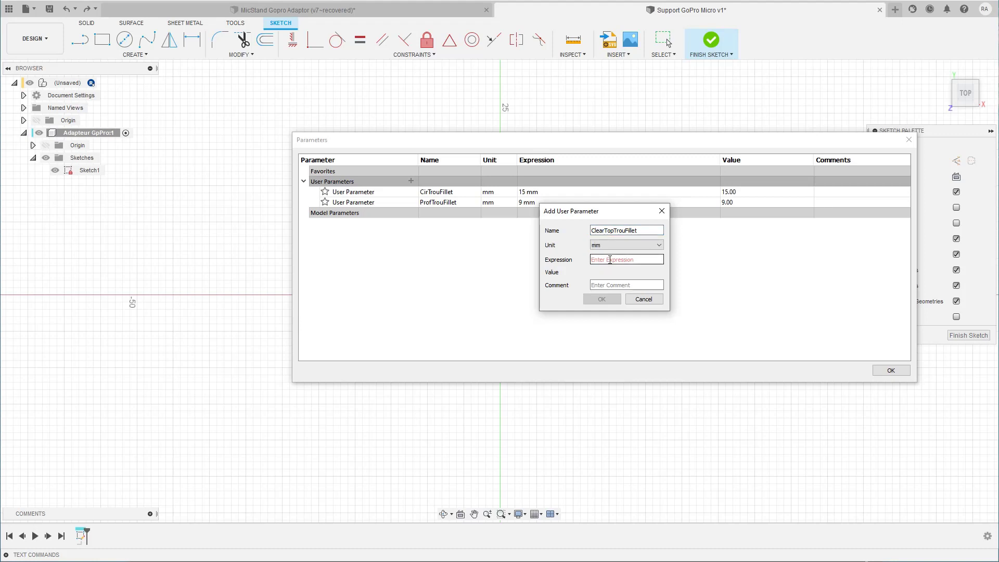
{"action": "type", "text": "4"}
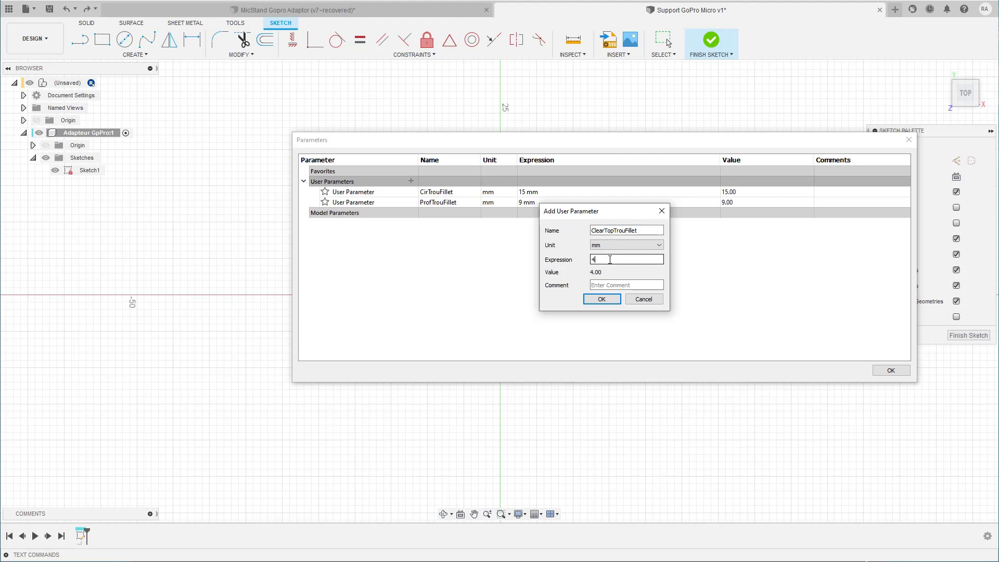
{"action": "left_click", "coordinate": [601, 300]}
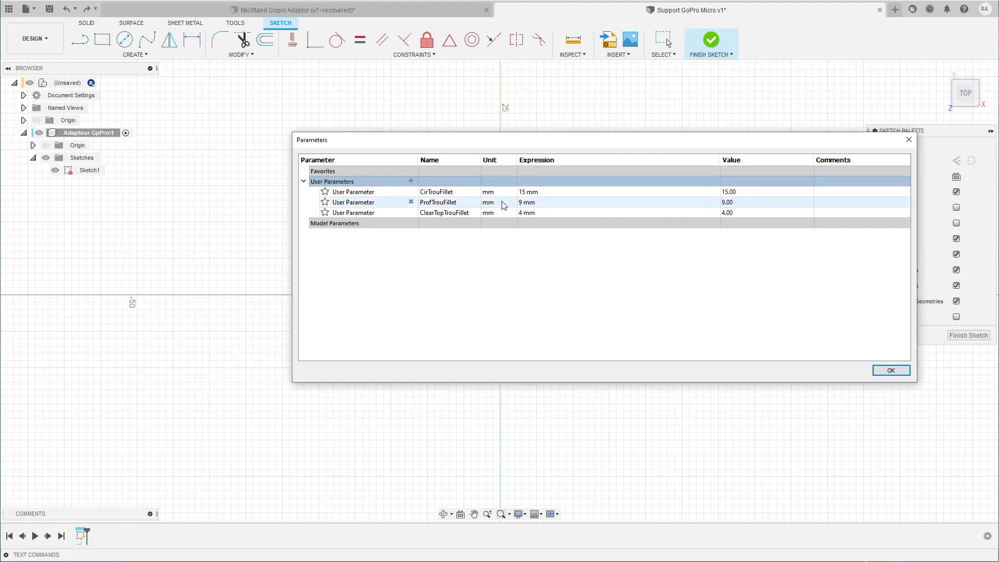
{"action": "left_click", "coordinate": [891, 371]}
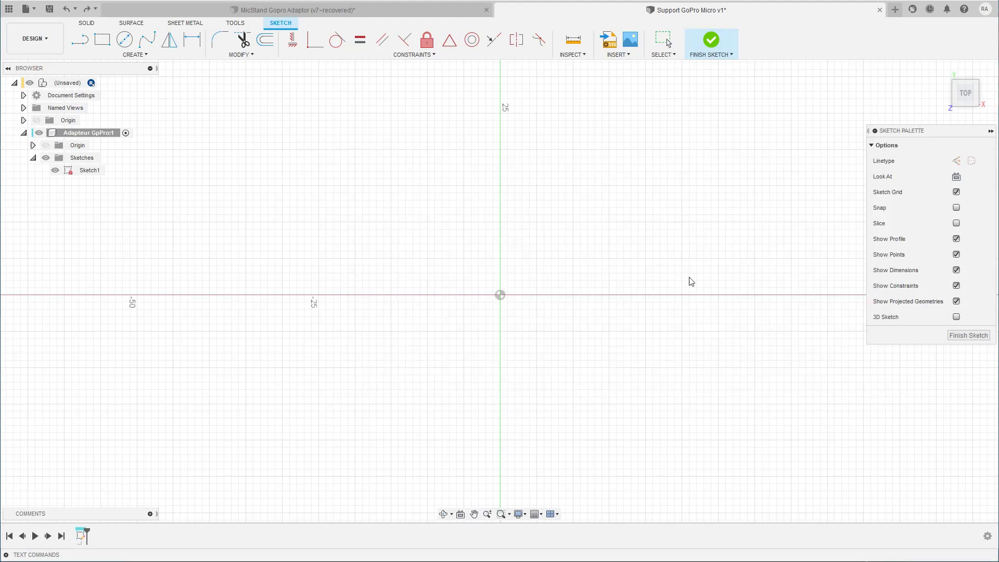
- Draw a circle centred on the origin with its diameter driven by CirTrouFillet, and place the dimension label outside the circle
{"action": "key", "text": "Escape"}
{"action": "left_click", "coordinate": [125, 39]}
{"action": "left_click", "coordinate": [500, 295]}
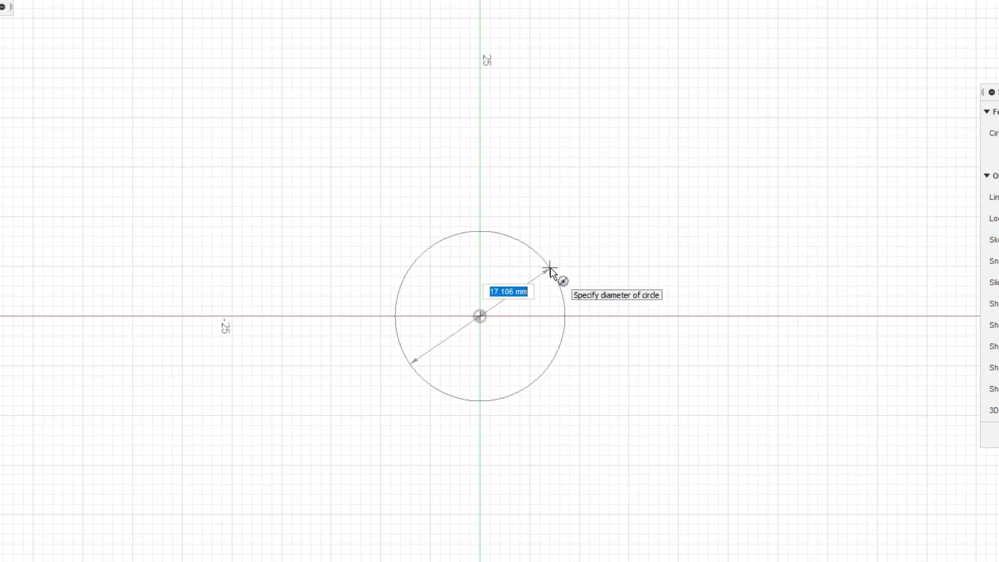
{"action": "type", "text": "ci"}
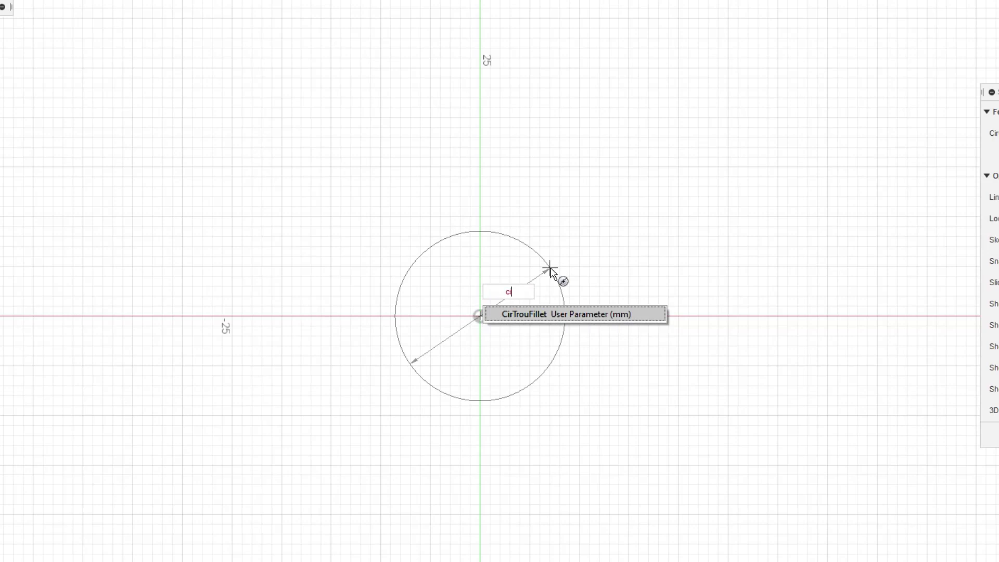
{"action": "left_click", "coordinate": [528, 313]}
{"action": "key", "text": "Return"}
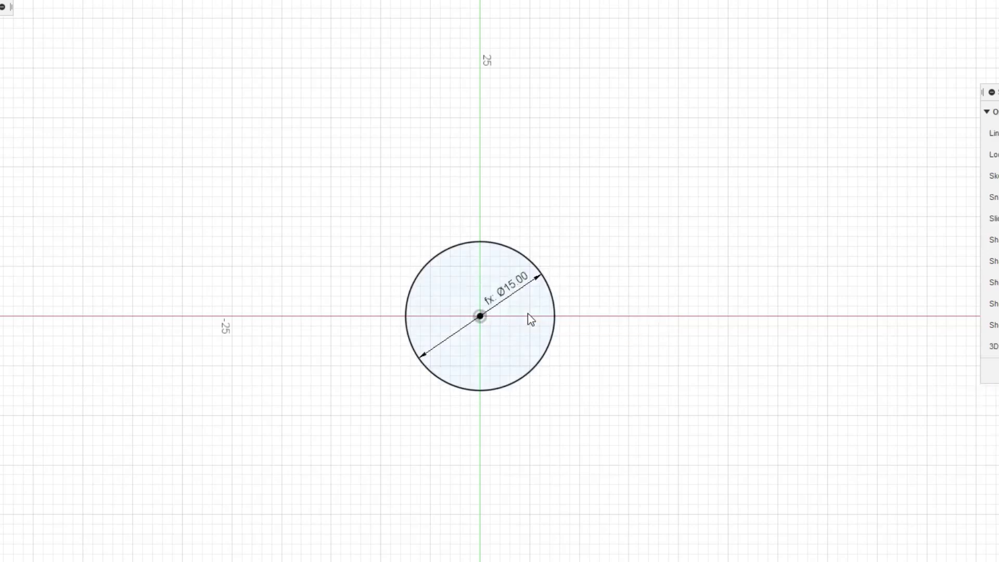
{"action": "left_click_drag", "start_coordinate": [512, 283], "coordinate": [586, 243]}
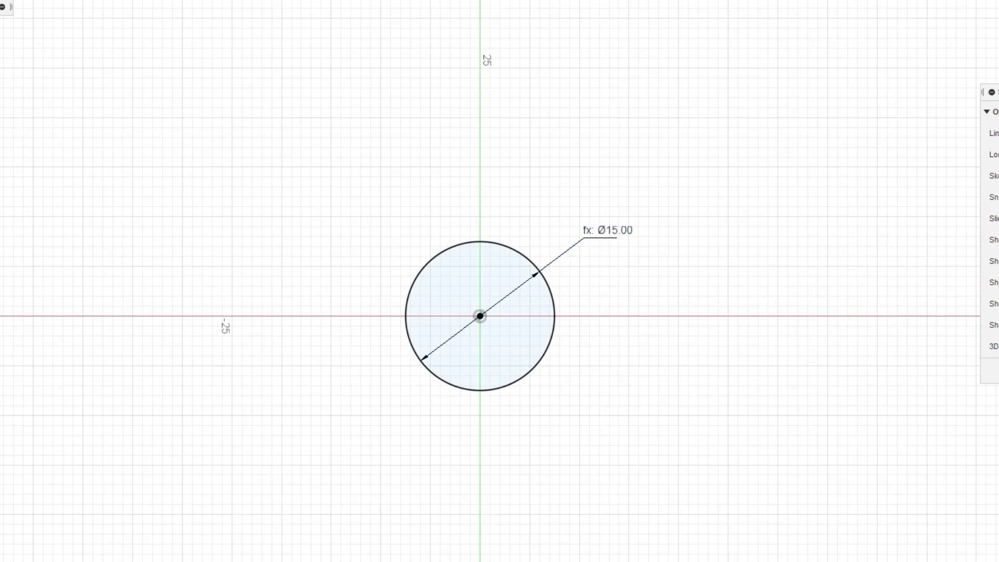
- Add a user parameter named EpaisParoieBase in millimetres with a value of 5 and close the parameters
{"action": "left_click", "coordinate": [2, 7]}
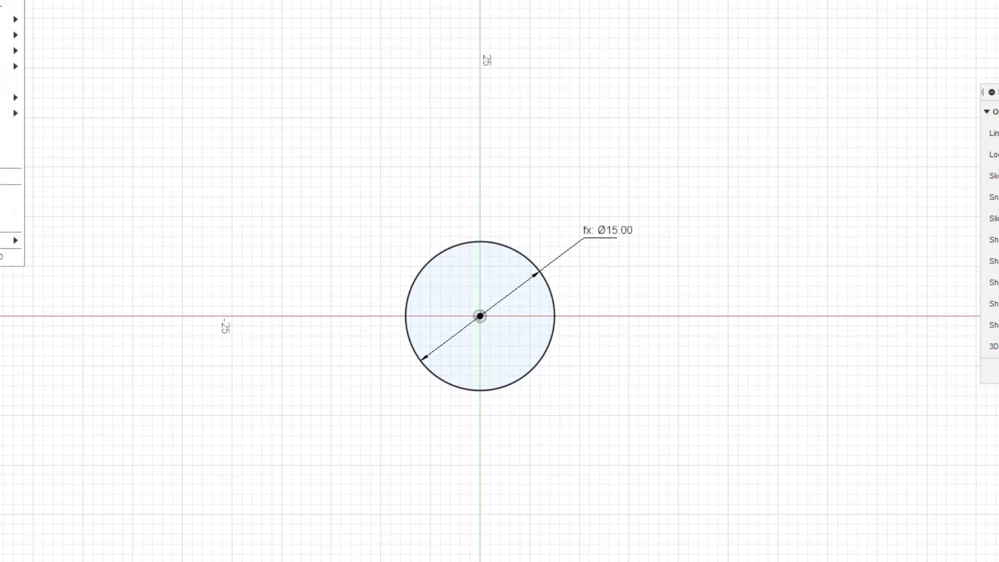
{"action": "left_click", "coordinate": [191, 25]}
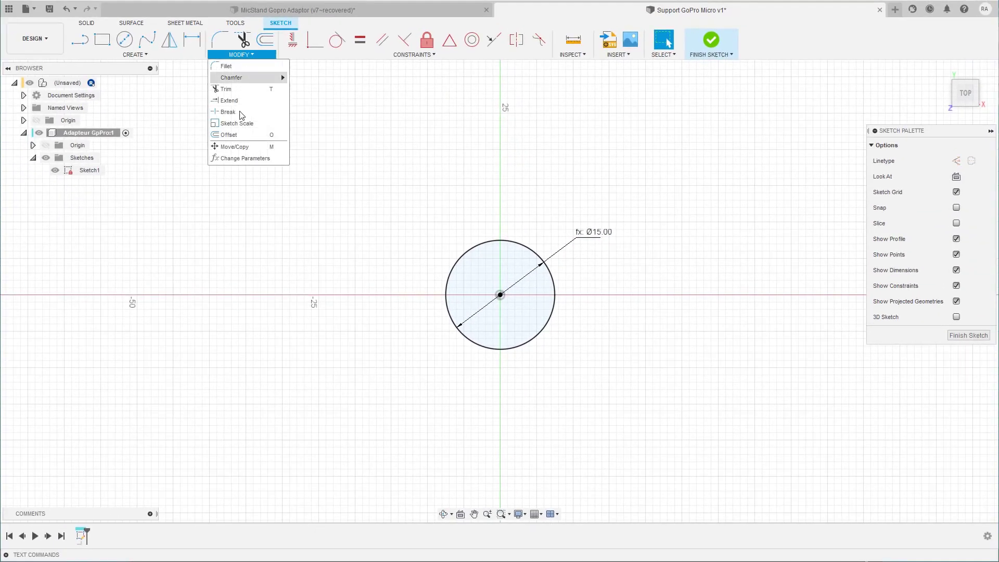
{"action": "left_click", "coordinate": [243, 158]}
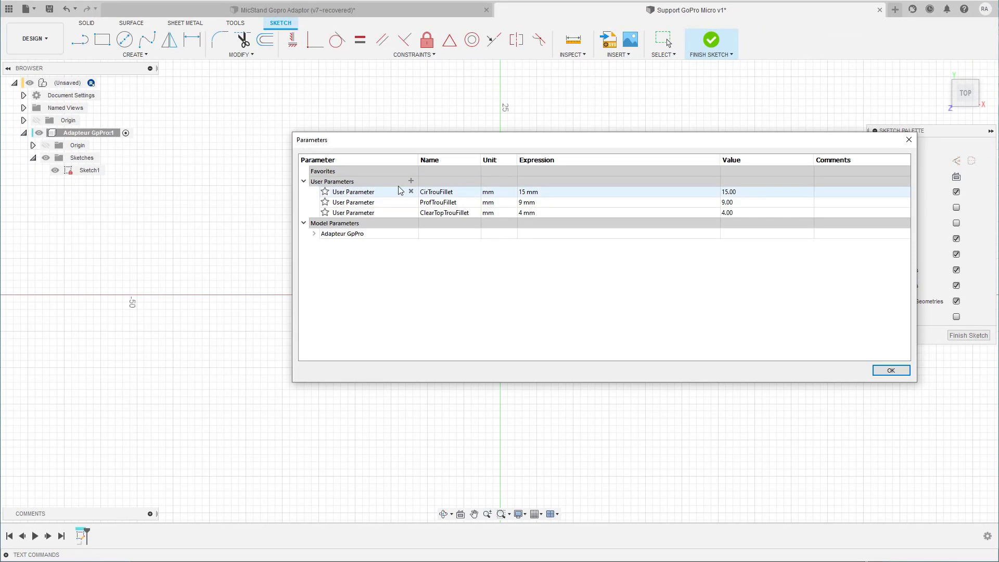
{"action": "left_click", "coordinate": [411, 181]}
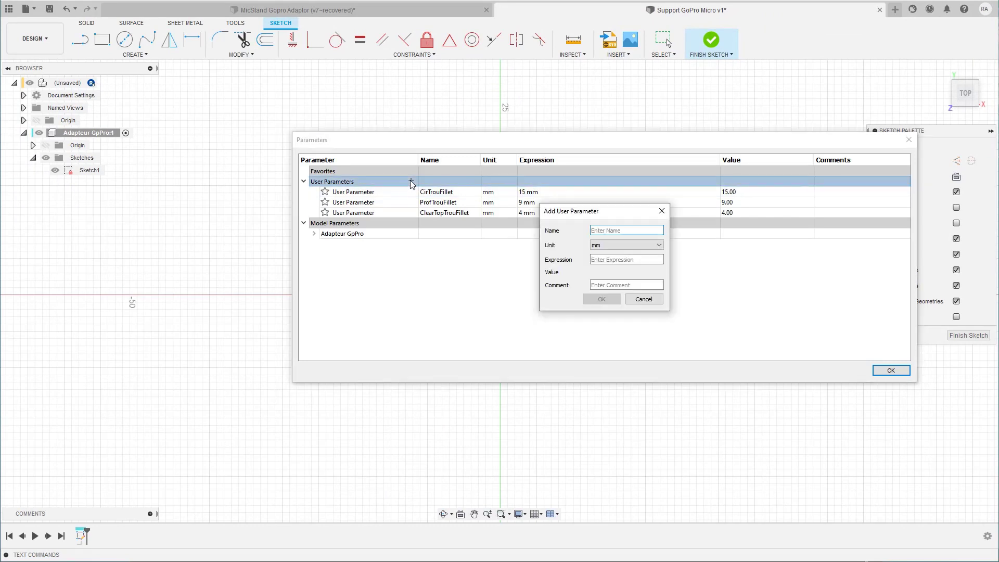
{"action": "type", "text": "EpaisParoieBase"}
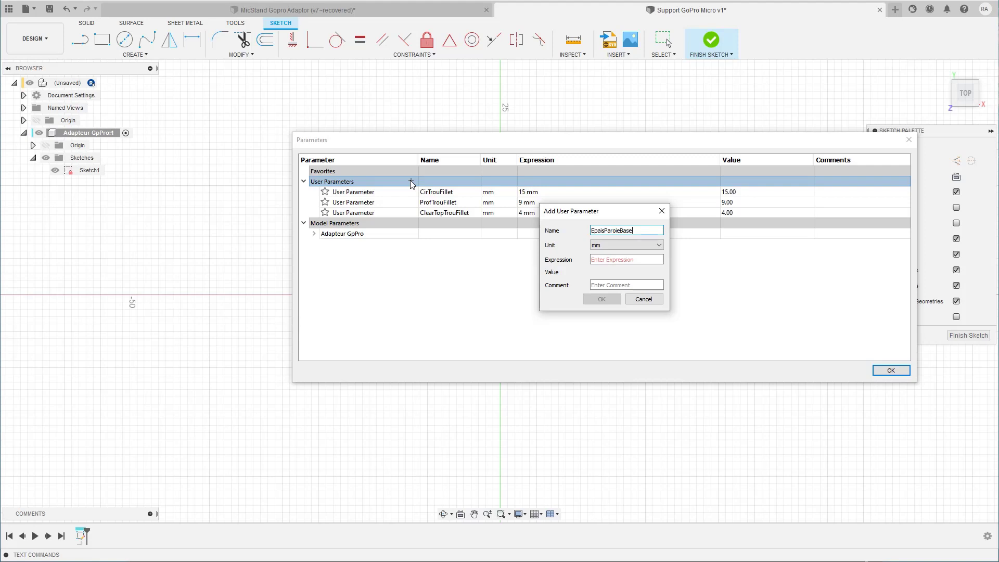
{"action": "left_click", "coordinate": [614, 263]}
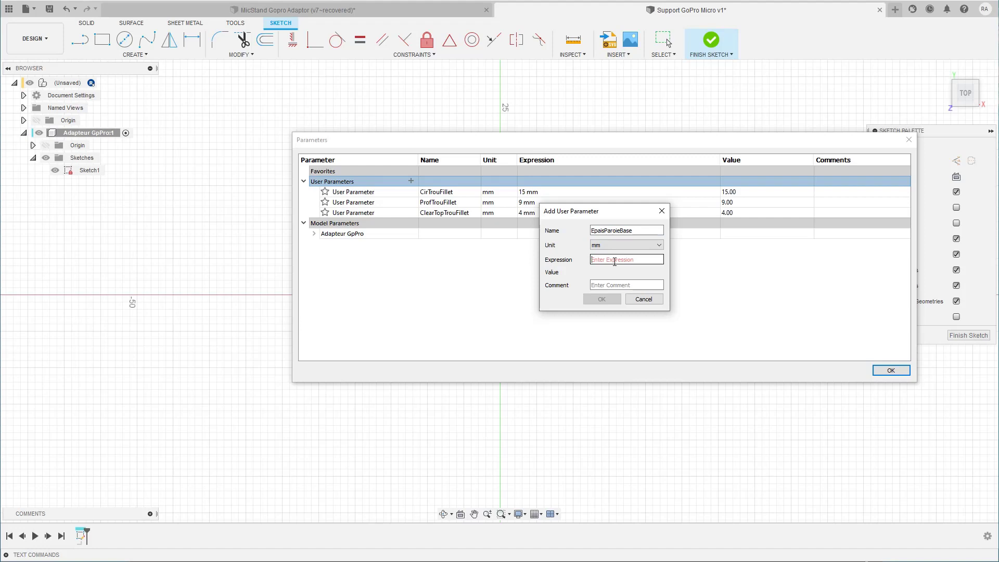
{"action": "type", "text": "5"}
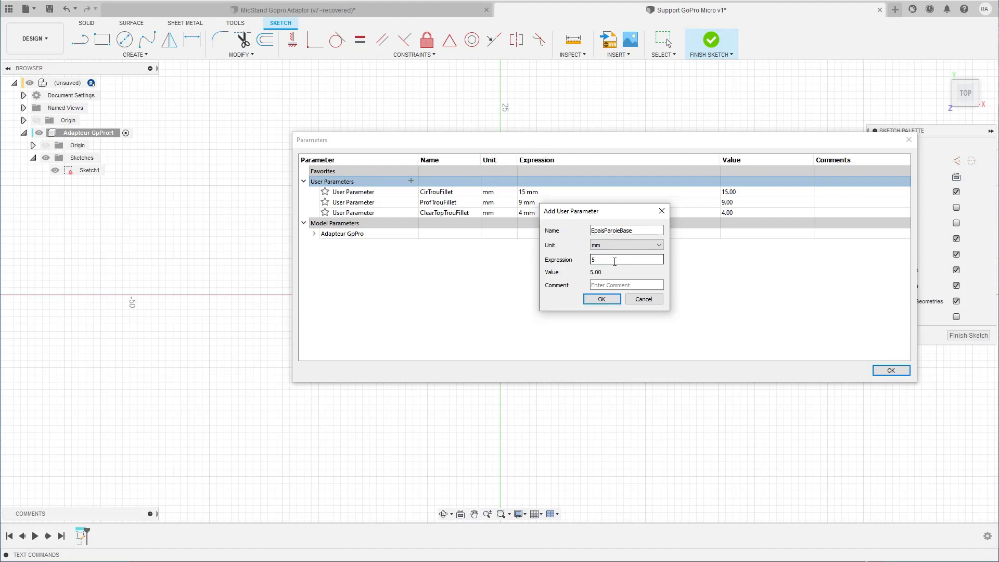
{"action": "left_click", "coordinate": [587, 301]}
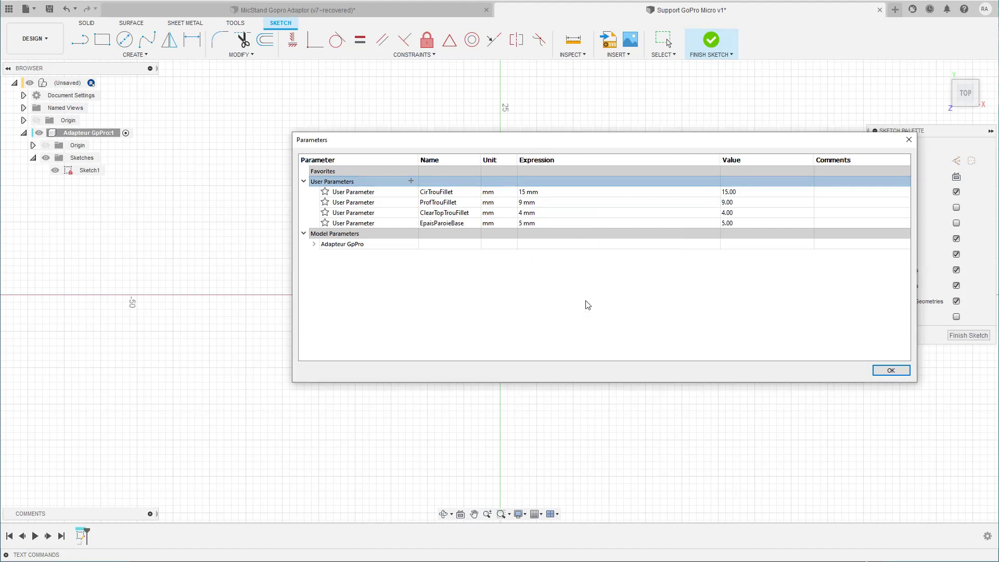
{"action": "left_click", "coordinate": [891, 370]}
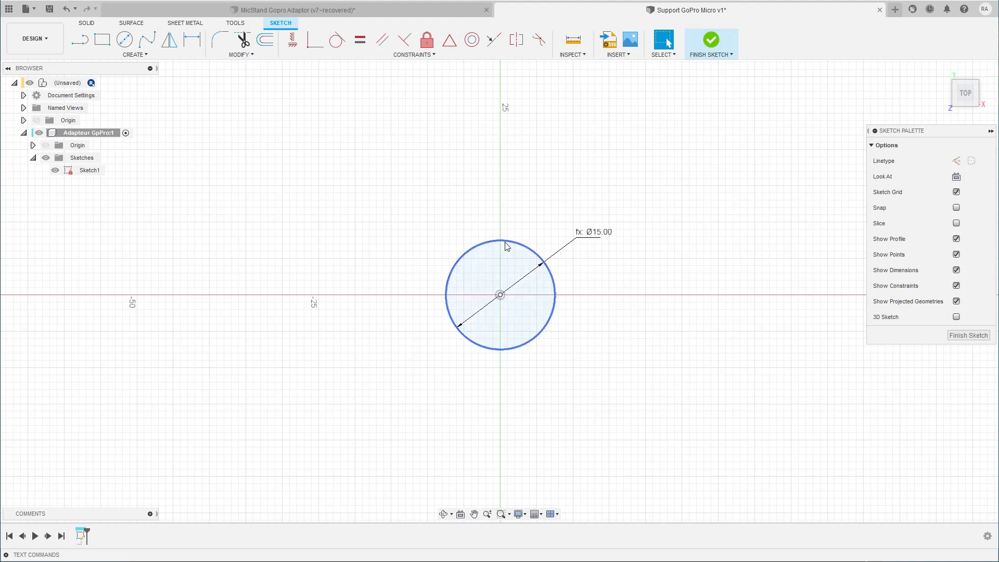
- Draw a second circle centred on the origin, trying the diameter expression CirTrouFillet(EpaisParoieBase*2)
{"action": "left_click", "coordinate": [124, 39]}
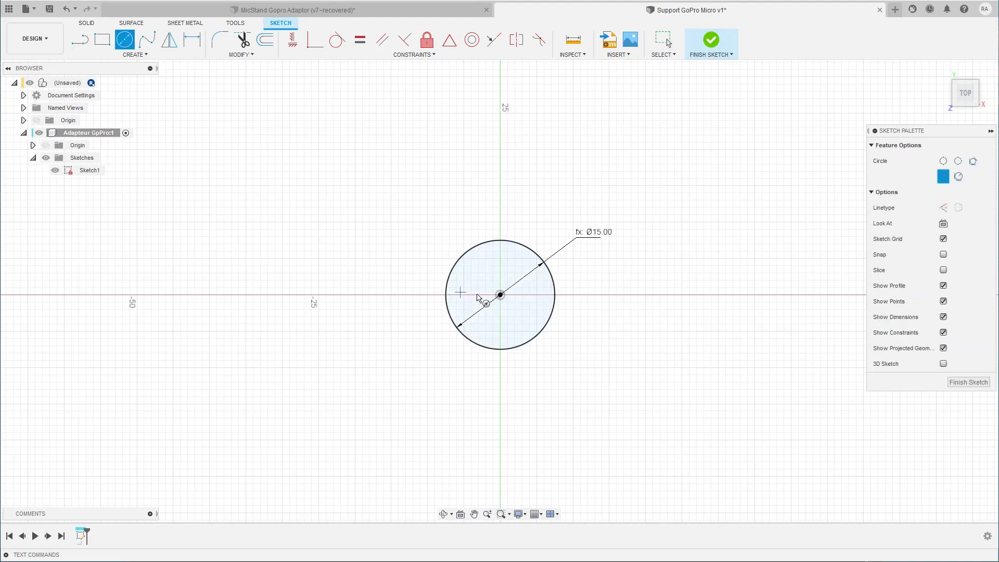
{"action": "left_click", "coordinate": [500, 294]}
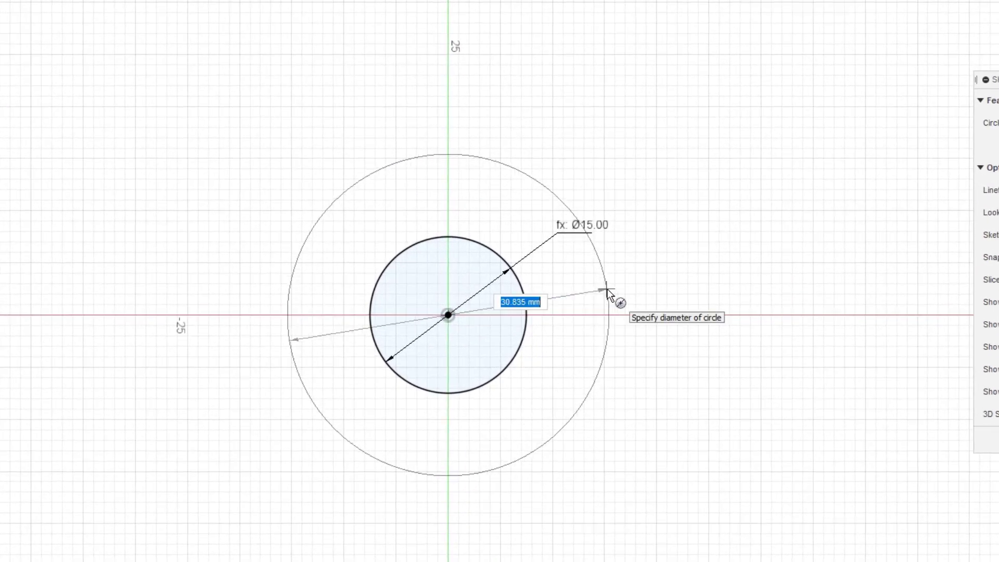
{"action": "type", "text": "cir"}
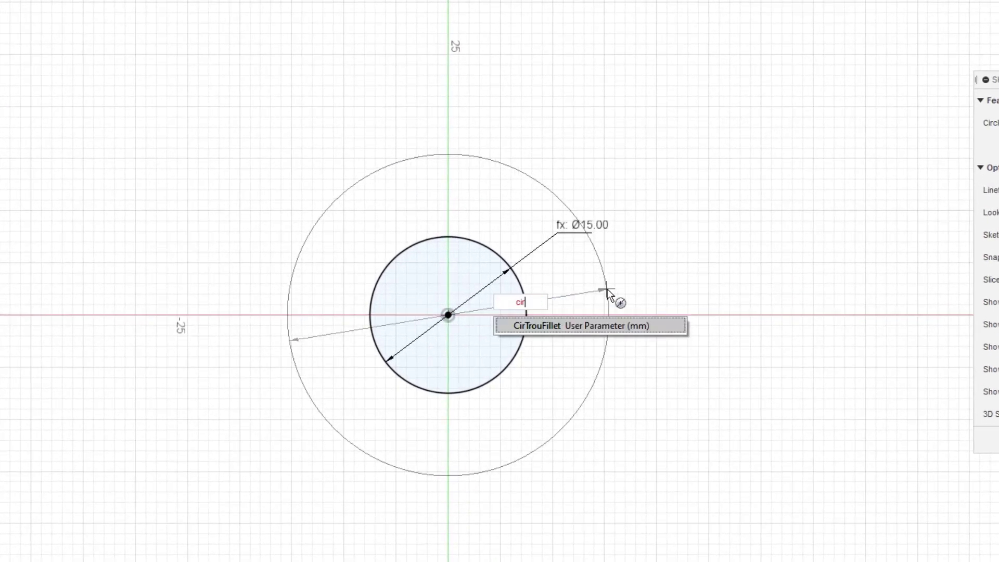
{"action": "left_click", "coordinate": [554, 326]}
{"action": "key", "text": "Tab"}
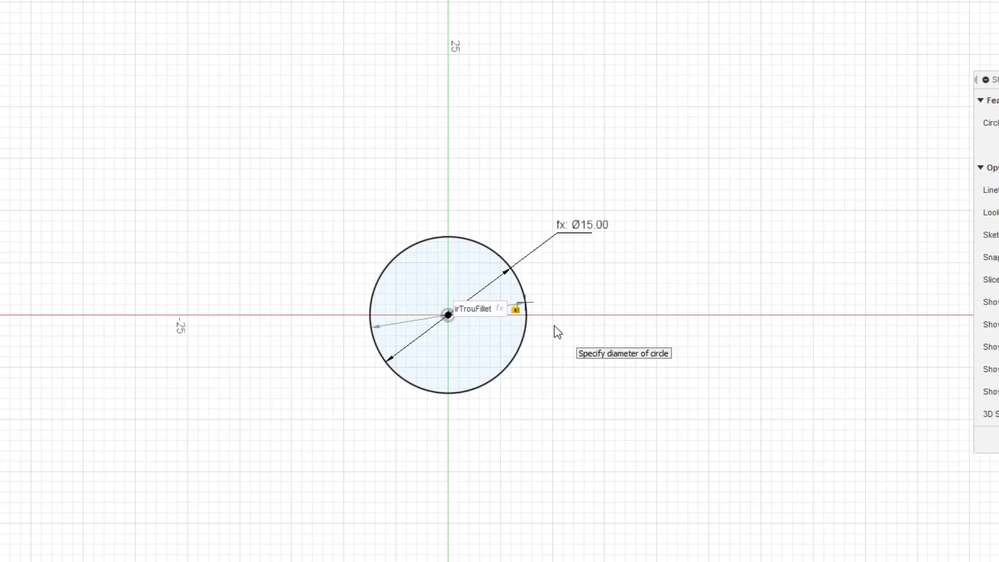
{"action": "type", "text": "()"}
{"action": "type", "text": "ep"}
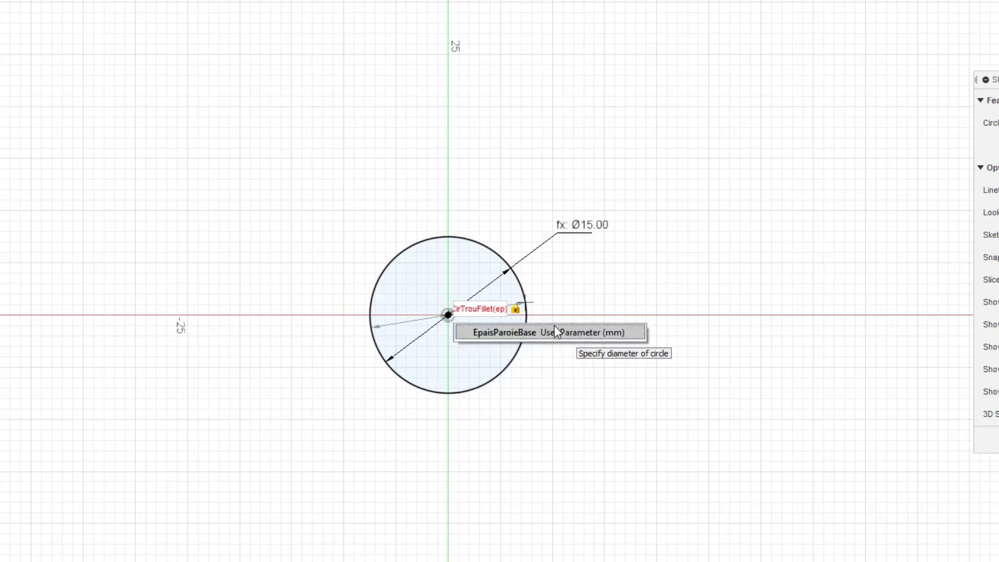
{"action": "left_click", "coordinate": [527, 332]}
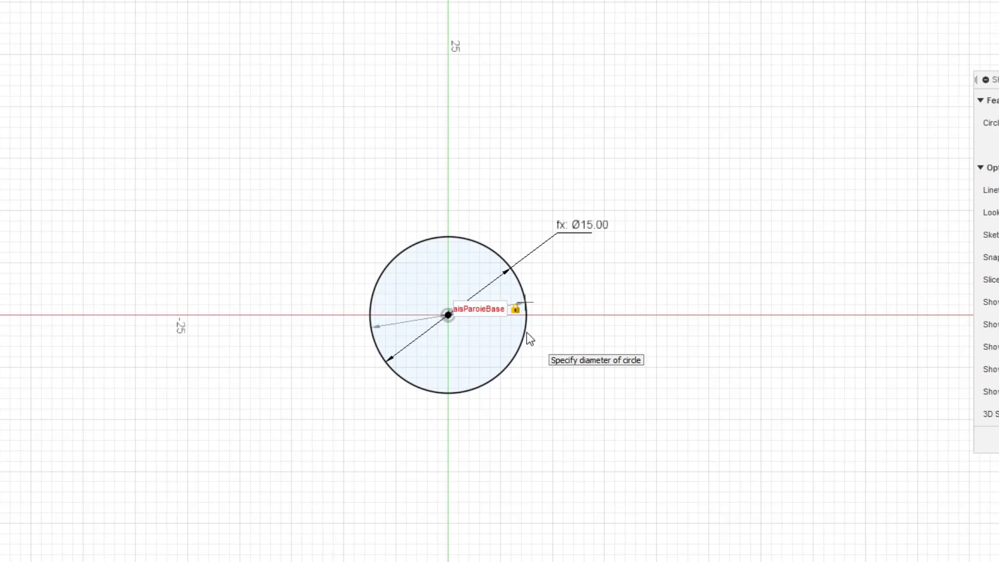
{"action": "type", "text": "*2"}
{"action": "key", "text": "Return"}
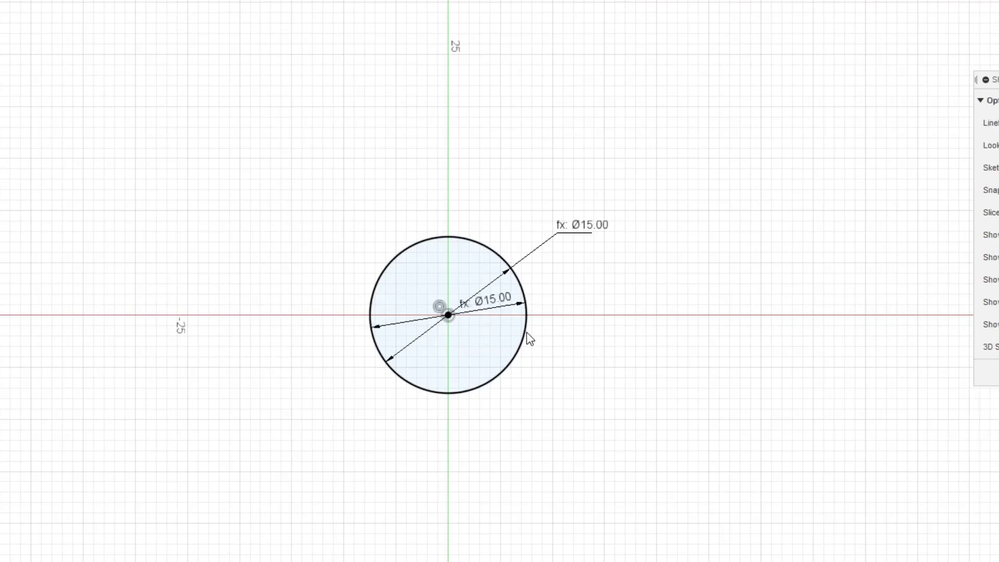
- Set the second circle's diameter to CirTrouFillet+(EpaisParoieBase*2) and place its dimension label outside the circle
{"action": "double_click", "coordinate": [493, 298]}
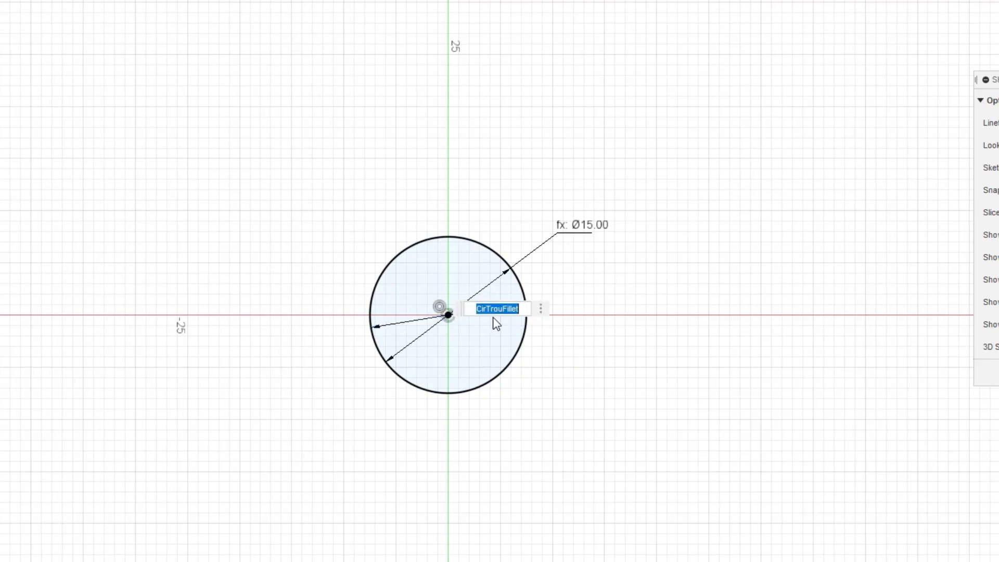
{"action": "key", "text": "End"}
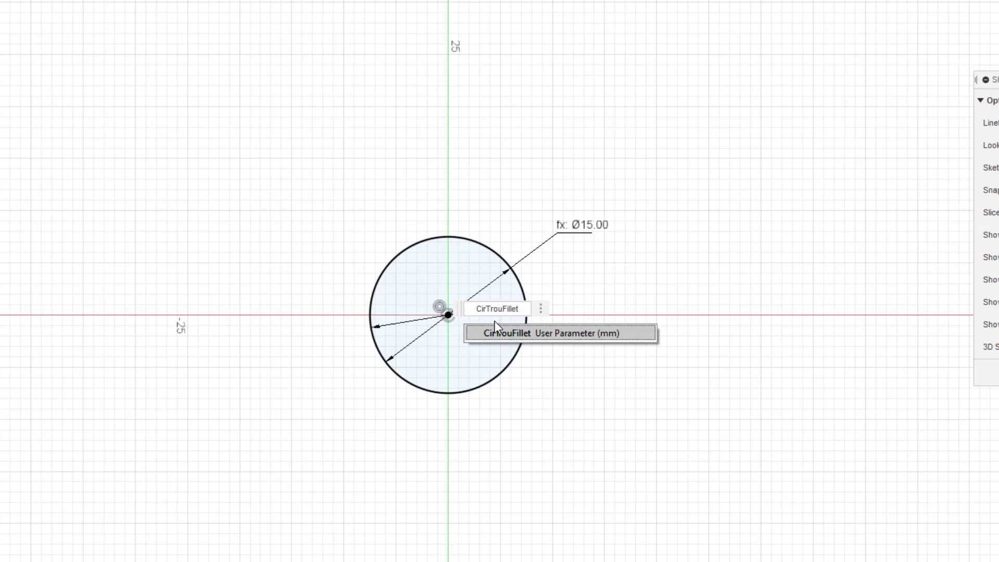
{"action": "left_click", "coordinate": [497, 332]}
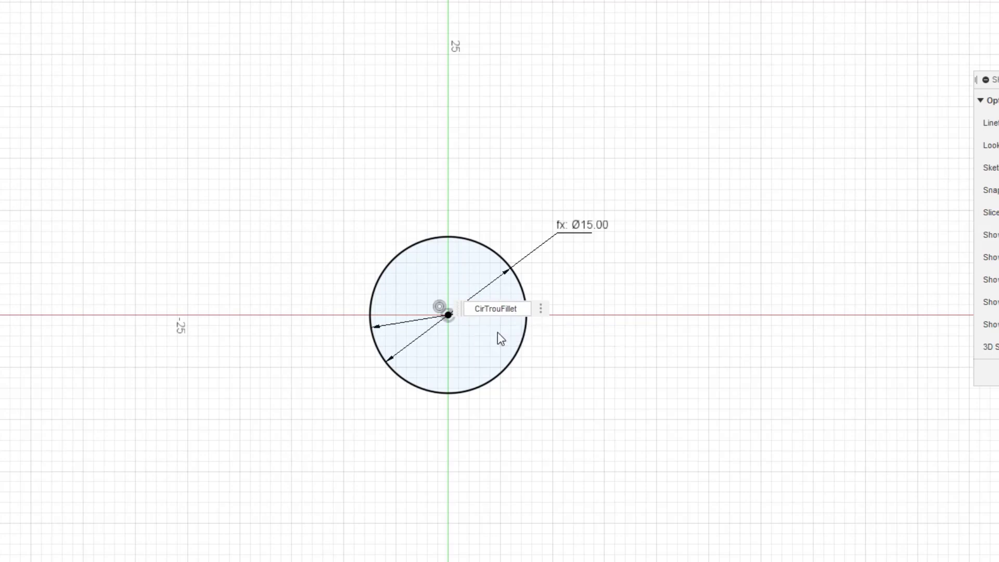
{"action": "type", "text": "(epa"}
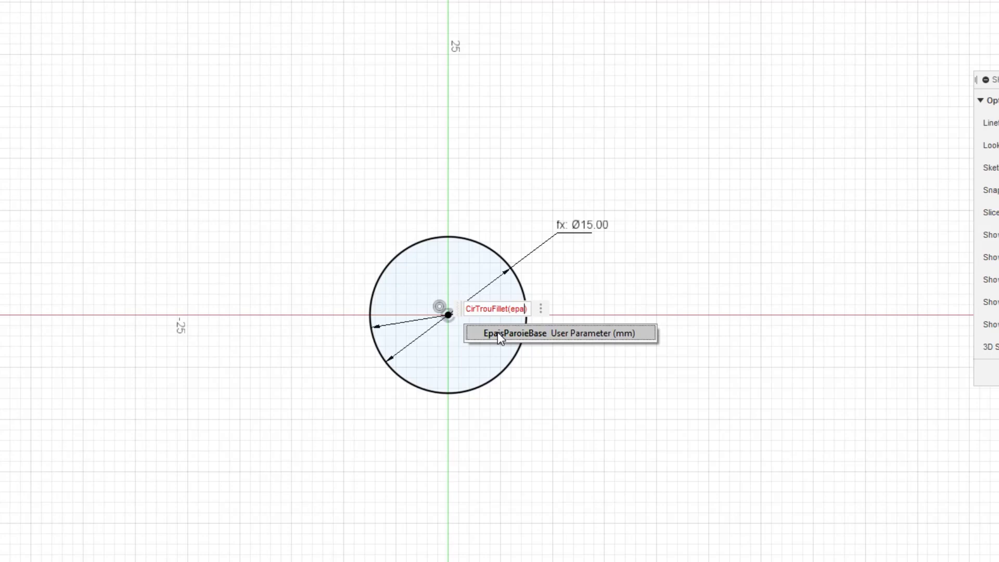
{"action": "left_click", "coordinate": [498, 333]}
{"action": "type", "text": "*"}
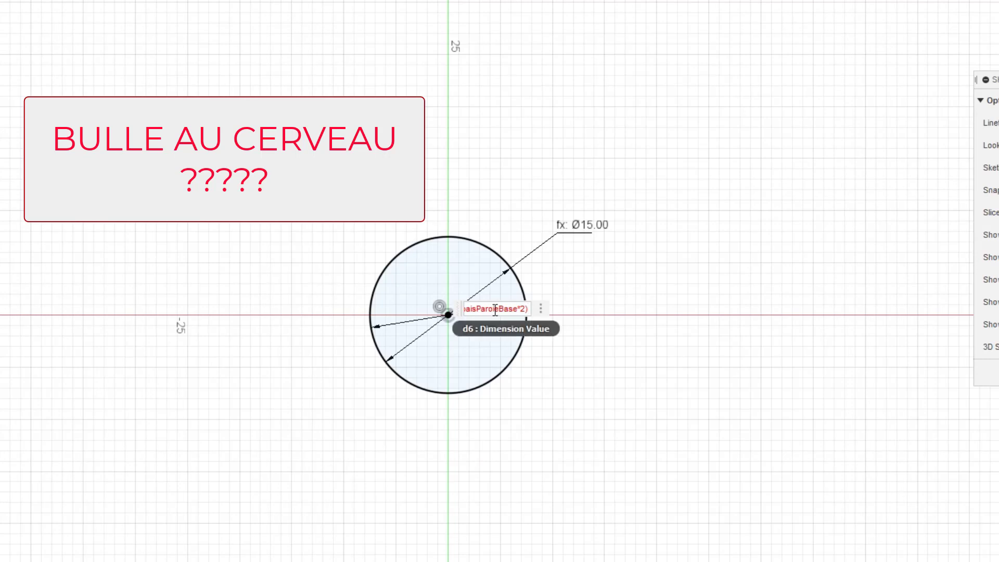
{"action": "left_click", "coordinate": [495, 309]}
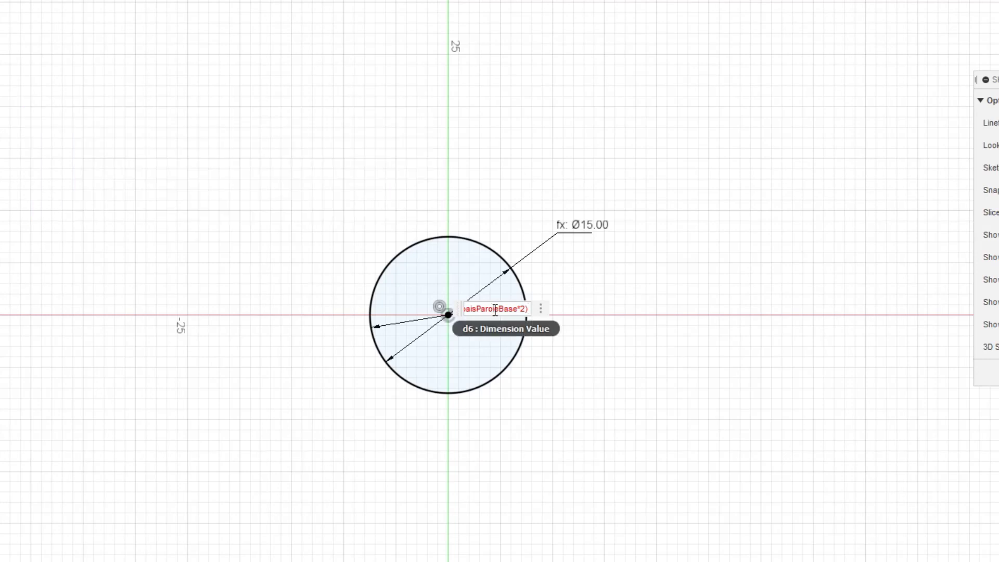
{"action": "key", "text": "Right"}
{"action": "key", "text": "Right"}
{"action": "key", "text": "Right"}
{"action": "key", "text": "Right"}
{"action": "key", "text": "Right"}
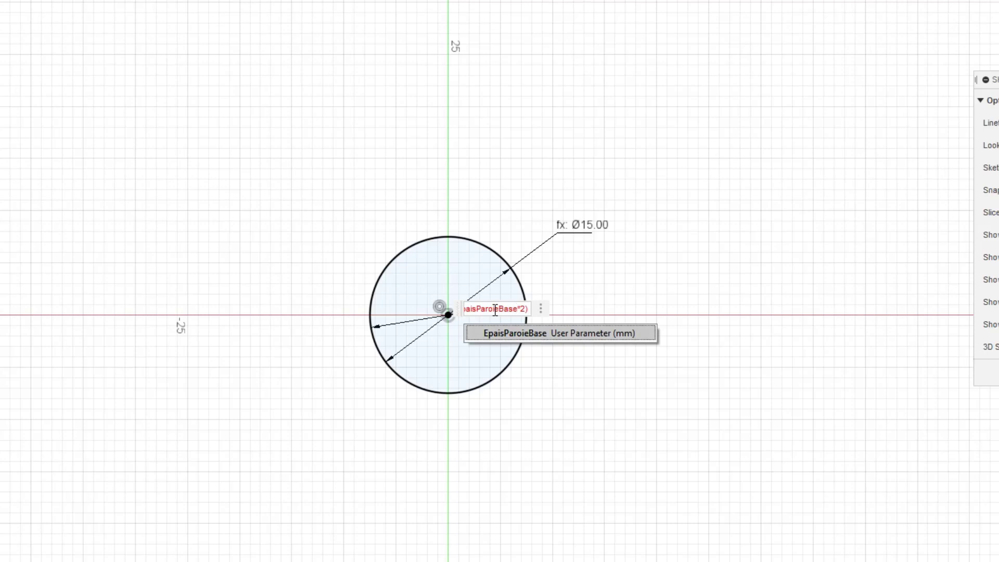
{"action": "key", "text": "Right"}
{"action": "key", "text": "Right"}
{"action": "key", "text": "Right"}
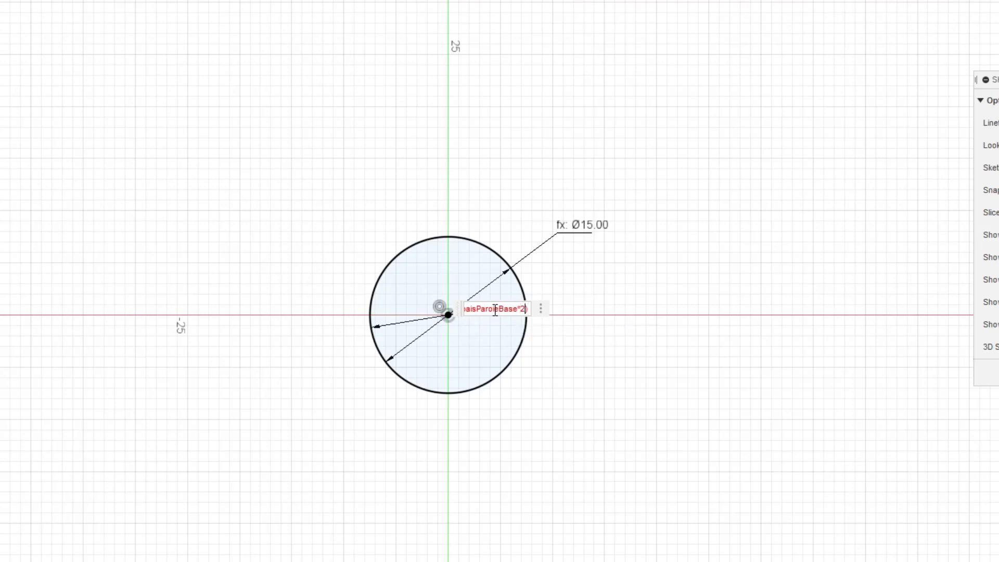
{"action": "key", "text": "Left"}
{"action": "key", "text": "Left"}
{"action": "key", "text": "Left"}
{"action": "key", "text": "Left"}
{"action": "key", "text": "Left"}
{"action": "key", "text": "Left"}
{"action": "key", "text": "Left"}
{"action": "key", "text": "Left"}
{"action": "key", "text": "Left"}
{"action": "key", "text": "Left"}
{"action": "key", "text": "Left"}
{"action": "key", "text": "Left"}
{"action": "key", "text": "Left"}
{"action": "key", "text": "Left"}
{"action": "key", "text": "Left"}
{"action": "key", "text": "Left"}
{"action": "key", "text": "Left"}
{"action": "key", "text": "Left"}
{"action": "key", "text": "Left"}
{"action": "key", "text": "Left"}
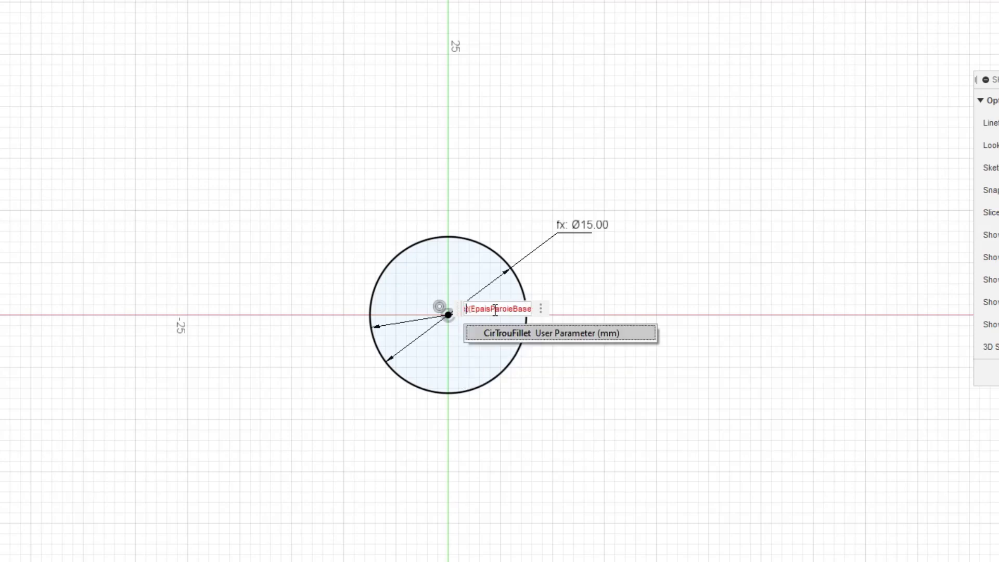
{"action": "key", "text": "Left"}
{"action": "type", "text": "+"}
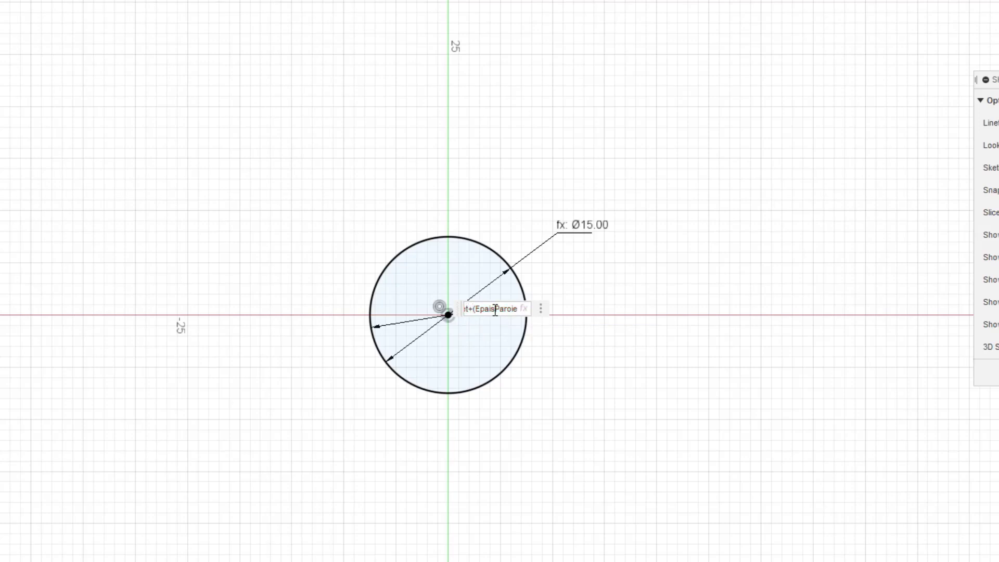
{"action": "key", "text": "Return"}
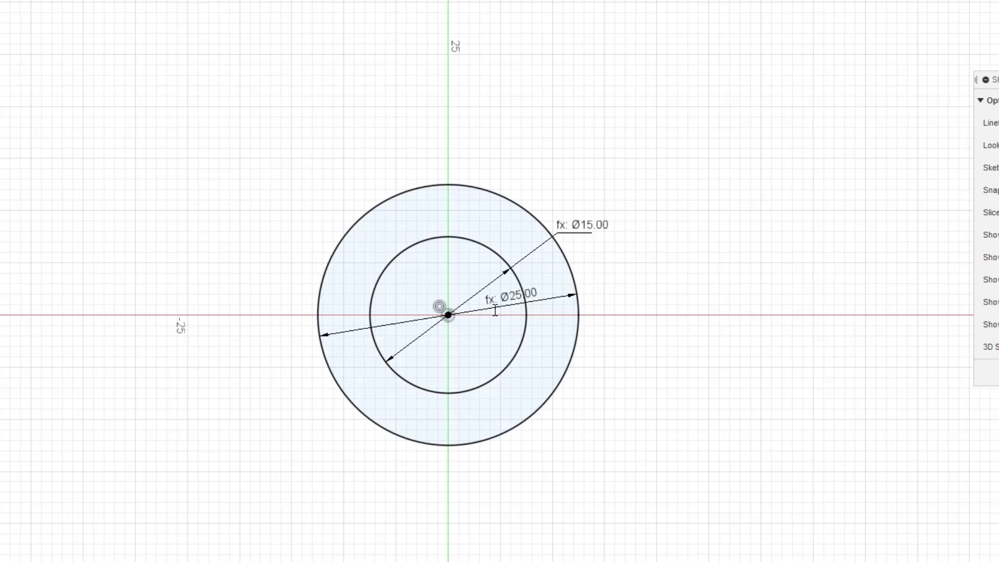
{"action": "left_click_drag", "start_coordinate": [517, 304], "coordinate": [636, 247]}
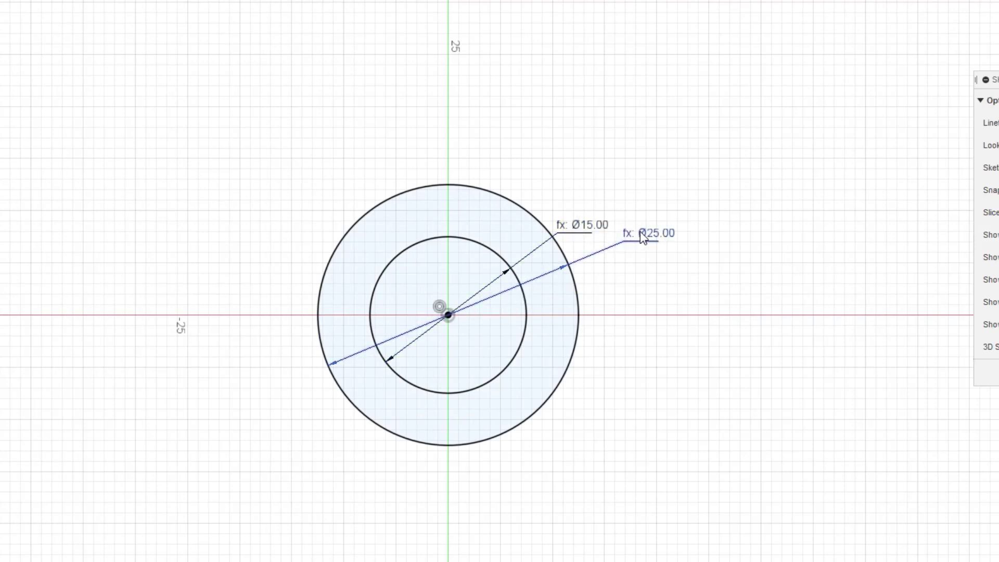
{"action": "mouse_move", "coordinate": [652, 240]}
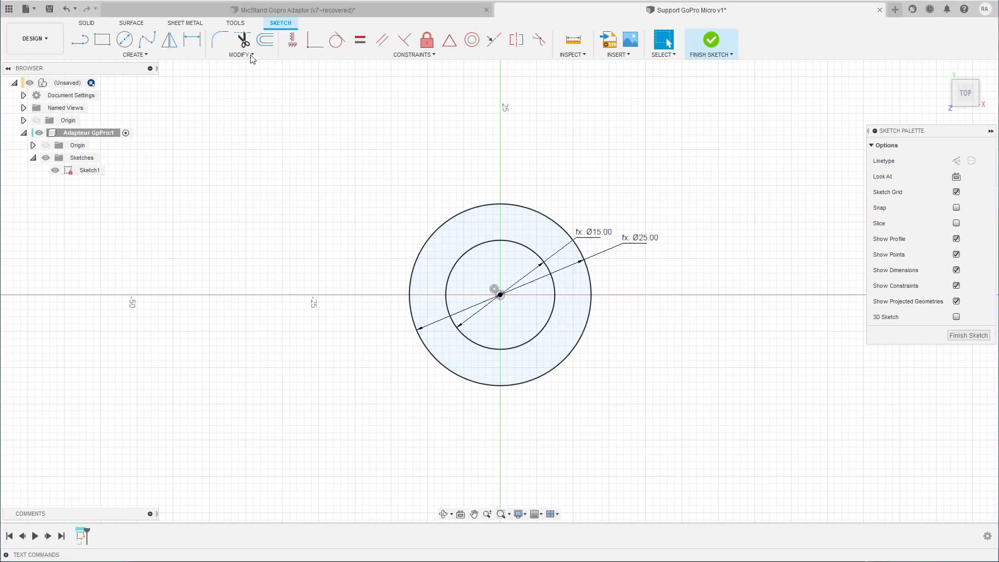
- Start extruding both circle profiles as a new body with ProfTrouFillet as the distance
{"action": "left_click", "coordinate": [469, 228]}
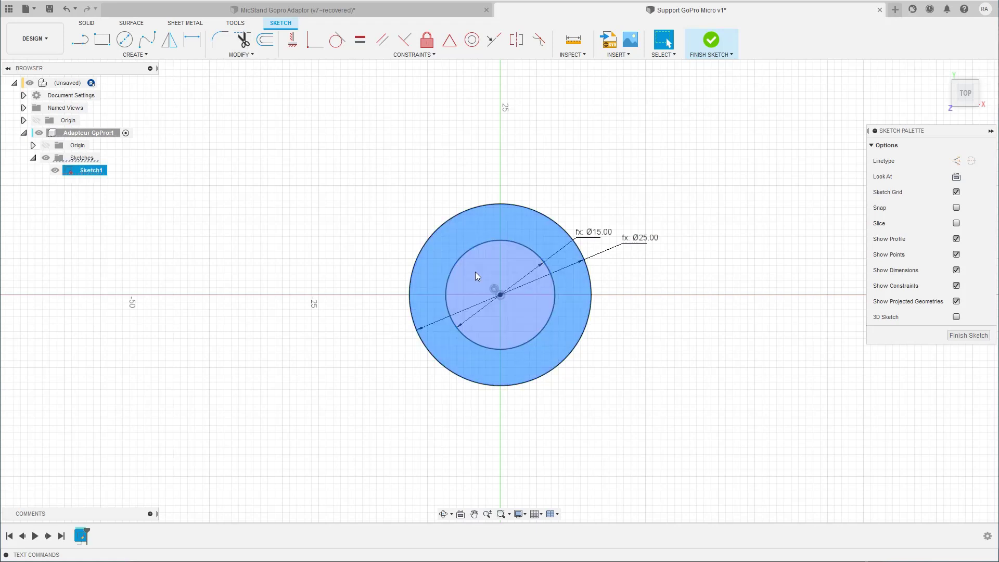
{"action": "left_click", "coordinate": [477, 277], "text": "ctrl"}
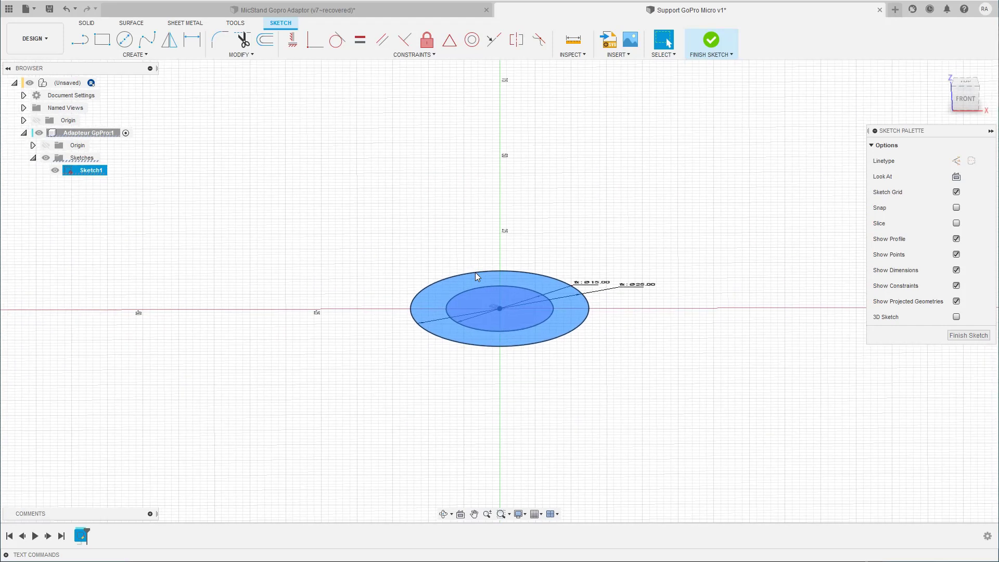
{"action": "key", "text": "e"}
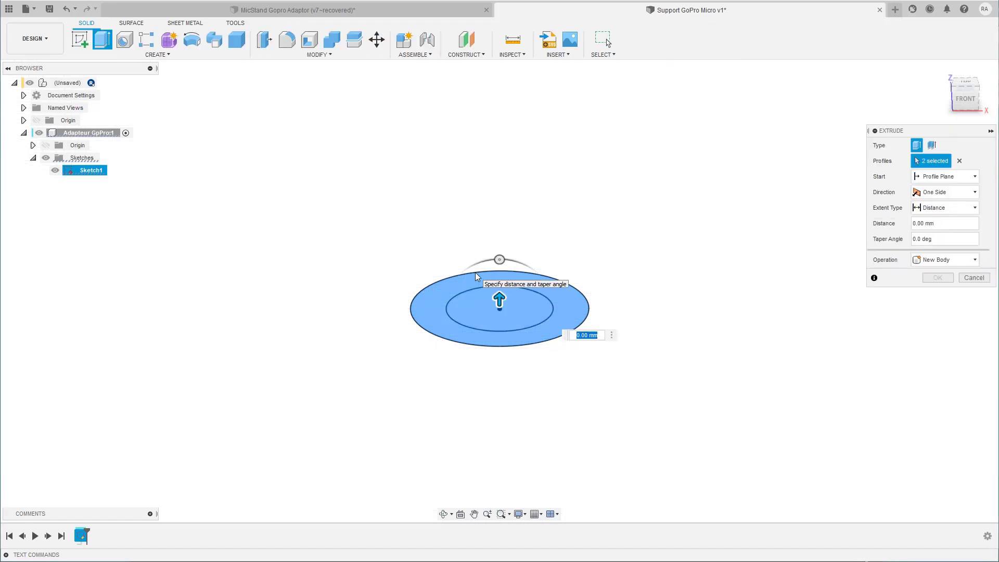
{"action": "type", "text": "p"}
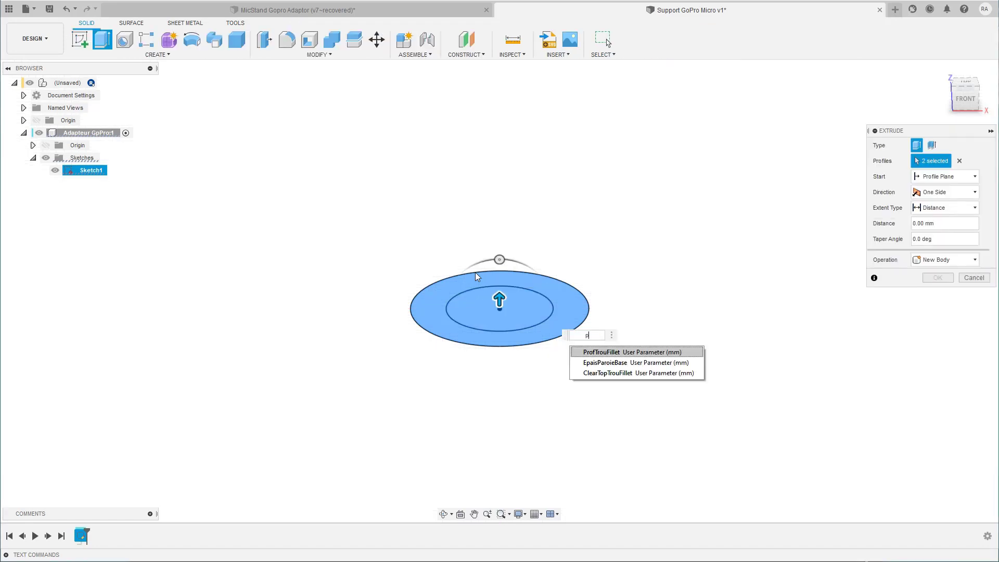
{"action": "left_click", "coordinate": [586, 354]}
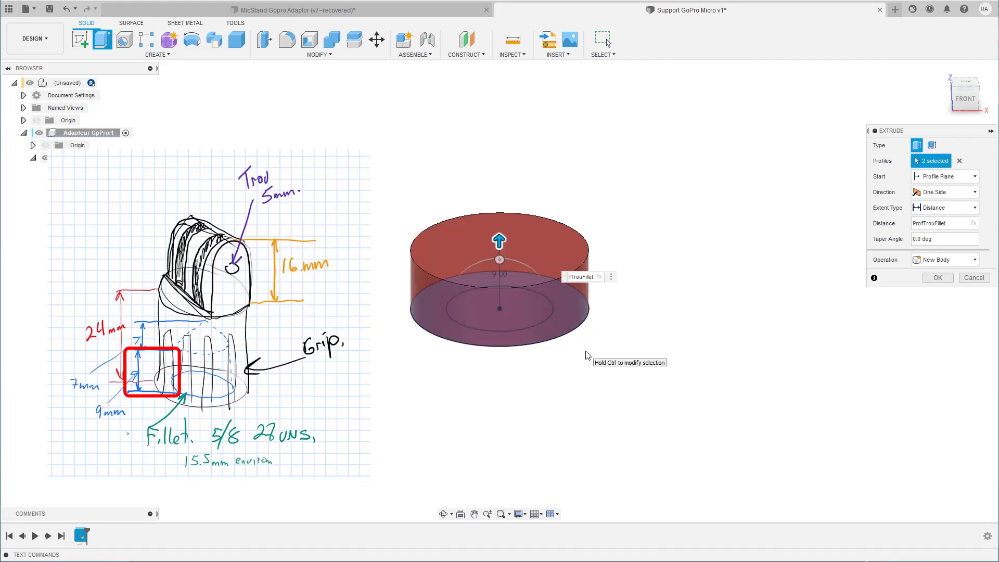
- Complete the extrusion distance as ProfTrouFillet+(CirTrouFillet/2)+ClearTopTrouFillet and create the cylindrical base body
{"action": "type", "text": "+"}
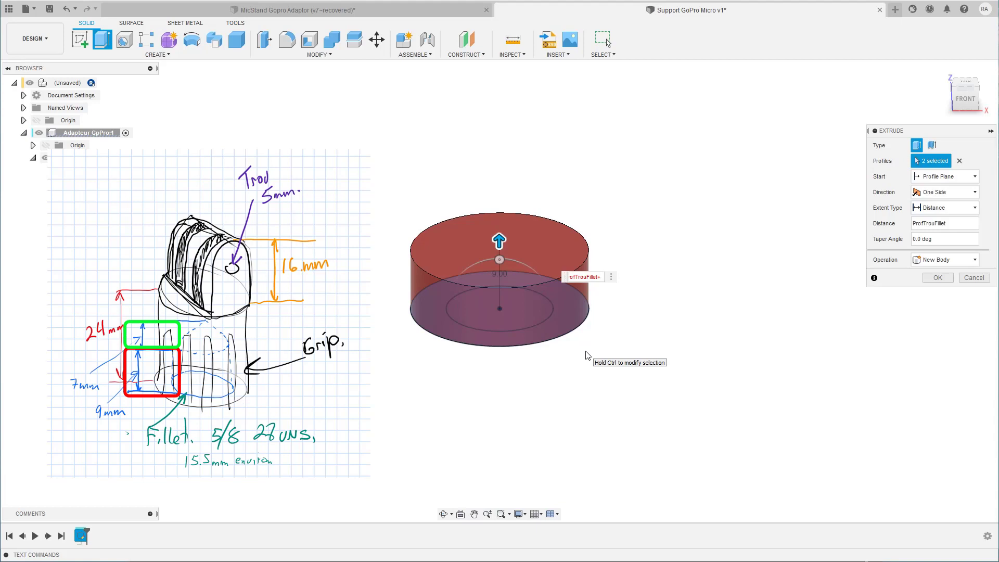
{"action": "type", "text": "( "}
{"action": "type", "text": "CirTrou"}
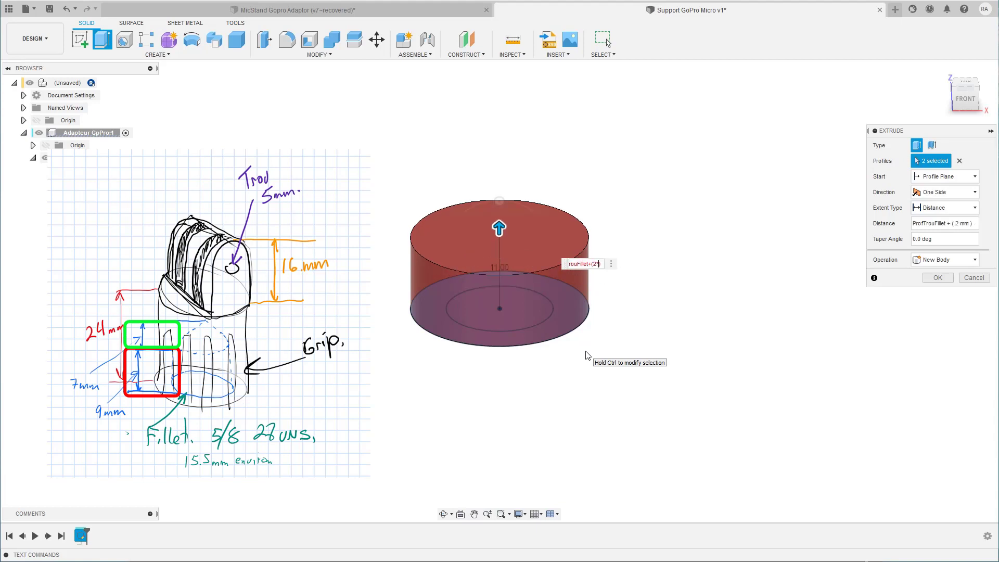
{"action": "type", "text": "Fillet )"}
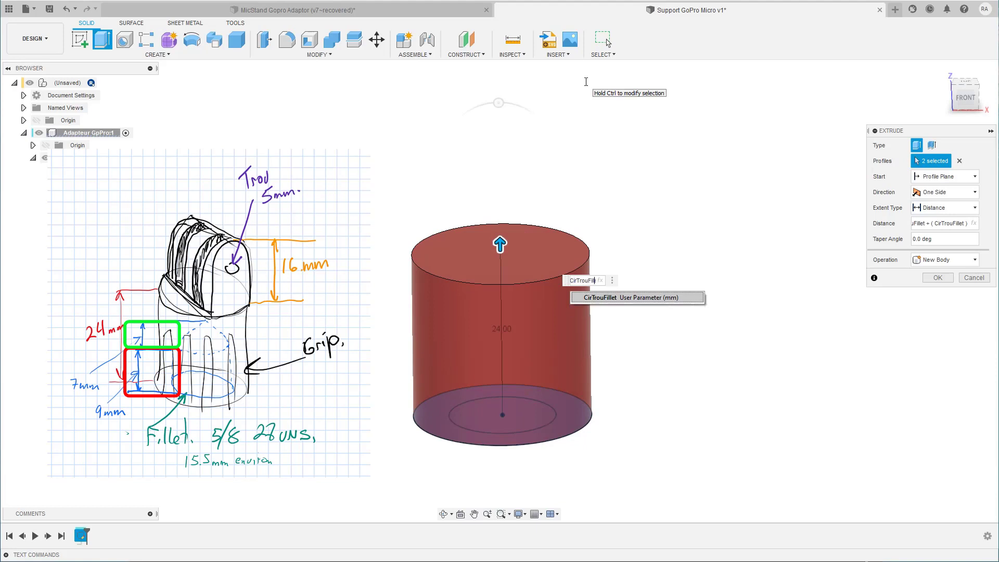
{"action": "key", "text": "Left"}
{"action": "type", "text": "/2"}
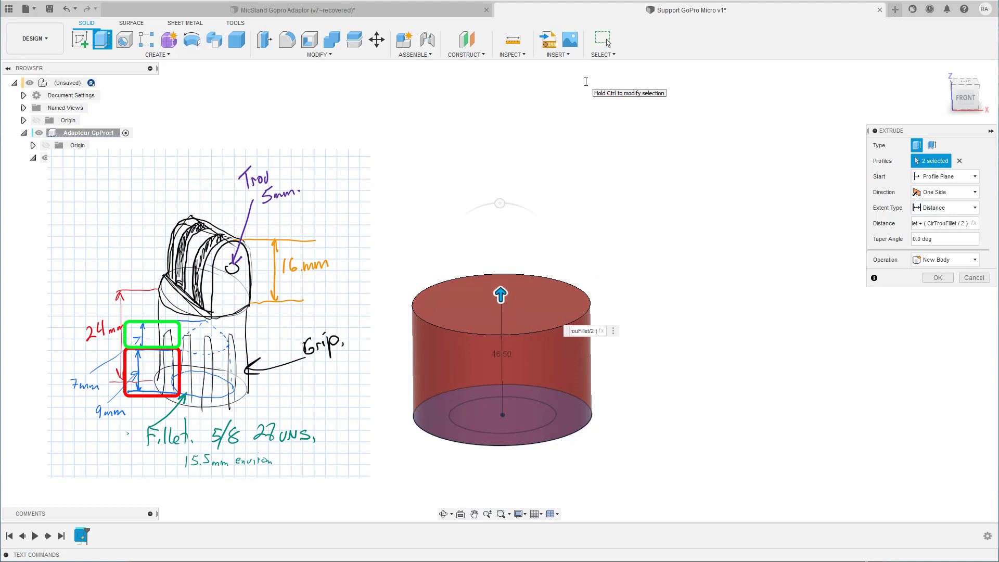
{"action": "key", "text": "Right"}
{"action": "type", "text": "+cl"}
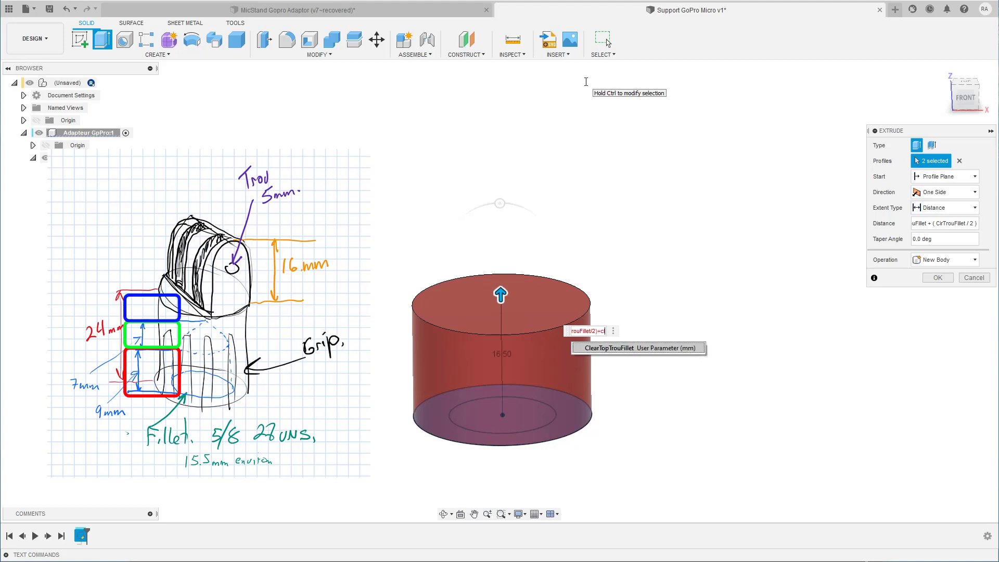
{"action": "left_click", "coordinate": [617, 349]}
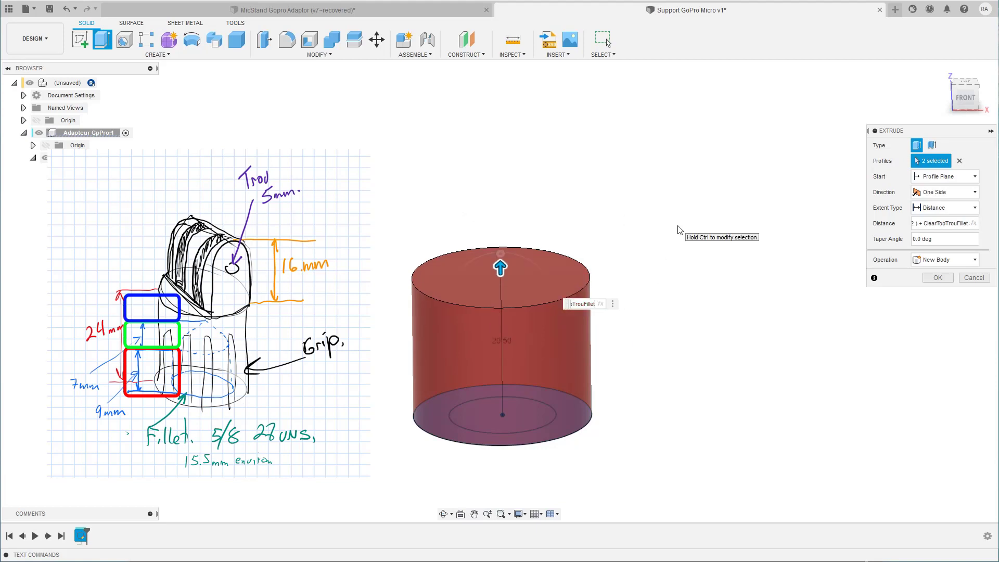
{"action": "middle_click_drag", "start_coordinate": [486, 429], "coordinate": [491, 432], "text": "shift"}
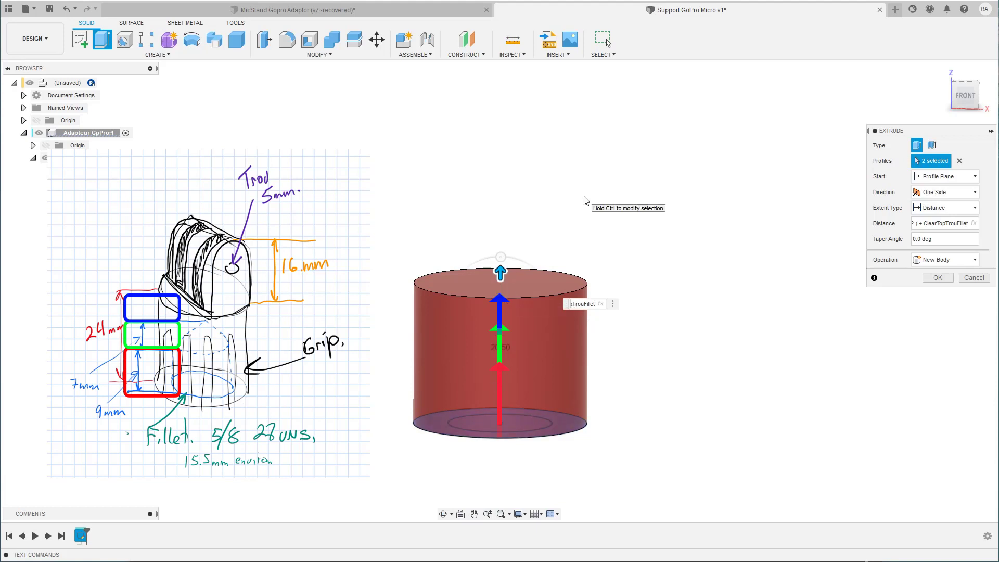
{"action": "key", "text": "ctrl+a"}
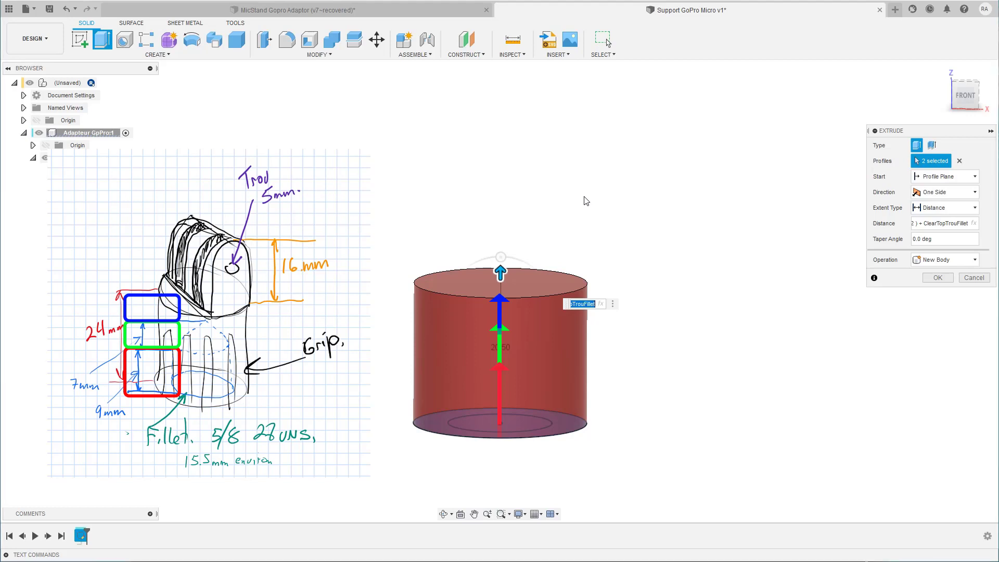
{"action": "key", "text": "Return"}
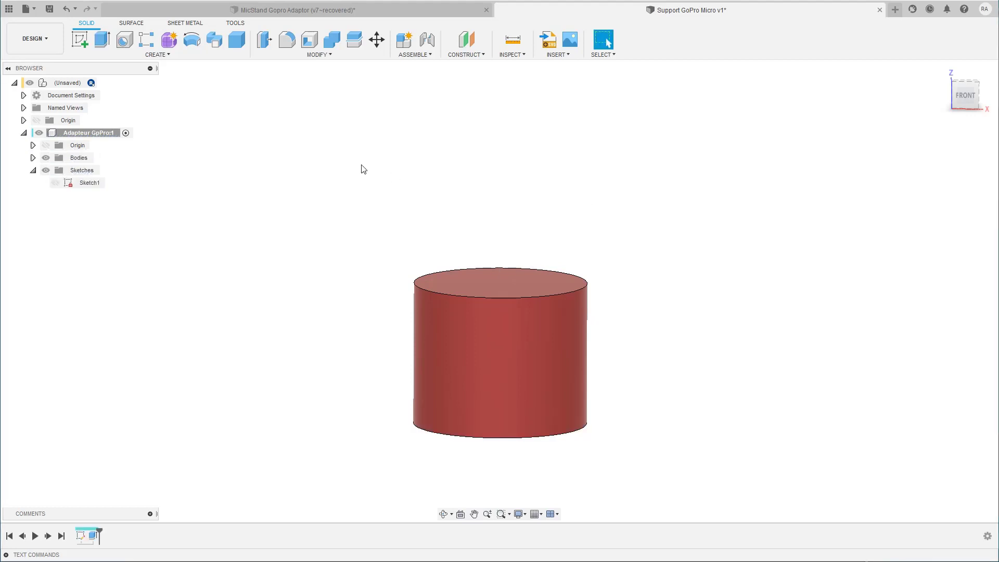
- Show Sketch1 and cut its inner circle into the base by ProfTrouFillet+(CirTrouFillet/2)
{"action": "left_click", "coordinate": [55, 184]}
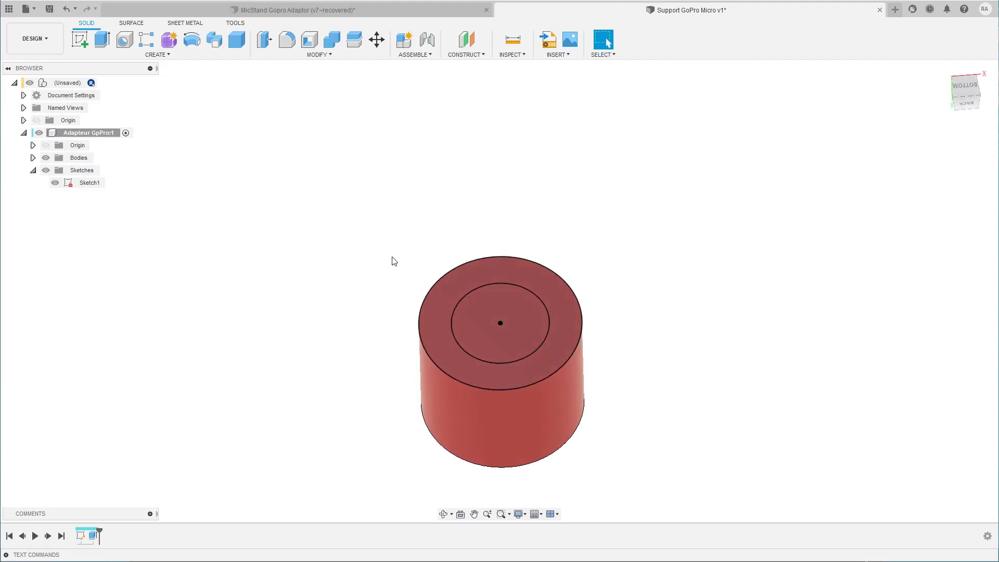
{"action": "left_click", "coordinate": [490, 307]}
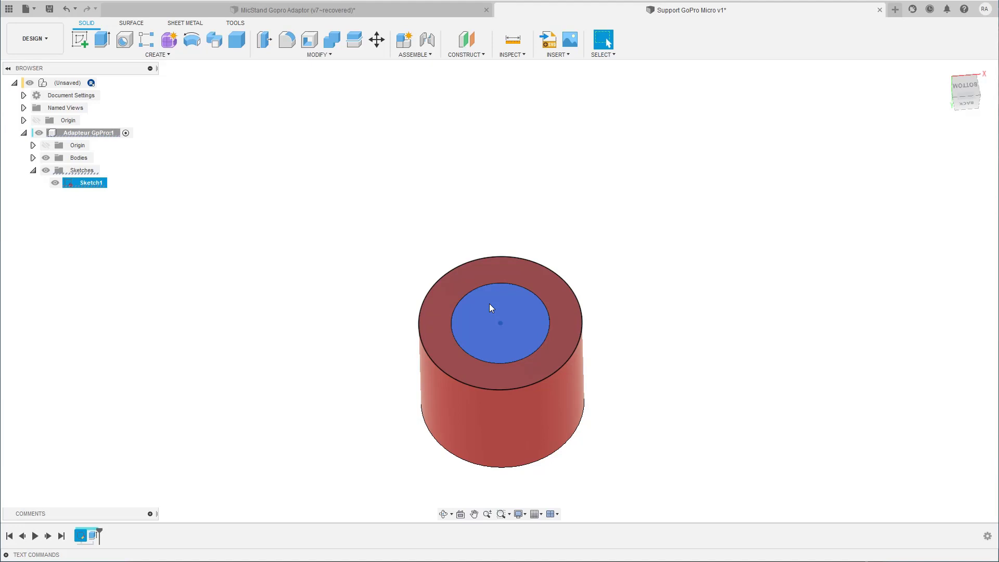
{"action": "key", "text": "e"}
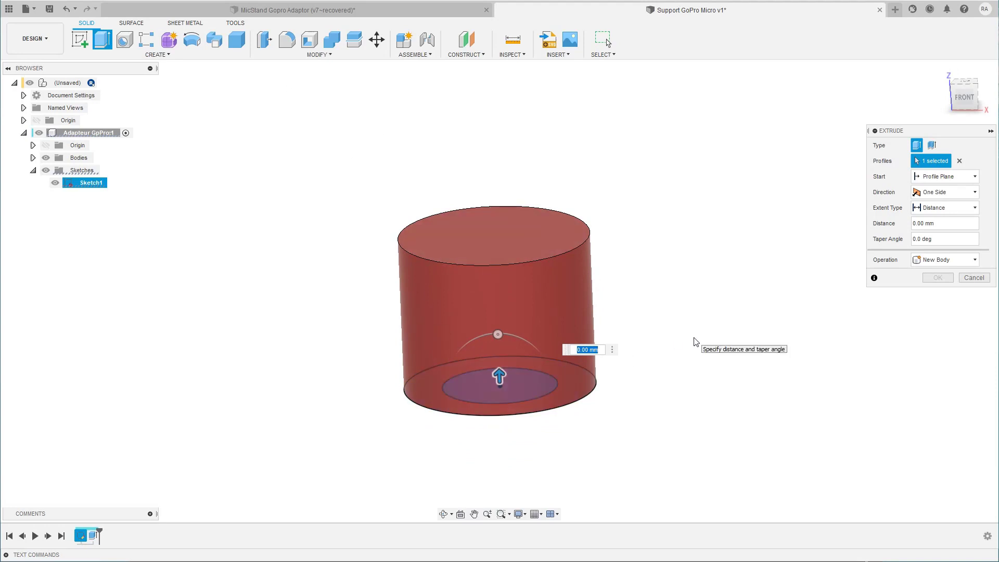
{"action": "type", "text": "pro"}
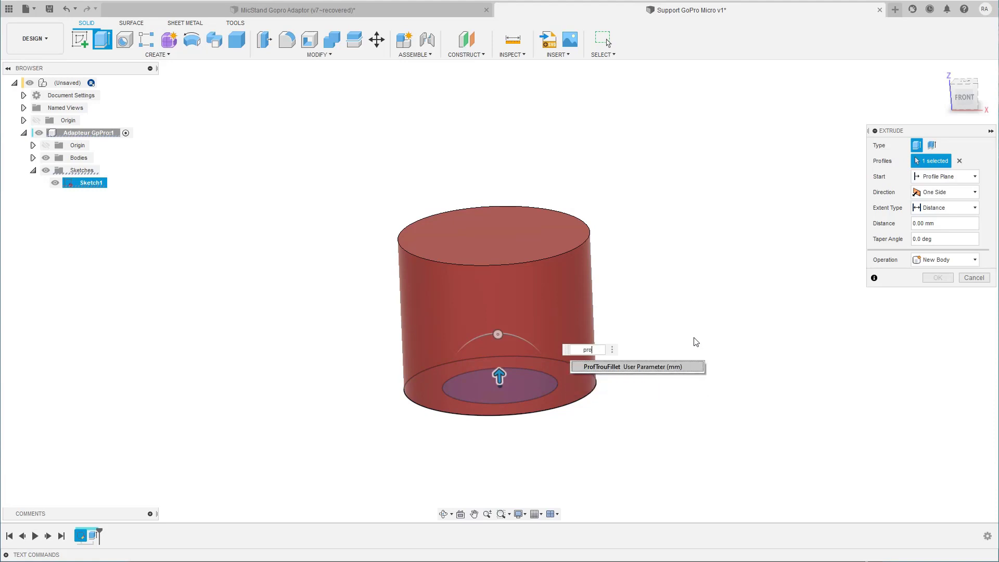
{"action": "key", "text": "Return"}
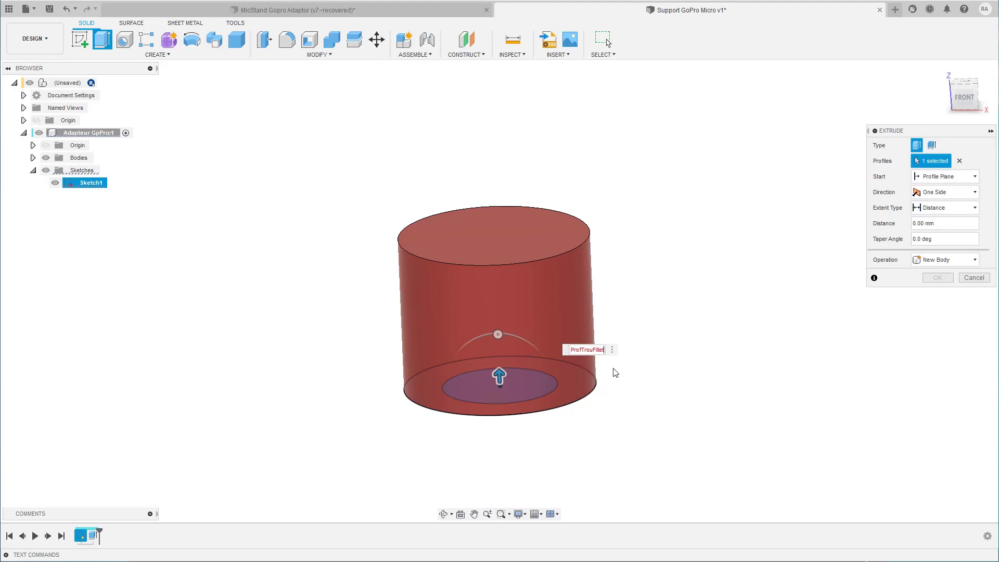
{"action": "type", "text": "+"}
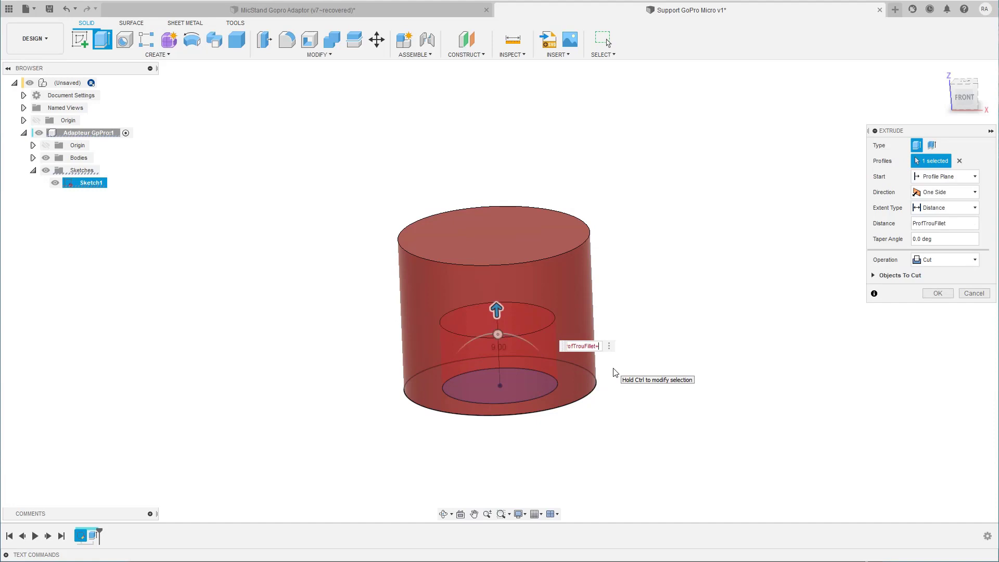
{"action": "type", "text": "()"}
{"action": "type", "text": "cir"}
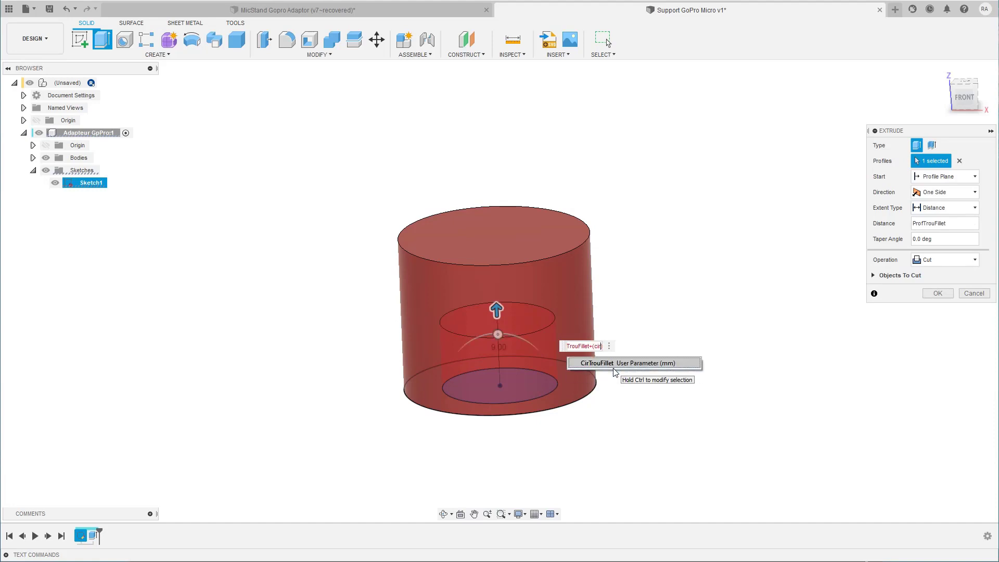
{"action": "left_click", "coordinate": [613, 367]}
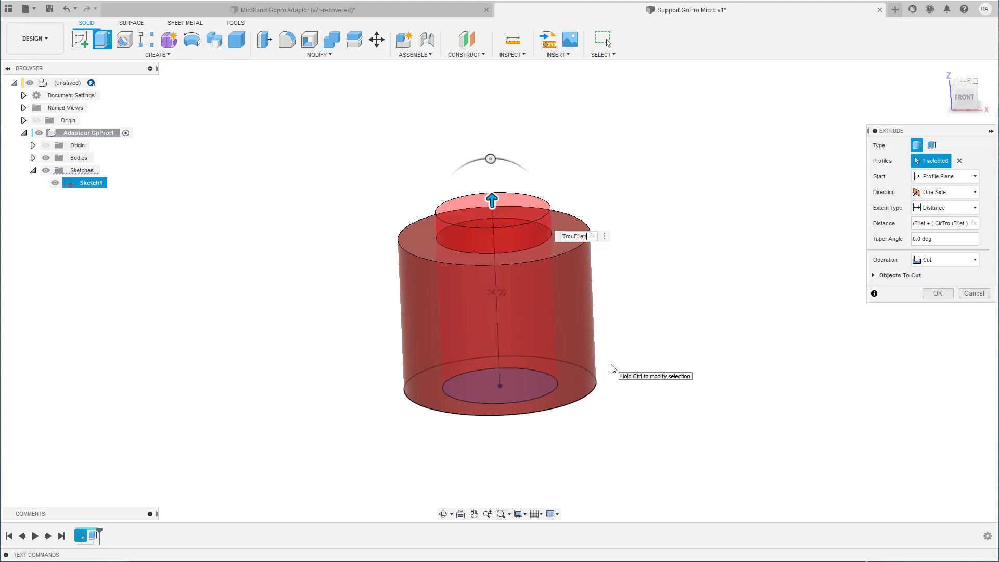
{"action": "key", "text": "Return"}
{"action": "key", "text": "Return"}
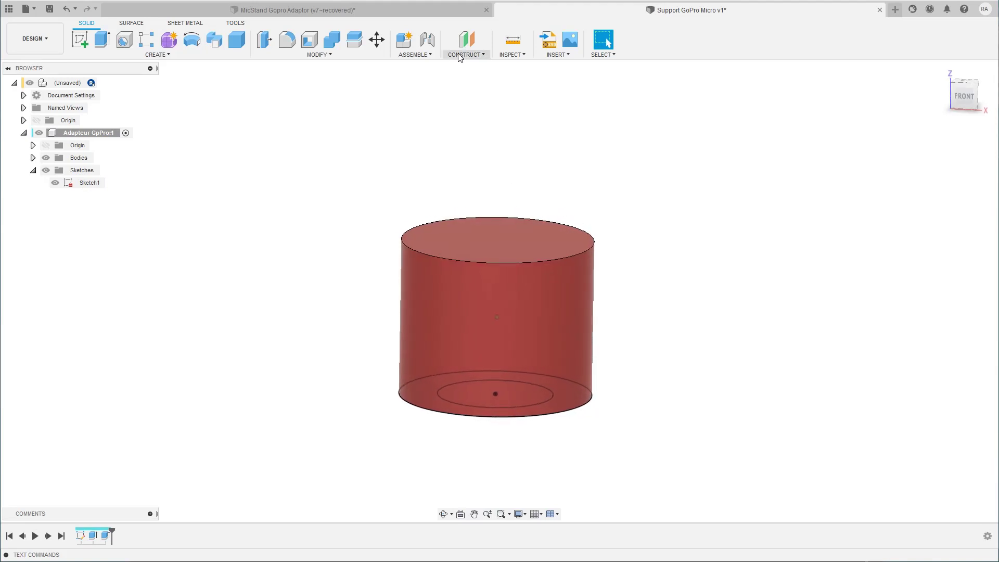
- Create a section analysis on the vertical XZ origin plane, examine the hole inside the base, and hide the analysis
{"action": "left_click", "coordinate": [504, 54]}
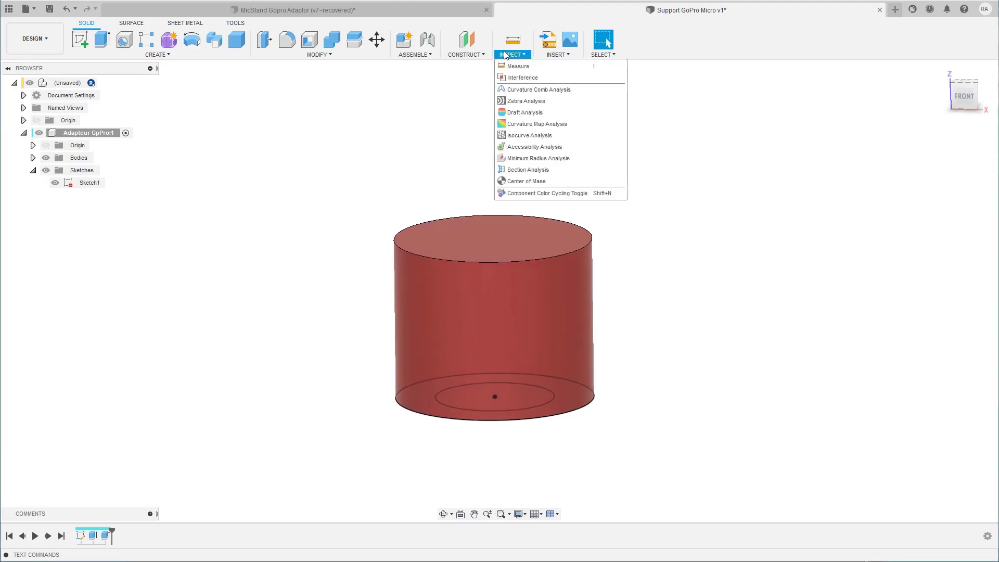
{"action": "left_click", "coordinate": [518, 171]}
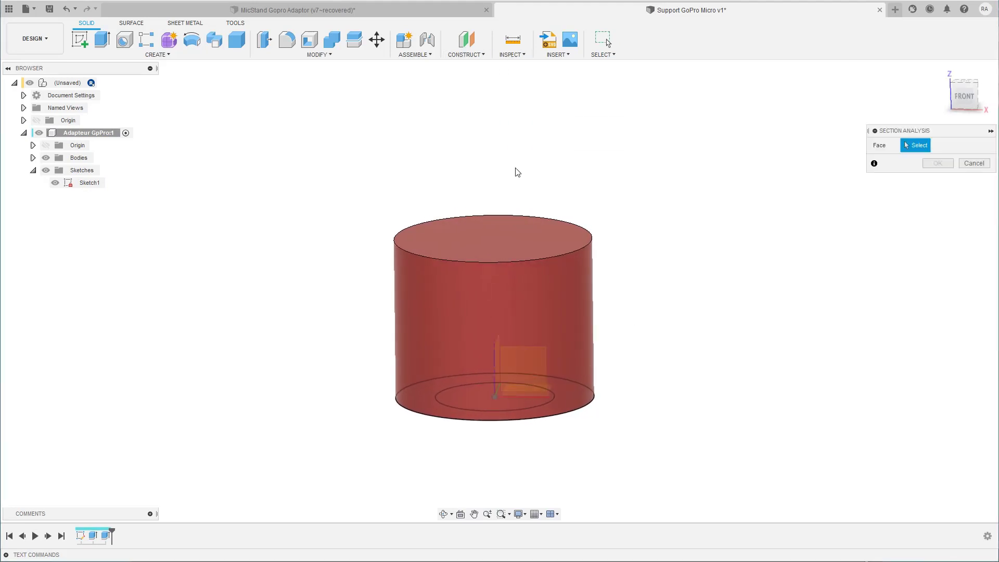
{"action": "left_click", "coordinate": [524, 364]}
{"action": "key", "text": "Return"}
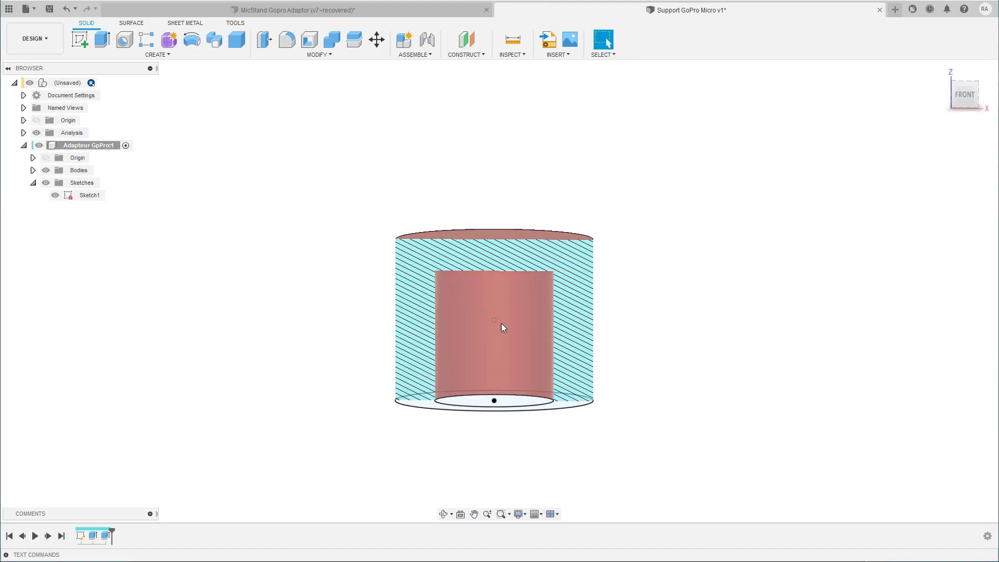
{"action": "mouse_move", "coordinate": [427, 326]}
{"action": "middle_mouse_down", "text": "shift"}
{"action": "mouse_move", "coordinate": [461, 348]}
{"action": "mouse_move", "coordinate": [312, 239]}
{"action": "middle_mouse_up", "text": "shift"}
{"action": "left_click", "coordinate": [90, 196]}
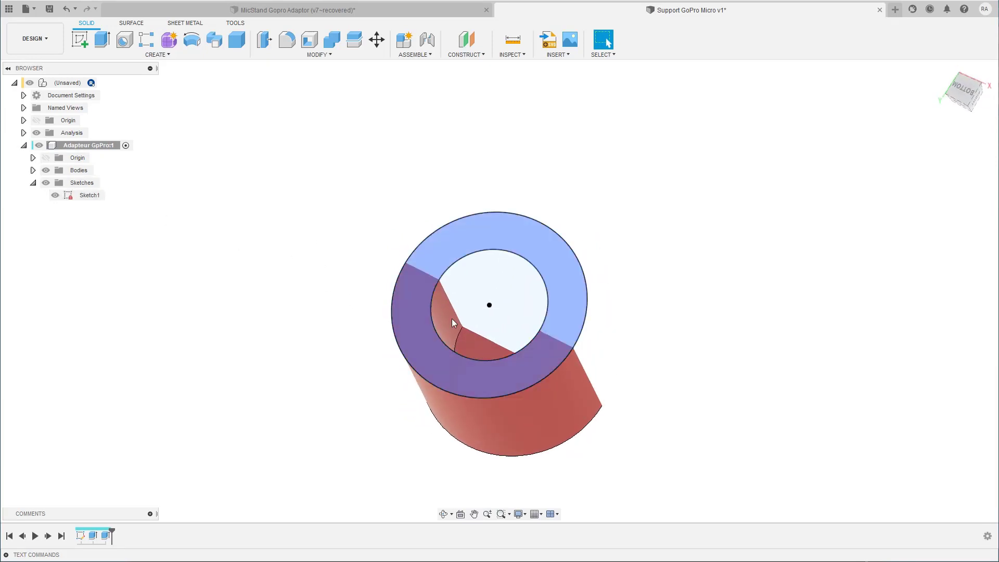
{"action": "left_click", "coordinate": [37, 133]}
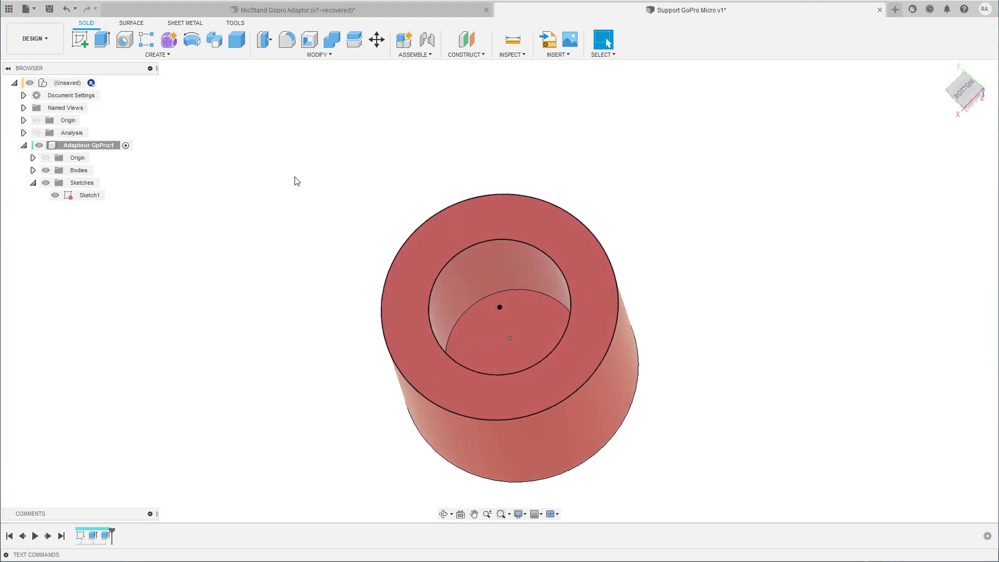
- Hide Sketch1 and chamfer the circular edge at the inner end of the hole with an equal distance of CirTrouFillet/2
{"action": "left_click", "coordinate": [495, 295]}
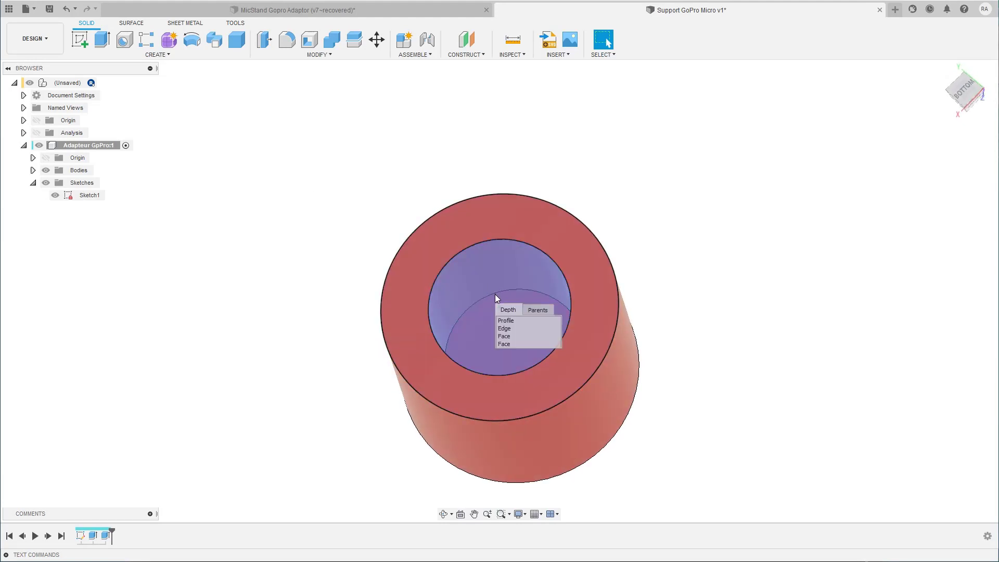
{"action": "left_click", "coordinate": [504, 328]}
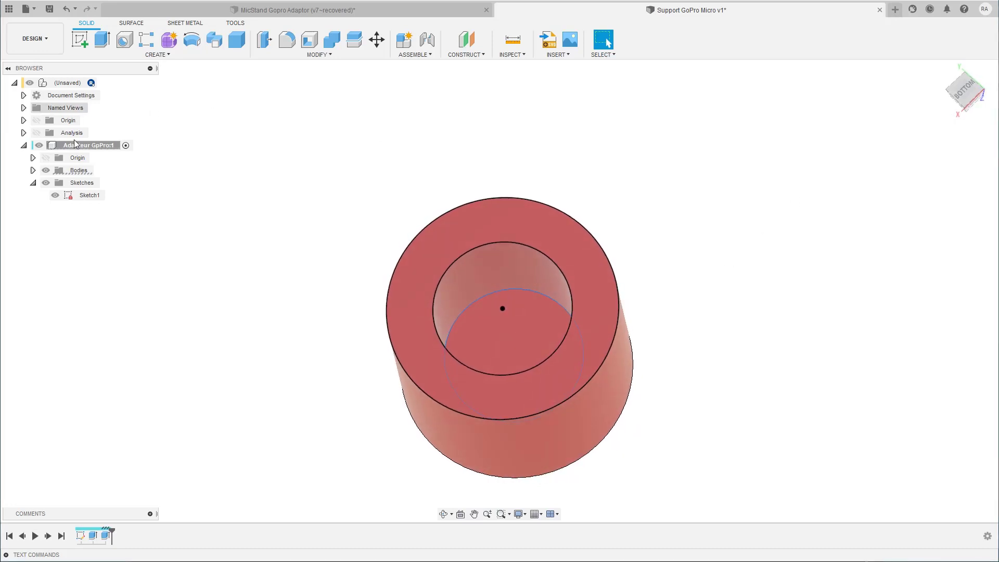
{"action": "left_click", "coordinate": [57, 196]}
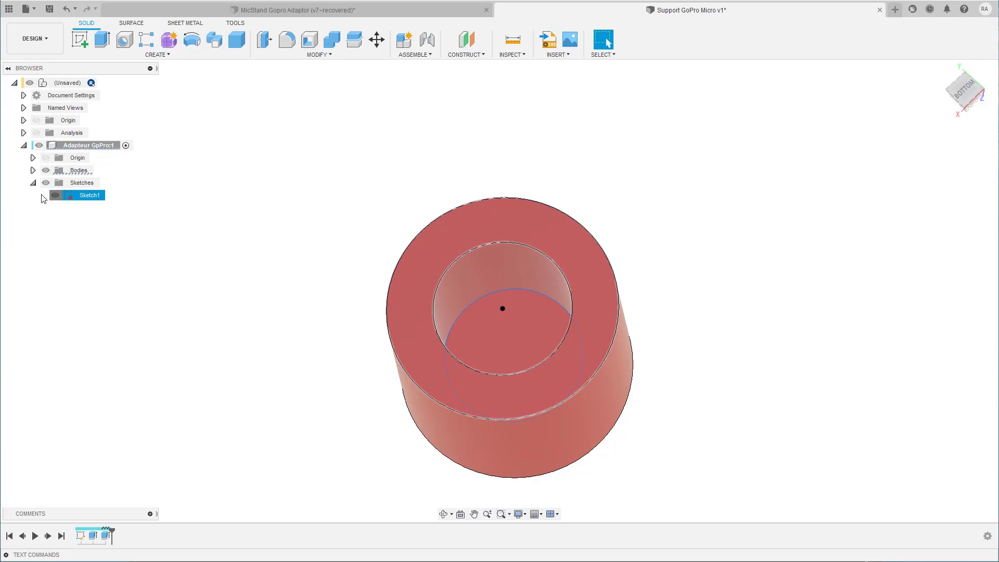
{"action": "left_click", "coordinate": [280, 177]}
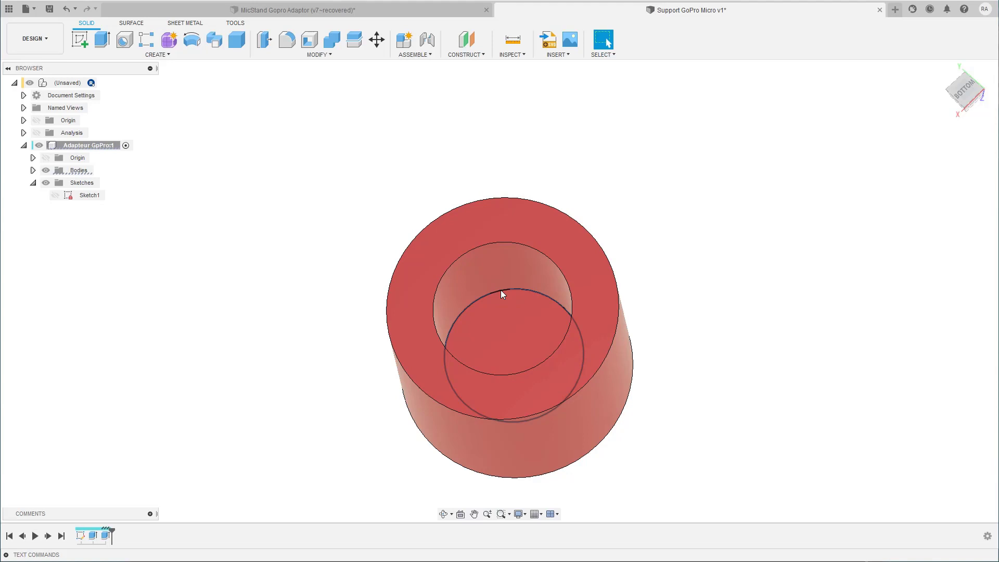
{"action": "key", "text": "s"}
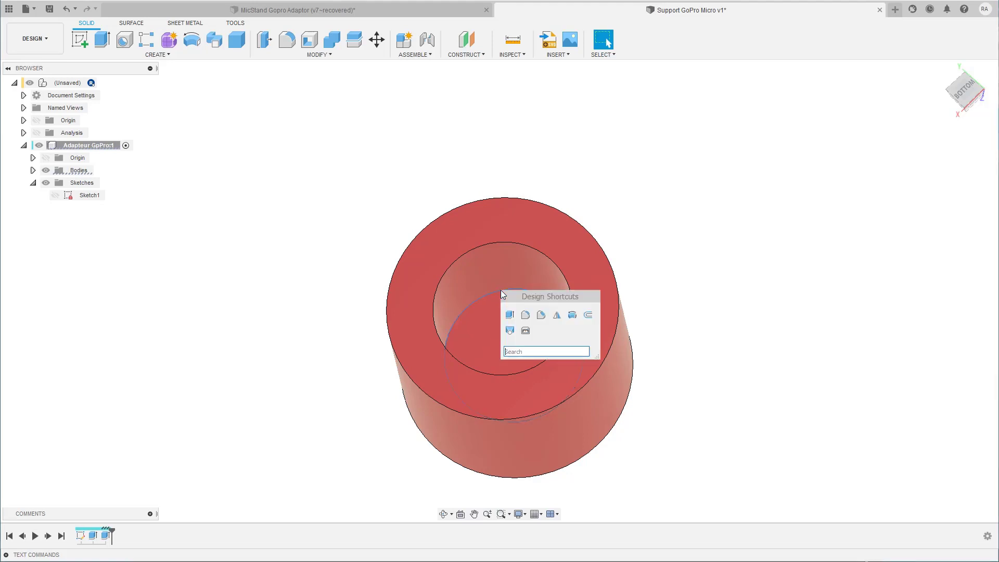
{"action": "left_click", "coordinate": [541, 315]}
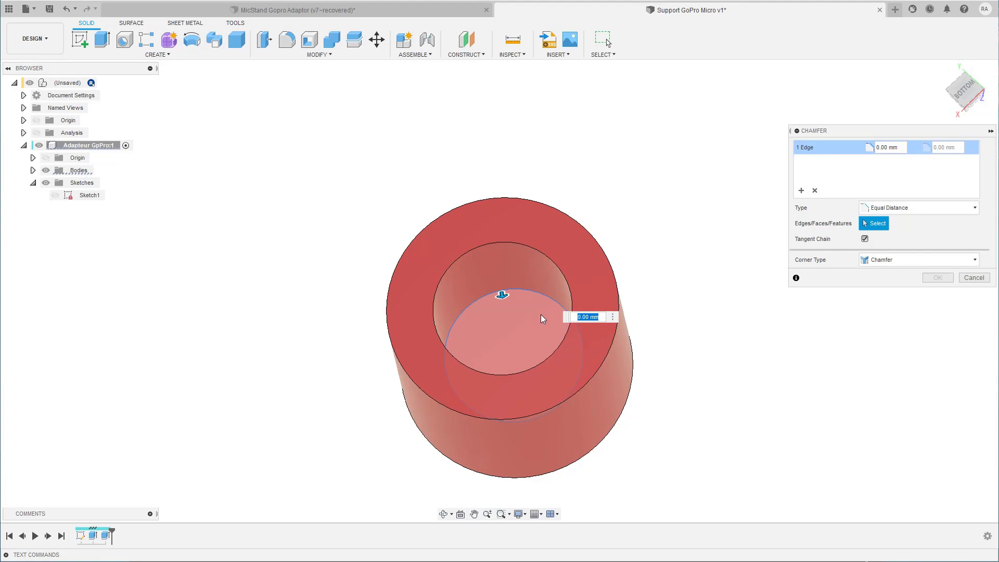
{"action": "type", "text": "cir"}
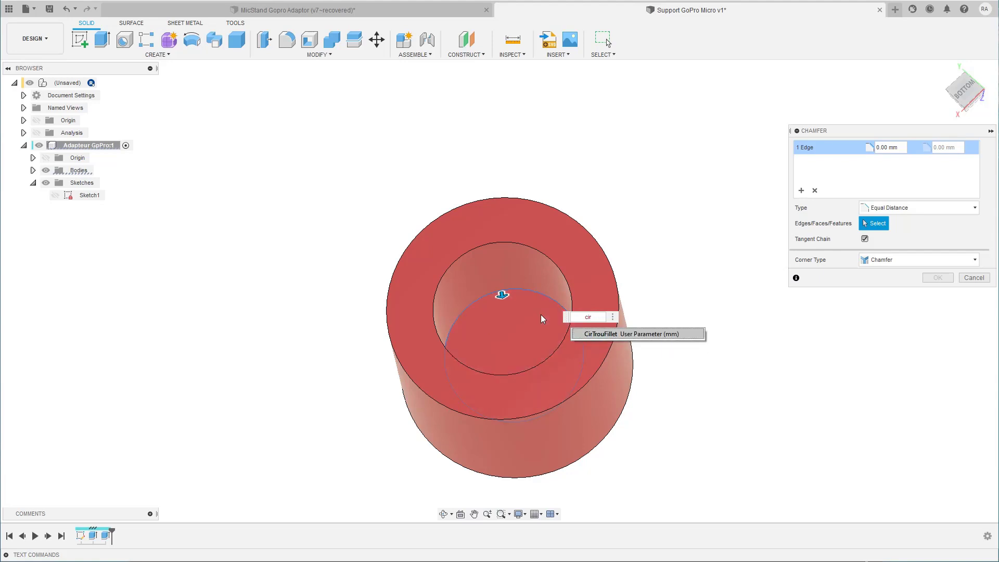
{"action": "left_click", "coordinate": [586, 333]}
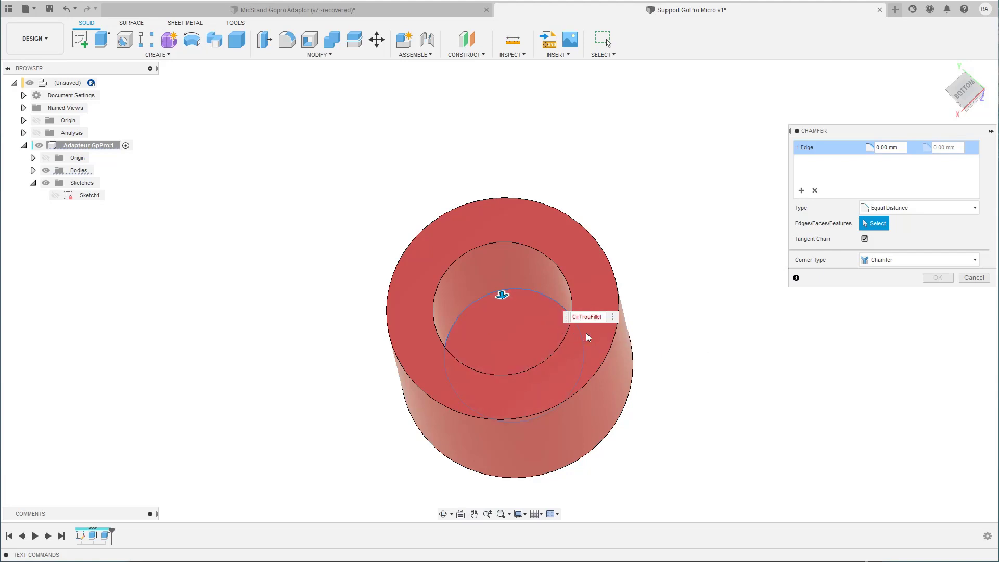
{"action": "type", "text": "/2"}
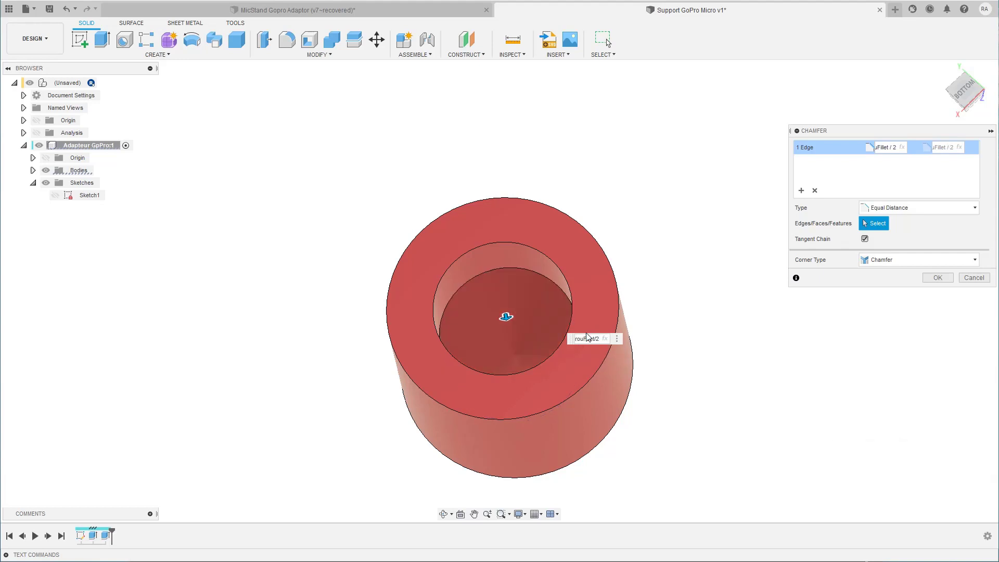
{"action": "key", "text": "Return"}
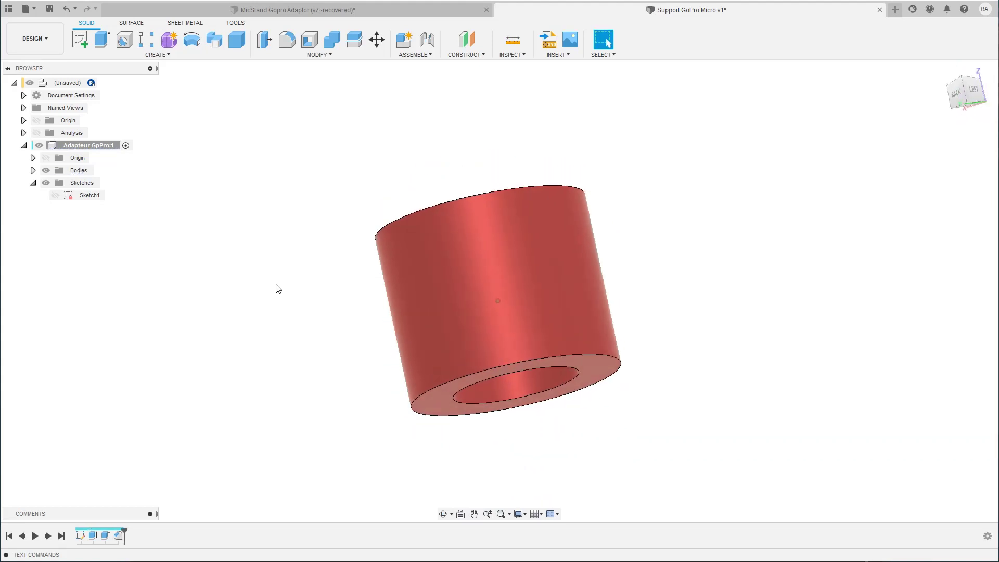
- Show the section analysis, open the parameters, and shrink and move the dialog so it no longer covers the sectioned base
{"action": "left_click", "coordinate": [47, 143]}
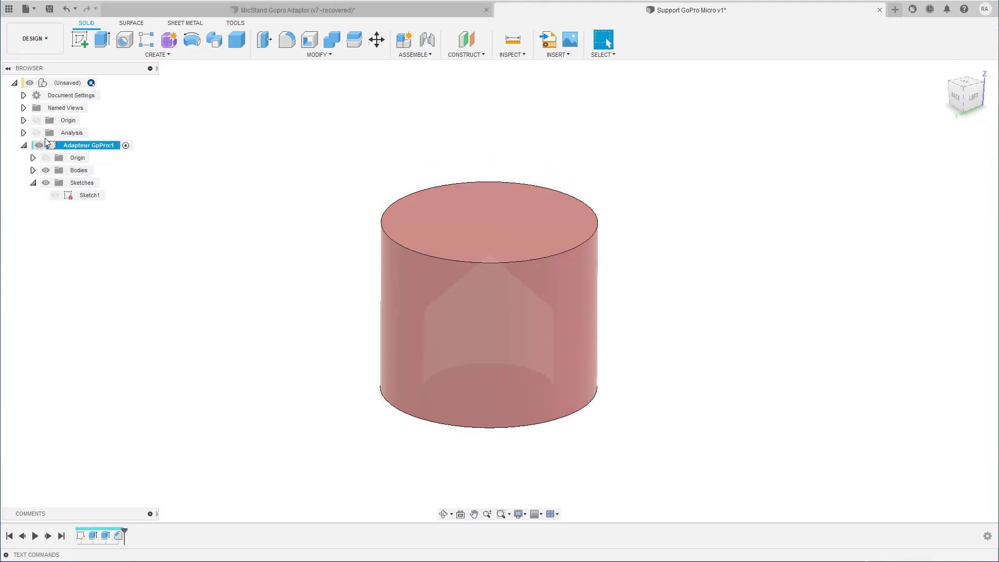
{"action": "left_click", "coordinate": [36, 133]}
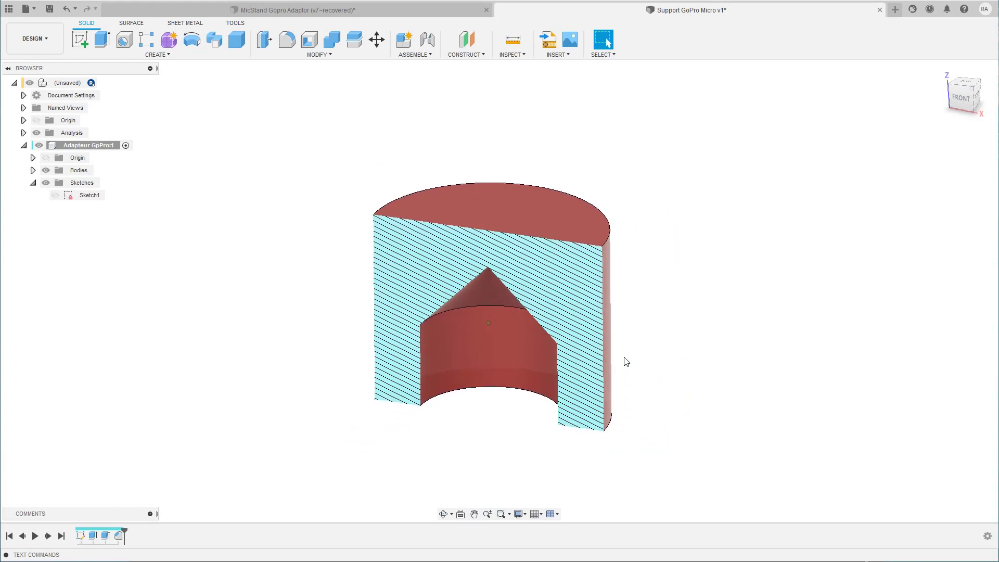
{"action": "left_click", "coordinate": [312, 54]}
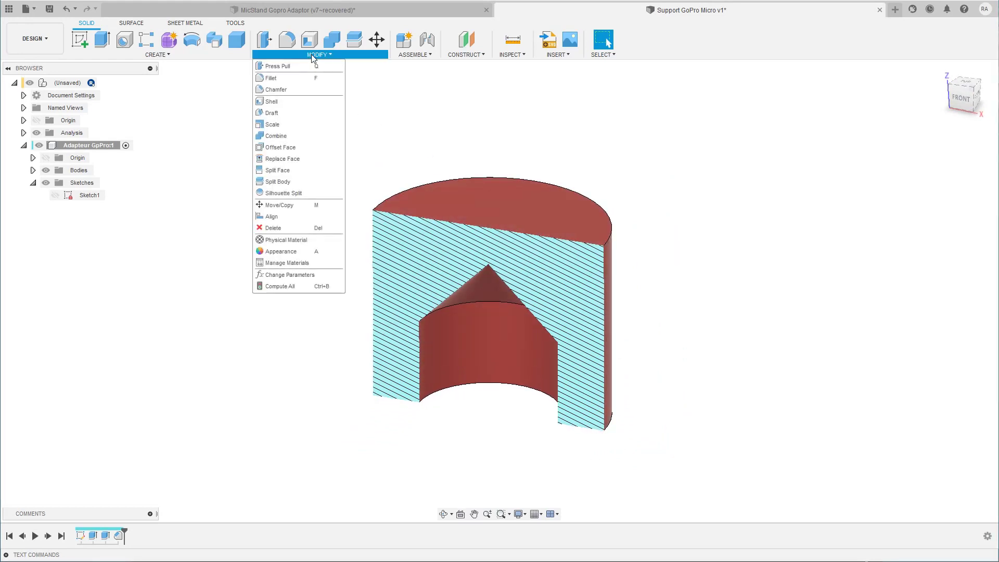
{"action": "left_click", "coordinate": [284, 275]}
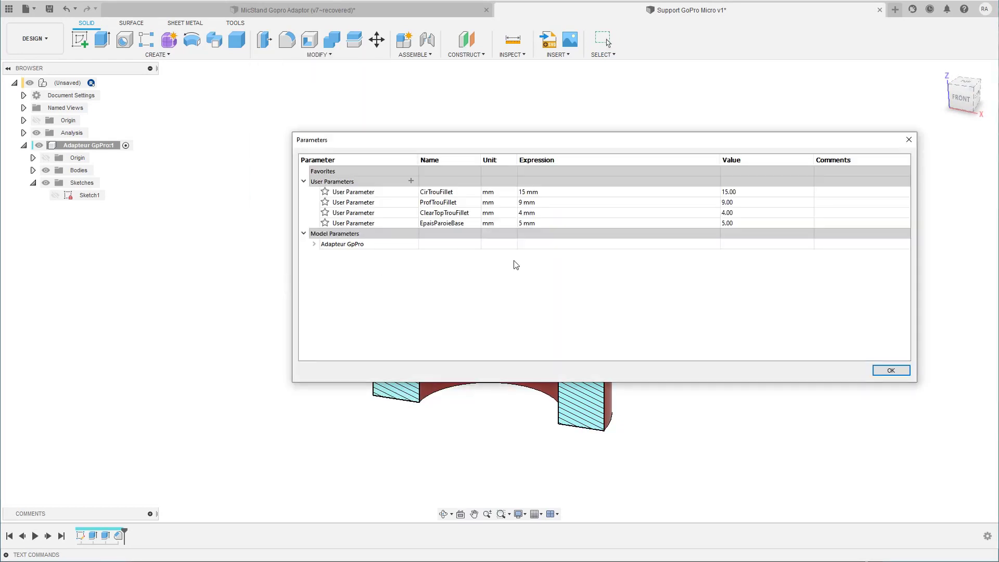
{"action": "left_click_drag", "start_coordinate": [542, 130], "coordinate": [598, 20]}
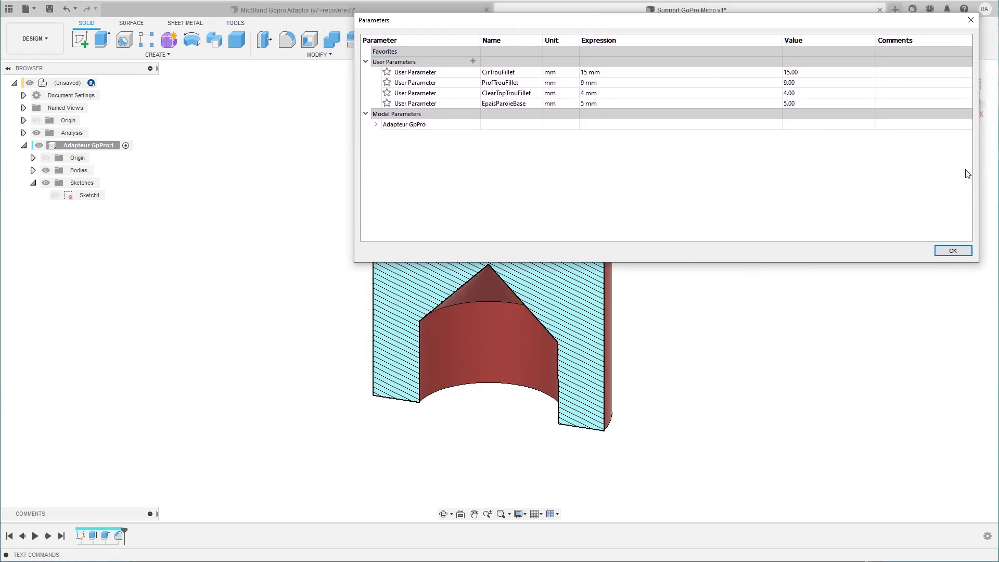
{"action": "left_click_drag", "start_coordinate": [978, 171], "coordinate": [747, 183]}
{"action": "left_click_drag", "start_coordinate": [640, 262], "coordinate": [623, 155]}
{"action": "left_click_drag", "start_coordinate": [598, 24], "coordinate": [812, 42]}
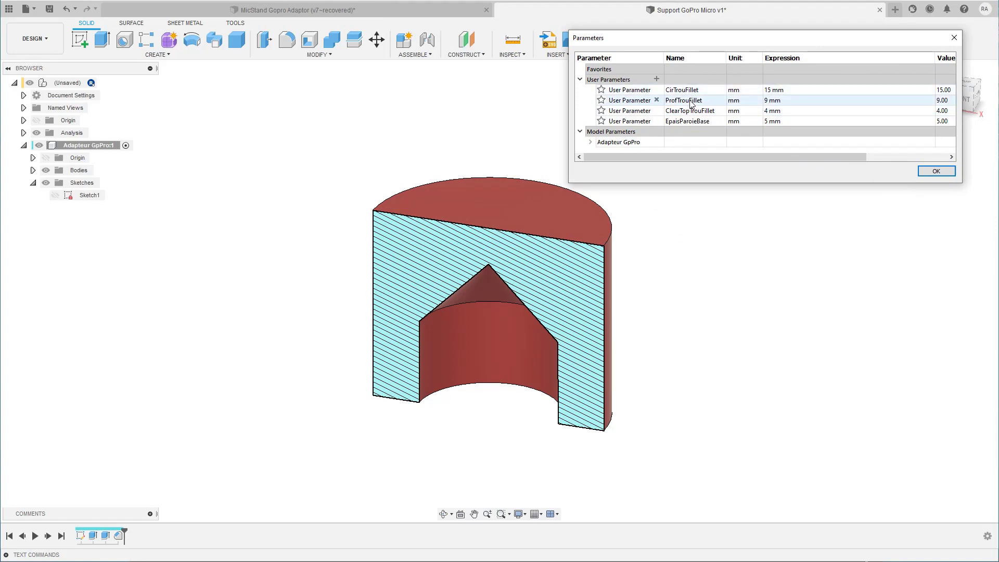
- Test the parametric base by setting ProfTrouFillet to 15 mm, restore it to 9 mm, and close the parameters
{"action": "left_click", "coordinate": [769, 102]}
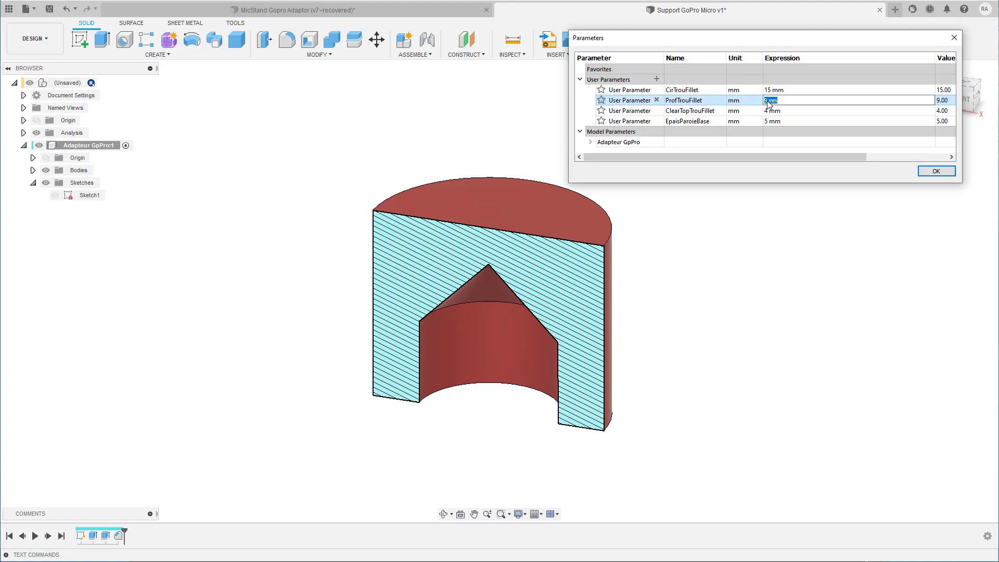
{"action": "type", "text": "15"}
{"action": "key", "text": "Return"}
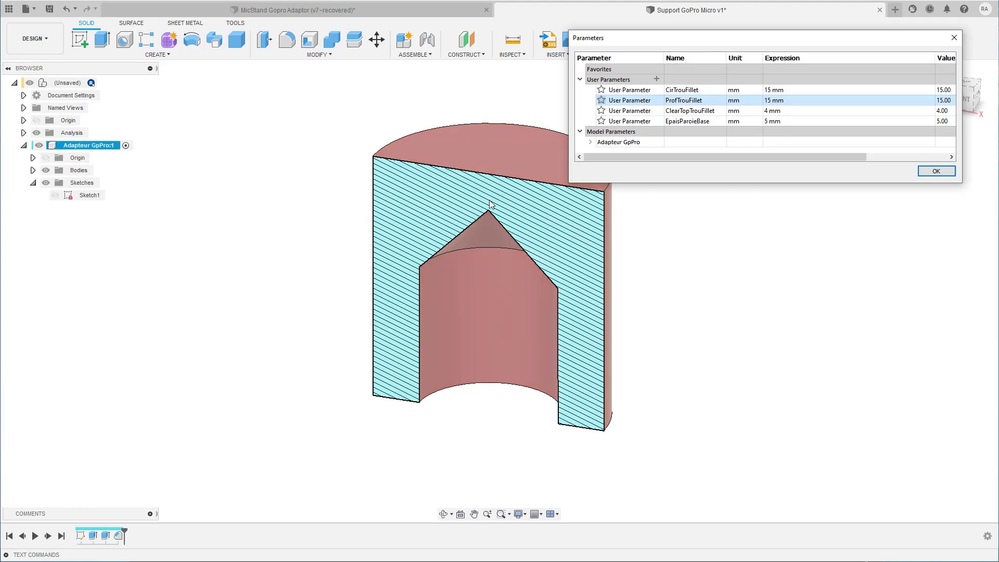
{"action": "double_click", "coordinate": [769, 101]}
{"action": "type", "text": "9"}
{"action": "key", "text": "Return"}
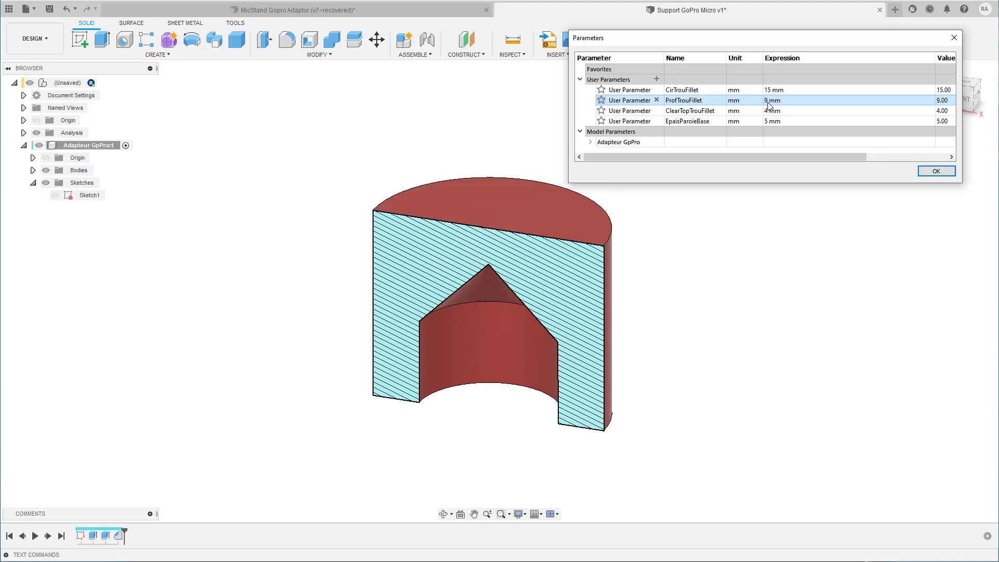
{"action": "left_click", "coordinate": [934, 171]}
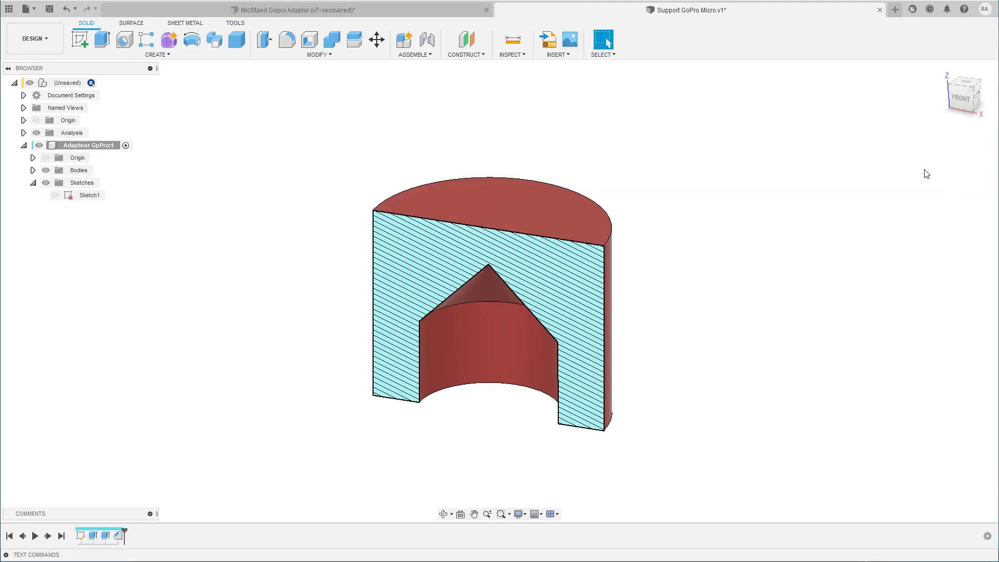
- Save a new version of the design, and append Base to the name of the first extrusion in the timeline
{"action": "key", "text": "ctrl+s"}
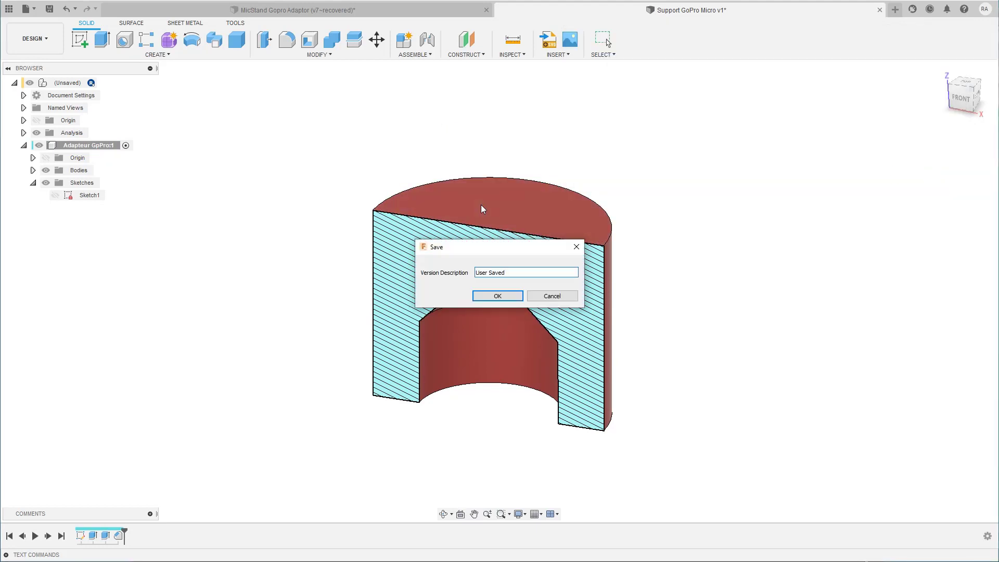
{"action": "key", "text": "Return"}
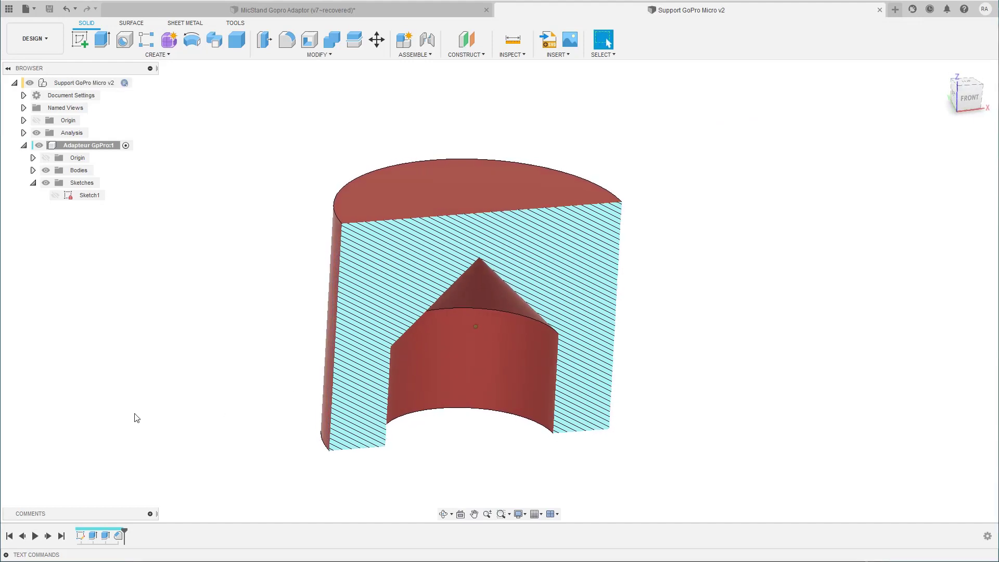
{"action": "right_click", "coordinate": [93, 536]}
{"action": "left_click", "coordinate": [107, 455]}
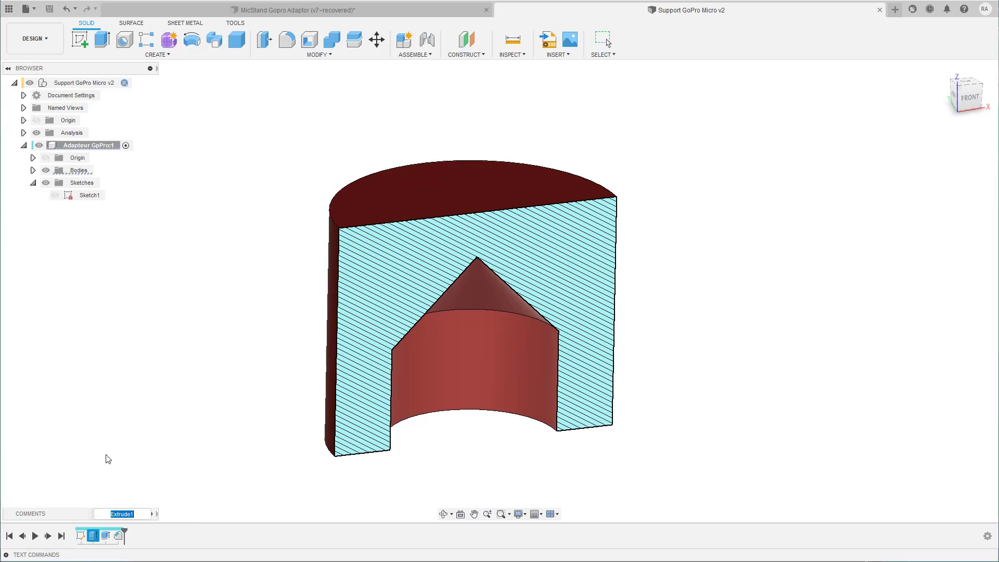
{"action": "key", "text": "End"}
{"action": "type", "text": "Base"}
{"action": "key", "text": "Return"}
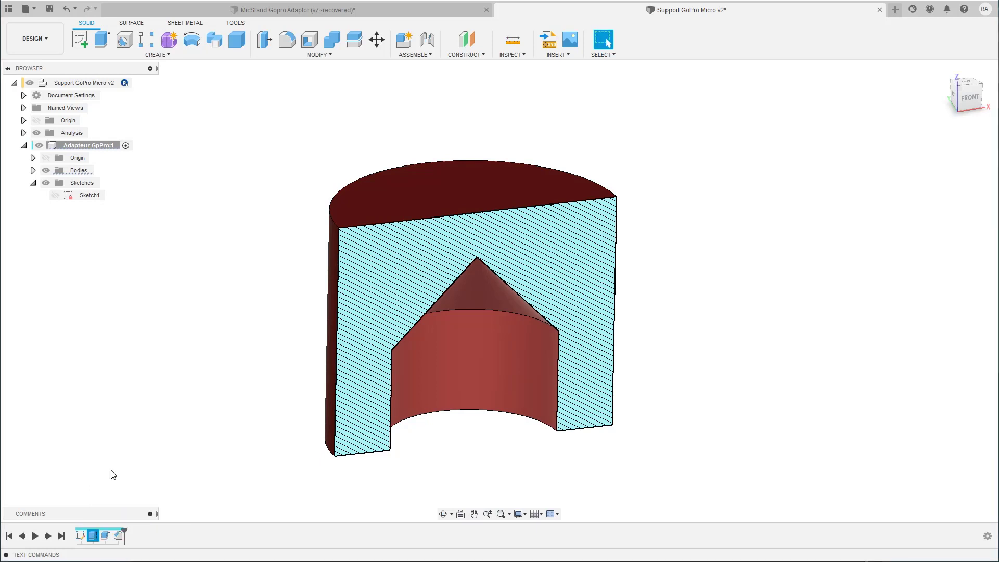
- Append Trou fillet to the name of the second extrusion, which cuts the hole
{"action": "right_click", "coordinate": [105, 536]}
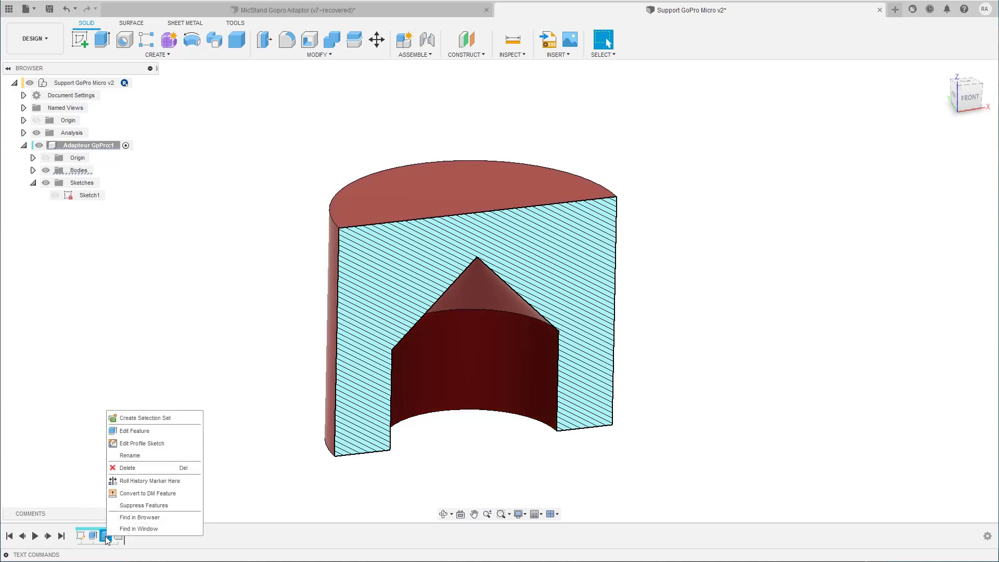
{"action": "left_click", "coordinate": [123, 456]}
{"action": "key", "text": "End"}
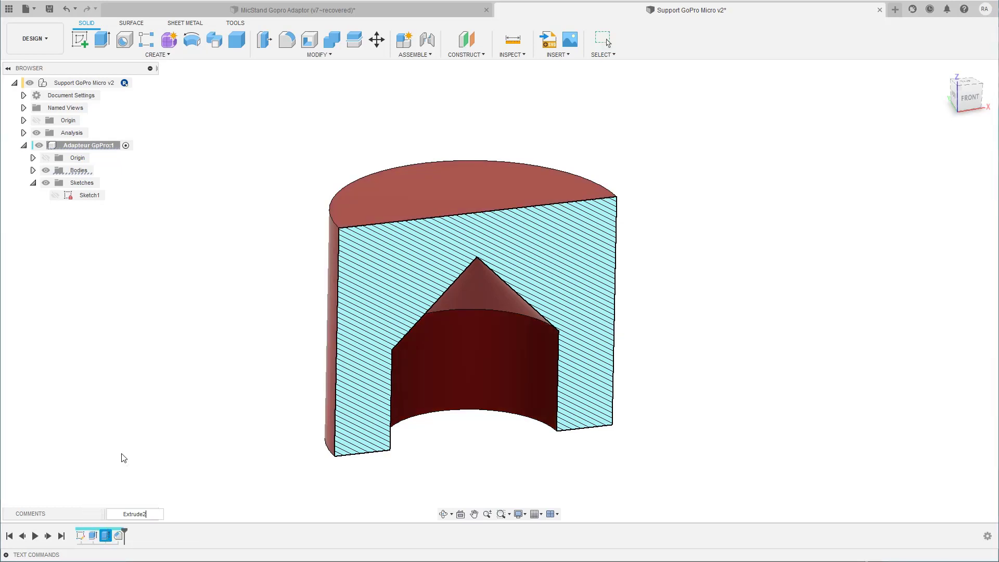
{"action": "type", "text": "Trou fillet"}
{"action": "key", "text": "Return"}
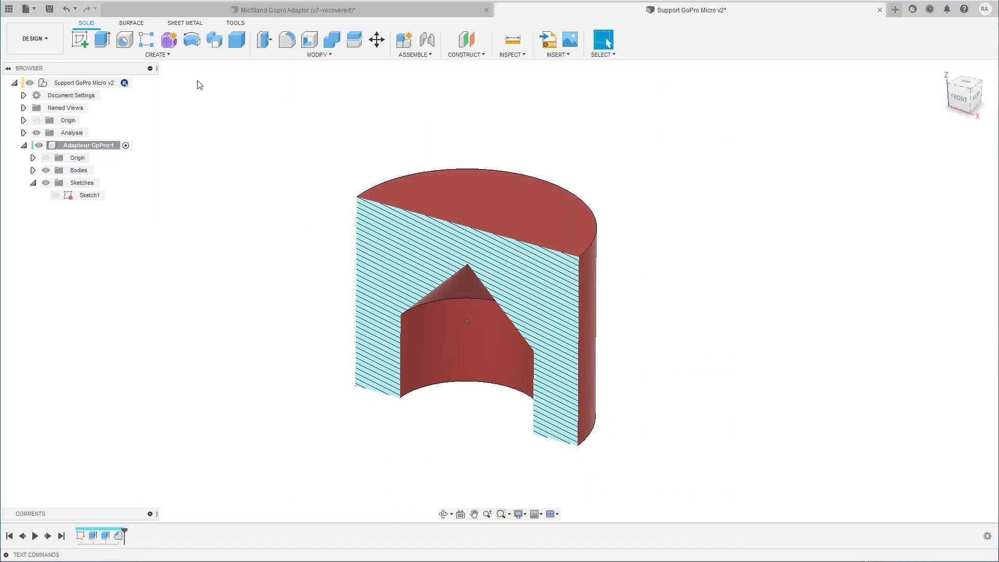
- Start a thread on the cylindrical face inside the hole and make it modeled
{"action": "left_click", "coordinate": [157, 54]}
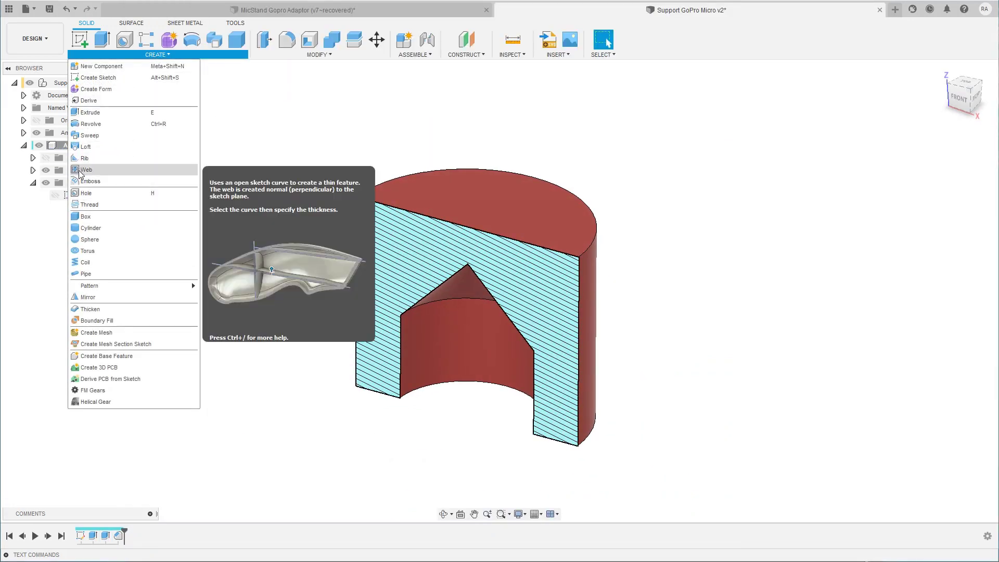
{"action": "left_click", "coordinate": [89, 205]}
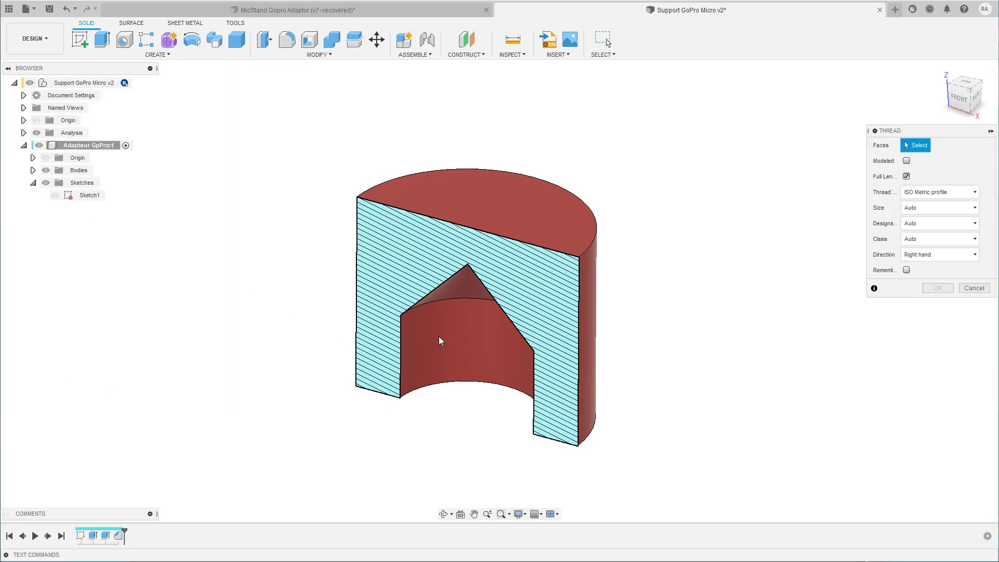
{"action": "left_click", "coordinate": [466, 341]}
{"action": "middle_click_drag", "start_coordinate": [464, 340], "coordinate": [511, 313], "text": "shift"}
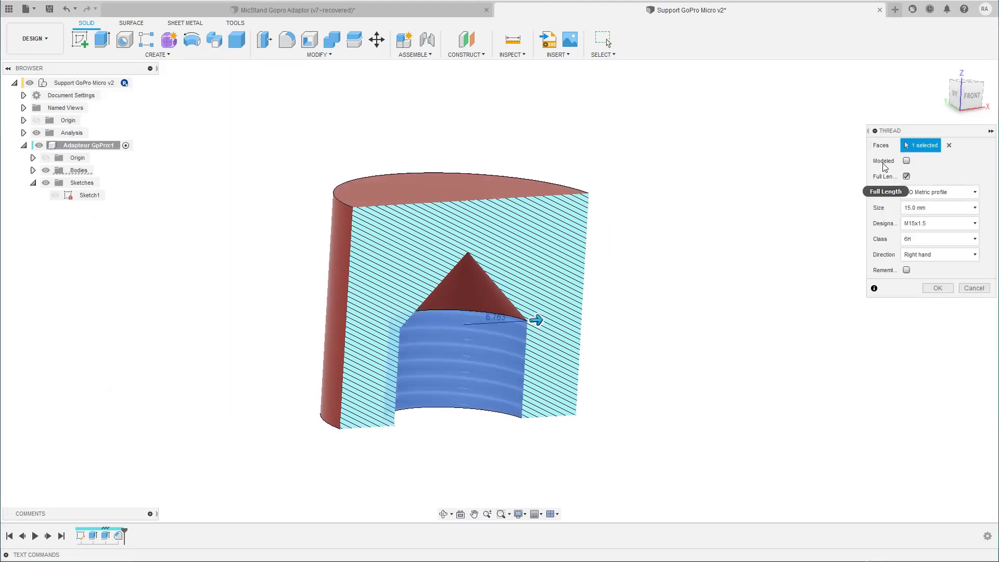
{"action": "left_click", "coordinate": [906, 161]}
{"action": "middle_click_drag", "start_coordinate": [494, 333], "coordinate": [459, 356], "text": "shift"}
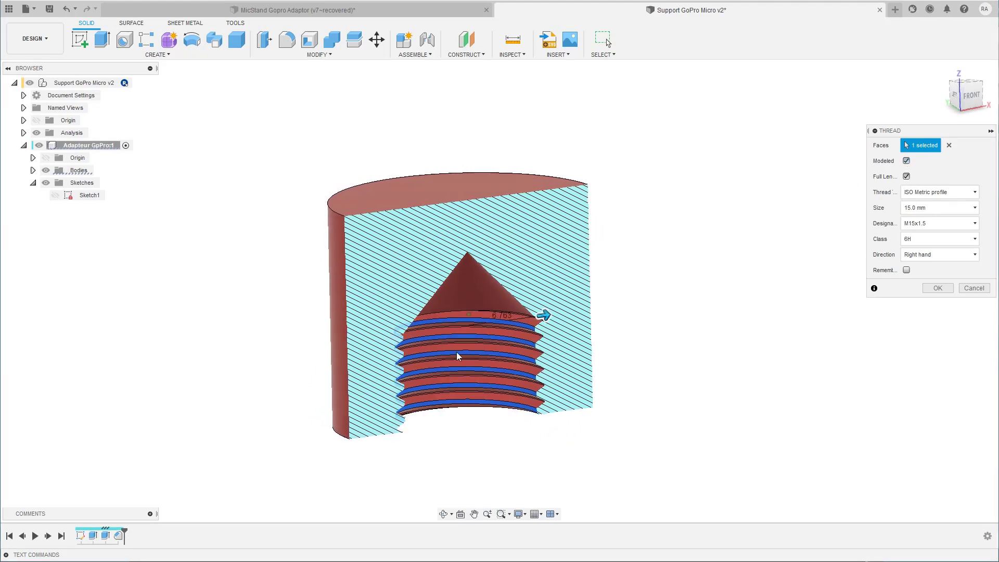
{"action": "middle_click_drag", "start_coordinate": [480, 390], "coordinate": [487, 397]}
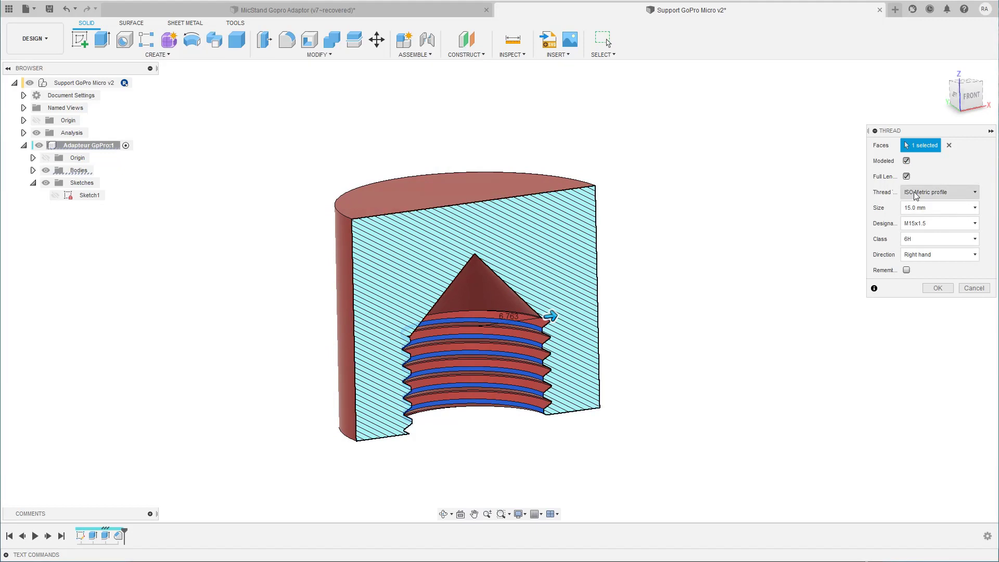
- Set the thread type to ANSI Unified Screw Threads and check the designations offered for the preset size
{"action": "left_click", "coordinate": [914, 194]}
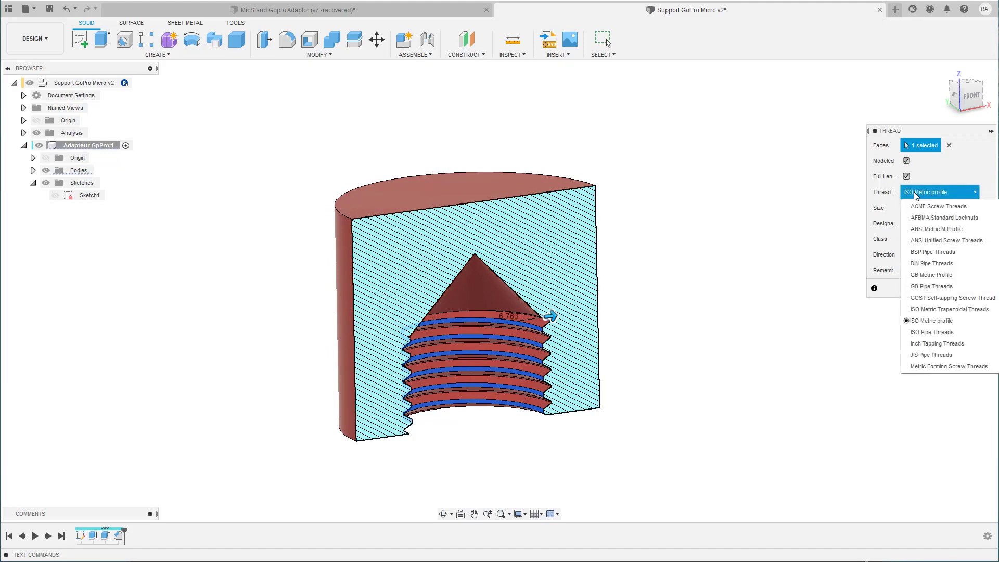
{"action": "left_click", "coordinate": [934, 241]}
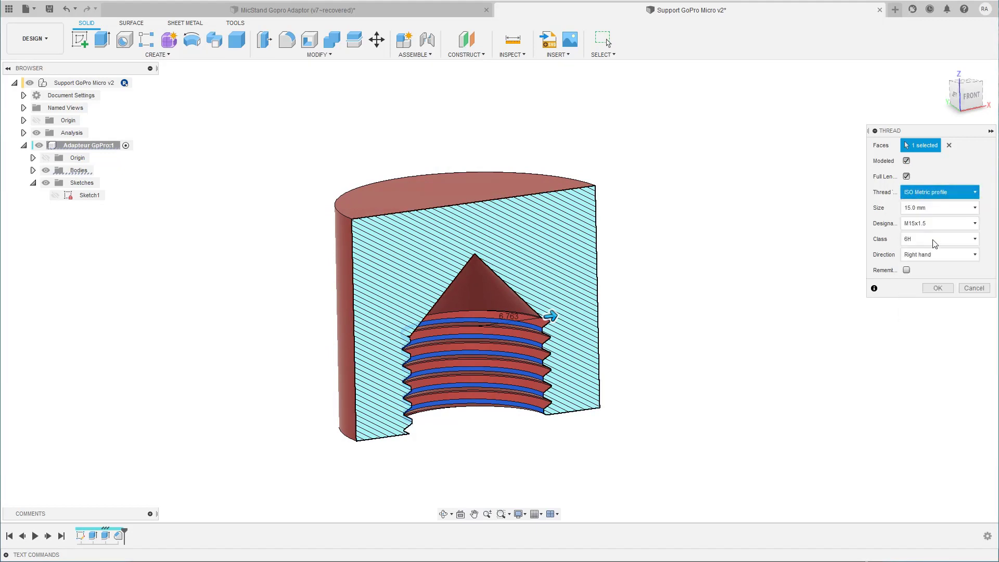
{"action": "left_click", "coordinate": [907, 225]}
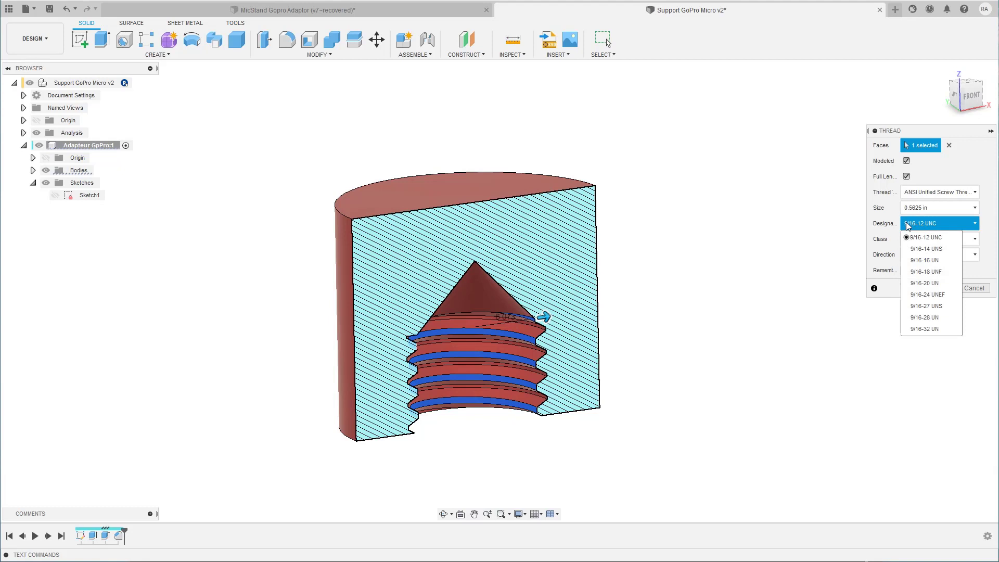
{"action": "left_click", "coordinate": [893, 225]}
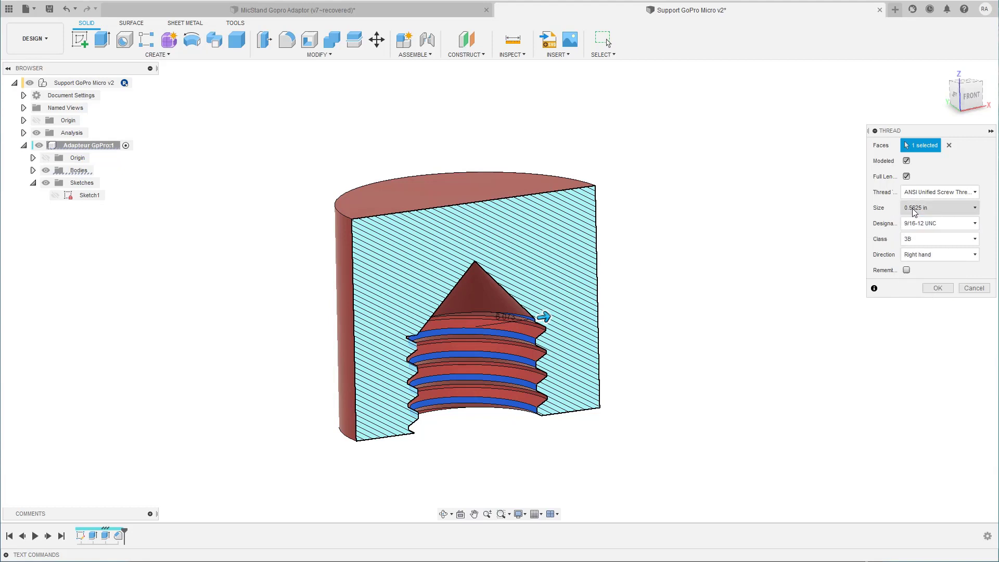
- Try the thread sizes 0.5 in and 0.5625 in and check the designations available
{"action": "left_click", "coordinate": [914, 209]}
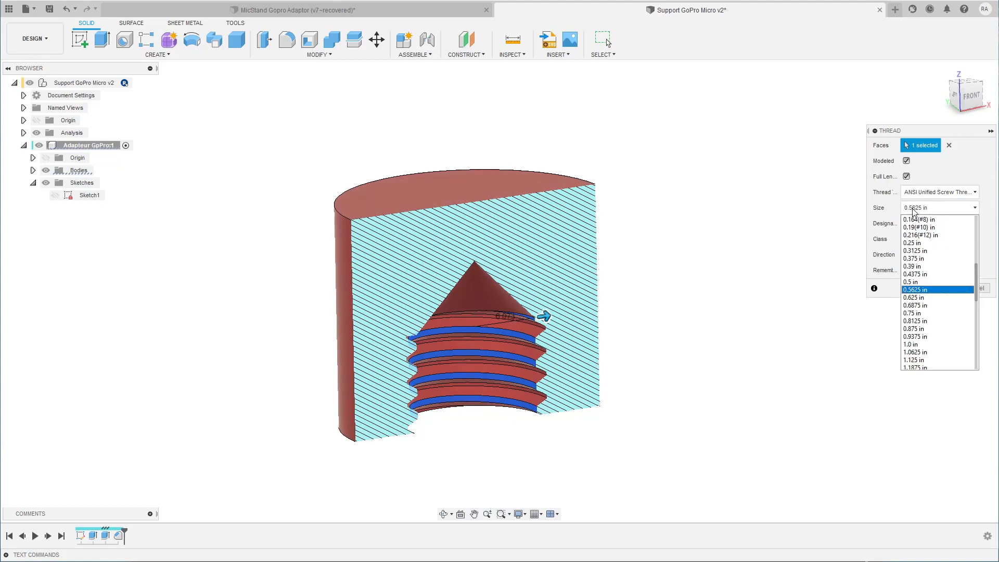
{"action": "left_click", "coordinate": [912, 282]}
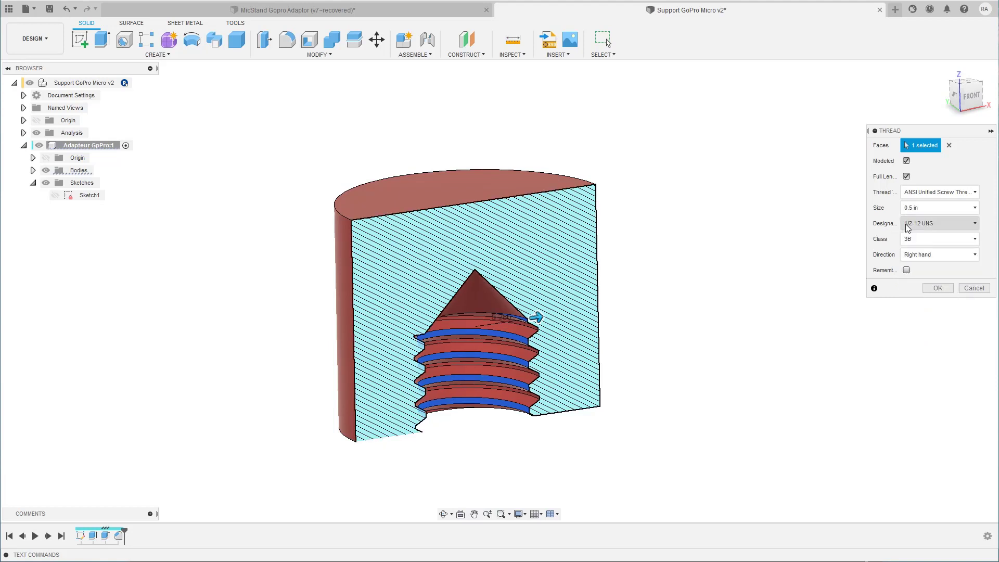
{"action": "left_click", "coordinate": [907, 227]}
{"action": "left_click", "coordinate": [914, 211]}
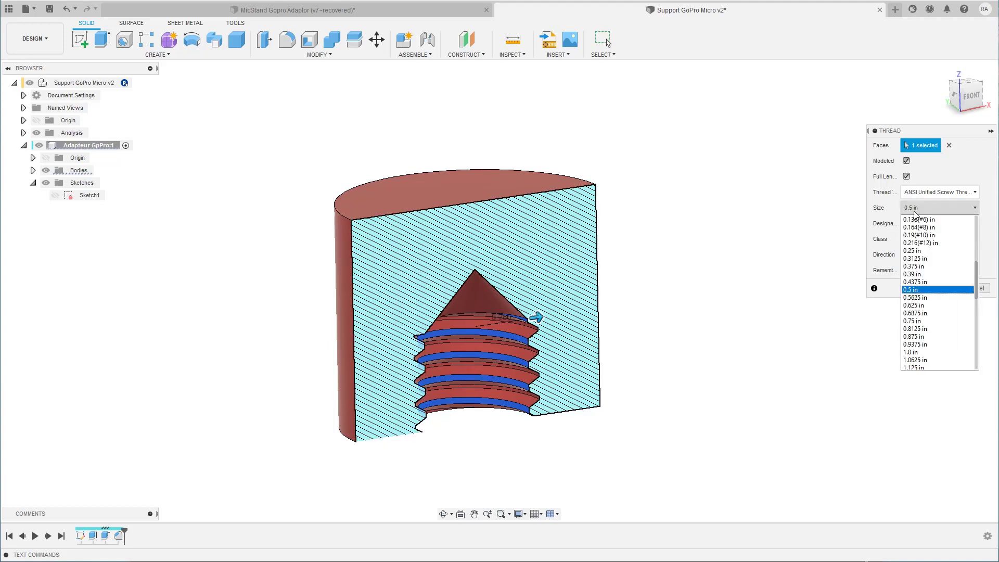
{"action": "left_click", "coordinate": [919, 298]}
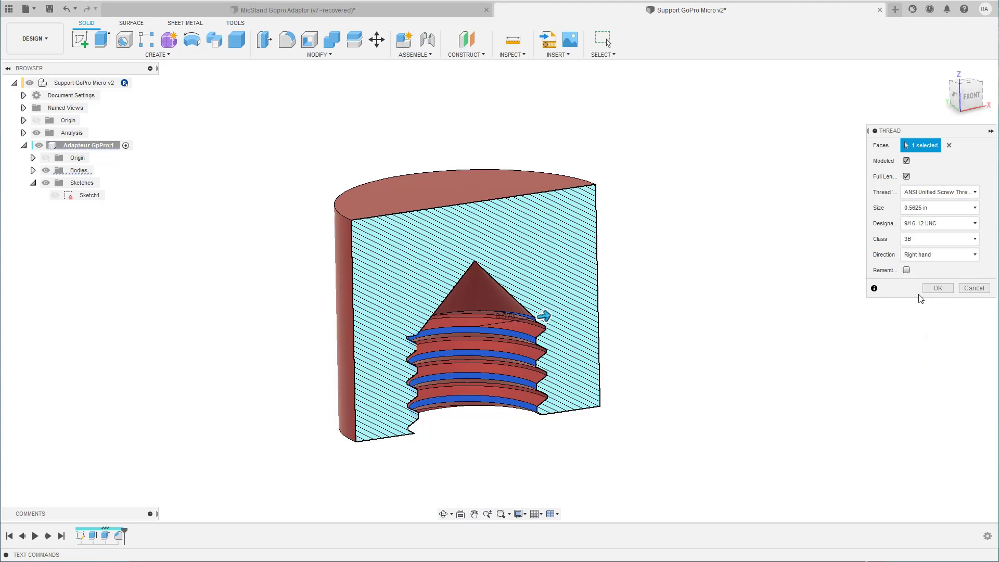
{"action": "left_click", "coordinate": [919, 224]}
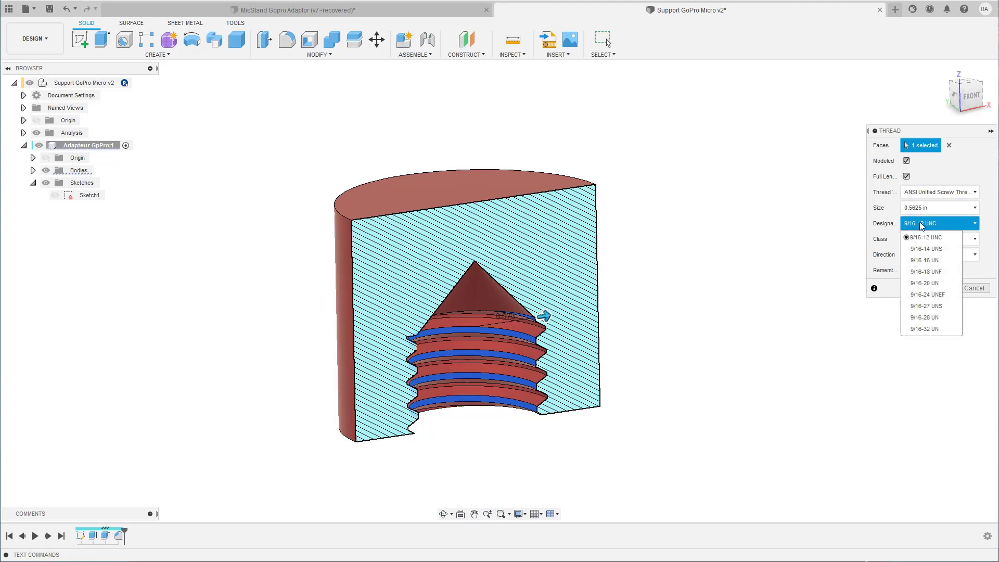
{"action": "left_click", "coordinate": [920, 222]}
- Set the thread size to 0.625 in with the 5/8-27 UNS designation and create the modeled thread in the hole
{"action": "left_click", "coordinate": [917, 211]}
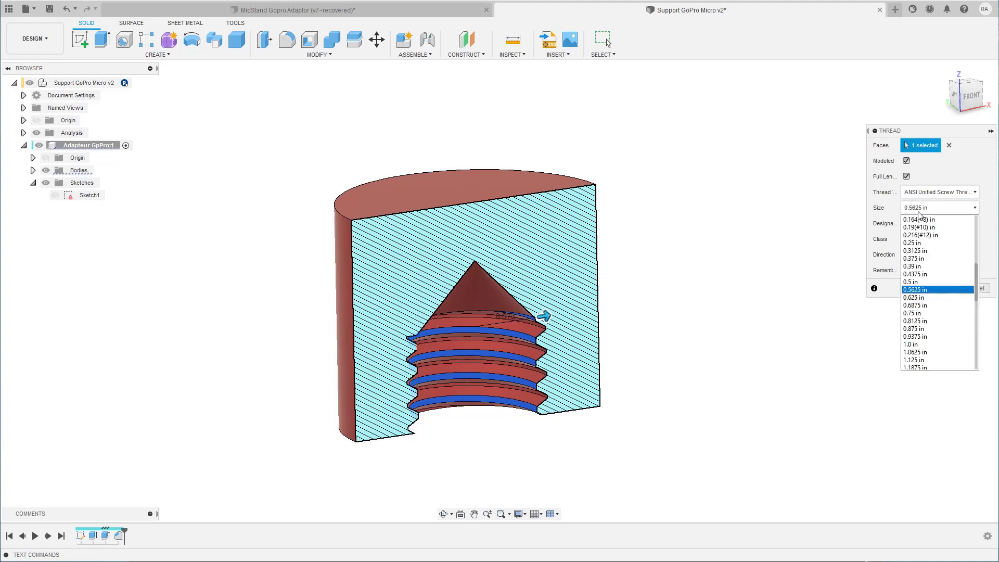
{"action": "left_click", "coordinate": [921, 298]}
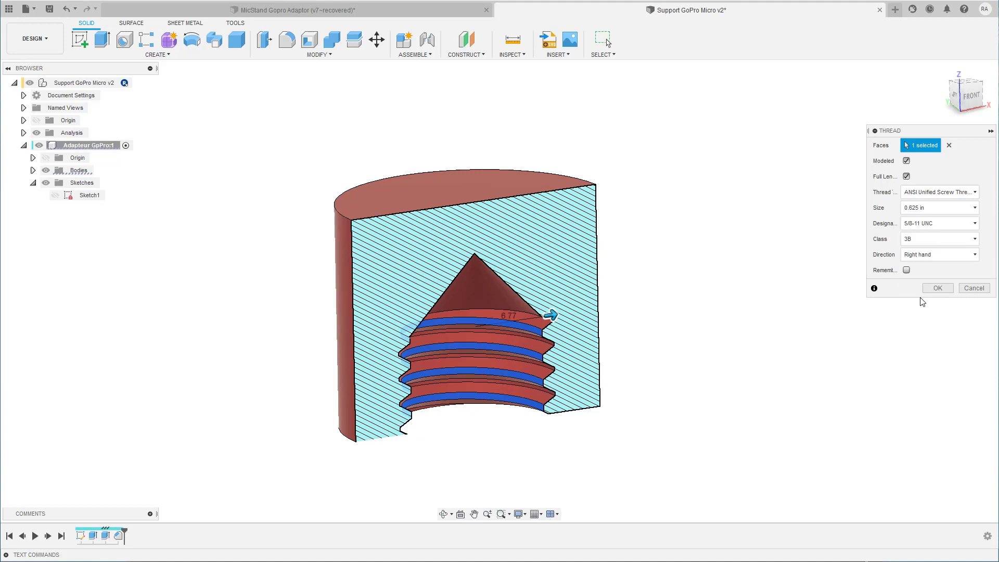
{"action": "left_click", "coordinate": [916, 225]}
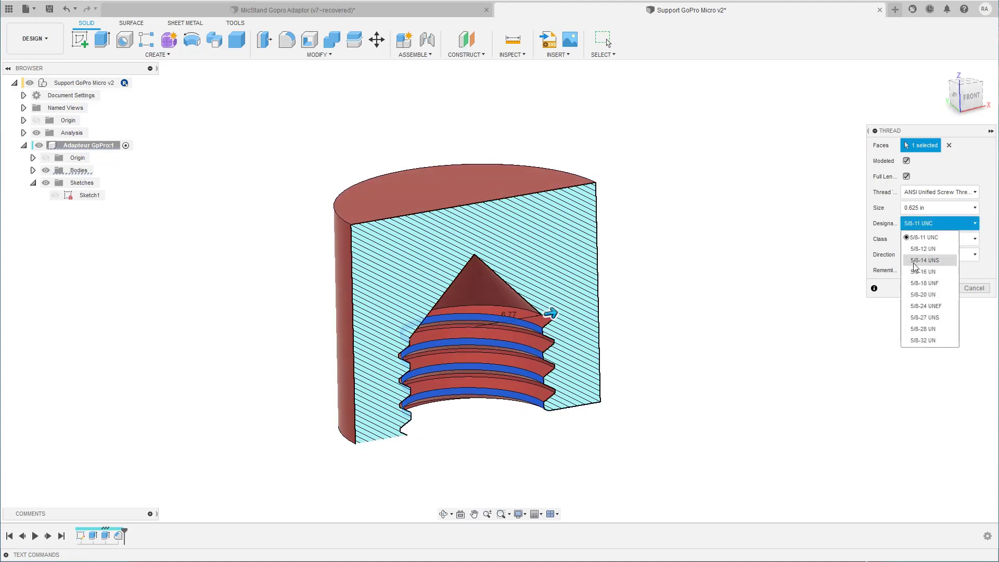
{"action": "left_click", "coordinate": [926, 317]}
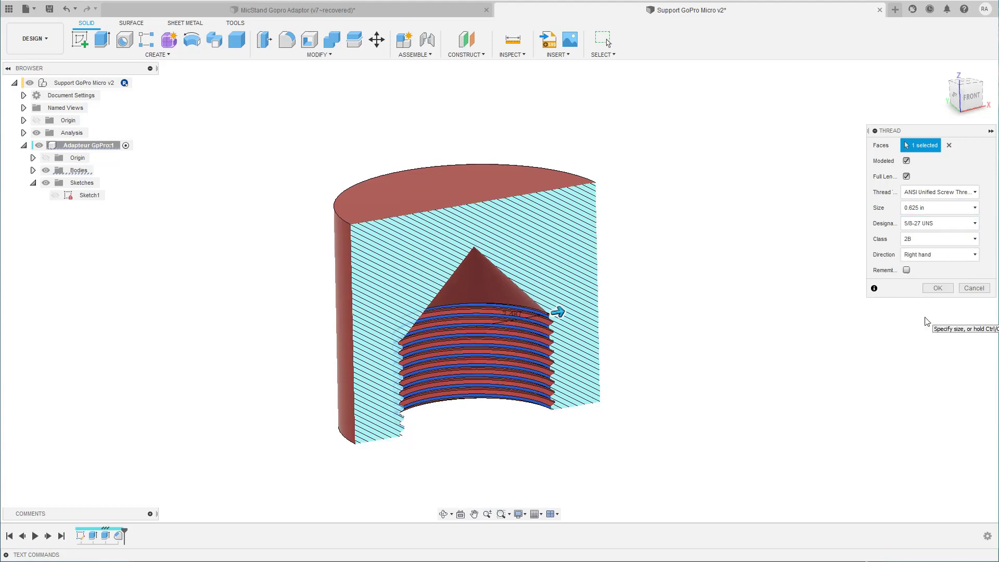
{"action": "middle_click_drag", "start_coordinate": [926, 321], "coordinate": [639, 337], "text": "shift"}
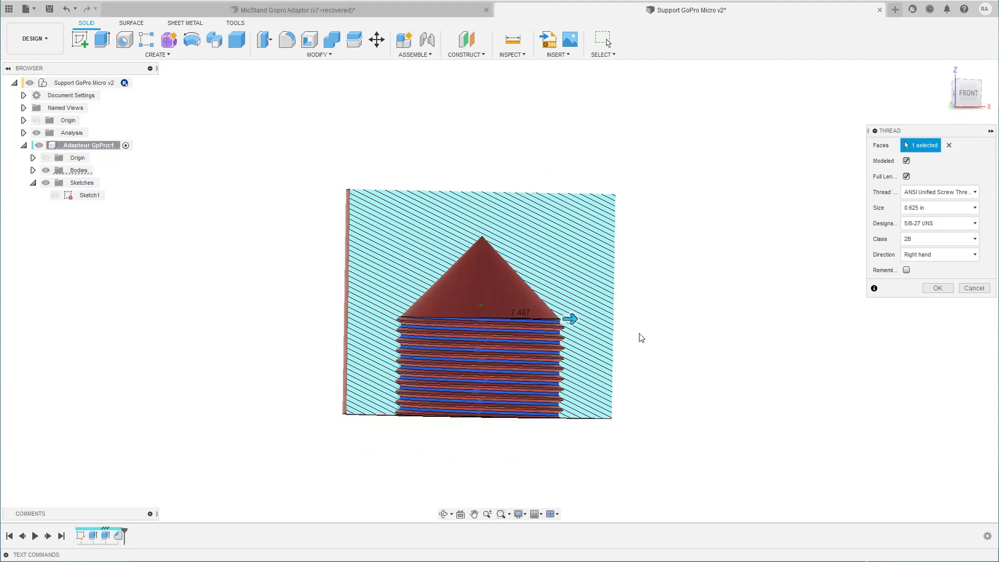
{"action": "scroll", "coordinate": [640, 337], "scroll_direction": "up", "scroll_amount": 2}
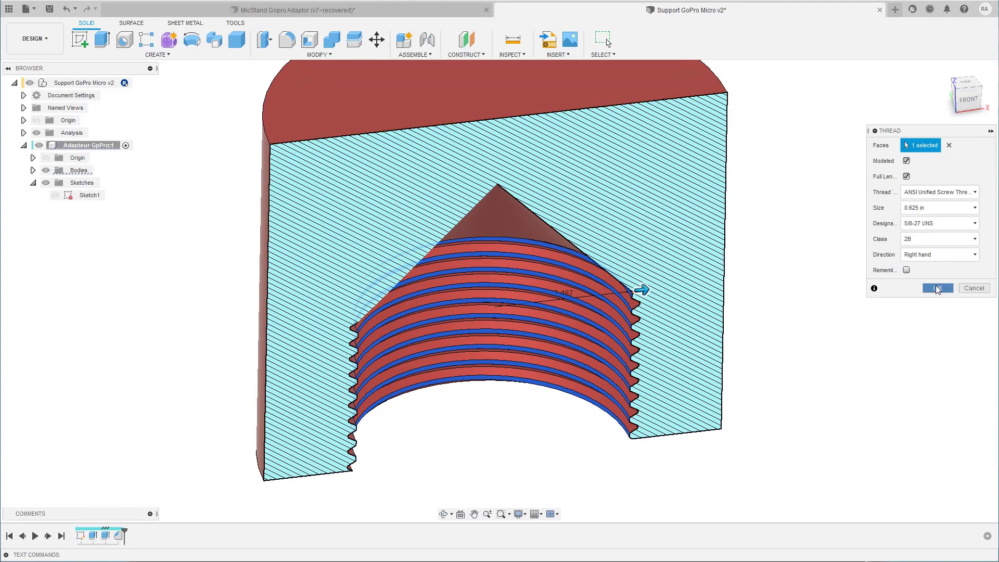
{"action": "left_click", "coordinate": [937, 288]}
{"action": "middle_click_drag", "start_coordinate": [657, 323], "coordinate": [659, 322], "text": "shift"}
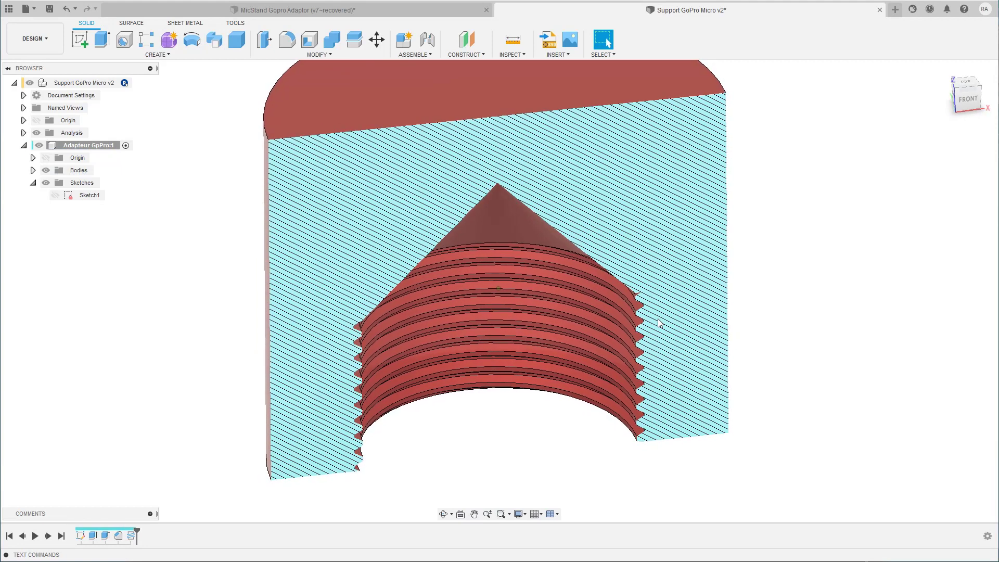
- Reopen the thread feature to check which class options are available, and close it with its settings kept
{"action": "double_click", "coordinate": [131, 536]}
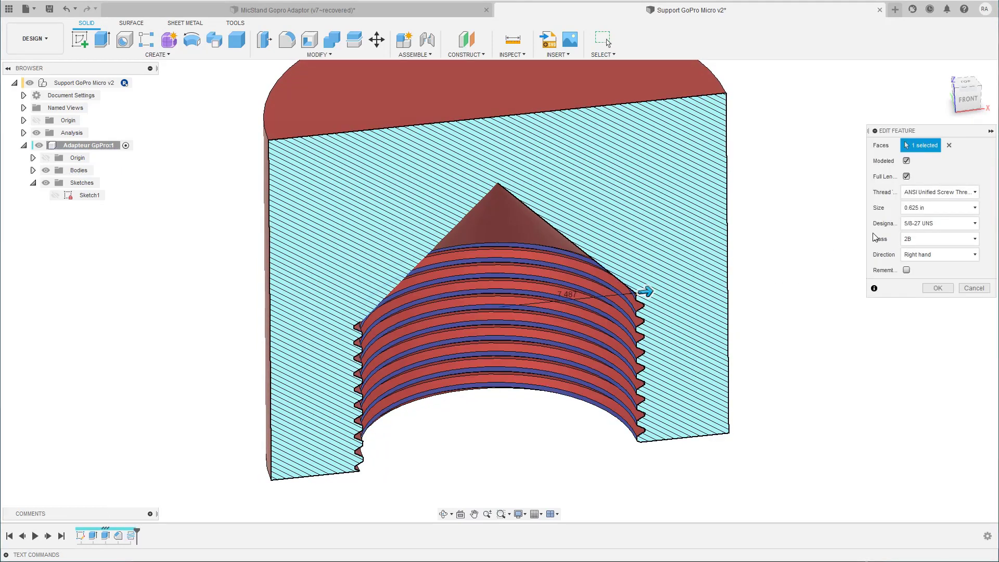
{"action": "left_click", "coordinate": [920, 240]}
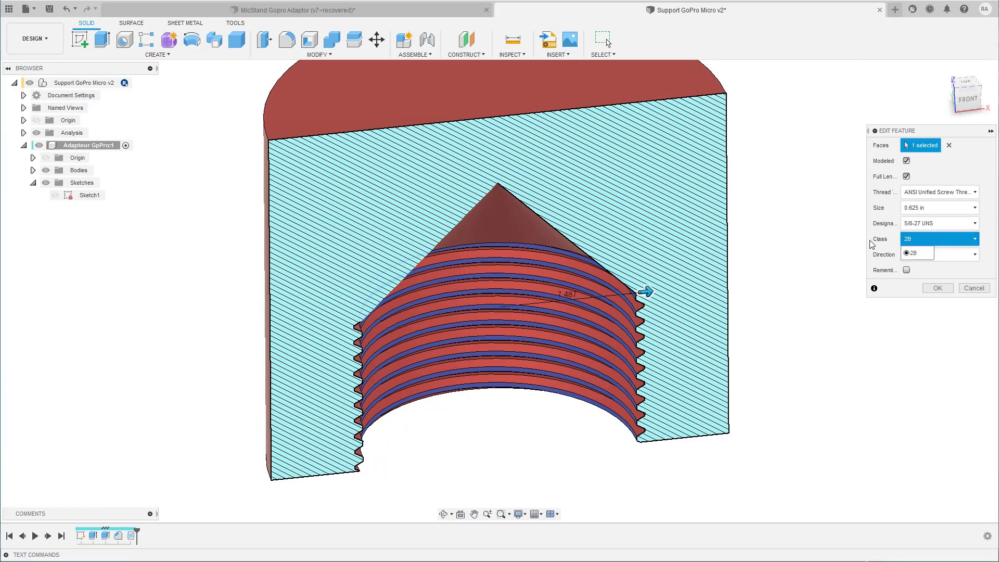
{"action": "left_click", "coordinate": [832, 250]}
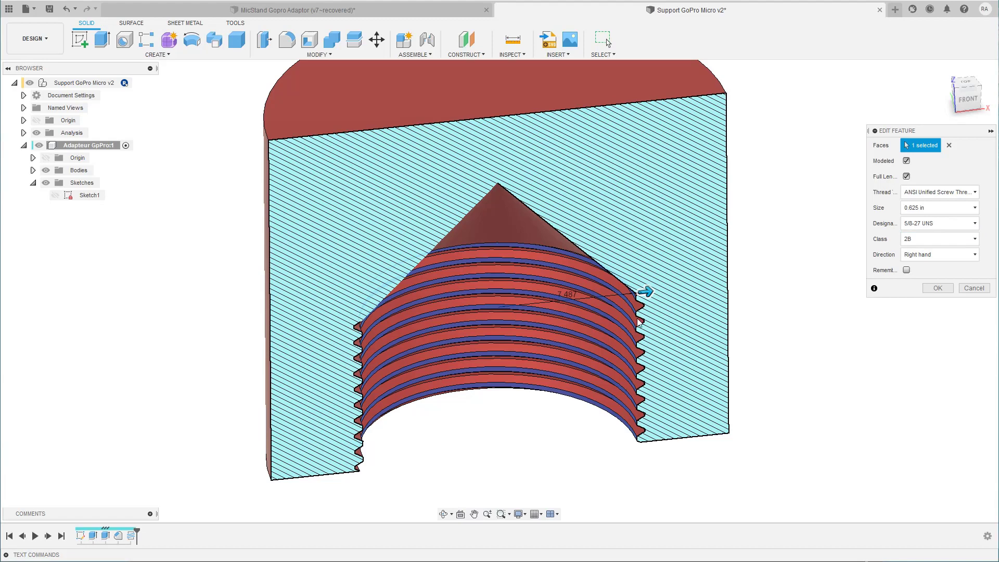
{"action": "left_click", "coordinate": [927, 289]}
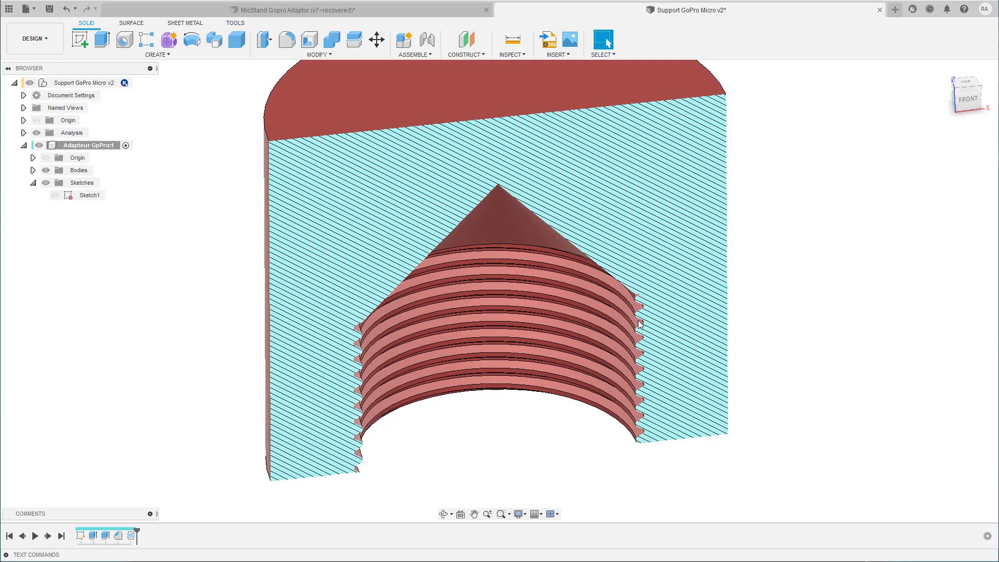
- Try offsetting the thread's flank face by -0.05 mm with Press Pull to add printing clearance
{"action": "scroll", "coordinate": [640, 323], "scroll_direction": "up", "scroll_amount": 8}
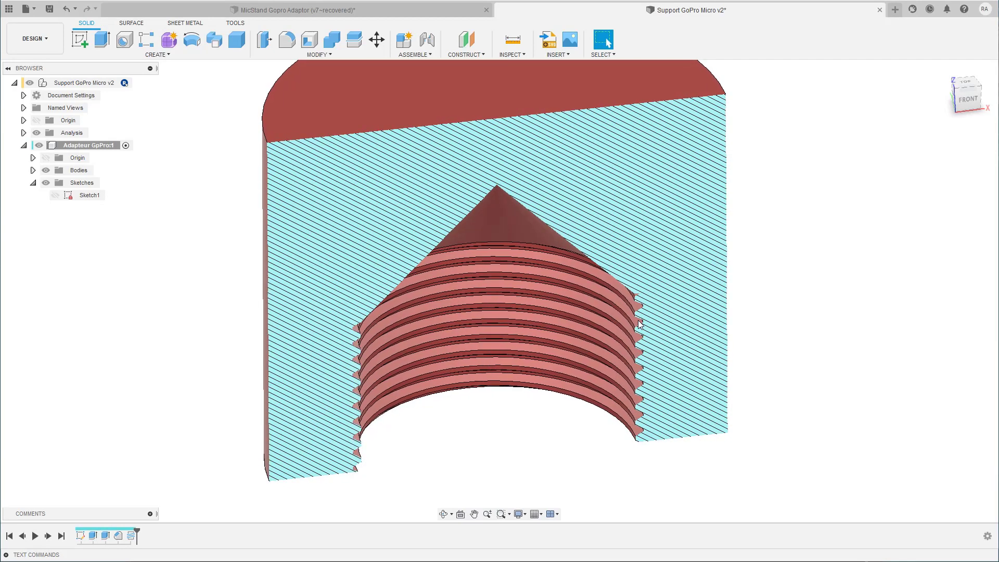
{"action": "scroll", "coordinate": [639, 323], "scroll_direction": "up", "scroll_amount": 6}
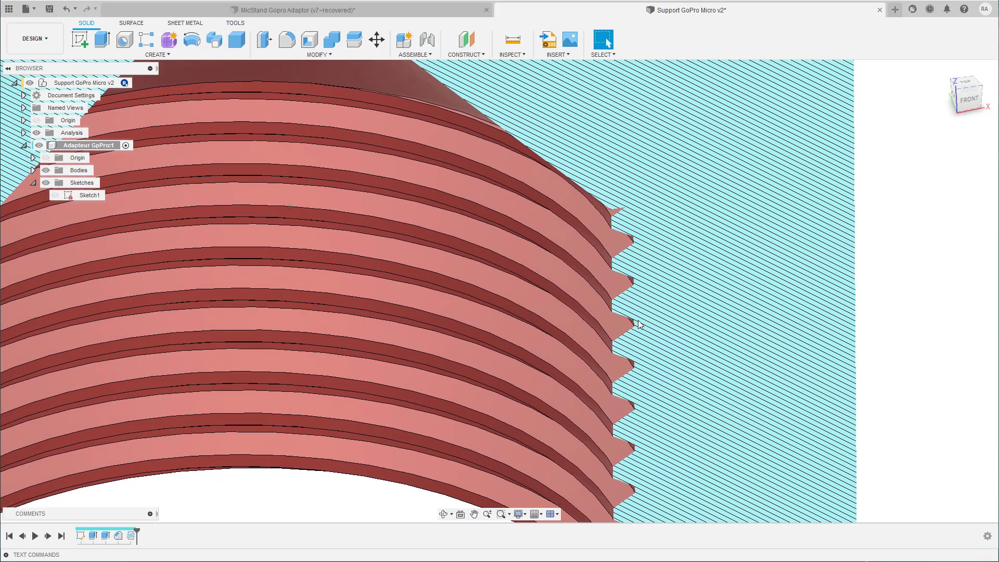
{"action": "left_click", "coordinate": [610, 286]}
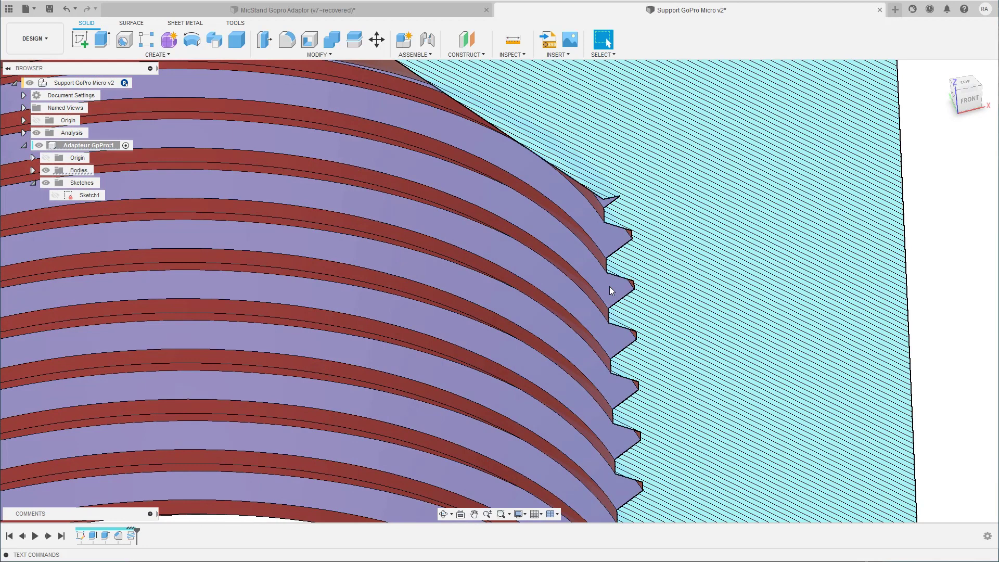
{"action": "right_click", "coordinate": [610, 286]}
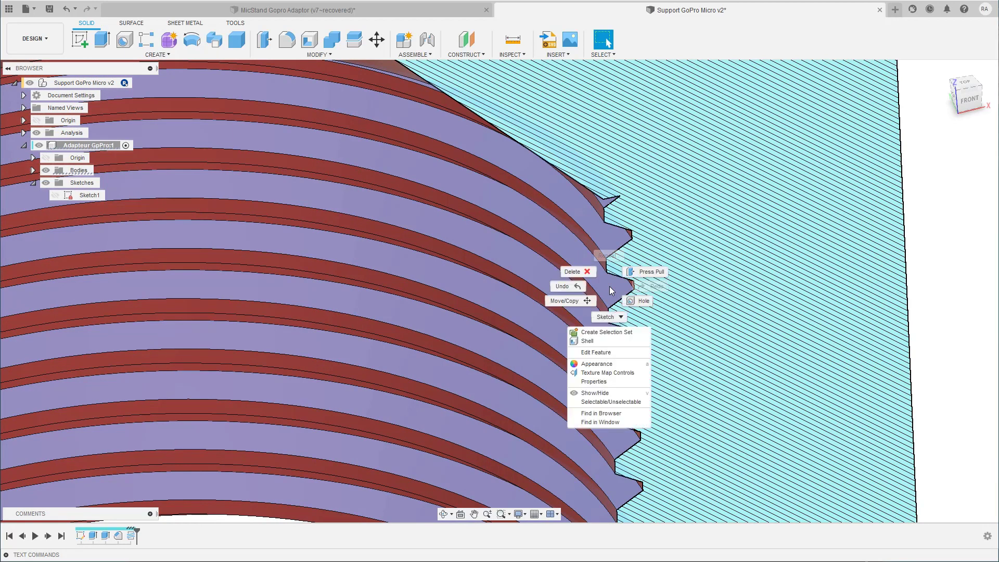
{"action": "left_click", "coordinate": [635, 273]}
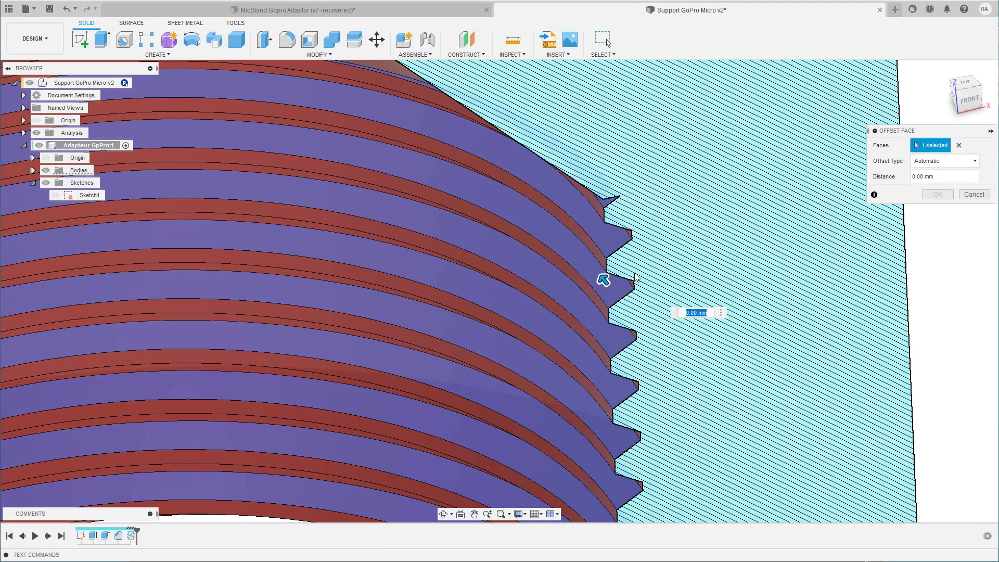
{"action": "key", "text": "BackSpace"}
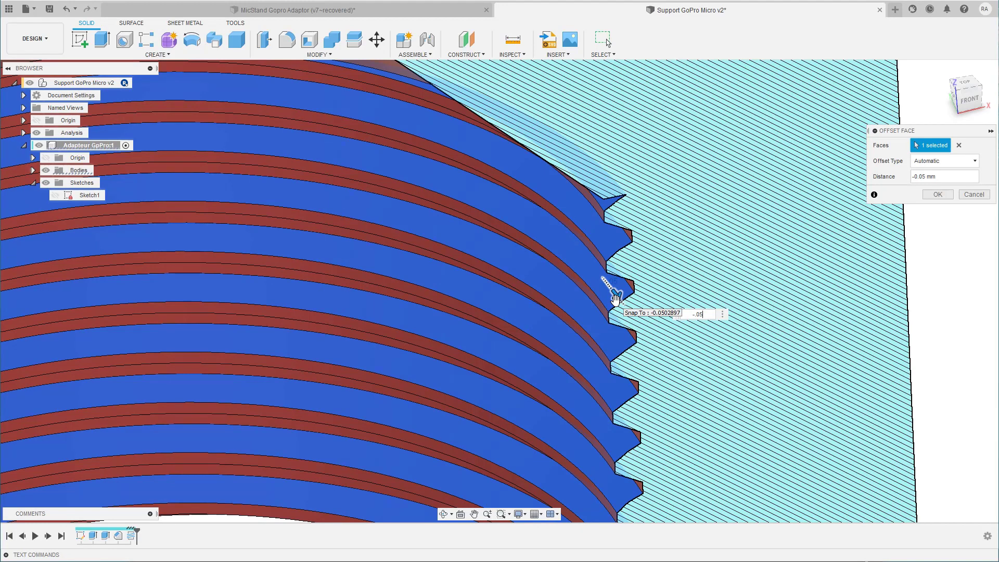
{"action": "key", "text": "Return"}
{"action": "scroll", "coordinate": [616, 300], "scroll_direction": "down", "scroll_amount": 10}
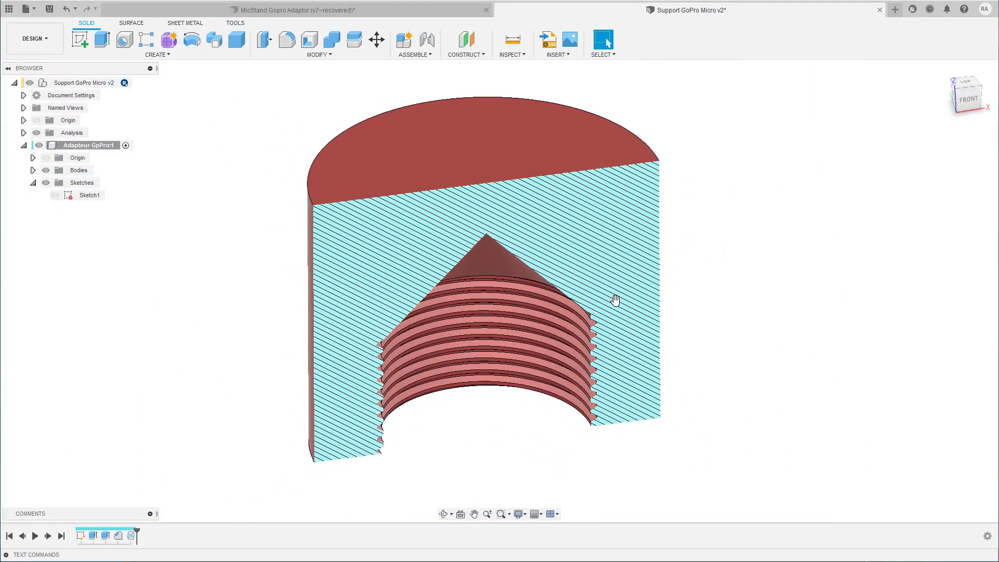
- Start a new sketch on the flat top face of the cylindrical base, opposite the threaded hole
{"action": "middle_click_drag", "start_coordinate": [616, 300], "coordinate": [613, 307], "text": "shift"}
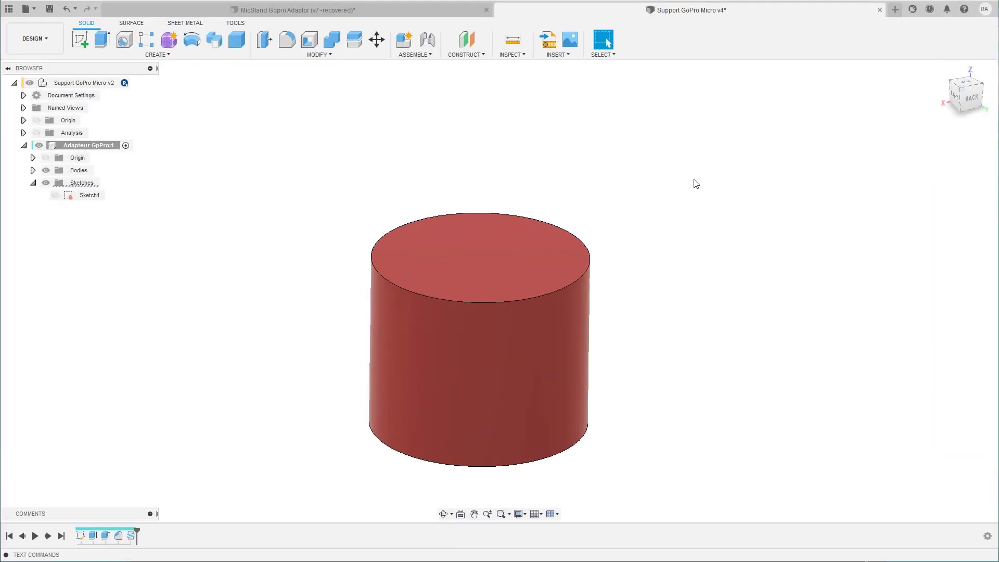
{"action": "middle_click_drag", "start_coordinate": [681, 207], "coordinate": [625, 230], "text": "shift"}
{"action": "middle_click_drag", "start_coordinate": [555, 232], "coordinate": [483, 323], "text": "shift"}
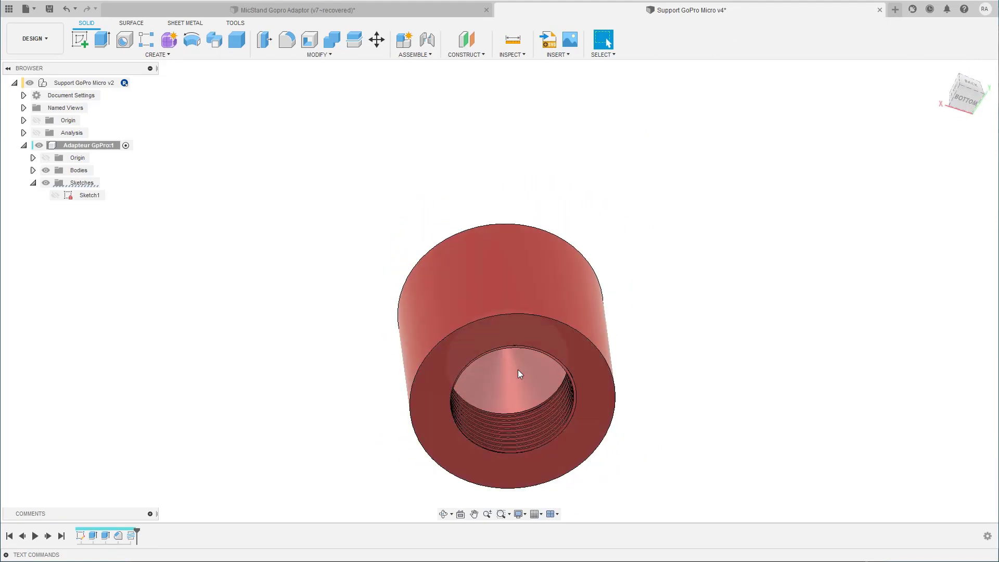
{"action": "key", "text": "F6"}
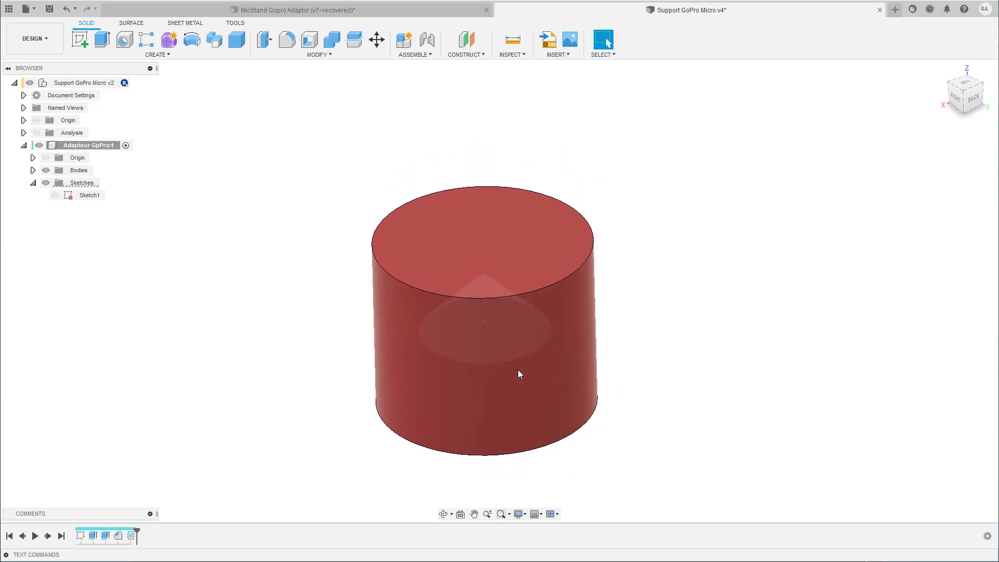
{"action": "left_click", "coordinate": [509, 232]}
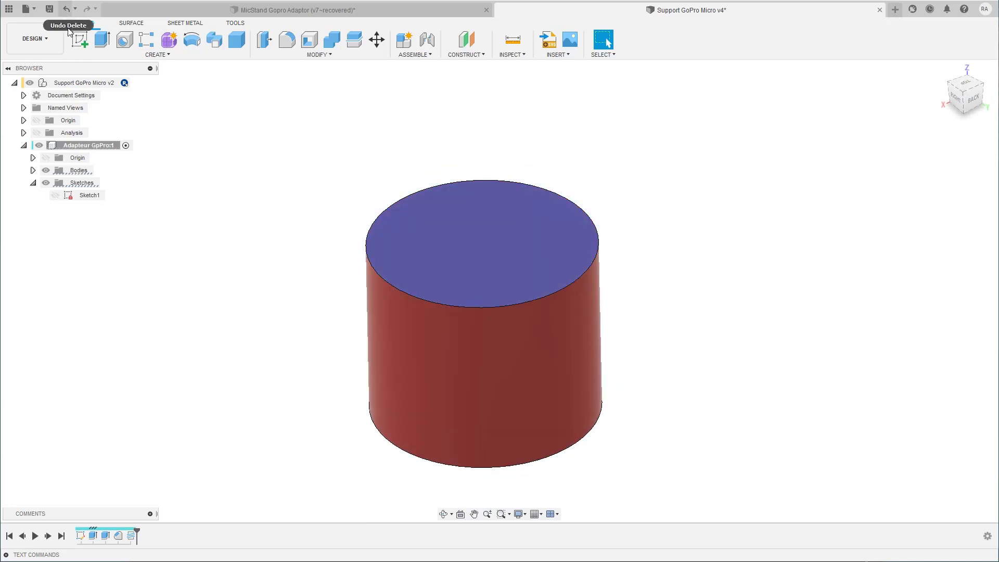
{"action": "left_click", "coordinate": [79, 40]}
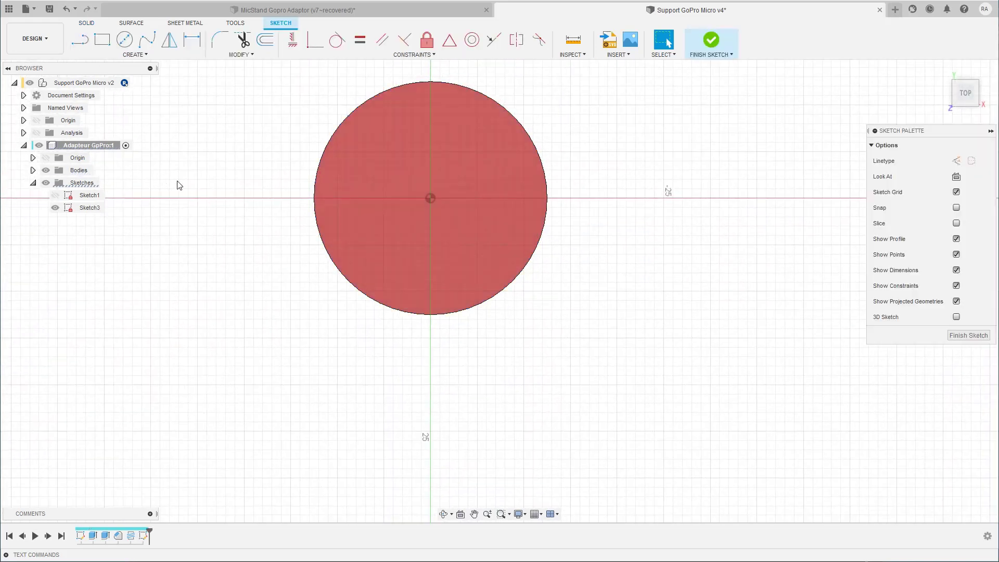
- Draw a slightly slanted line across the circular face, from its upper edge to its lower edge, left of the centre
{"action": "mouse_move", "coordinate": [248, 181]}
{"action": "middle_mouse_down"}
{"action": "mouse_move", "coordinate": [312, 285]}
{"action": "mouse_move", "coordinate": [301, 255]}
{"action": "middle_mouse_up"}
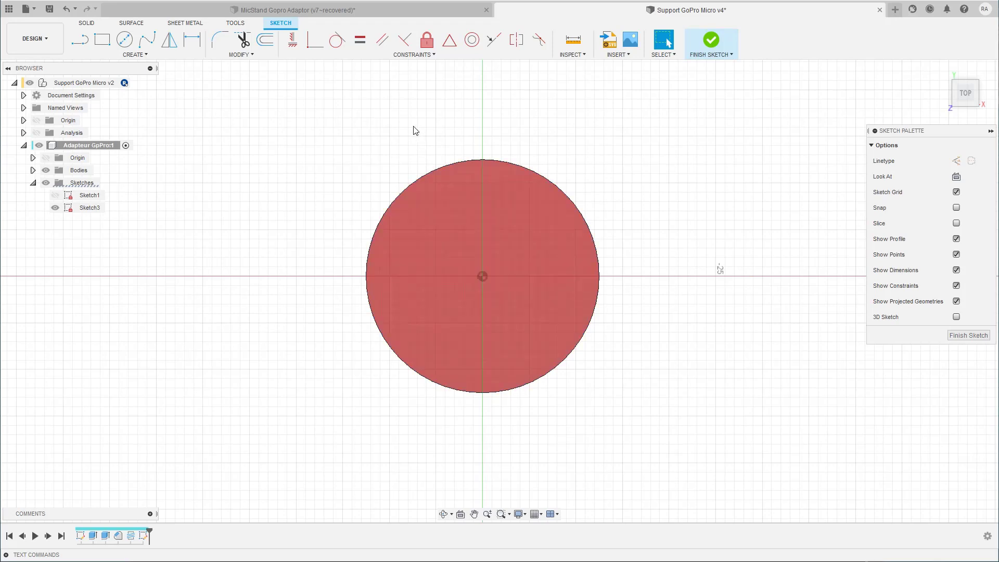
{"action": "key", "text": "l"}
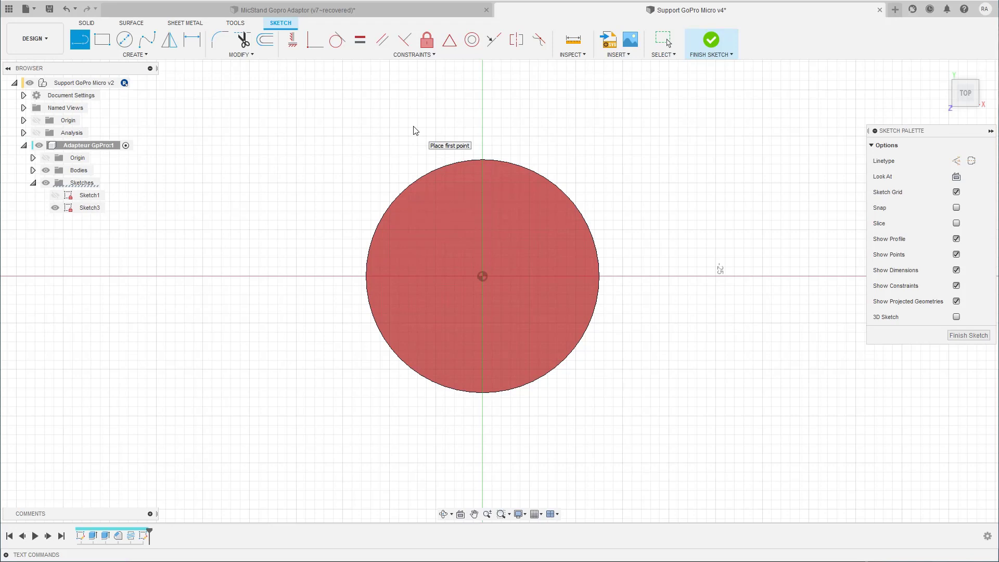
{"action": "left_click", "coordinate": [442, 164]}
{"action": "left_click", "coordinate": [470, 394]}
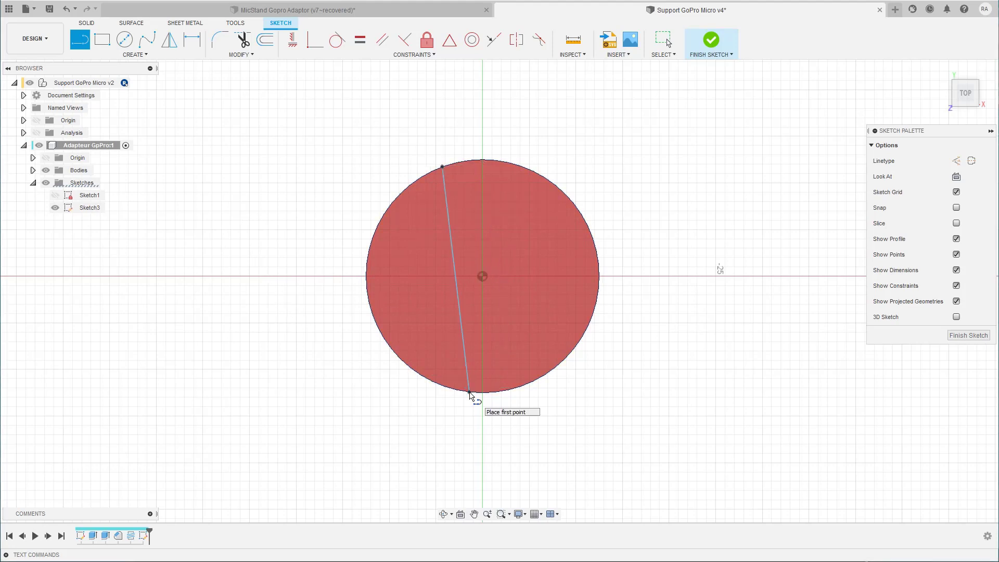
- Move the slanted line's lower endpoint along the circle to the other side of the centre, and make the line coincident with the centre point
{"action": "key", "text": "Escape"}
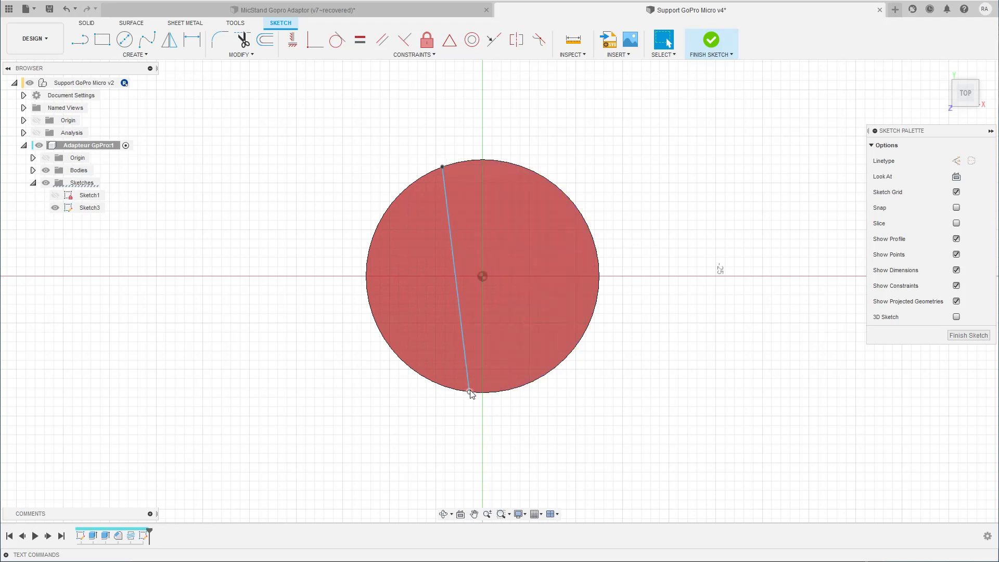
{"action": "left_click_drag", "start_coordinate": [470, 393], "coordinate": [567, 359]}
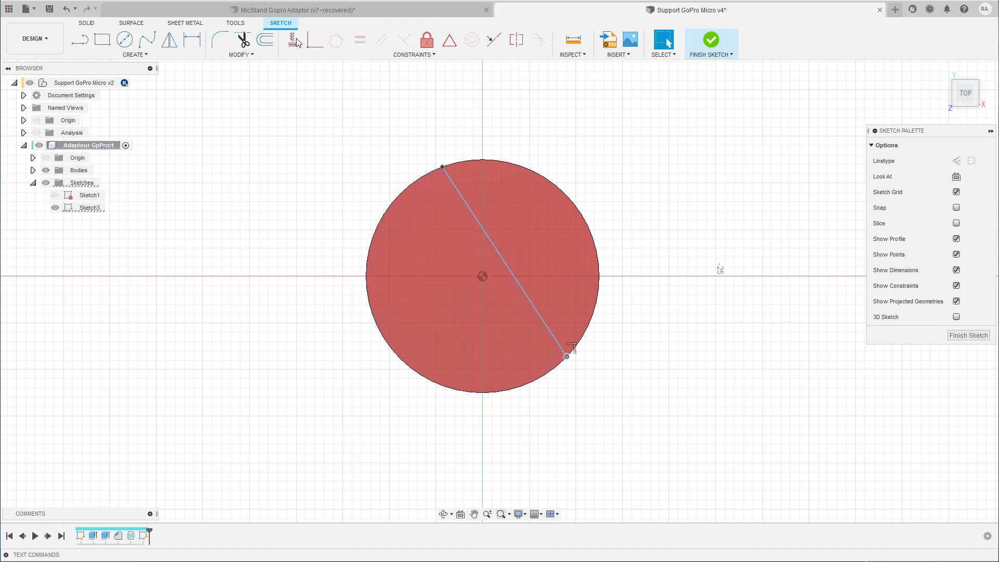
{"action": "left_click", "coordinate": [315, 45]}
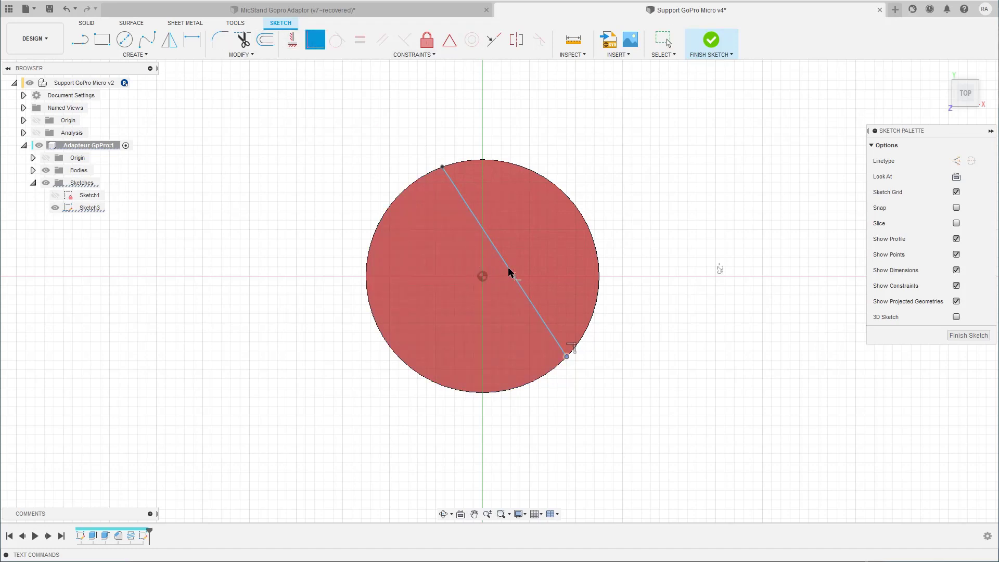
{"action": "key", "text": "Escape"}
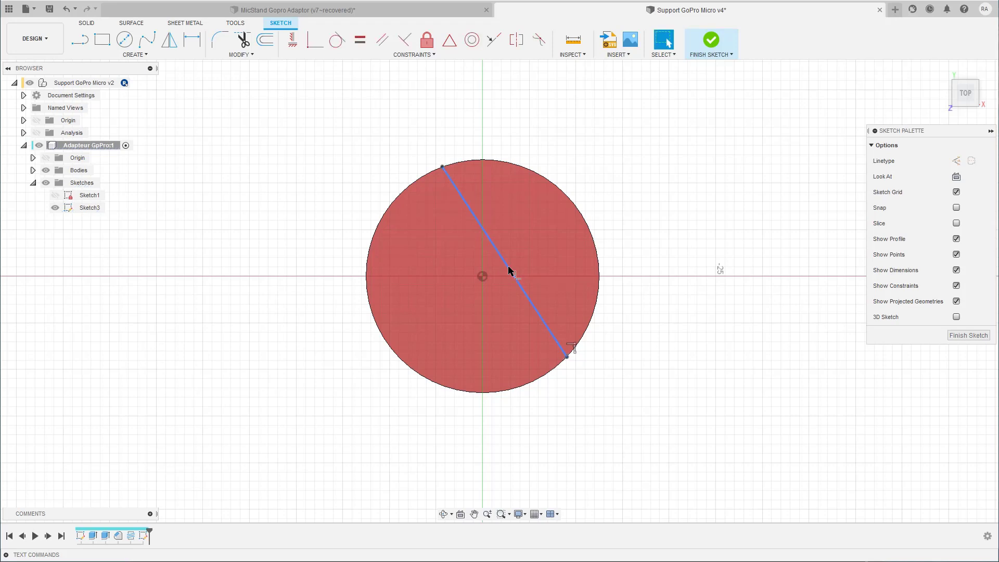
{"action": "left_click", "coordinate": [315, 40]}
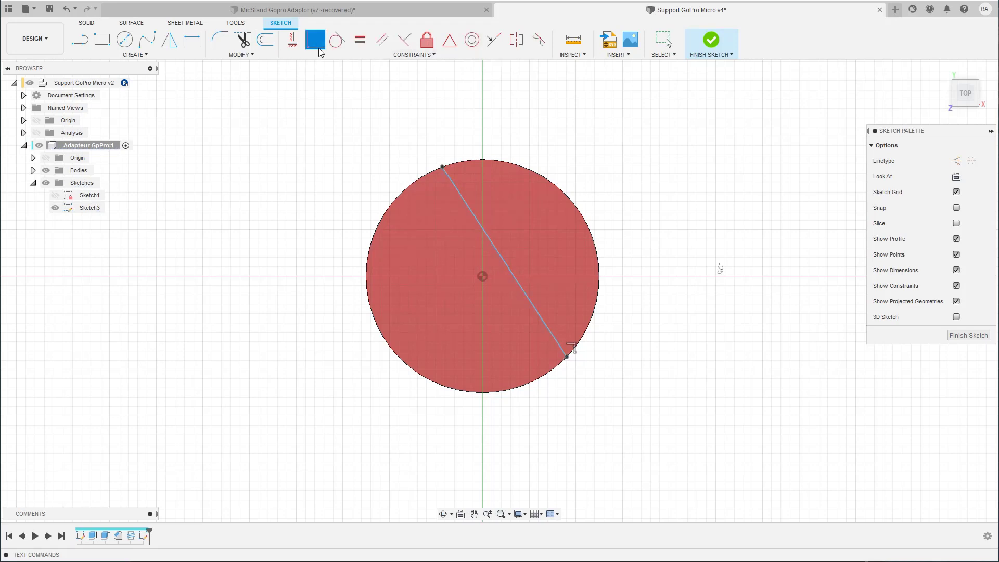
{"action": "left_click", "coordinate": [492, 249]}
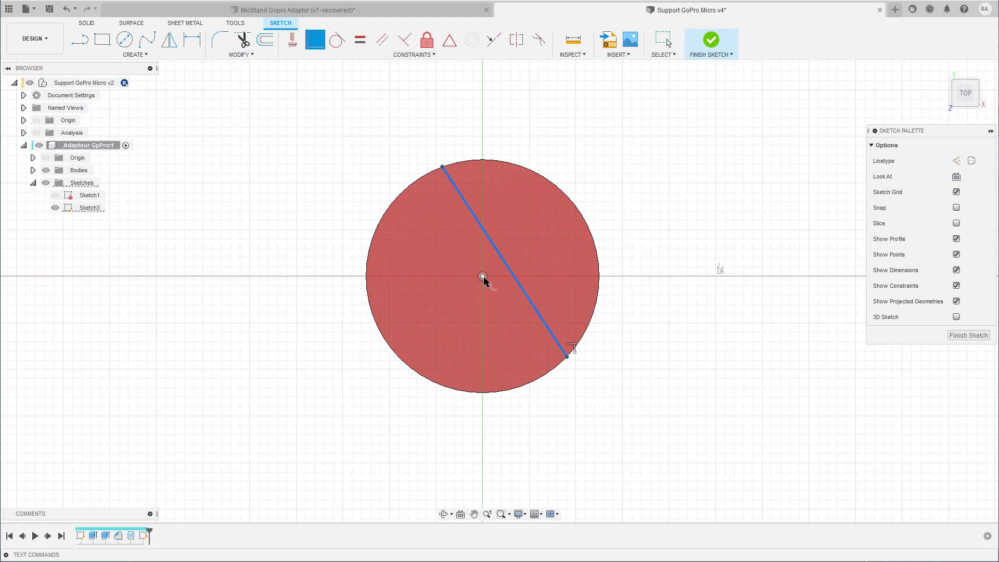
{"action": "left_click", "coordinate": [482, 276]}
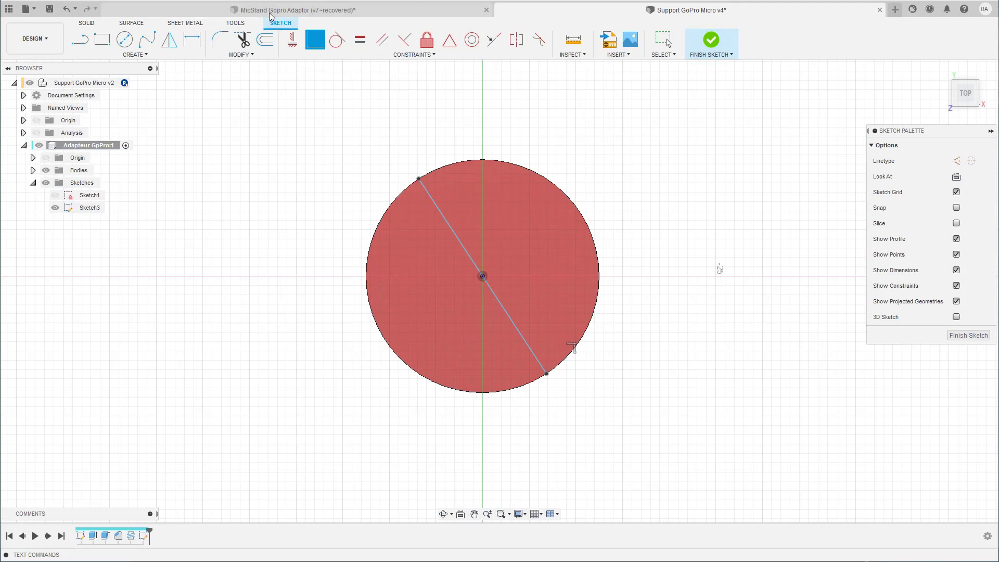
- Constrain the line through the circle's centre to be vertical and convert it to a construction line
{"action": "left_click", "coordinate": [292, 39]}
{"action": "left_click", "coordinate": [450, 229]}
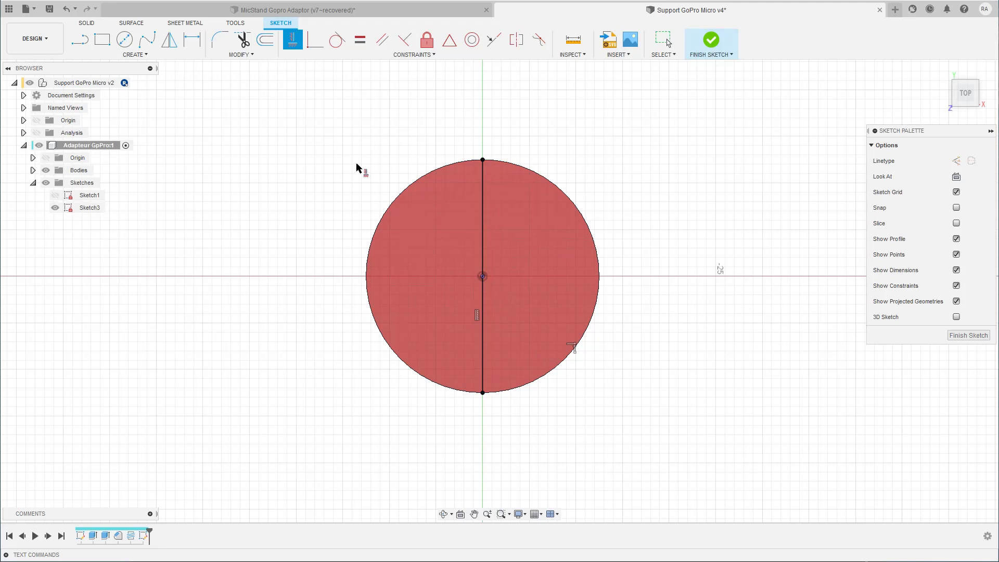
{"action": "key", "text": "Escape"}
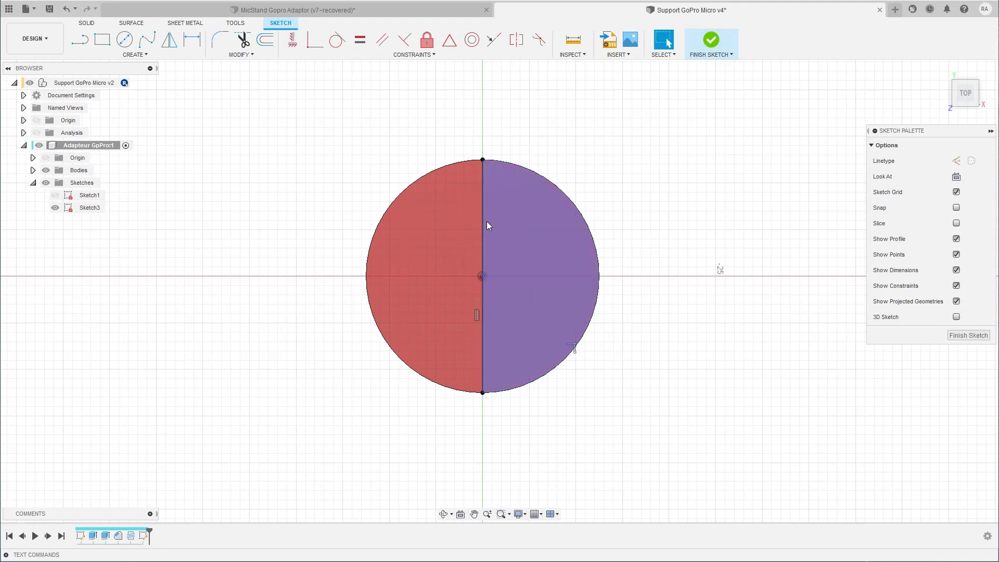
{"action": "left_click", "coordinate": [482, 224]}
{"action": "key", "text": "x"}
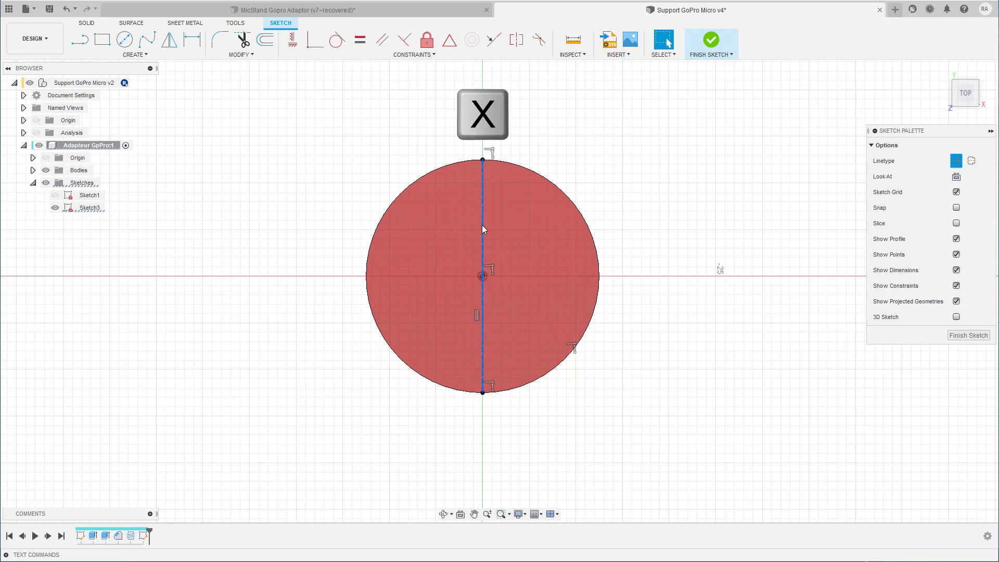
- Draw a slightly inclined line from the circle's centre to its right edge
{"action": "key", "text": "l"}
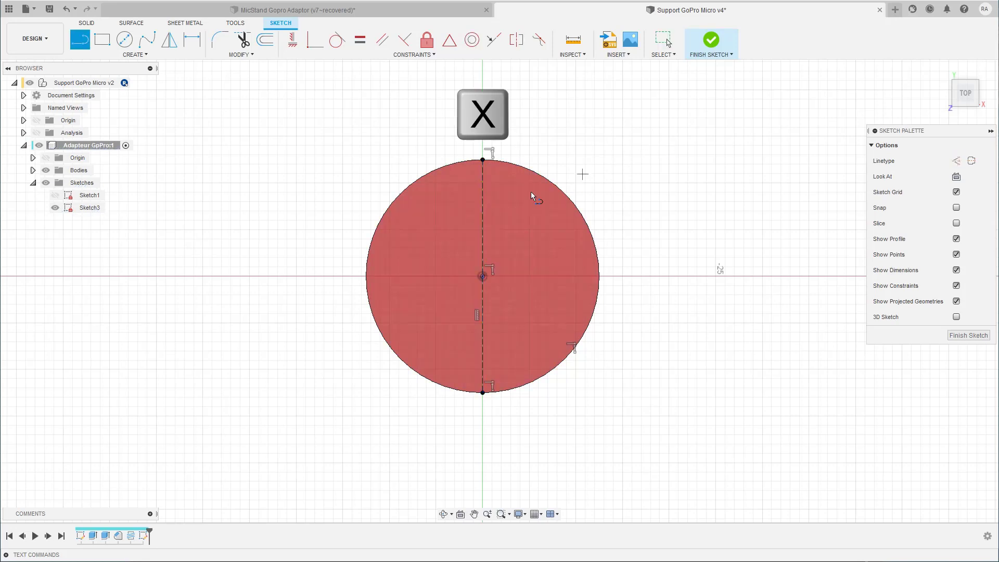
{"action": "left_click", "coordinate": [483, 277]}
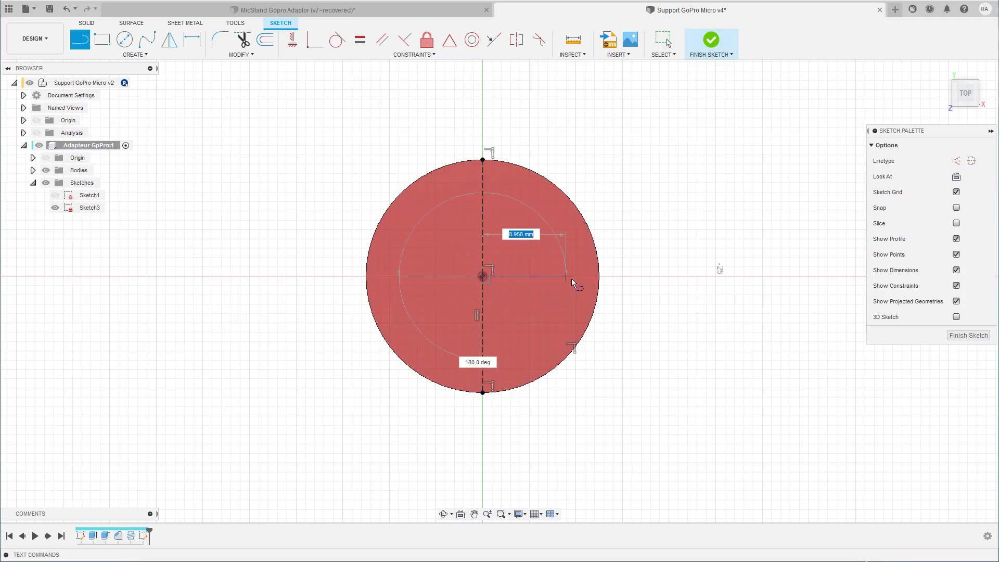
{"action": "double_click", "coordinate": [599, 258]}
{"action": "key", "text": "Escape"}
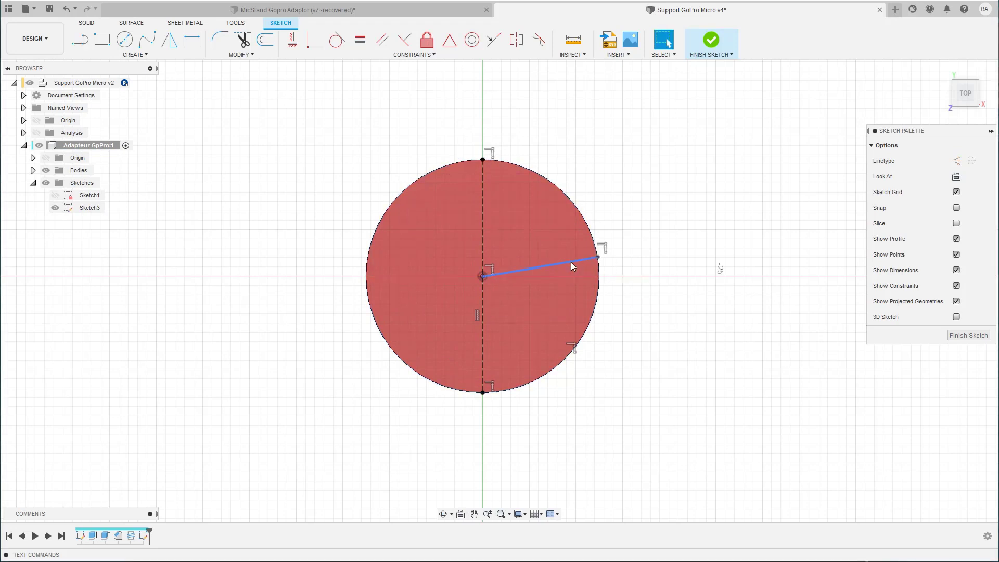
- Constrain the line from the centre to the circle's right edge to be horizontal and convert it to a construction line
{"action": "left_click", "coordinate": [570, 261]}
{"action": "left_click", "coordinate": [292, 40]}
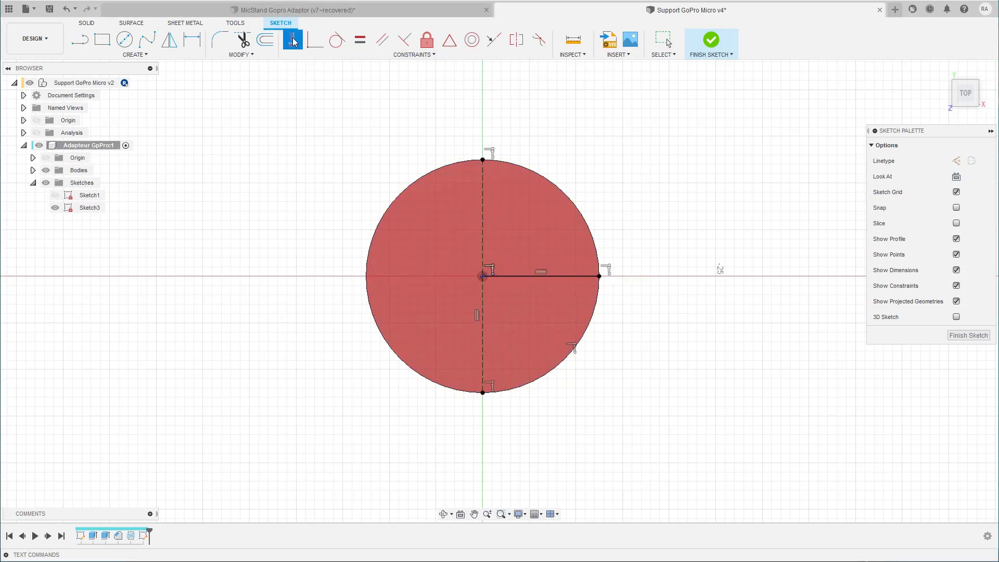
{"action": "key", "text": "Escape"}
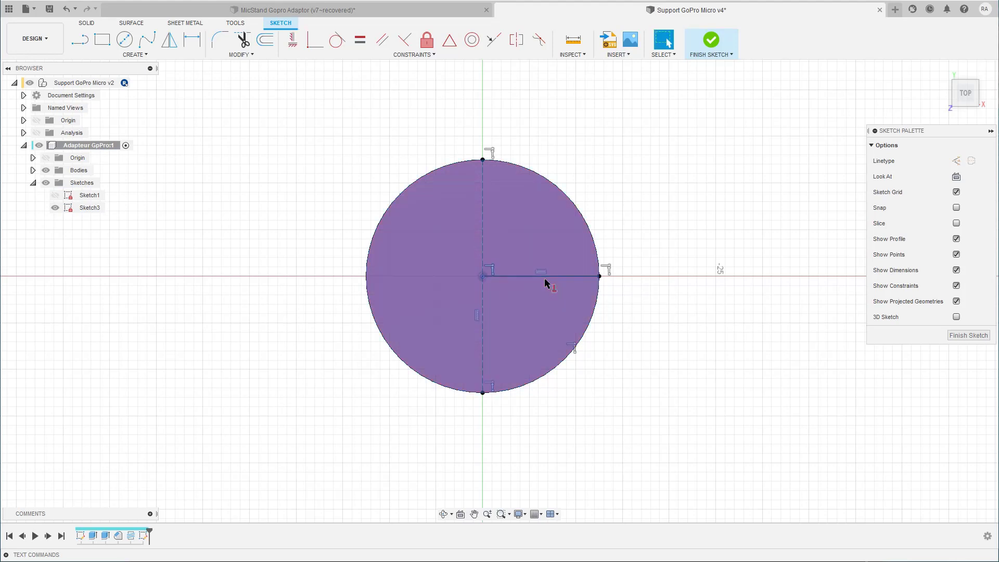
{"action": "left_click", "coordinate": [548, 277]}
{"action": "key", "text": "x"}
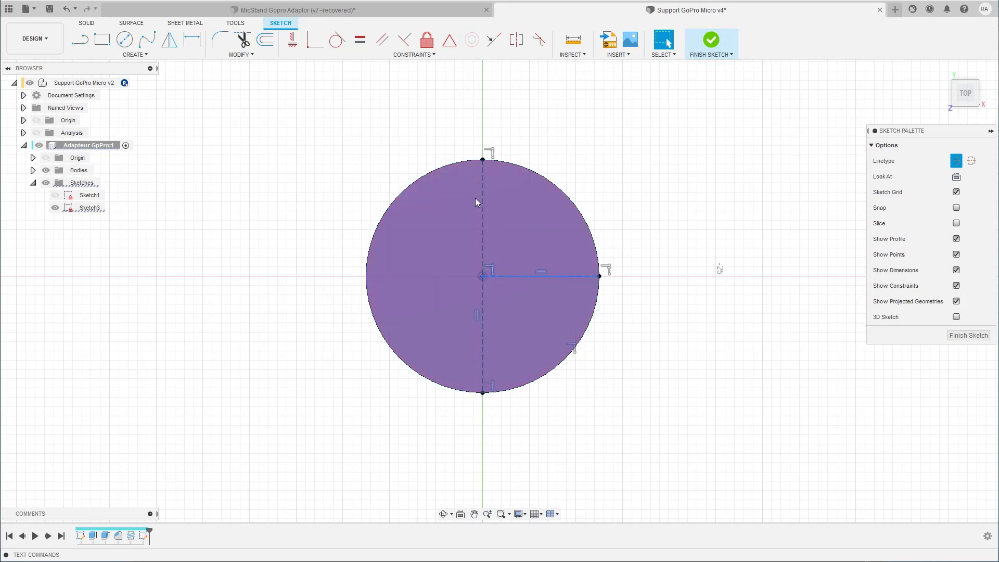
- Draw a centre rectangle on the circle's centre, 3.1 mm wide and about 27.8 mm high
{"action": "key", "text": "r"}
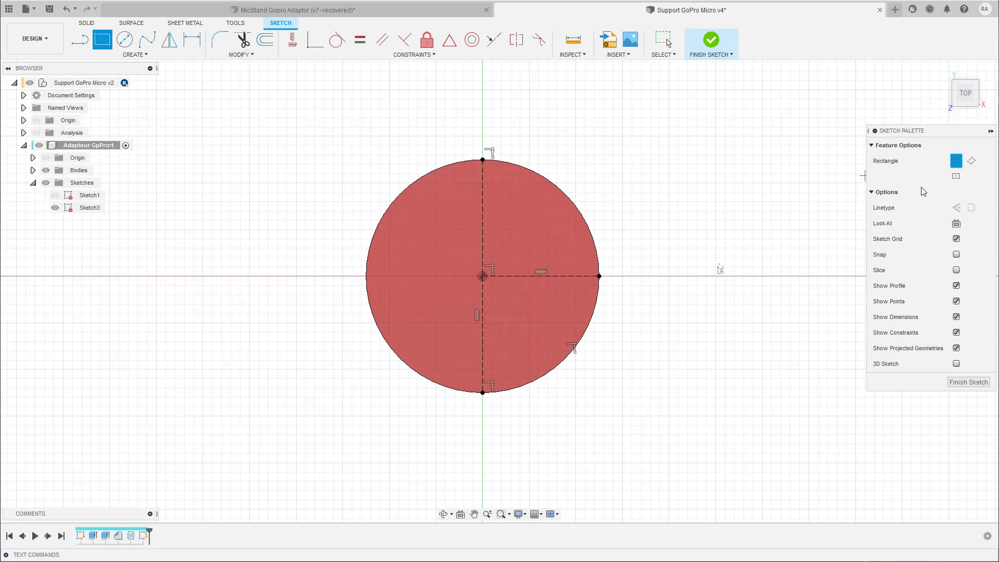
{"action": "left_click", "coordinate": [956, 178]}
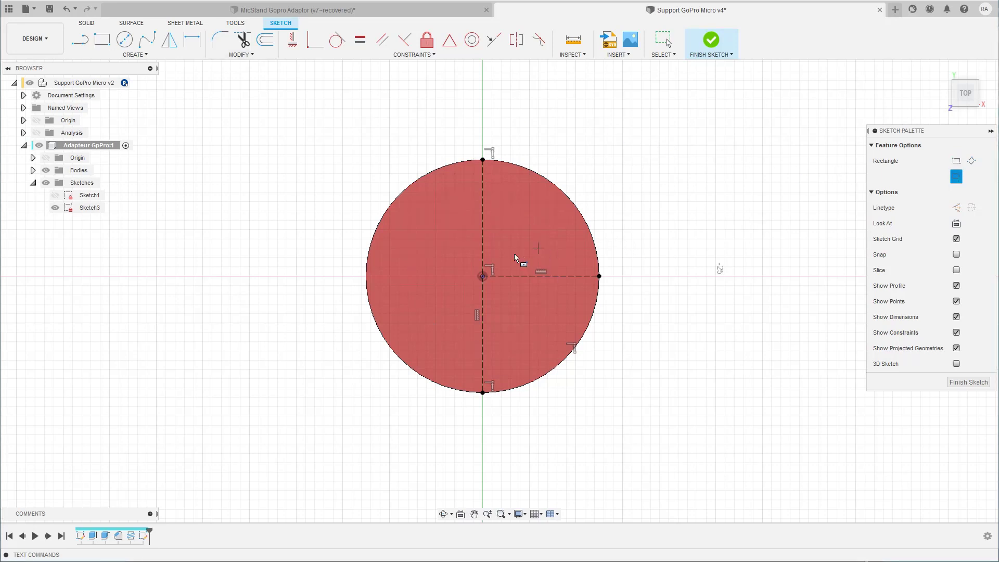
{"action": "left_click", "coordinate": [483, 276]}
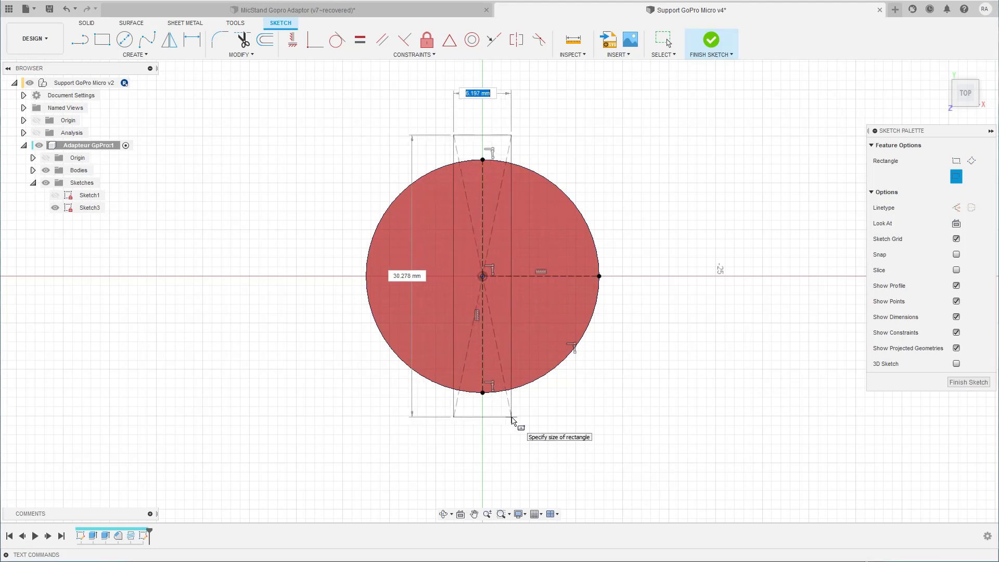
{"action": "type", "text": "3.1"}
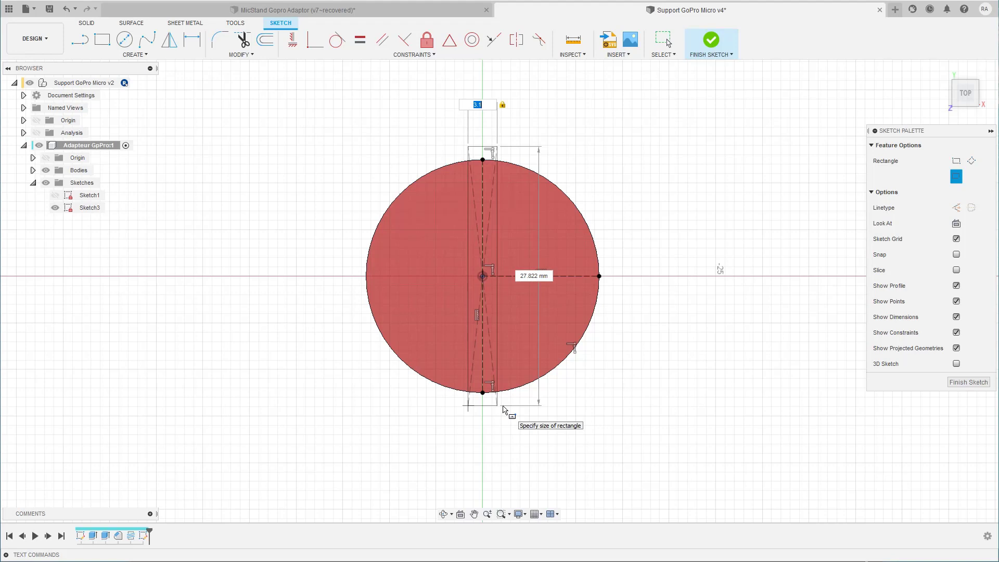
{"action": "key", "text": "Return"}
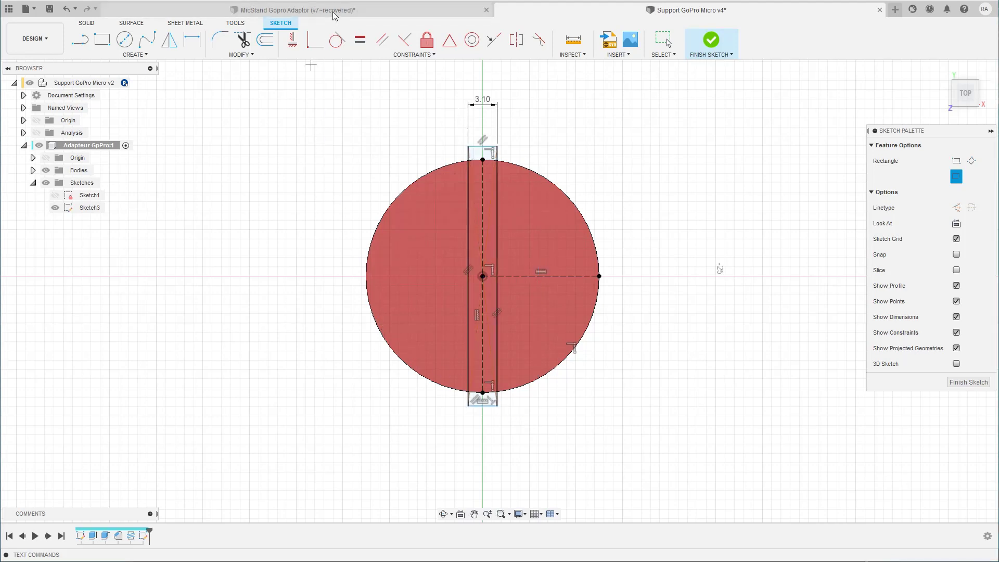
- Check the MicStand Gopro Adaptor reference model, and make the rectangle's upper edge coincident with the upper end of the vertical construction line
{"action": "left_click", "coordinate": [312, 10]}
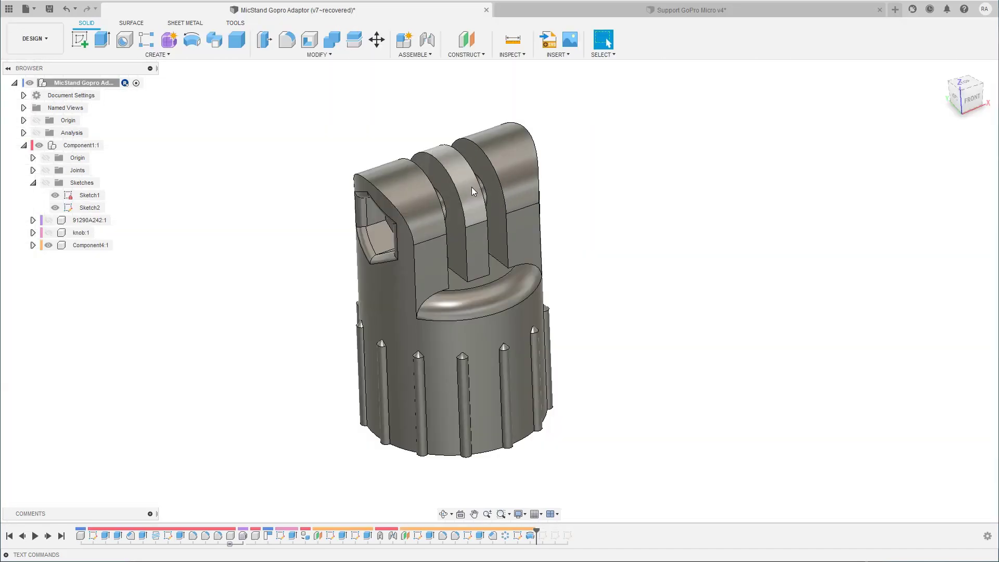
{"action": "left_click", "coordinate": [630, 7]}
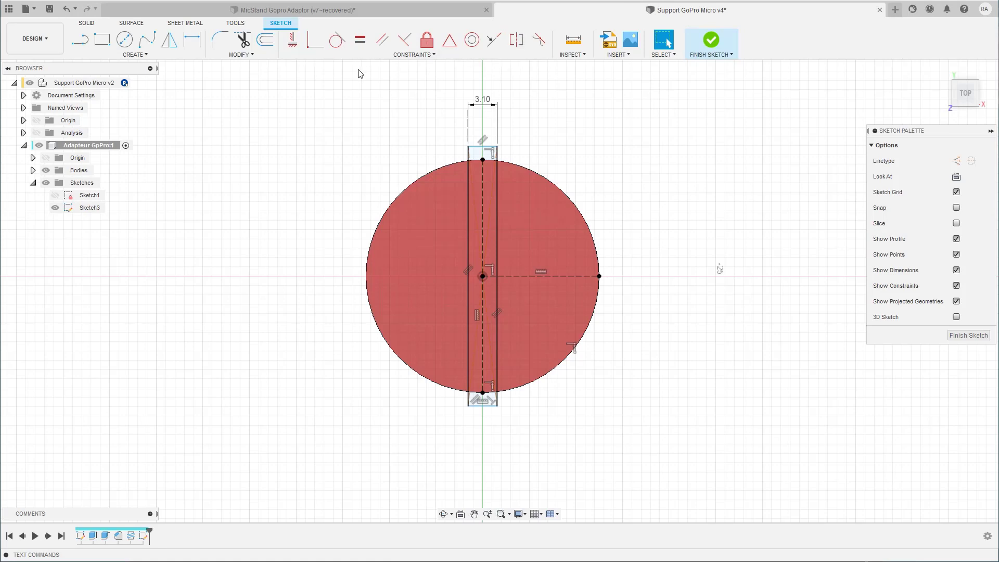
{"action": "left_click", "coordinate": [312, 47]}
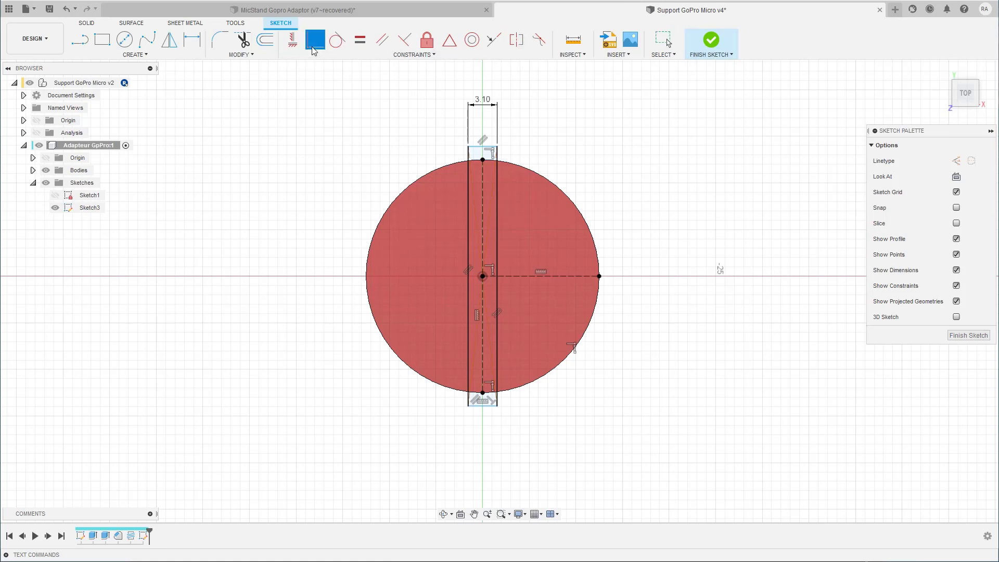
{"action": "left_click", "coordinate": [476, 147]}
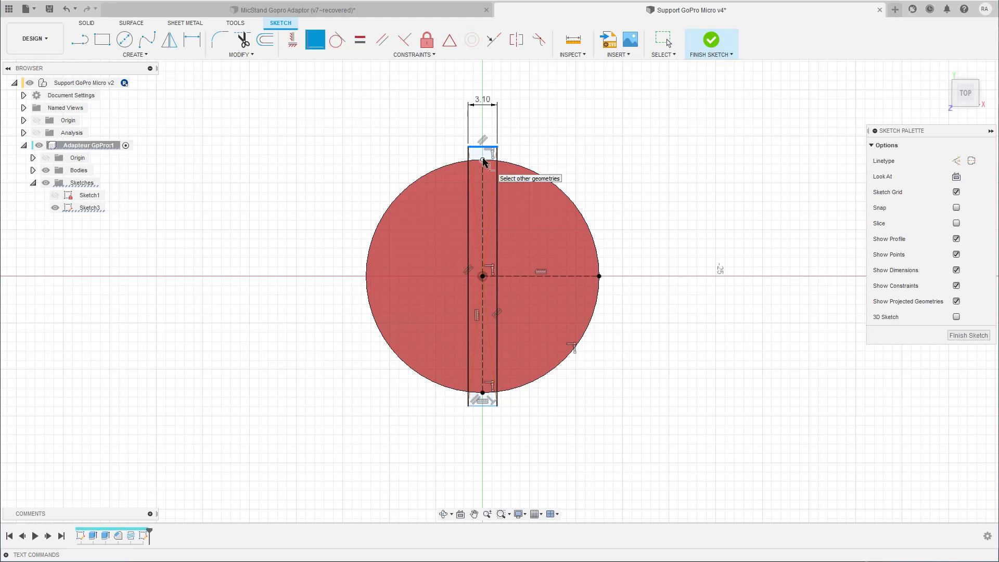
{"action": "left_click", "coordinate": [484, 162]}
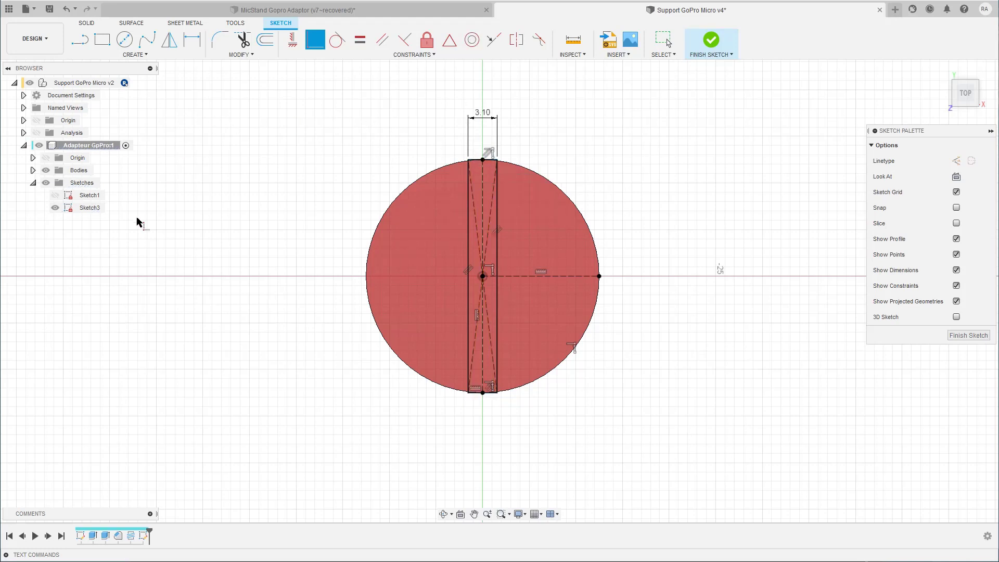
{"action": "key", "text": "Escape"}
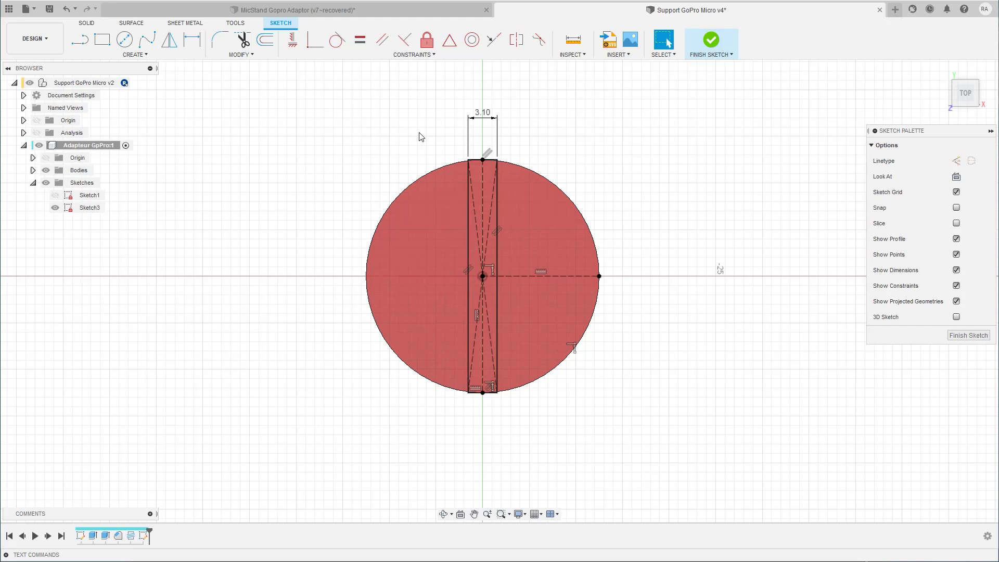
- Check the MicStand Gopro Adaptor reference again, and draw a line across the circle left of the rectangle, constrained vertical
{"action": "key", "text": "l"}
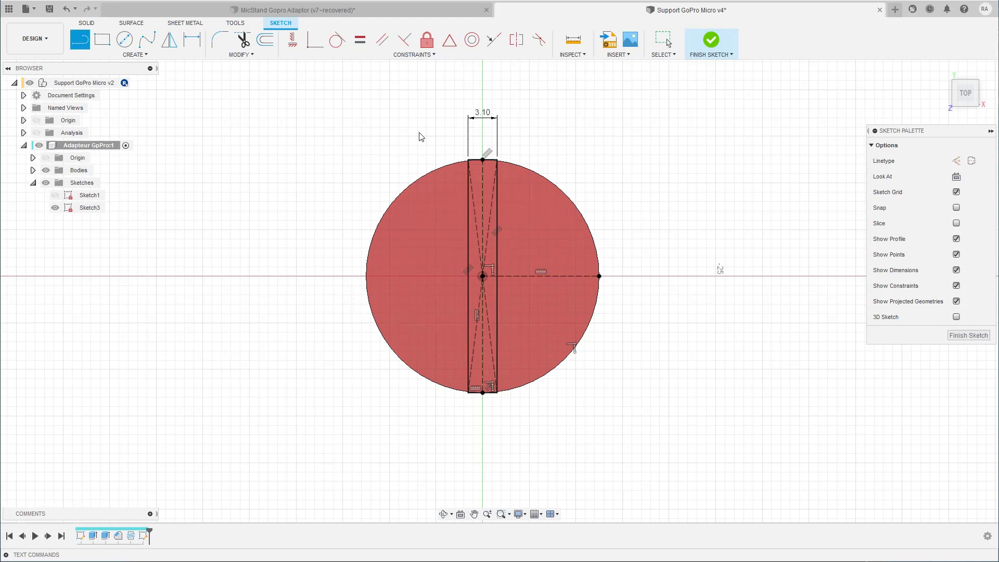
{"action": "left_click", "coordinate": [374, 13]}
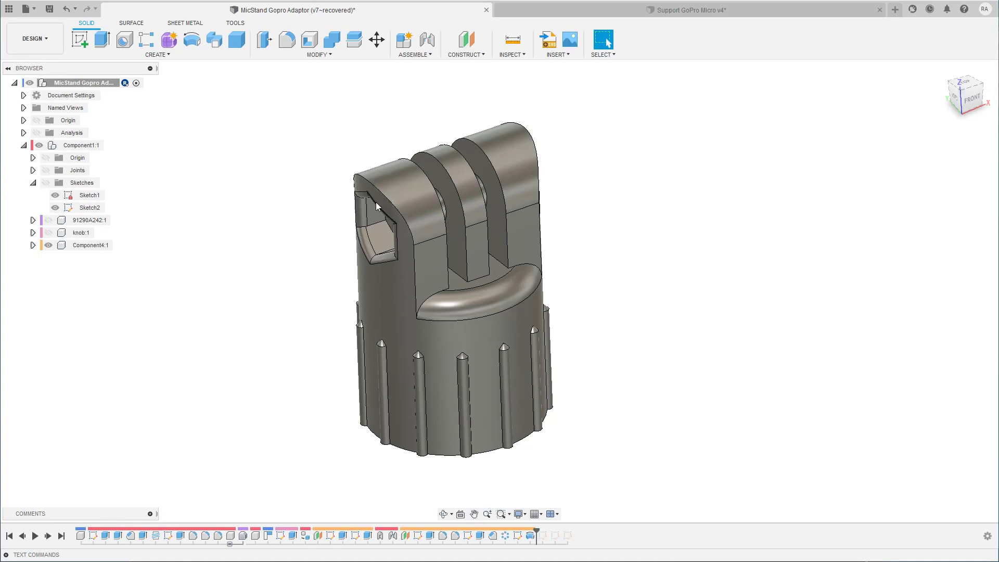
{"action": "left_click", "coordinate": [565, 8]}
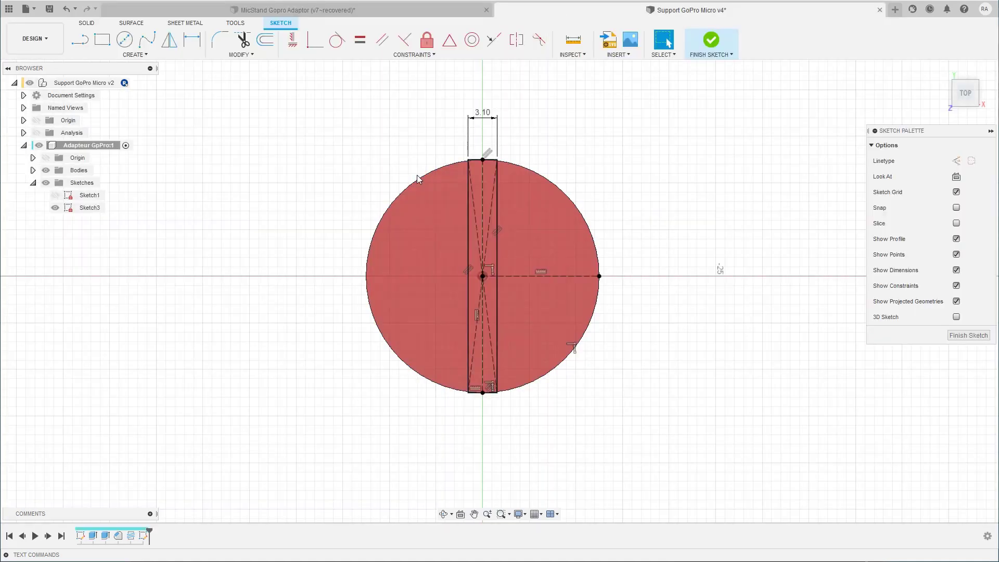
{"action": "key", "text": "l"}
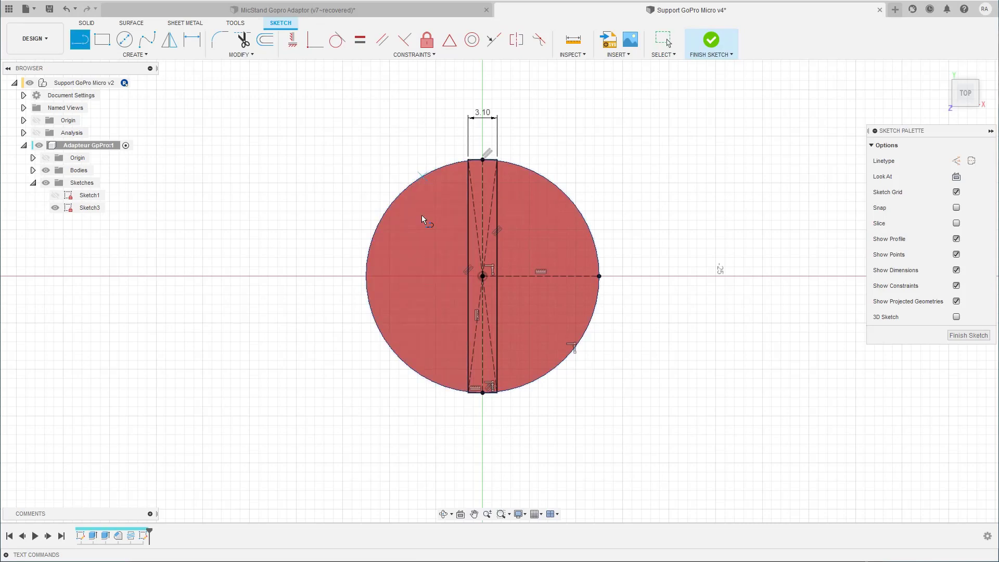
{"action": "left_click", "coordinate": [422, 177]}
{"action": "left_click", "coordinate": [438, 386]}
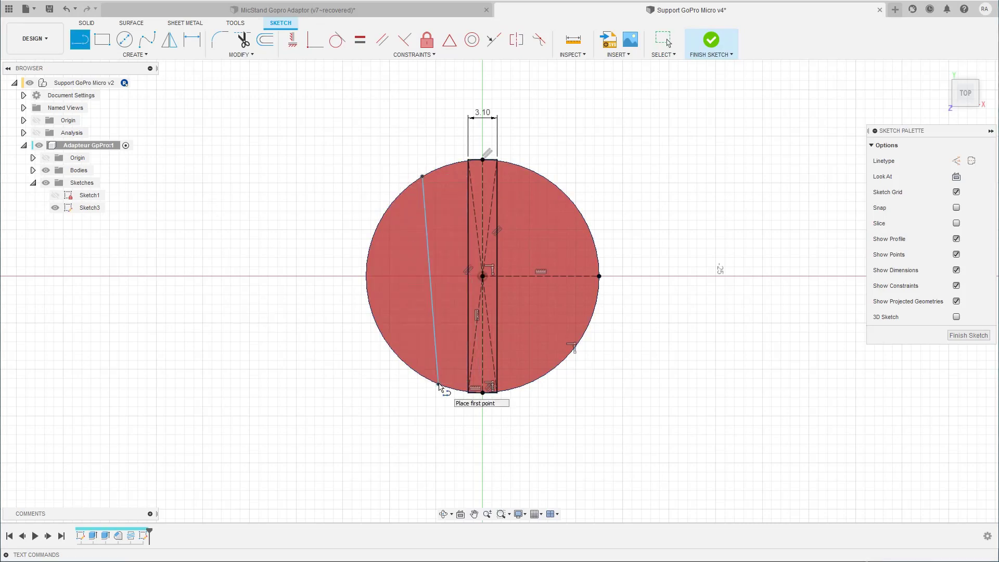
{"action": "key", "text": "Escape"}
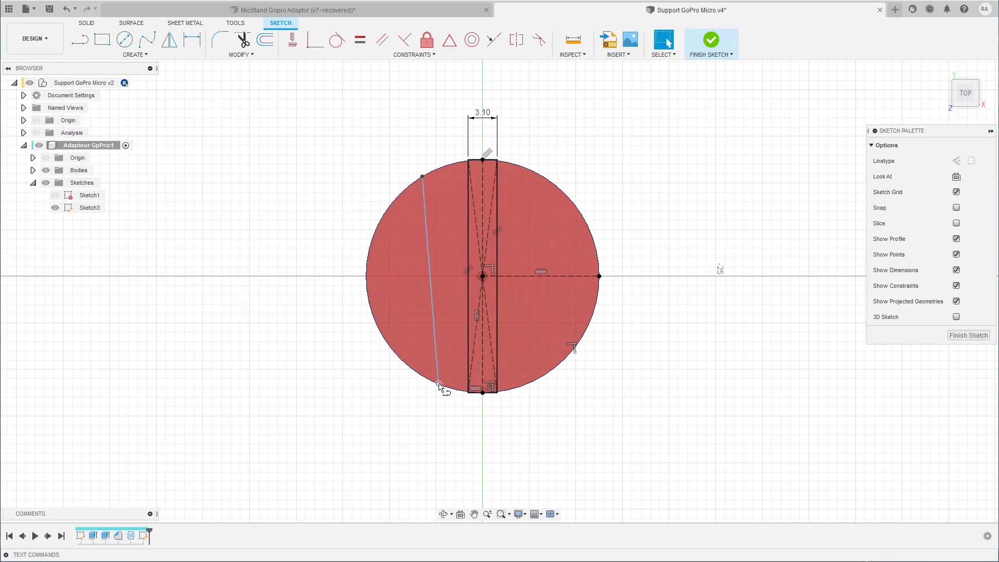
{"action": "left_click", "coordinate": [423, 193]}
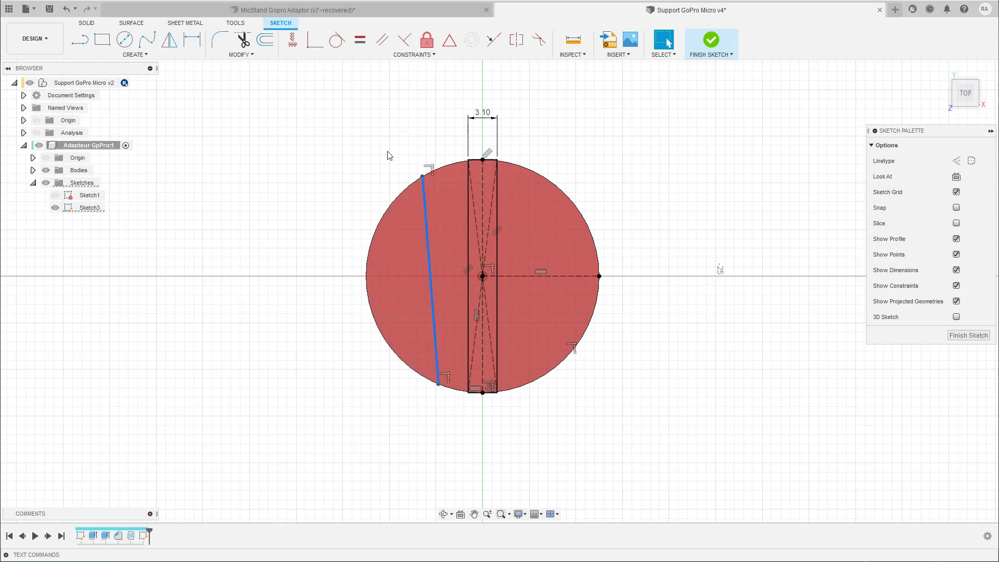
{"action": "left_click", "coordinate": [292, 42]}
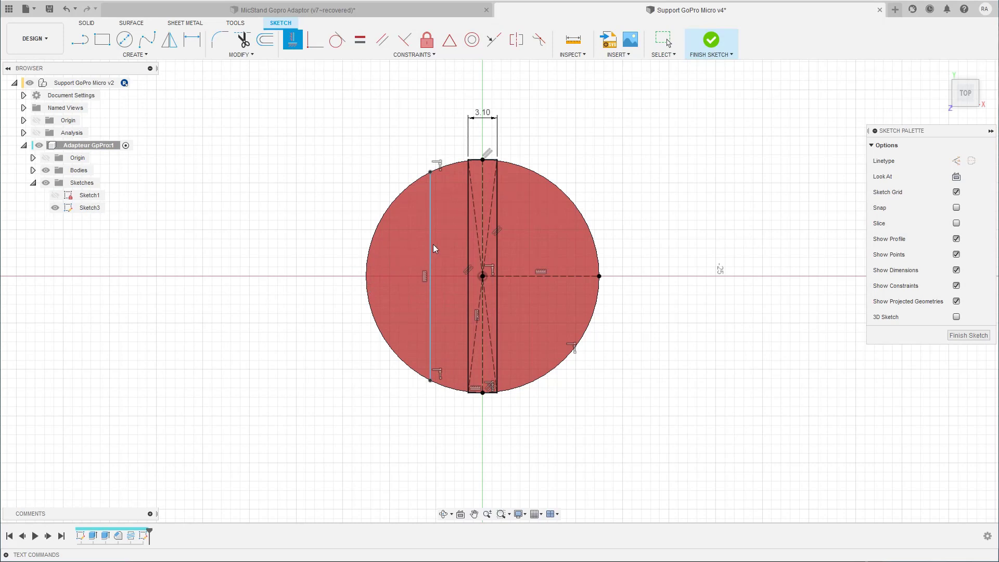
- Dimension the distance between the vertical line and the rectangle's nearest long edge, and set it to 3 mm
{"action": "key", "text": "d"}
{"action": "left_click", "coordinate": [469, 246]}
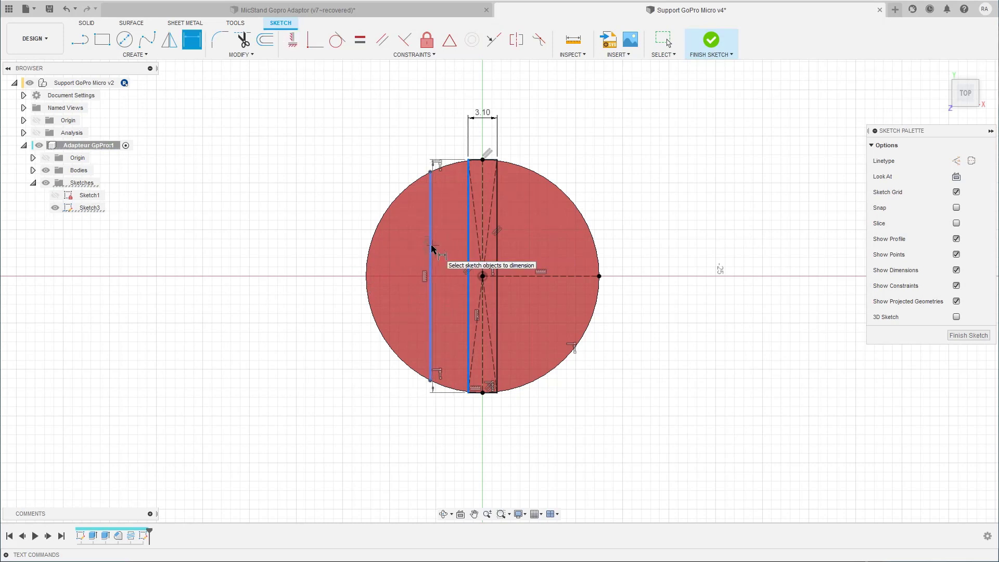
{"action": "left_click", "coordinate": [430, 249]}
{"action": "left_click", "coordinate": [396, 142]}
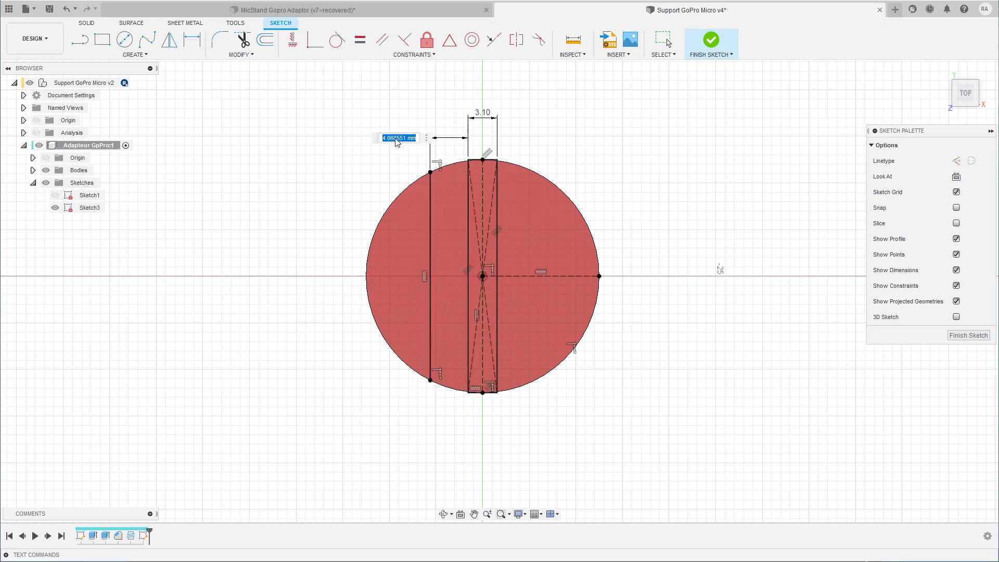
{"action": "type", "text": "3"}
{"action": "key", "text": "Return"}
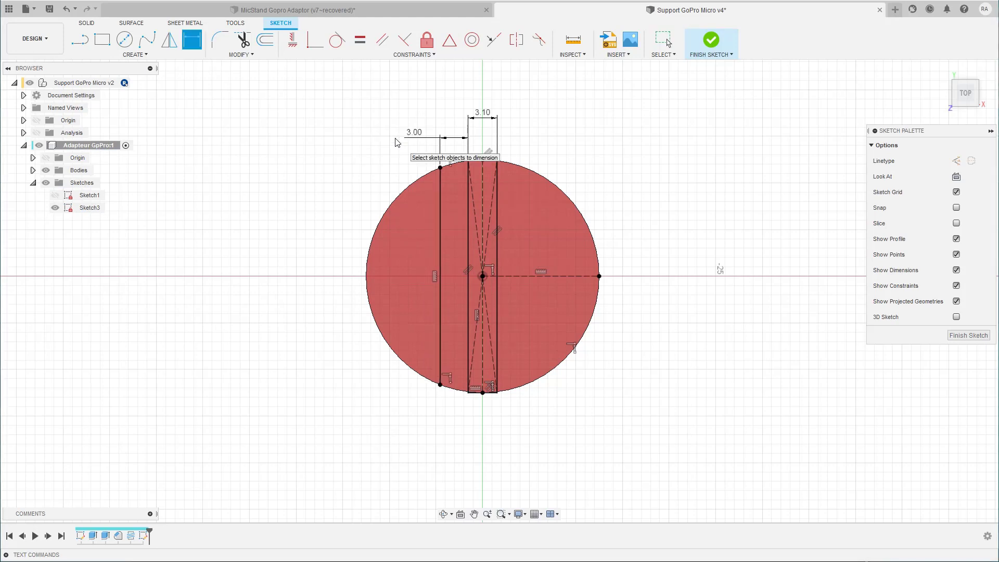
{"action": "key", "text": "Escape"}
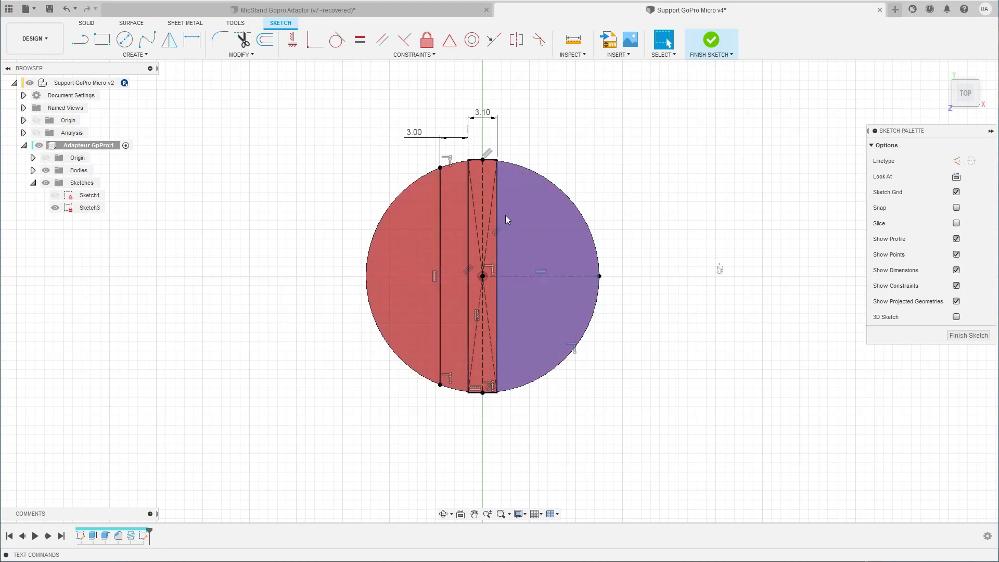
- Mirror the vertical line about the circle's vertical centre construction line
{"action": "left_click", "coordinate": [441, 211]}
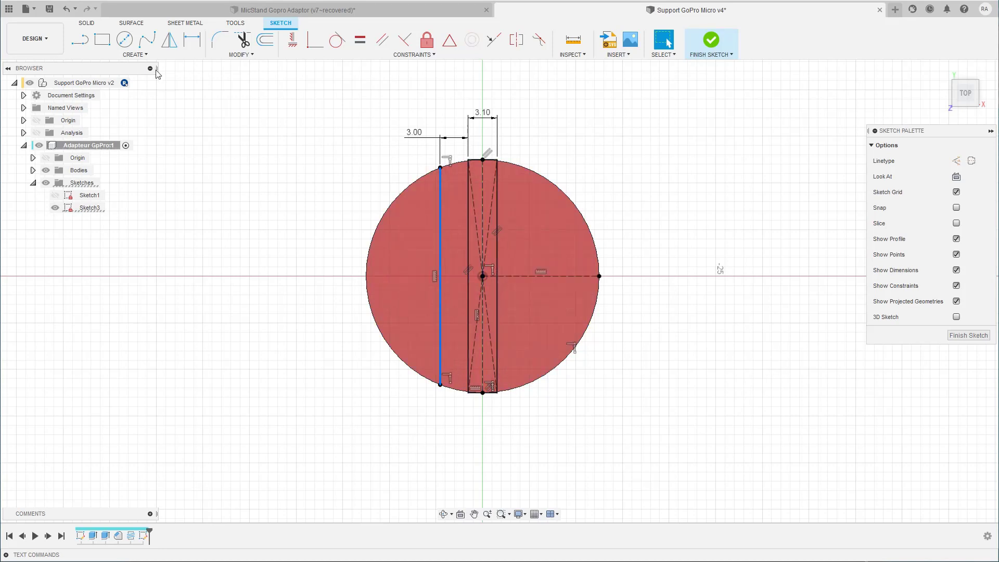
{"action": "left_click", "coordinate": [168, 39]}
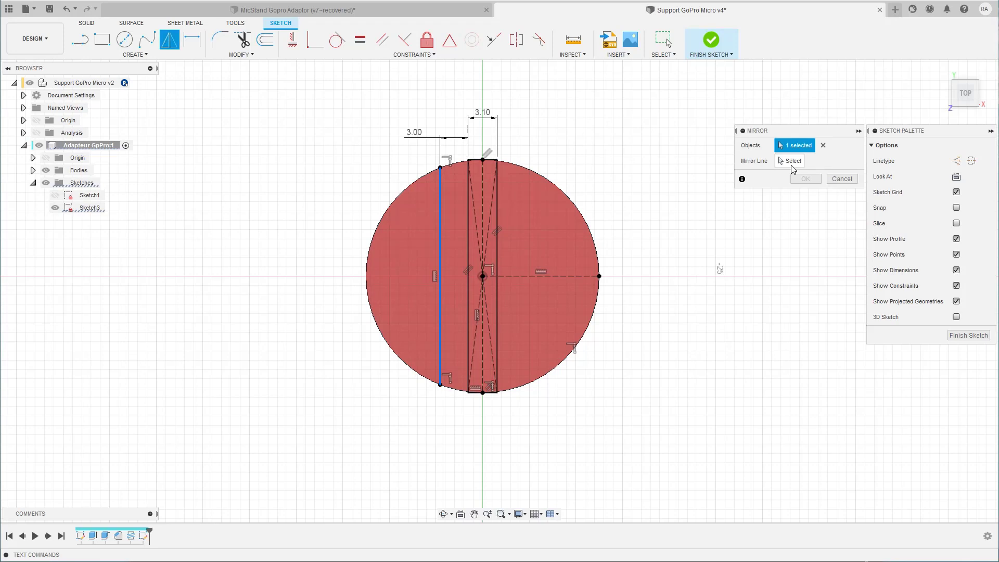
{"action": "left_click", "coordinate": [792, 163]}
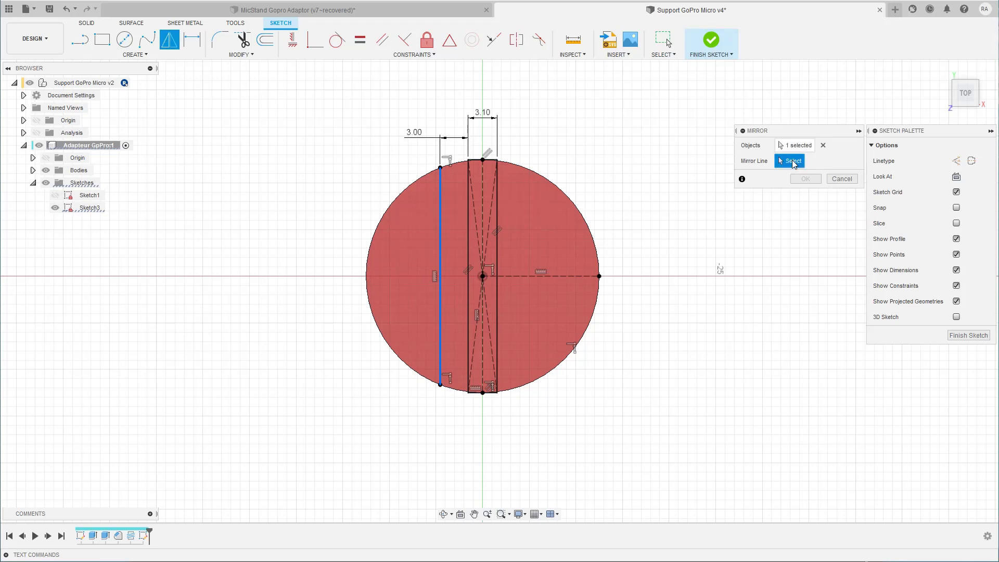
{"action": "left_click", "coordinate": [483, 189]}
{"action": "key", "text": "Return"}
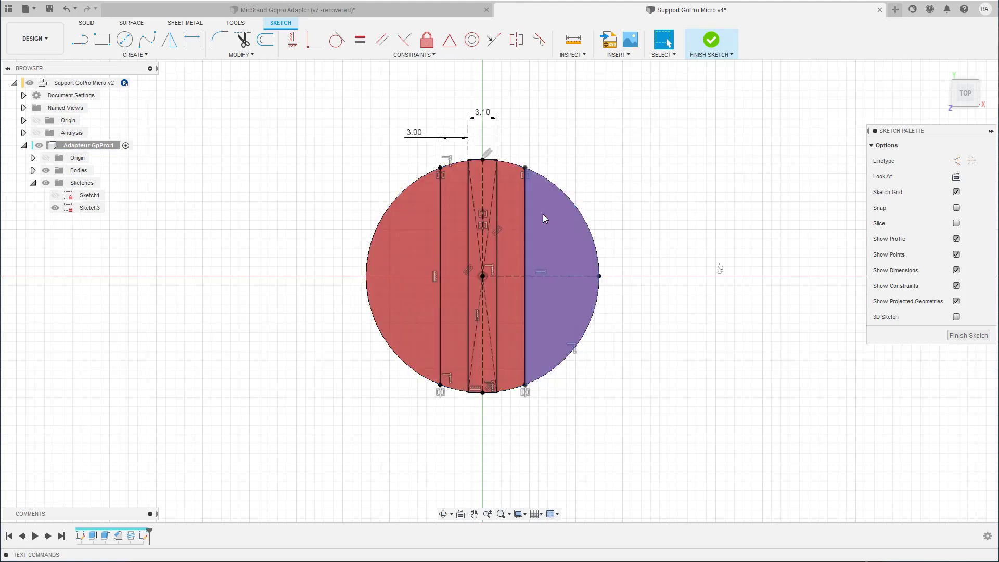
{"action": "left_click", "coordinate": [524, 232]}
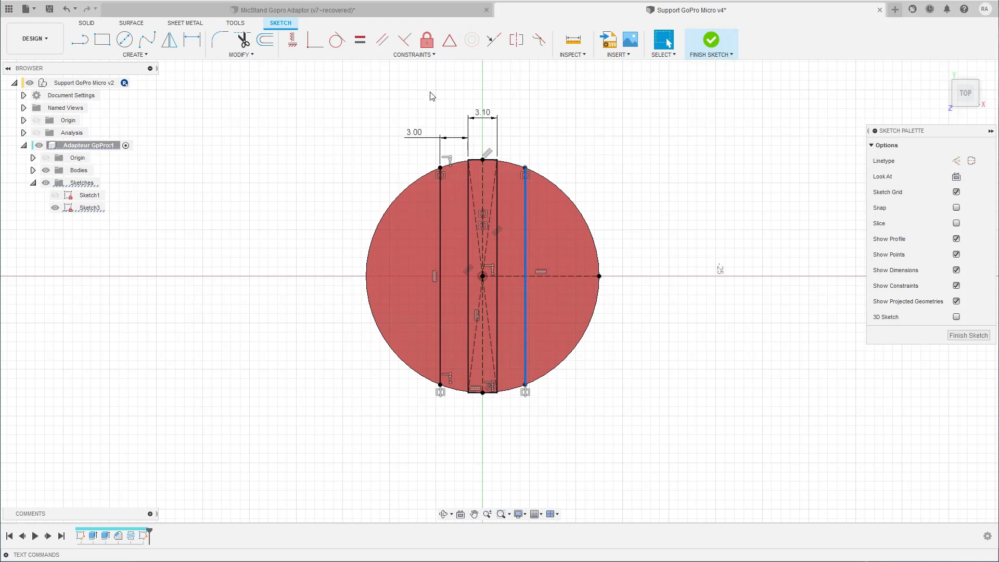
- In the MicStand Gopro Adaptor reference model, measure the distance between the flat front and back faces of the outer prong
{"action": "left_click", "coordinate": [318, 12]}
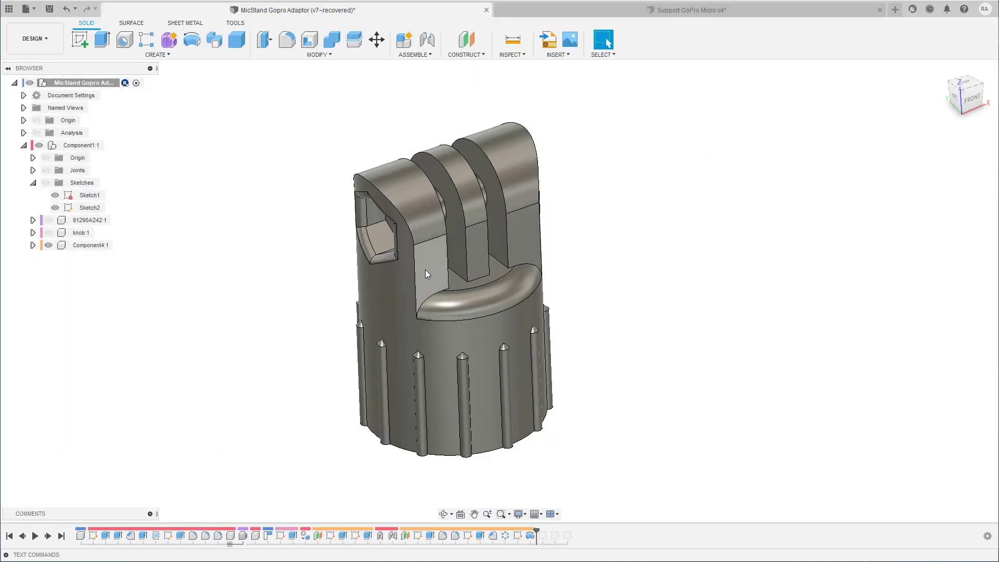
{"action": "key", "text": "i"}
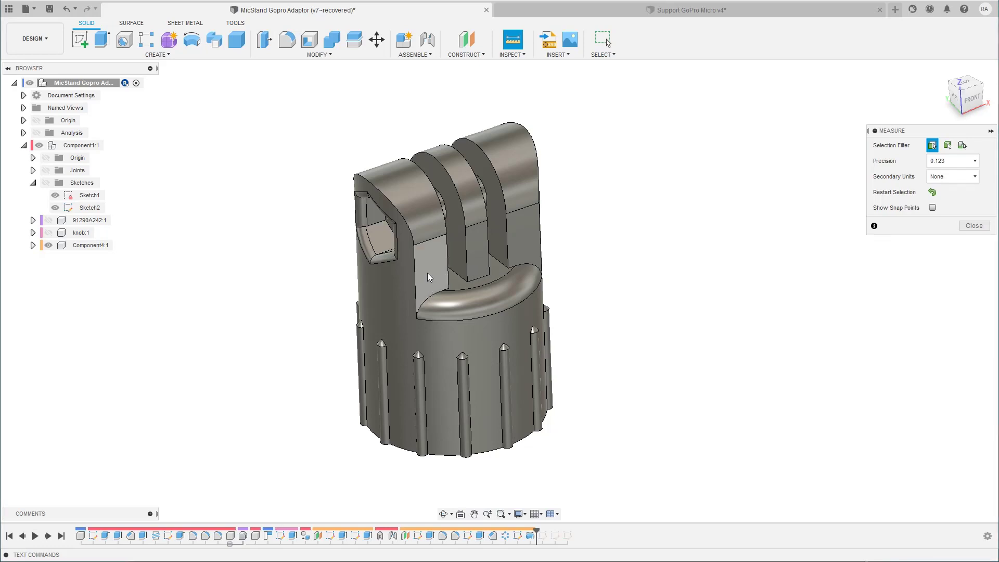
{"action": "left_click", "coordinate": [428, 276]}
{"action": "middle_click_drag", "start_coordinate": [430, 277], "coordinate": [467, 257], "text": "shift"}
{"action": "left_click", "coordinate": [439, 285]}
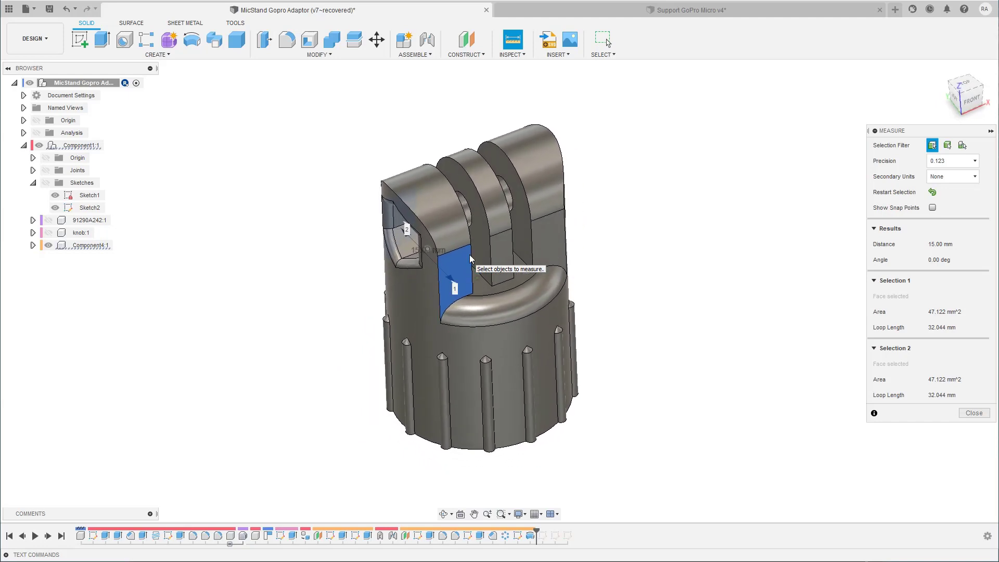
{"action": "left_click", "coordinate": [669, 11]}
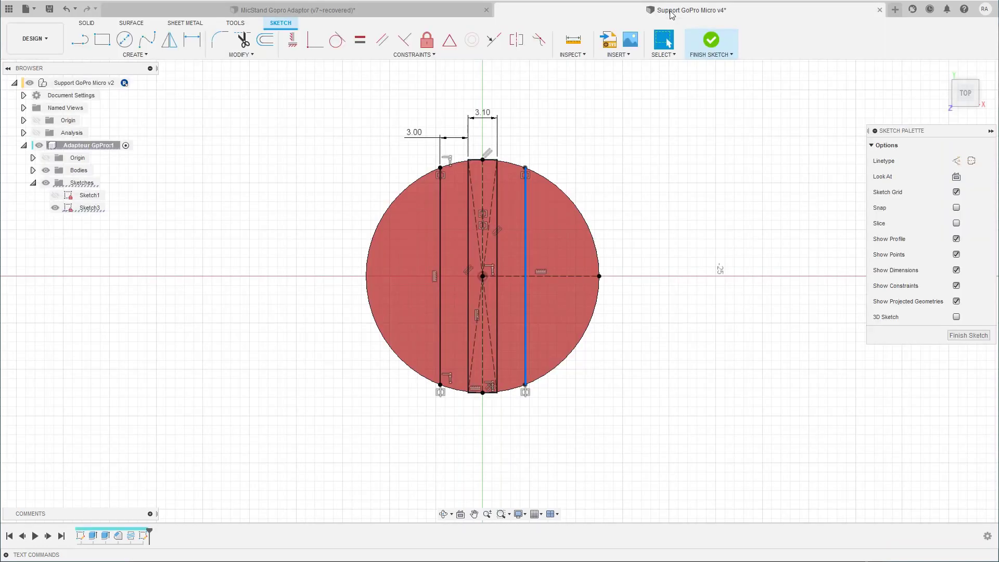
- Draw a line across the circle above its centre and constrain it horizontal
{"action": "key", "text": "l"}
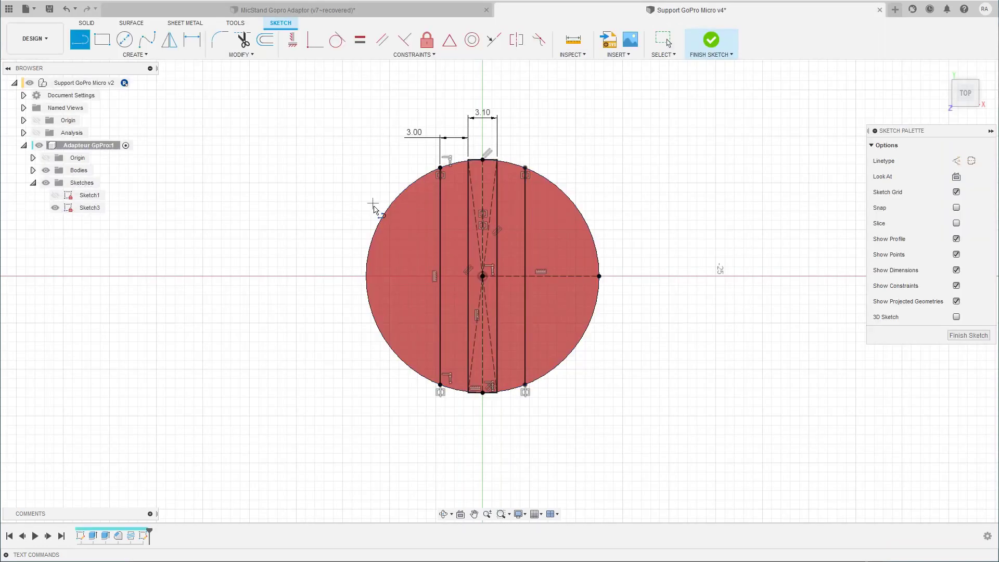
{"action": "left_click_drag", "start_coordinate": [383, 212], "coordinate": [591, 237]}
{"action": "key", "text": "Escape"}
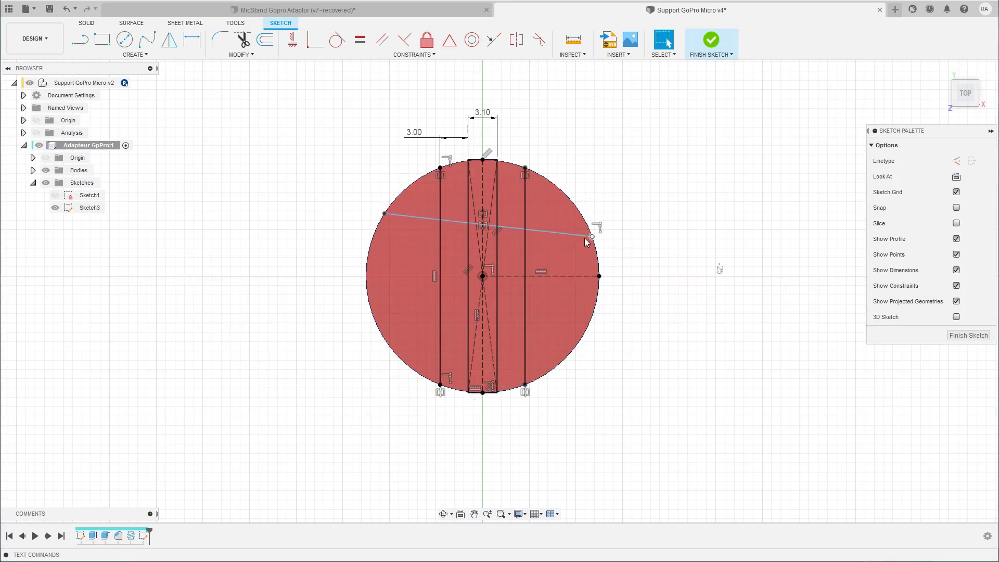
{"action": "left_click", "coordinate": [563, 234]}
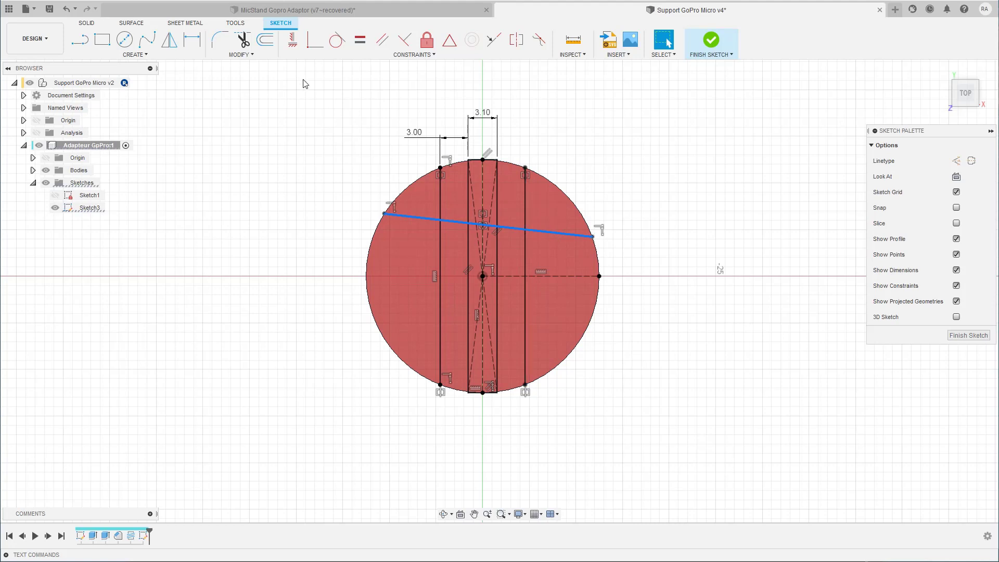
{"action": "left_click", "coordinate": [294, 44]}
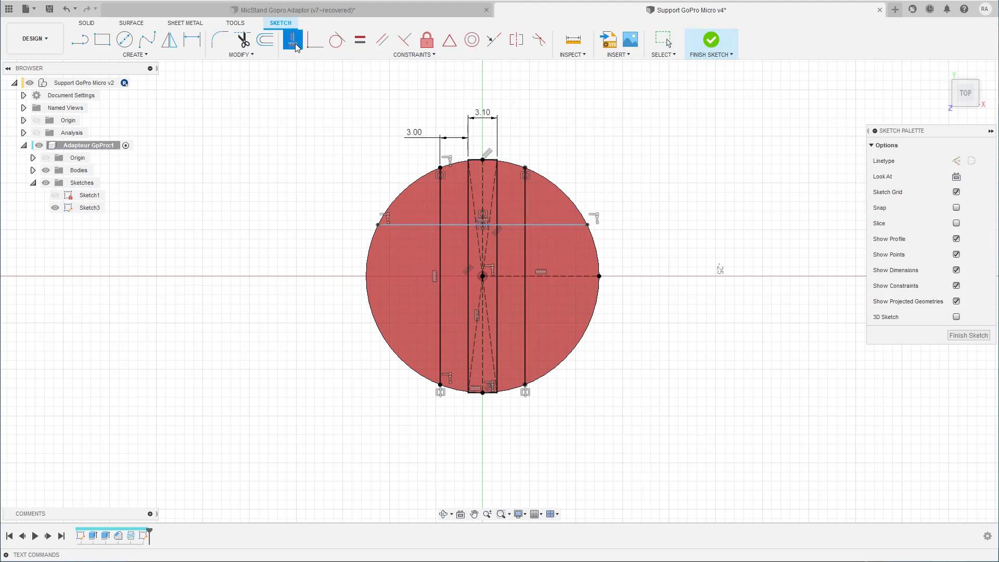
- Dimension the horizontal line from the circle's centre and set the distance to 15/2 mm
{"action": "key", "text": "d"}
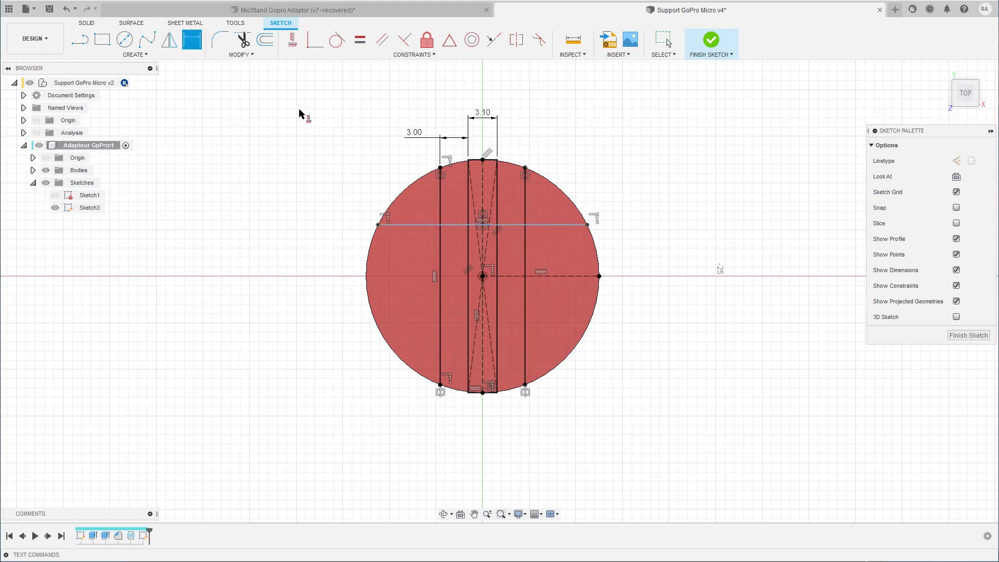
{"action": "left_click", "coordinate": [550, 224]}
{"action": "left_click", "coordinate": [483, 276]}
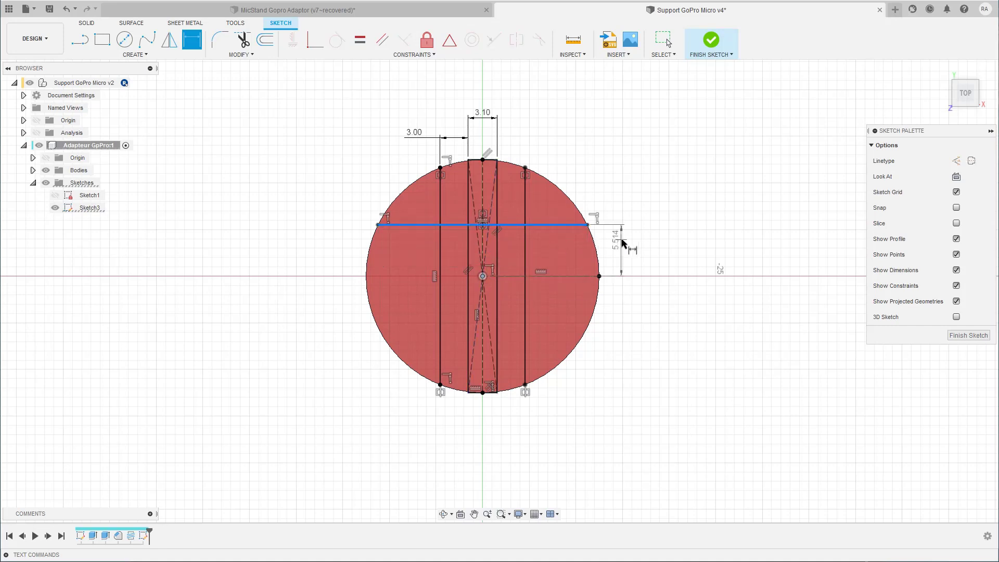
{"action": "left_click", "coordinate": [653, 240]}
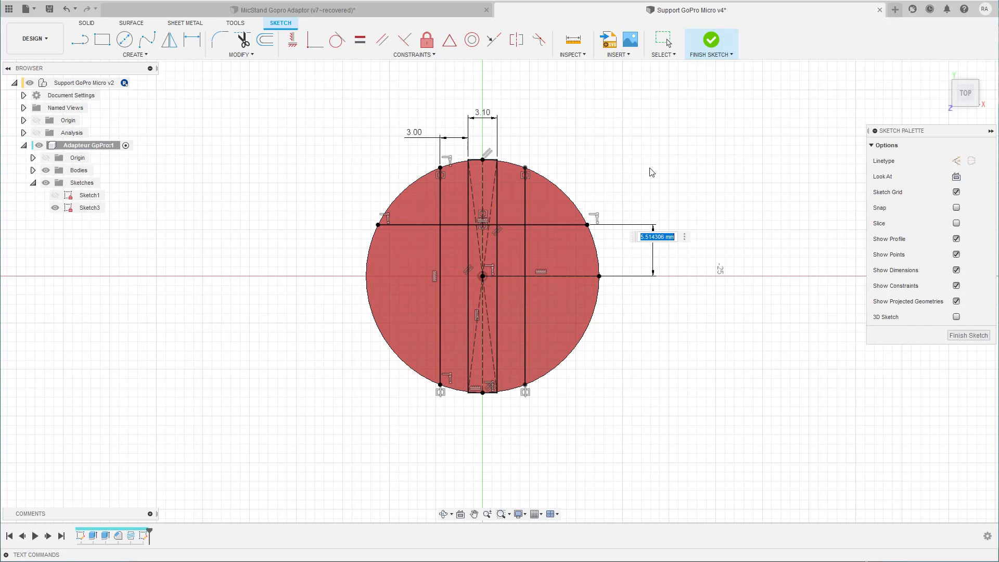
{"action": "type", "text": "15/2"}
{"action": "key", "text": "Return"}
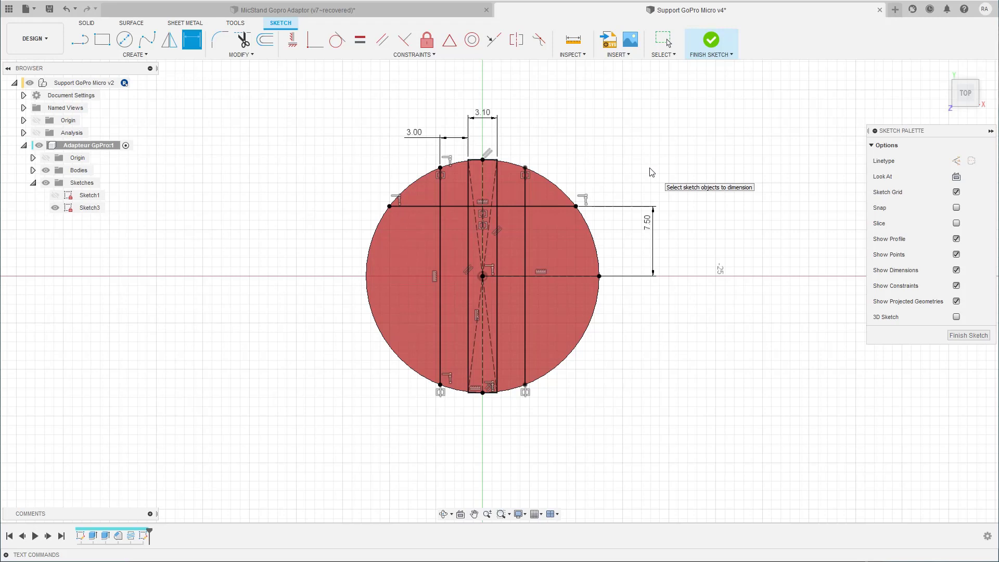
{"action": "key", "text": "Escape"}
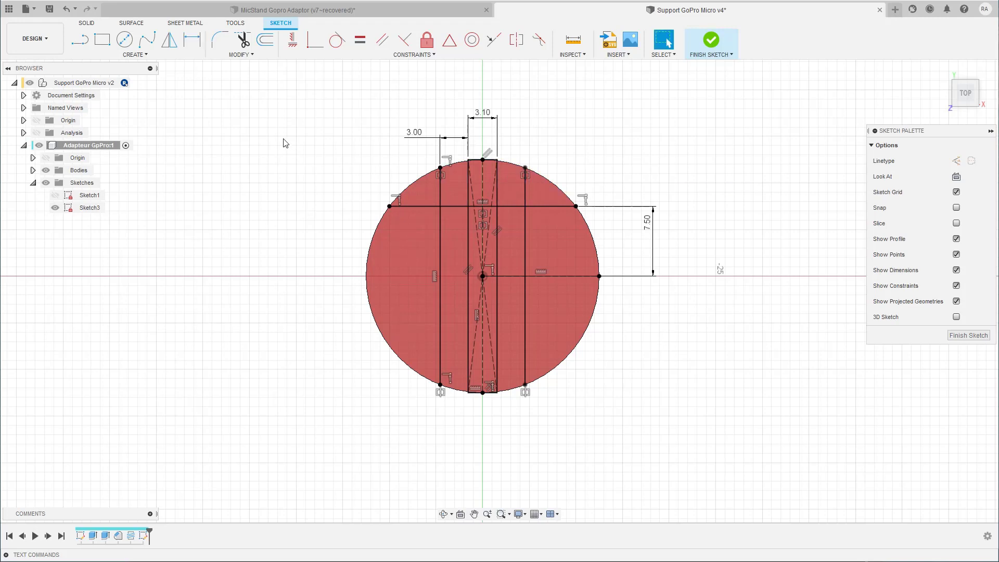
- Mirror the horizontal line about the circle's horizontal centre line
{"action": "left_click", "coordinate": [169, 39]}
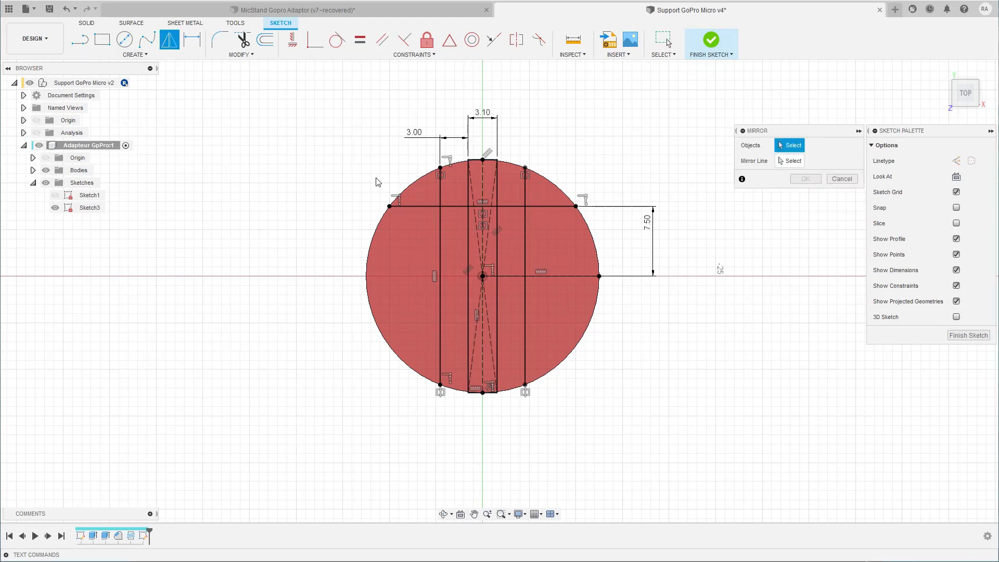
{"action": "left_click", "coordinate": [421, 207]}
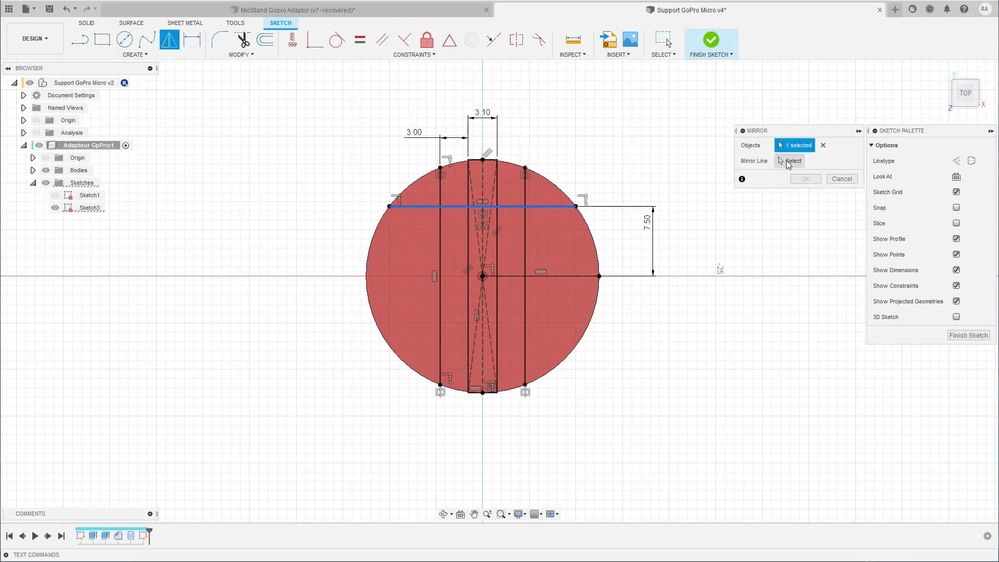
{"action": "left_click", "coordinate": [788, 161]}
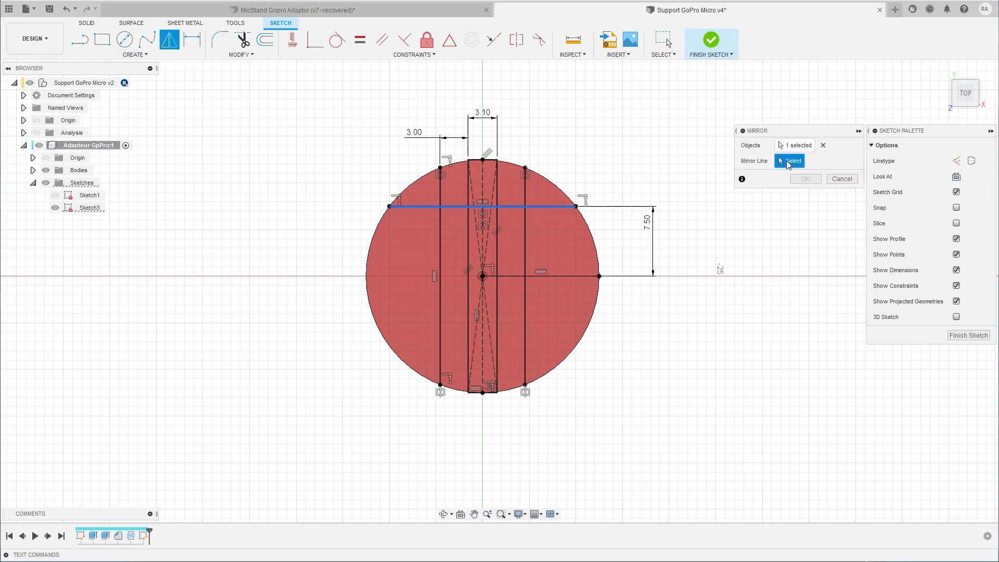
{"action": "left_click", "coordinate": [558, 276]}
{"action": "key", "text": "Return"}
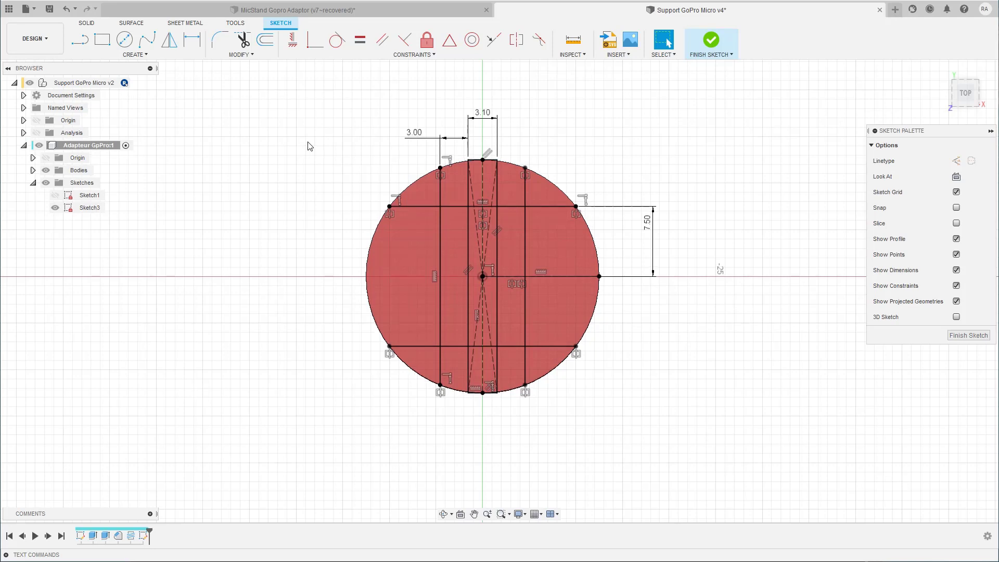
- Check the prong block's shape in the MicStand Gopro Adaptor reference model, and return to the Support GoPro Micro sketch
{"action": "key", "text": "F6"}
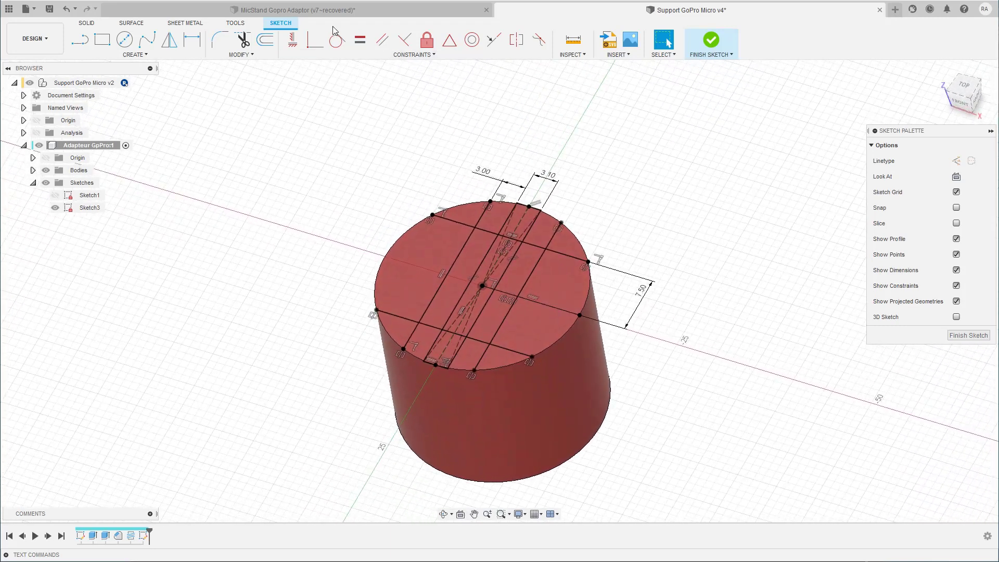
{"action": "left_click", "coordinate": [334, 13]}
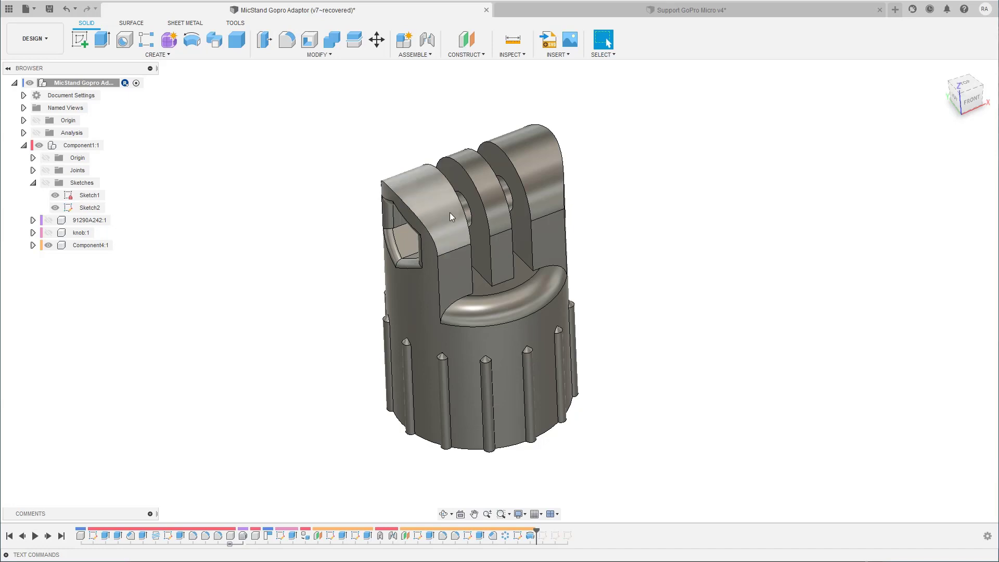
{"action": "left_click", "coordinate": [629, 9]}
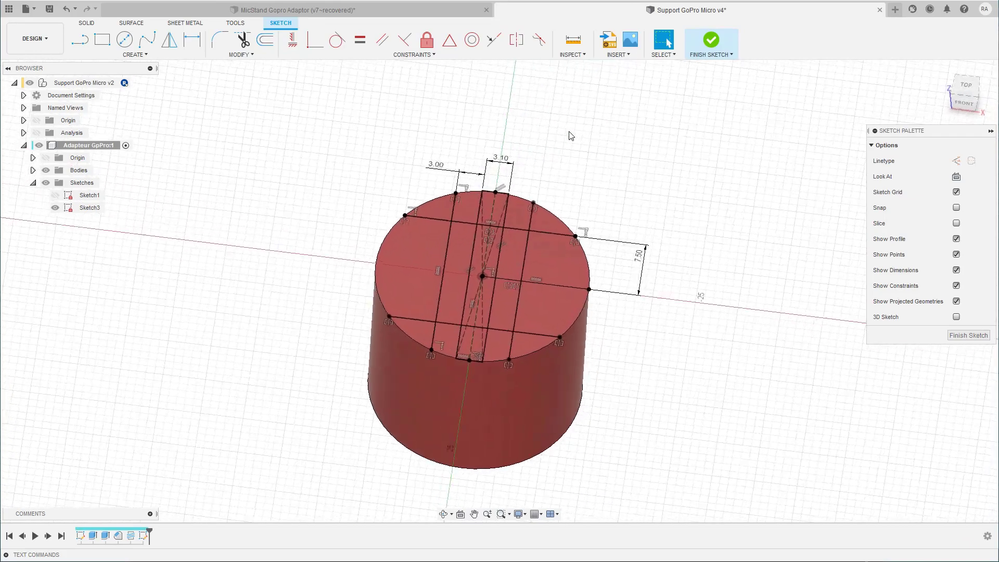
{"action": "middle_click_drag", "start_coordinate": [570, 136], "coordinate": [439, 257], "text": "shift"}
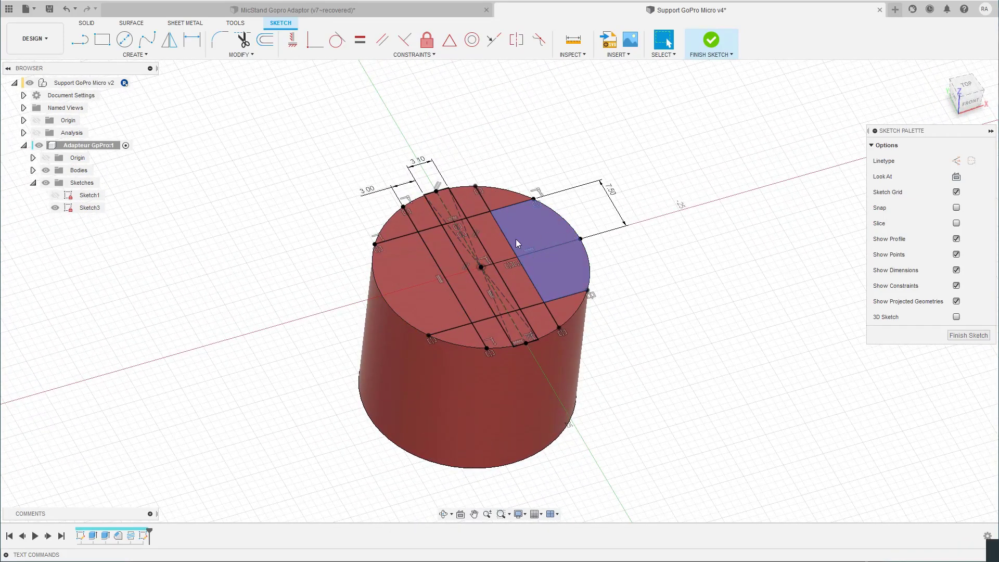
{"action": "left_click", "coordinate": [408, 296]}
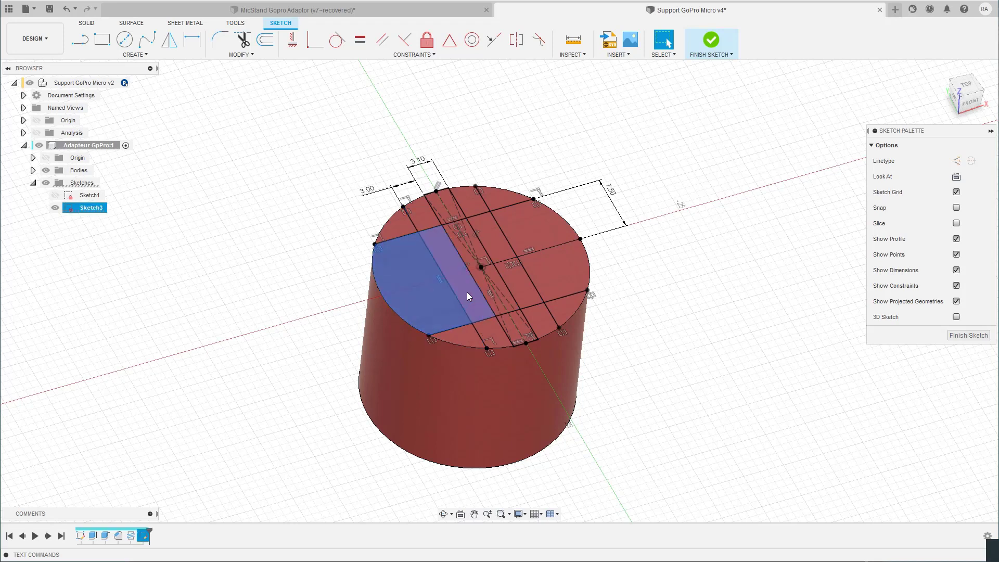
{"action": "left_click", "coordinate": [467, 292]}
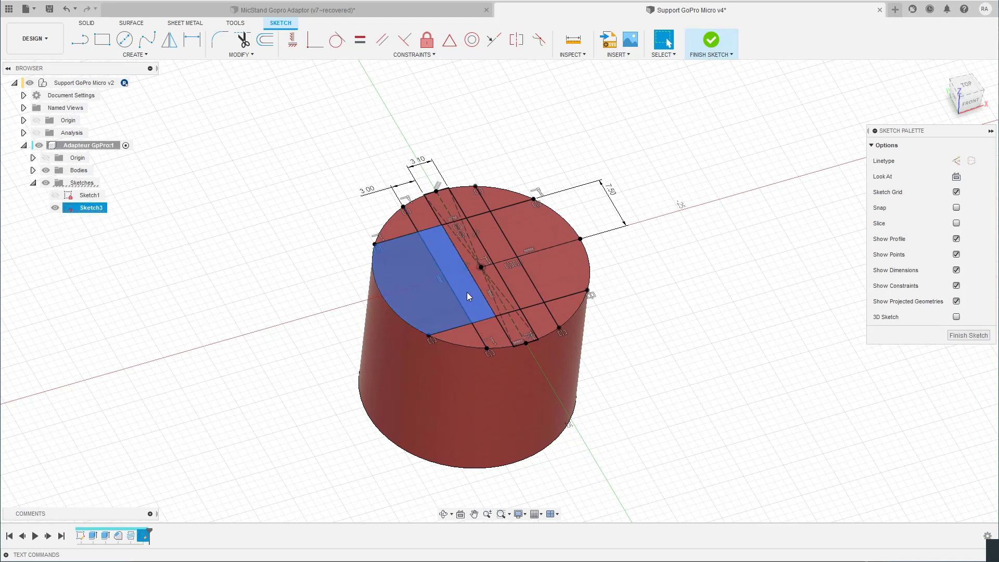
{"action": "left_click", "coordinate": [496, 279]}
{"action": "left_click", "coordinate": [514, 279]}
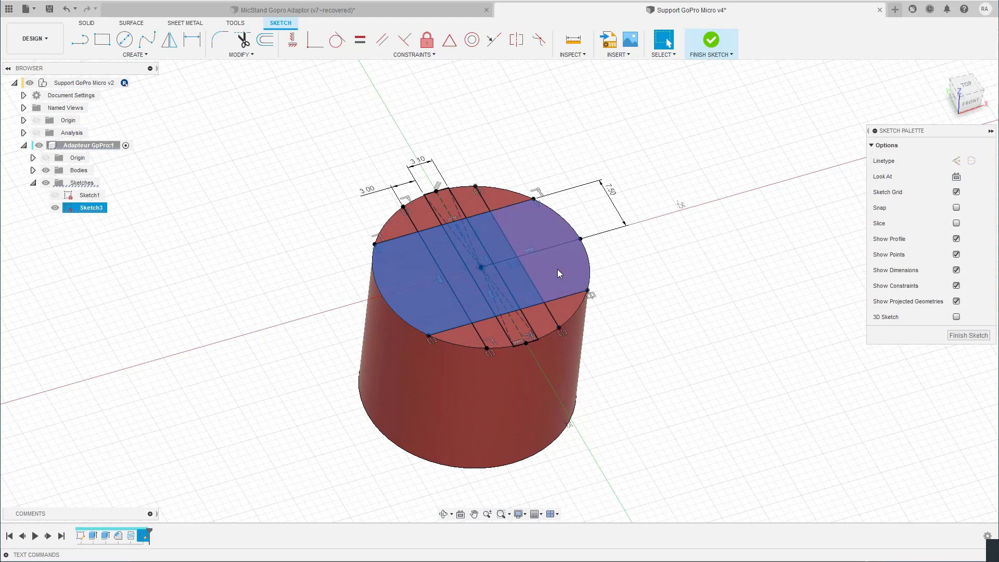
{"action": "key", "text": "e"}
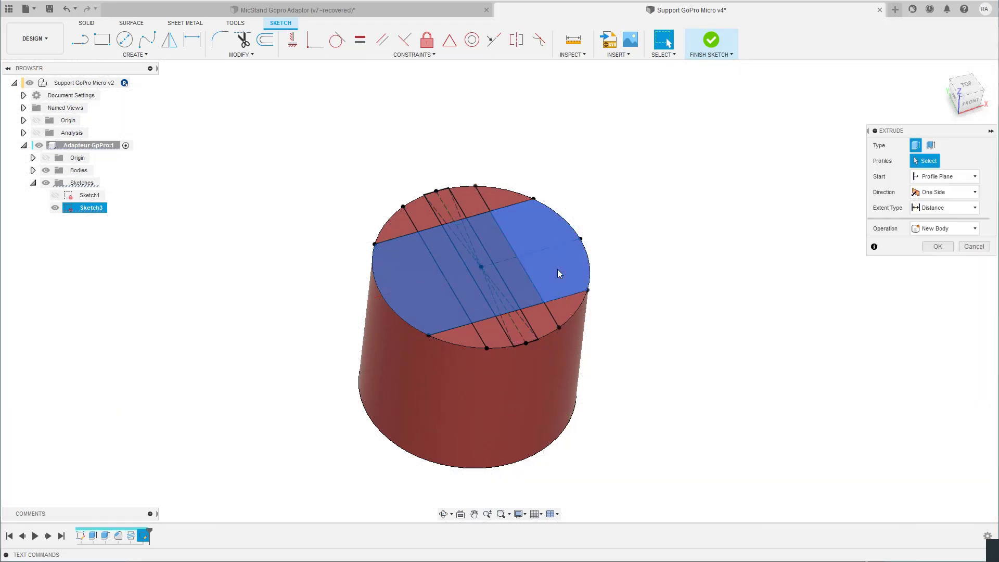
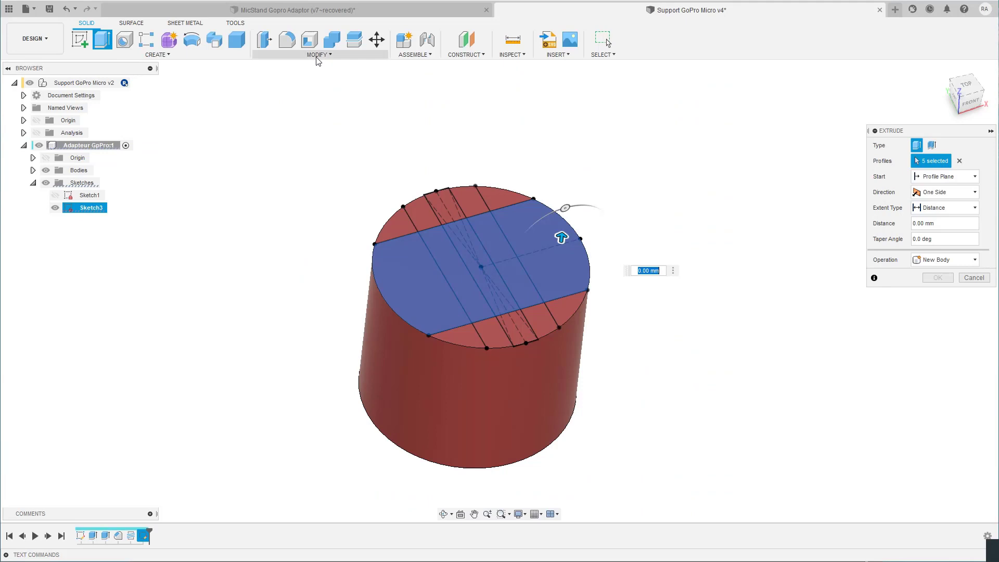
- Add a user parameter named HautRainures with unit mm and an expression of 16
{"action": "left_click", "coordinate": [318, 55]}
{"action": "left_click", "coordinate": [290, 274]}
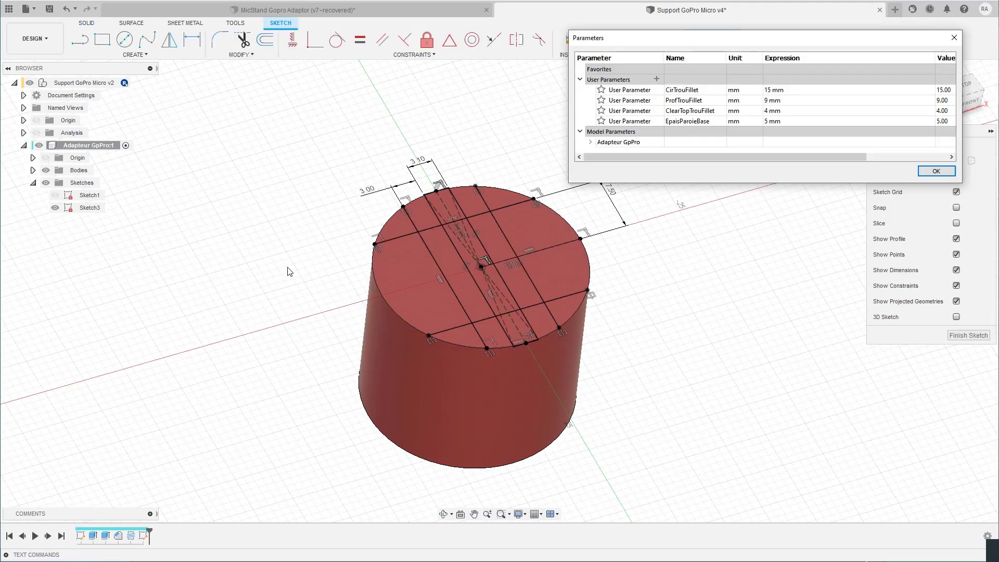
{"action": "left_click", "coordinate": [656, 79]}
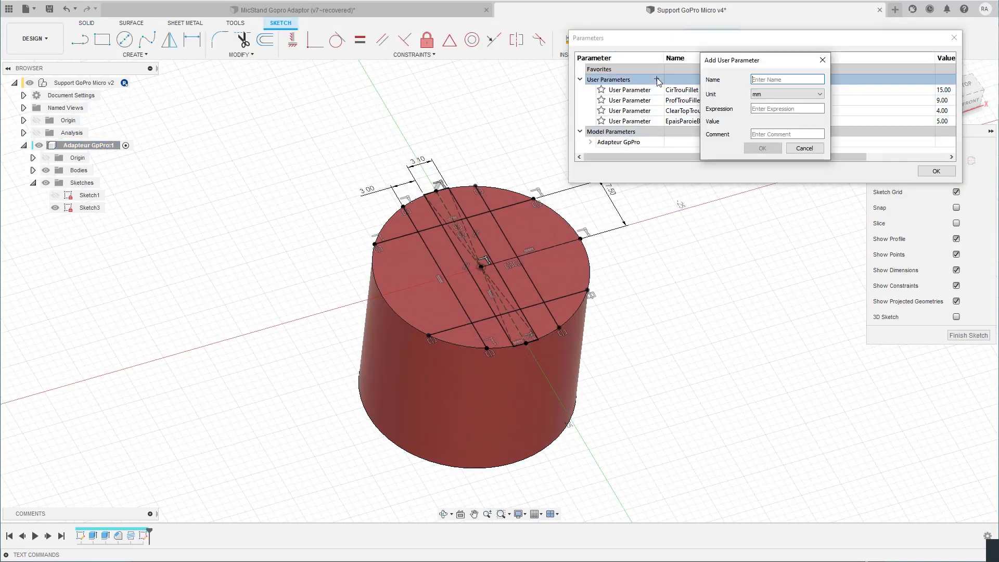
{"action": "type", "text": "HautRainures"}
{"action": "left_click", "coordinate": [759, 109]}
{"action": "type", "text": "16"}
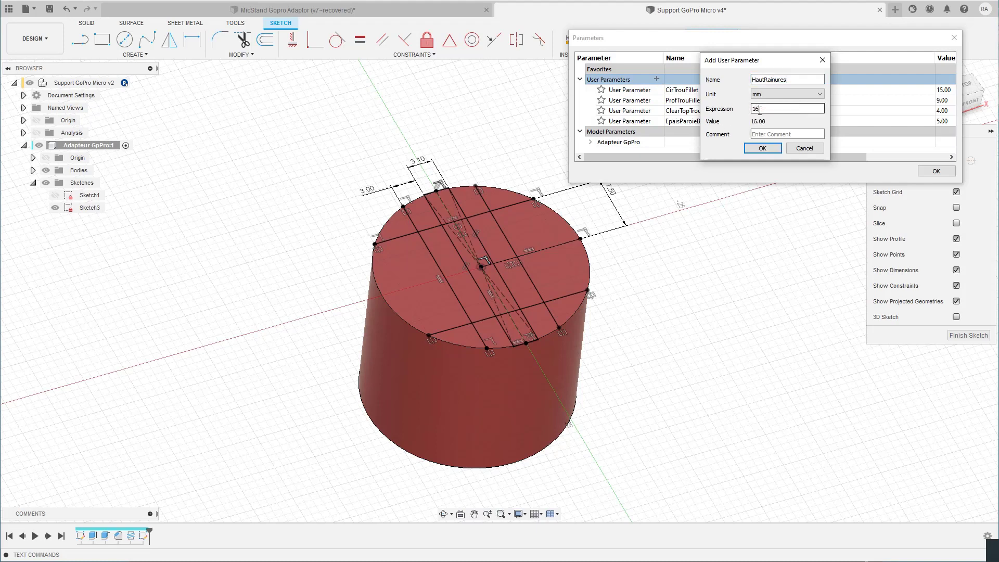
{"action": "key", "text": "Return"}
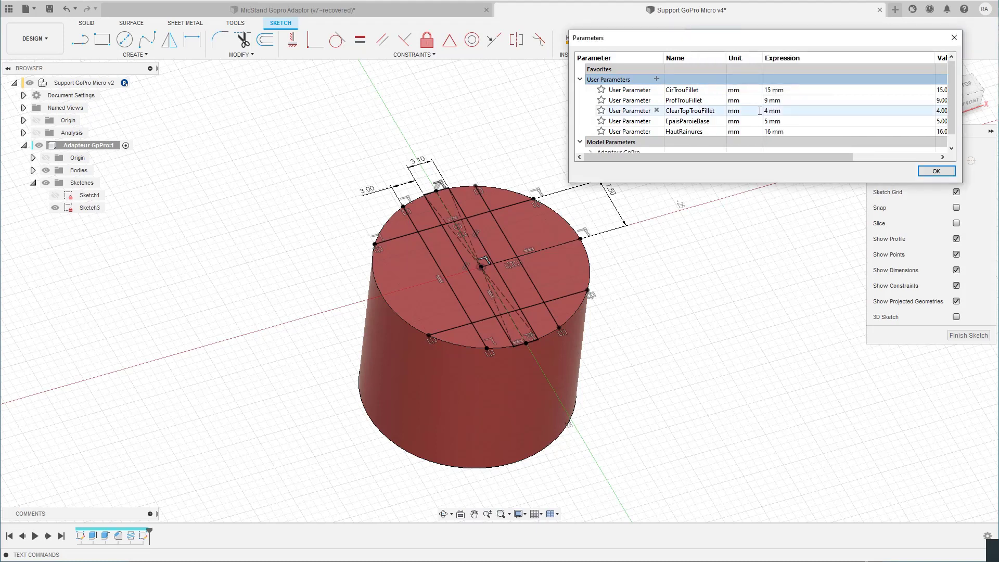
{"action": "left_click", "coordinate": [932, 172]}
- Extrude the five profiles between the two horizontal sketch lines upward by HautRainures, joined to the base
{"action": "left_click", "coordinate": [557, 269]}
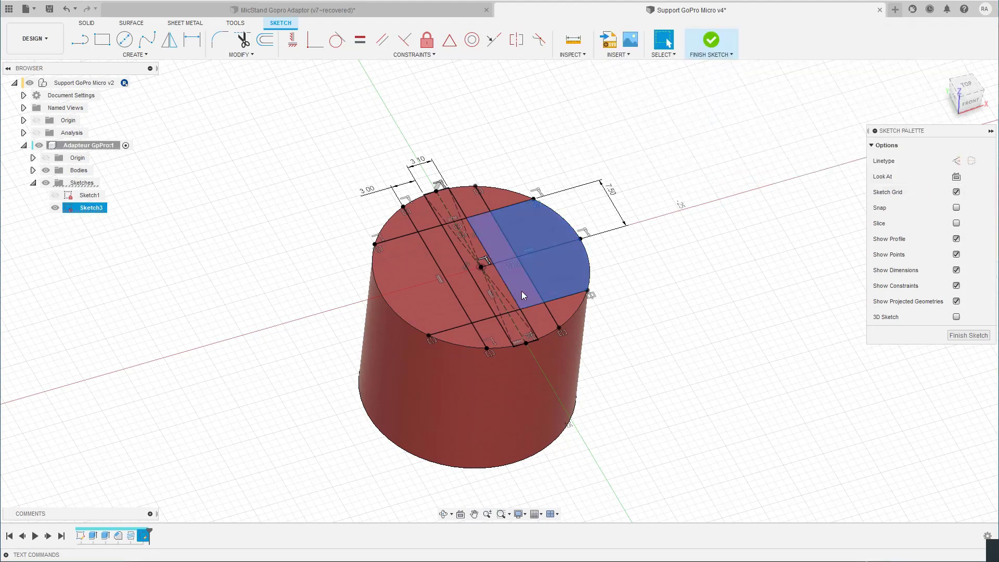
{"action": "left_click", "coordinate": [519, 290], "text": "shift"}
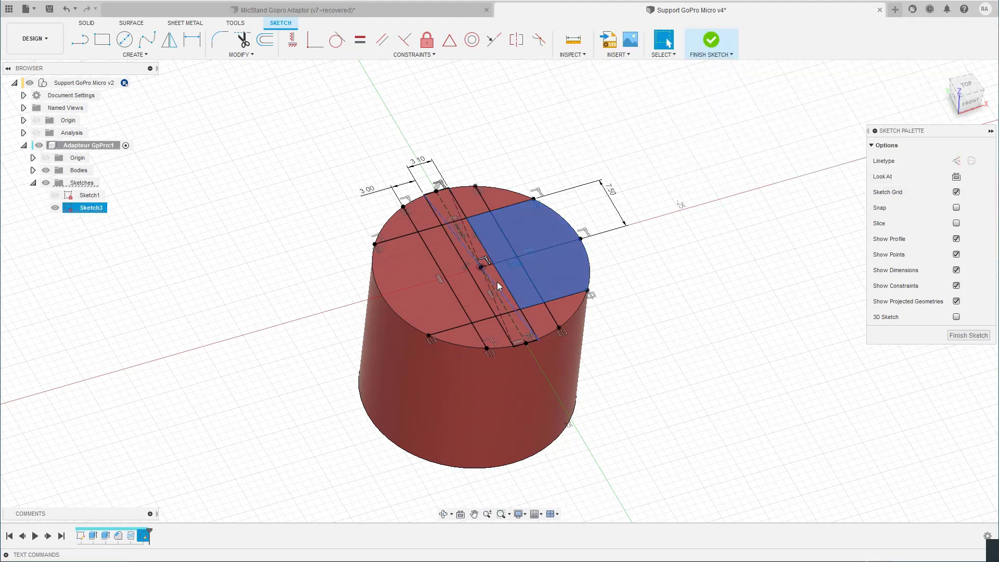
{"action": "left_click", "coordinate": [468, 290], "text": "shift"}
{"action": "left_click", "coordinate": [431, 299], "text": "shift"}
{"action": "key", "text": "e"}
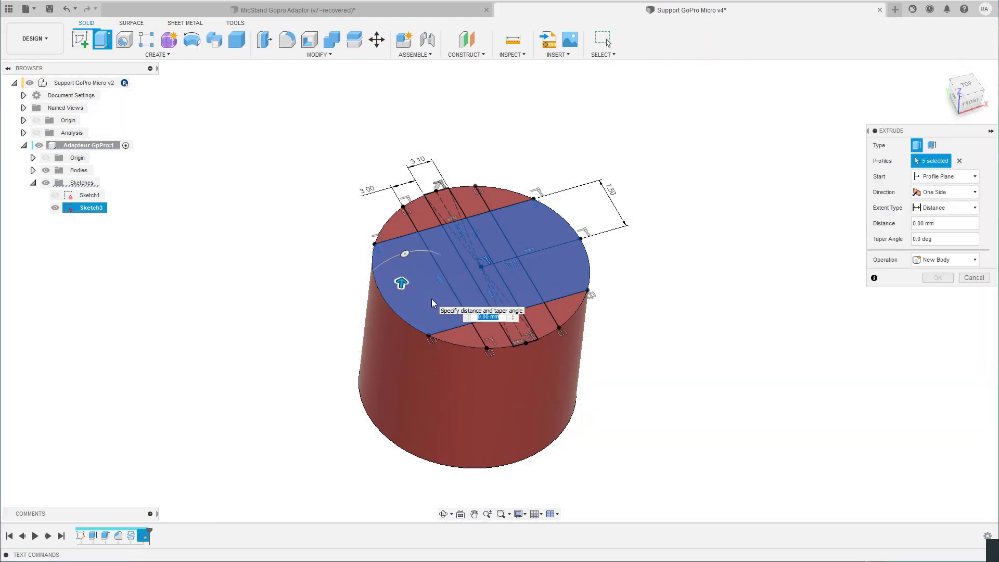
{"action": "type", "text": "hu"}
{"action": "key", "text": "BackSpace"}
{"action": "type", "text": "a"}
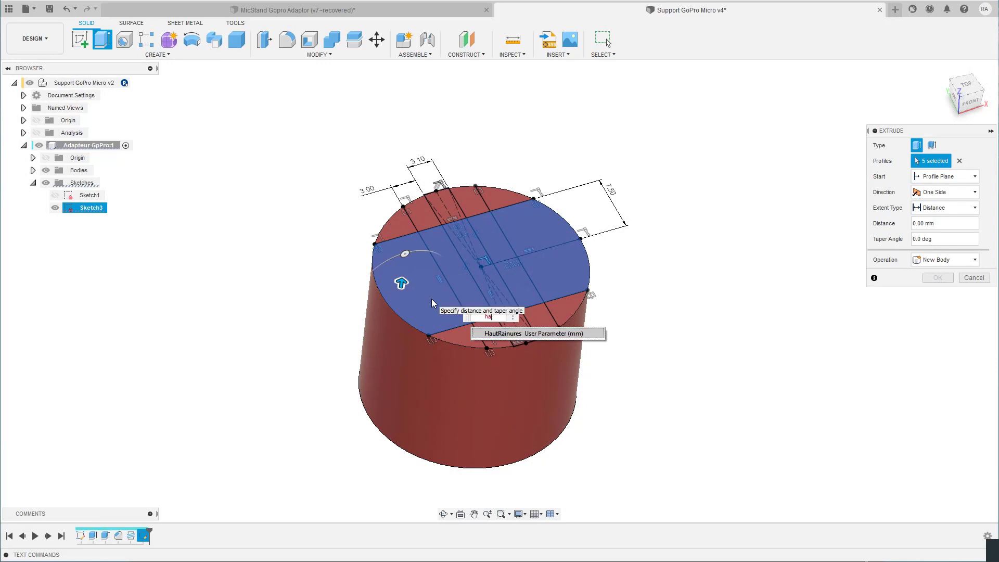
{"action": "left_click", "coordinate": [500, 333]}
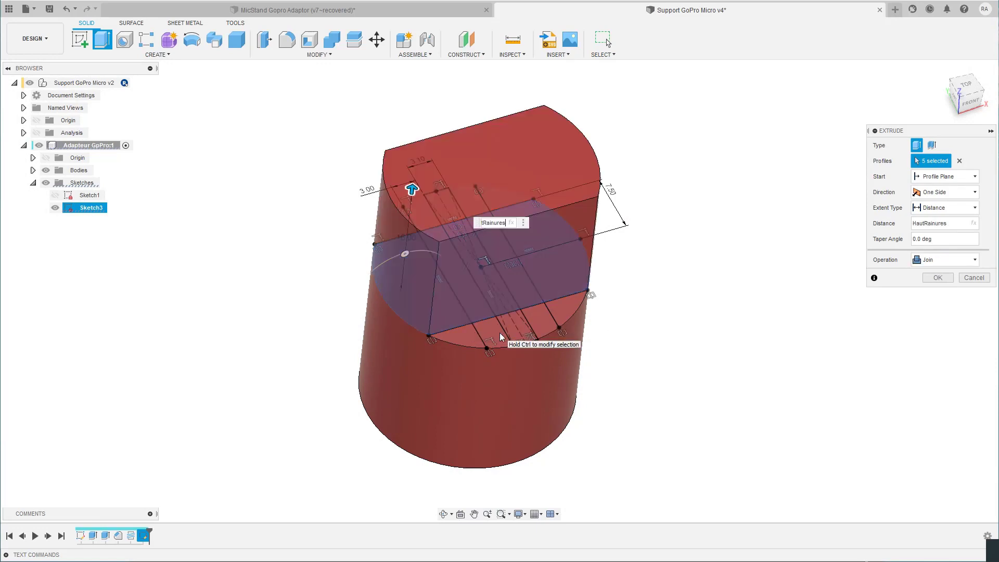
{"action": "key", "text": "Return"}
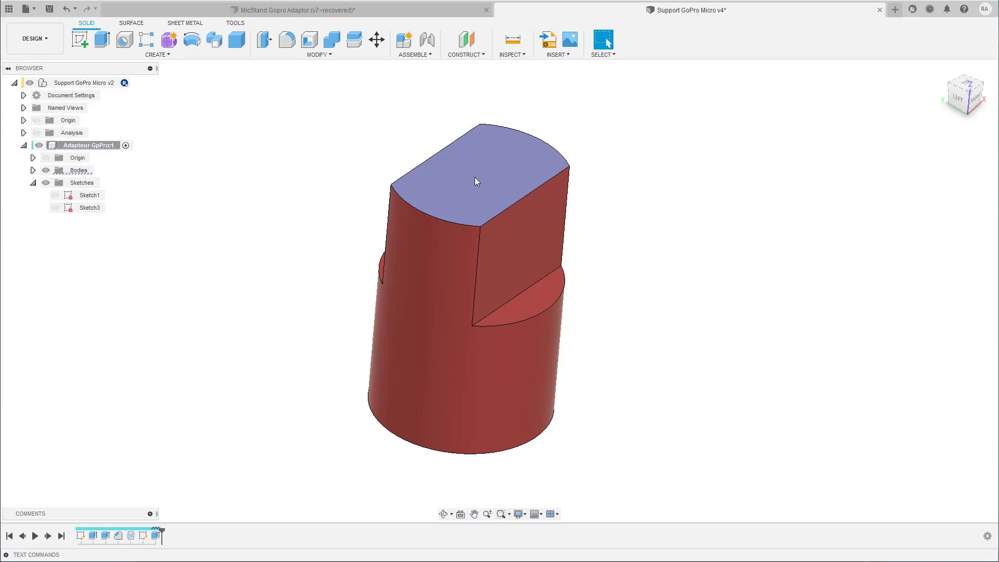
- Apply a full round fillet to the top face of the extruded block
{"action": "key", "text": "f"}
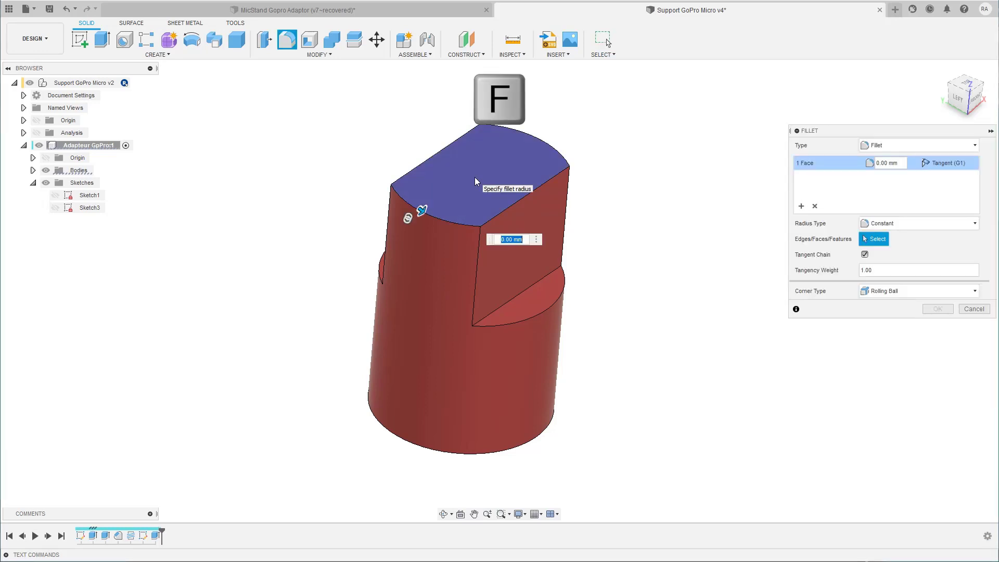
{"action": "left_click", "coordinate": [892, 144]}
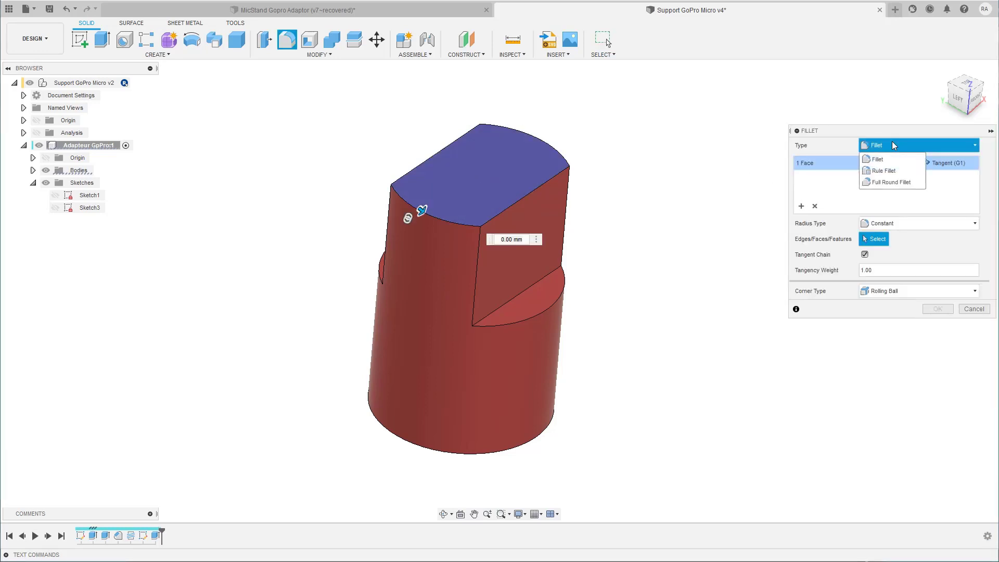
{"action": "left_click", "coordinate": [886, 181]}
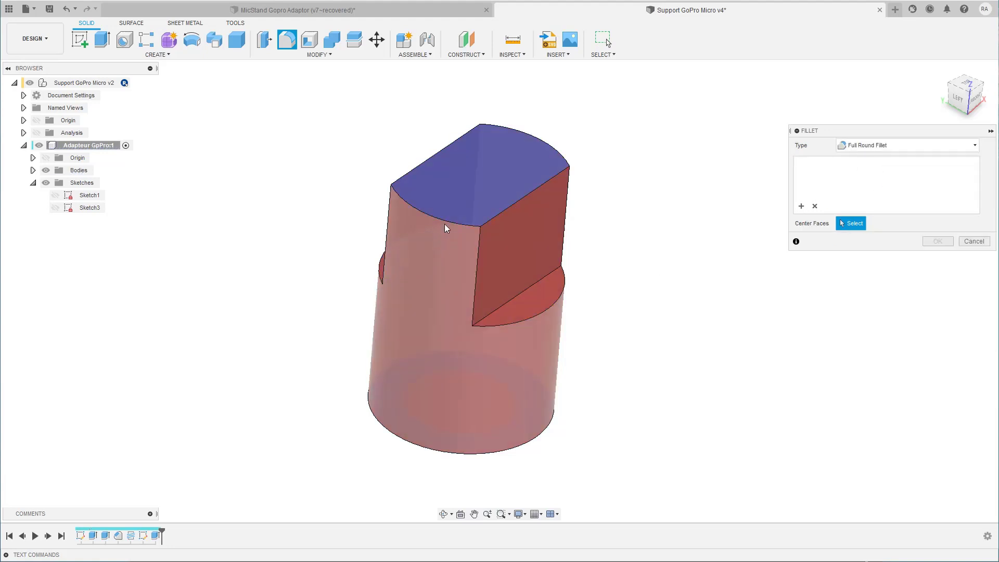
{"action": "left_click", "coordinate": [457, 189]}
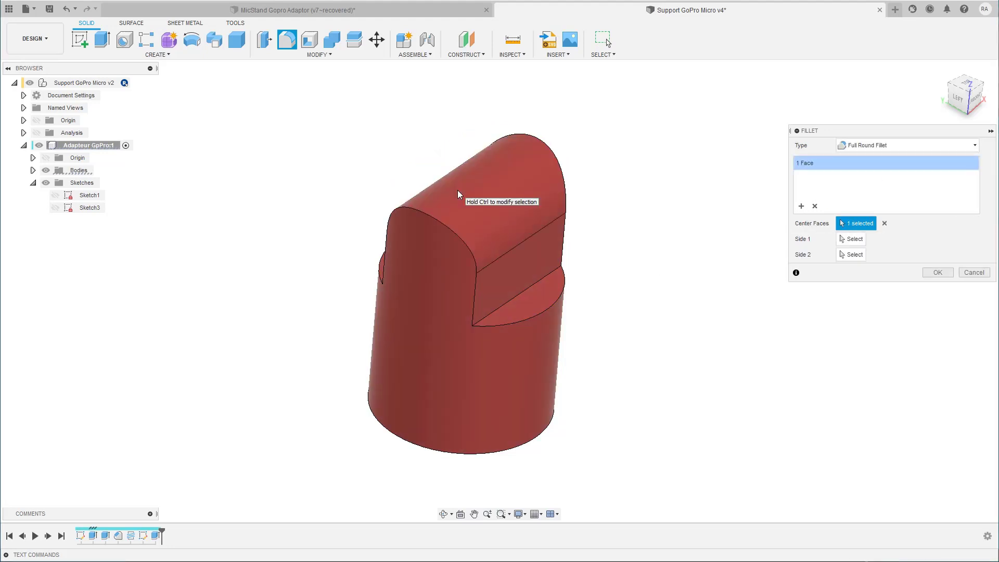
{"action": "key", "text": "Return"}
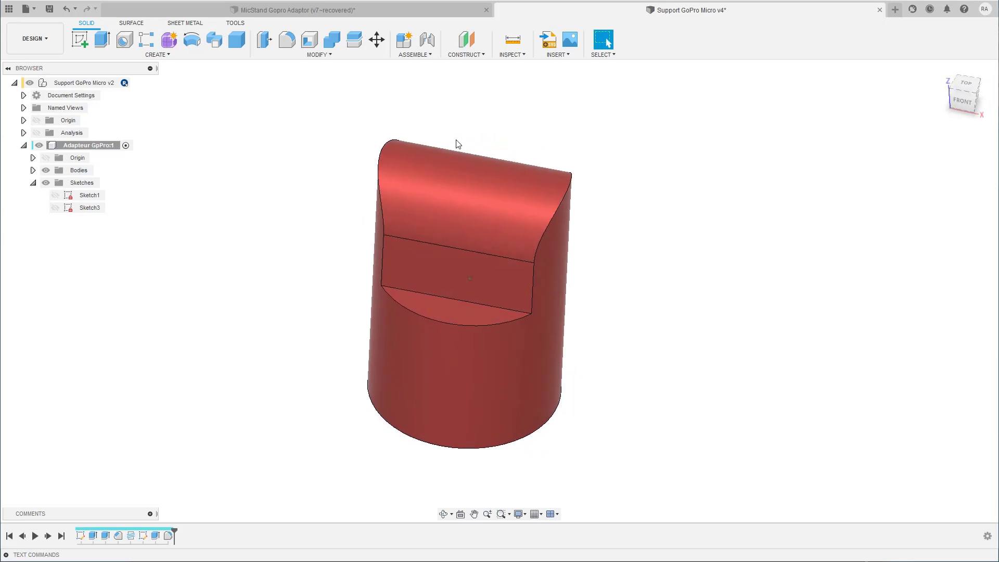
- Show Sketch3 and extrude its two outer groove profiles through the rounded block by HautRainures as a cut
{"action": "left_click", "coordinate": [55, 207]}
{"action": "left_click", "coordinate": [55, 208]}
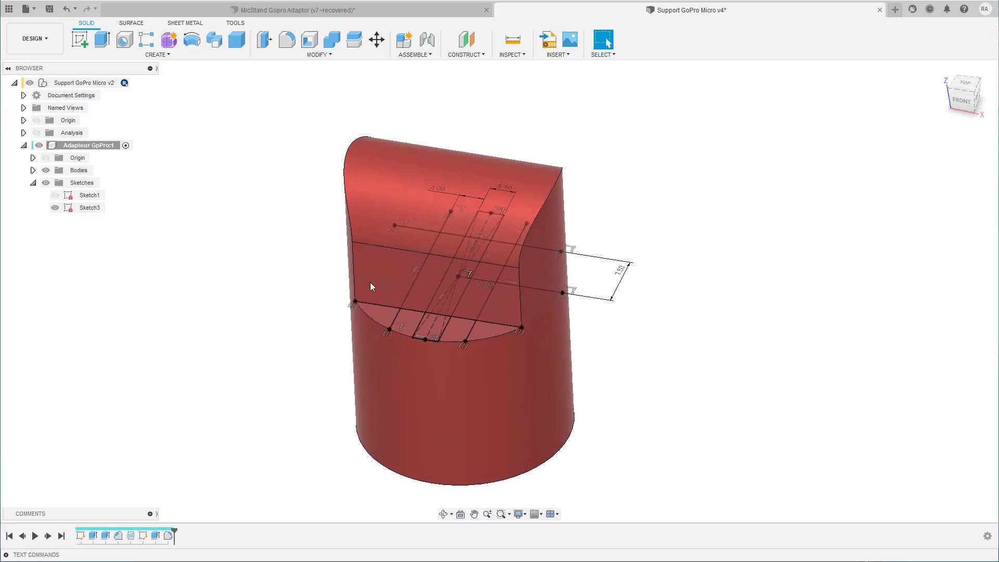
{"action": "left_click", "coordinate": [473, 295]}
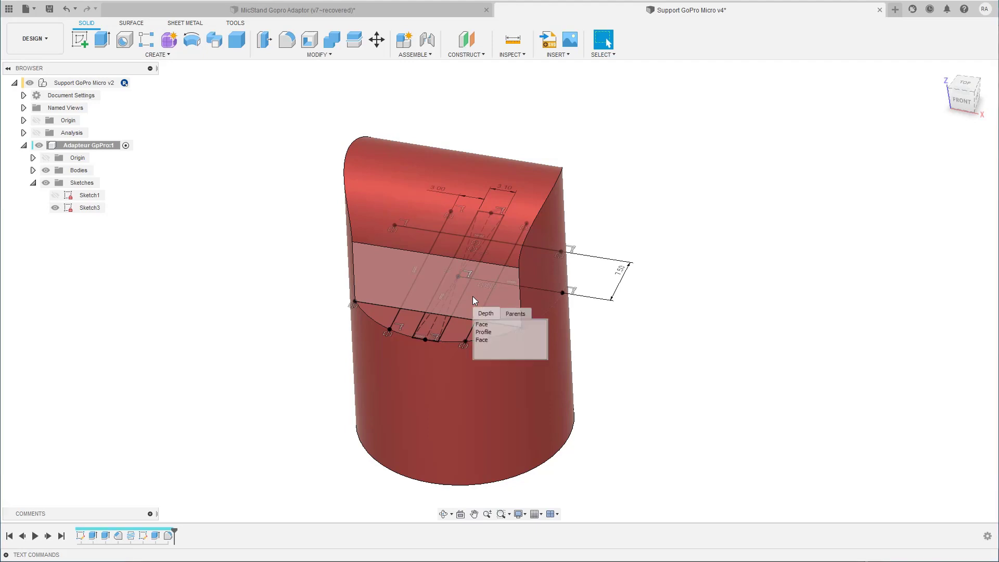
{"action": "left_click", "coordinate": [479, 332]}
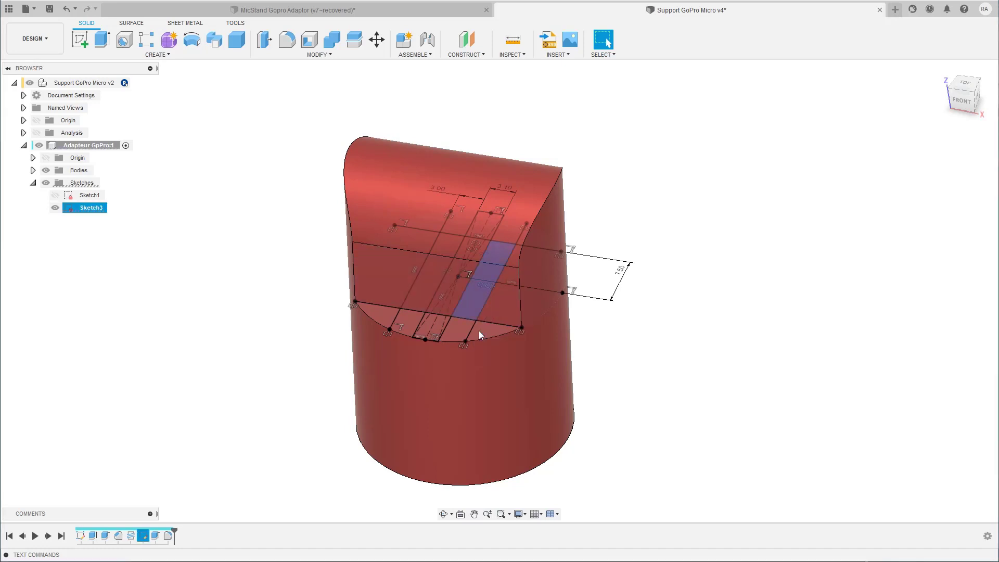
{"action": "key", "text": "shift"}
{"action": "left_click", "coordinate": [426, 283], "text": "shift"}
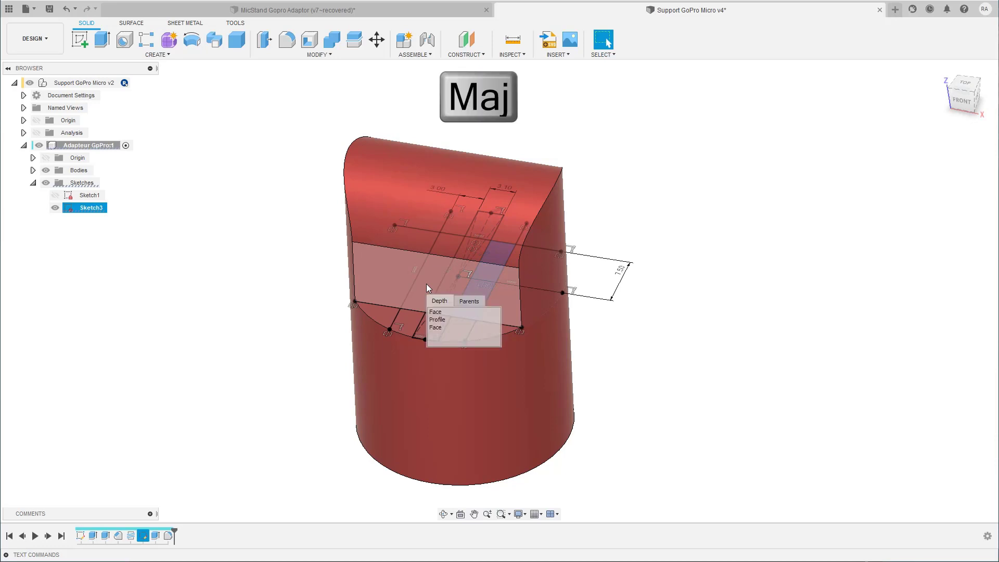
{"action": "left_click", "coordinate": [429, 319]}
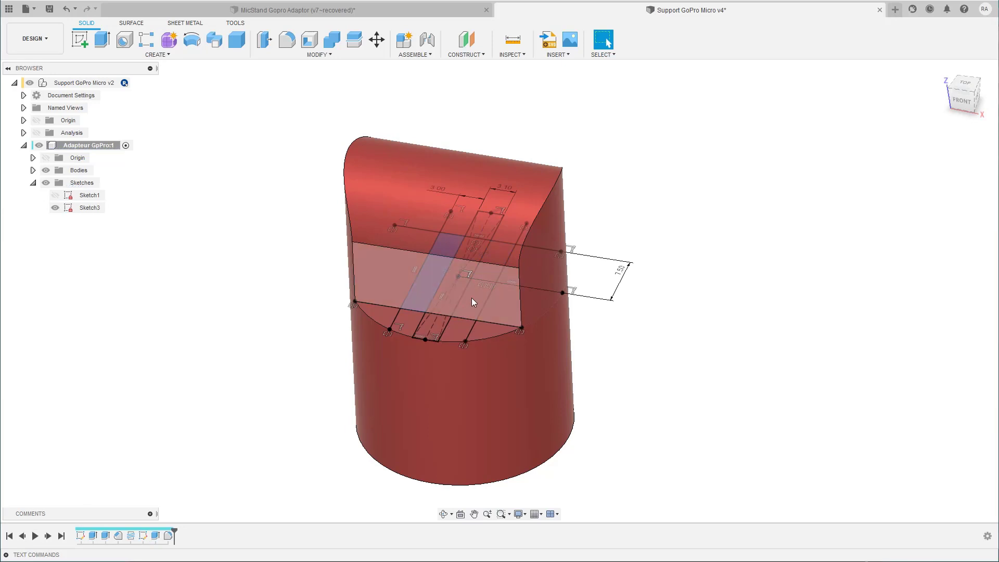
{"action": "key", "text": "shift"}
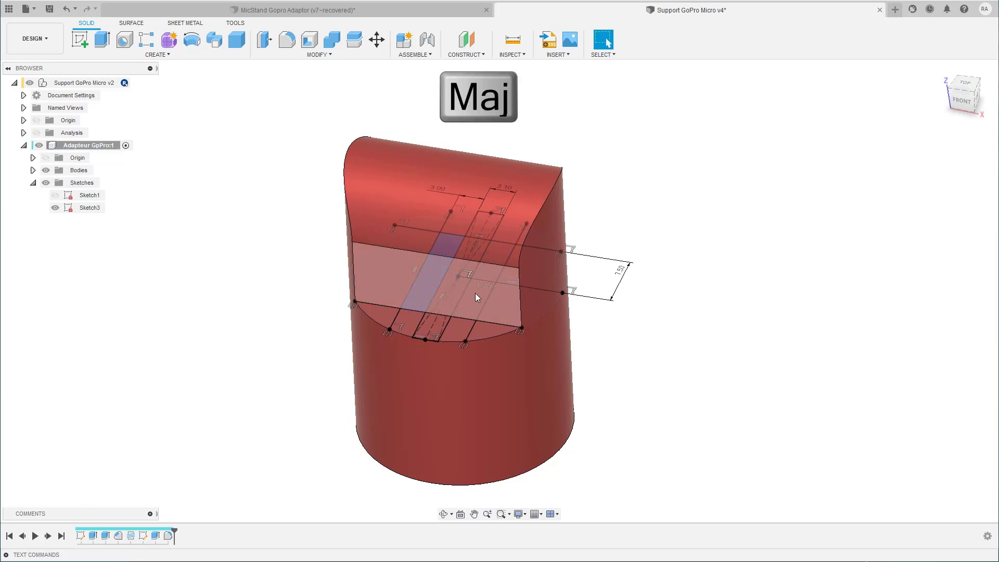
{"action": "left_click", "coordinate": [476, 294], "text": "shift"}
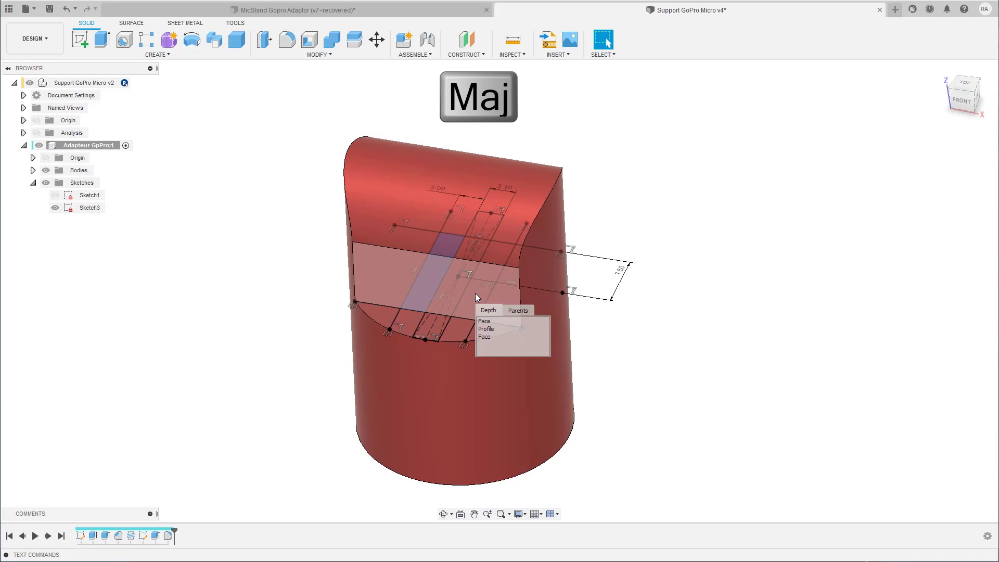
{"action": "left_click", "coordinate": [483, 331], "text": "shift"}
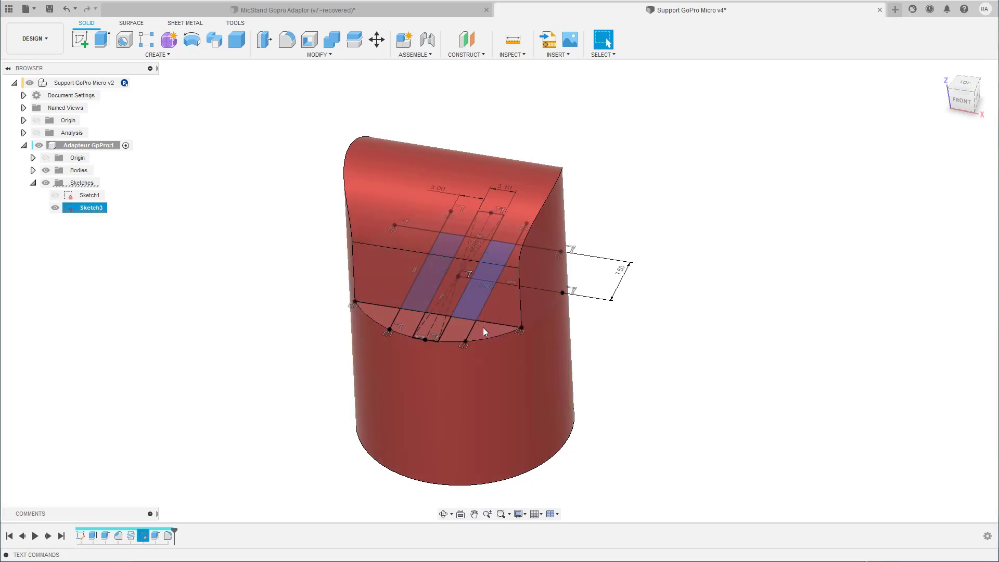
{"action": "mouse_move", "coordinate": [482, 328]}
{"action": "middle_mouse_down", "text": "shift"}
{"action": "mouse_move", "coordinate": [482, 295]}
{"action": "mouse_move", "coordinate": [488, 310]}
{"action": "mouse_move", "coordinate": [461, 310]}
{"action": "middle_mouse_up", "text": "shift"}
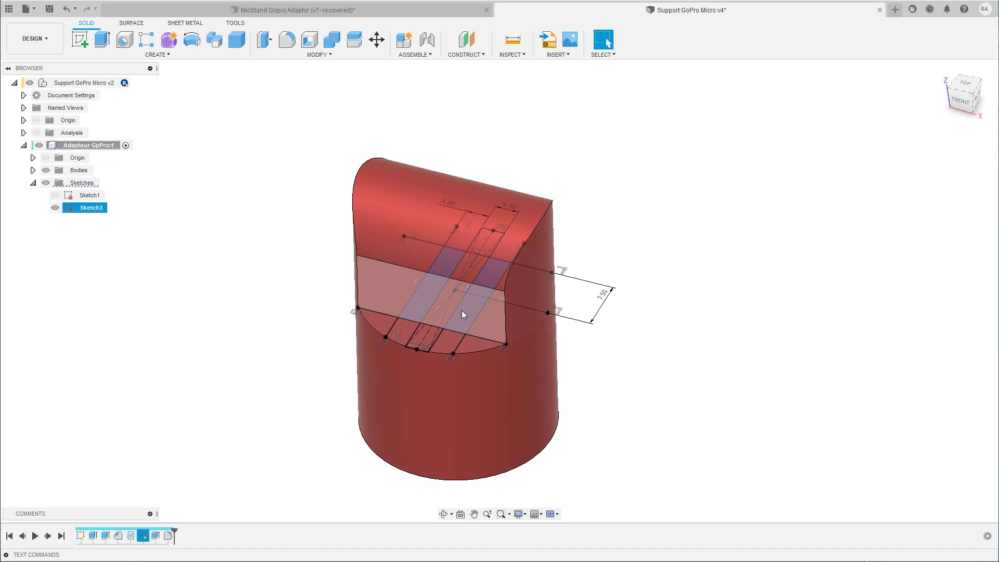
{"action": "key", "text": "e"}
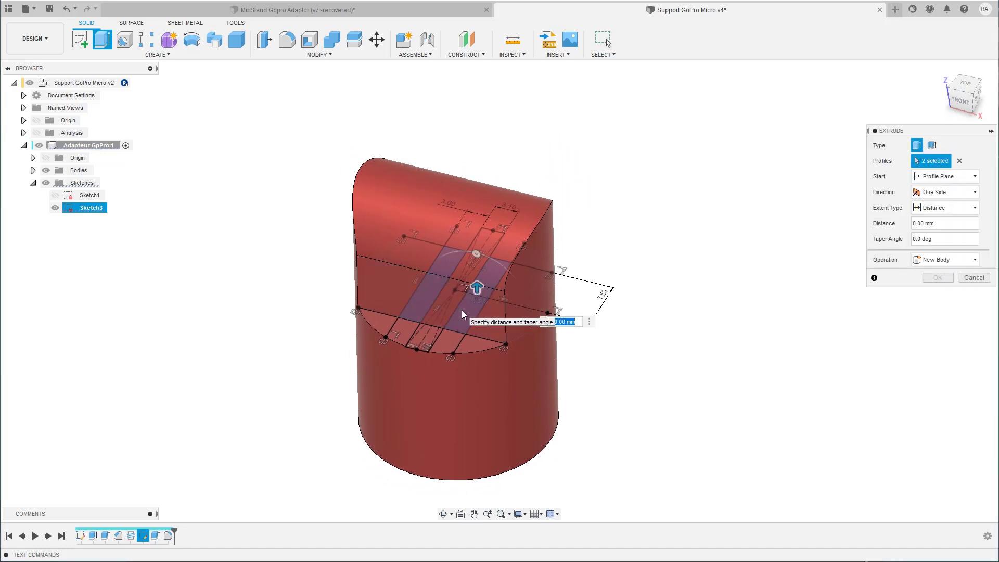
{"action": "type", "text": "hau"}
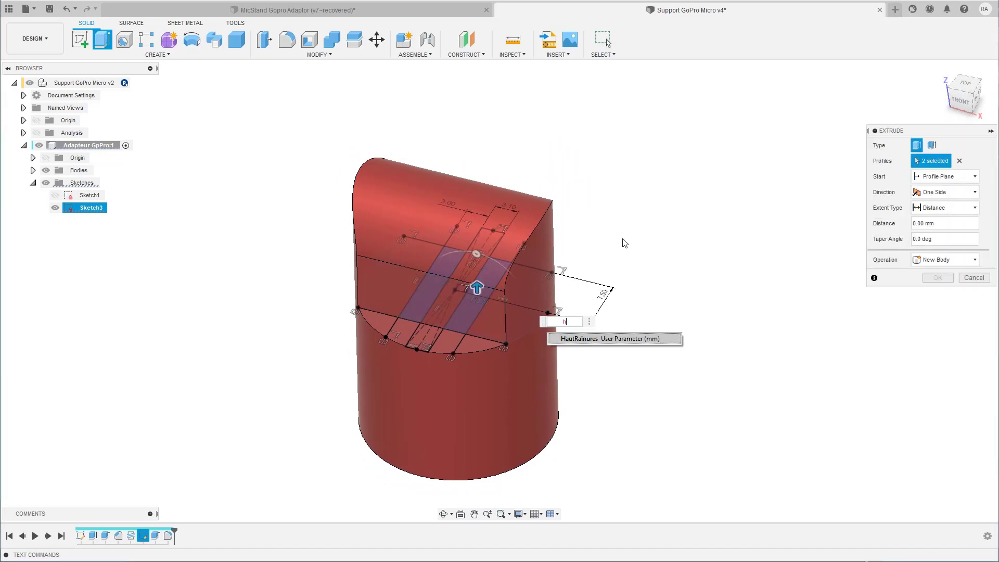
{"action": "left_click", "coordinate": [591, 340]}
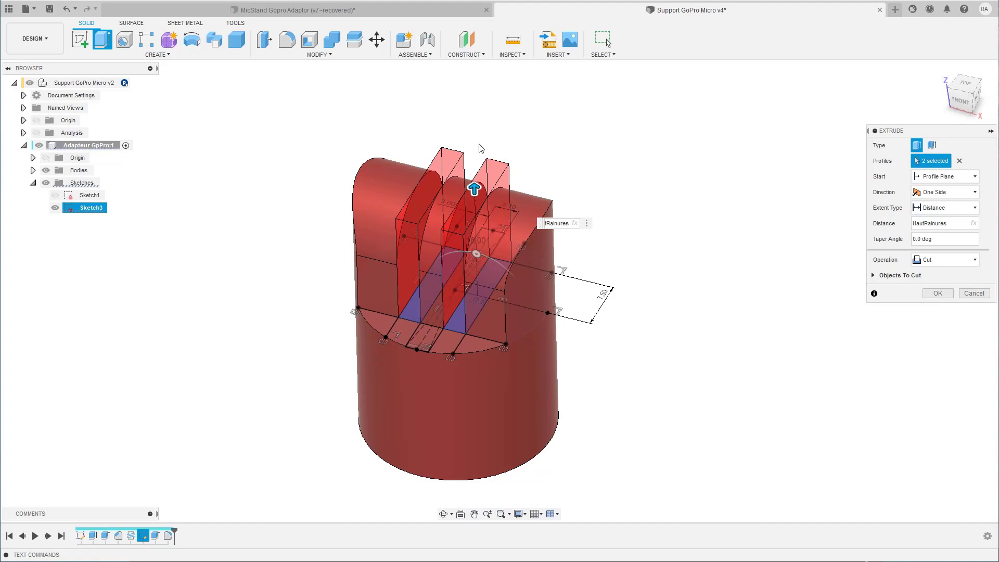
{"action": "key", "text": "Return"}
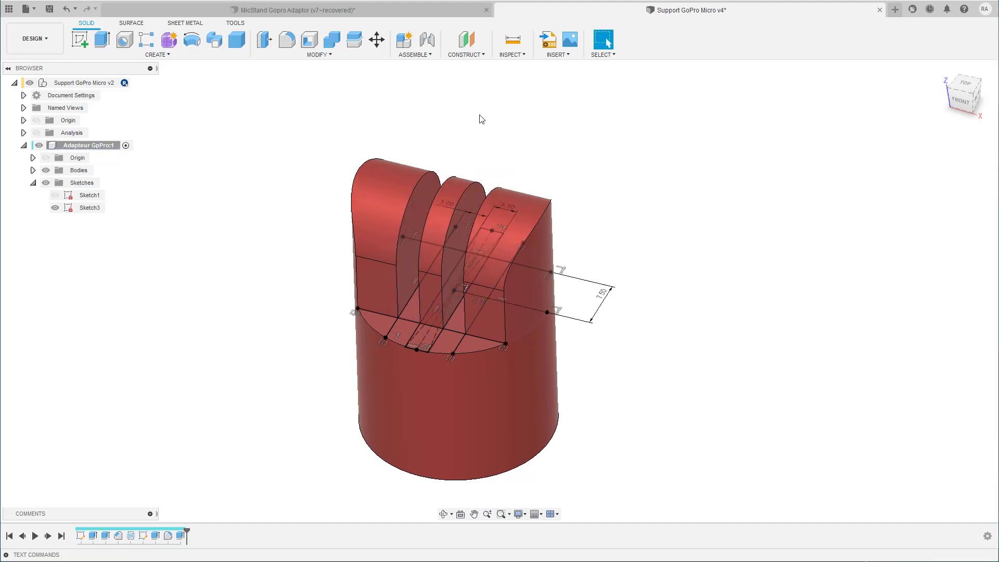
- Hide Sketch3 so only the slotted adapter body is displayed
{"action": "middle_click_drag", "start_coordinate": [479, 118], "coordinate": [448, 118], "text": "shift"}
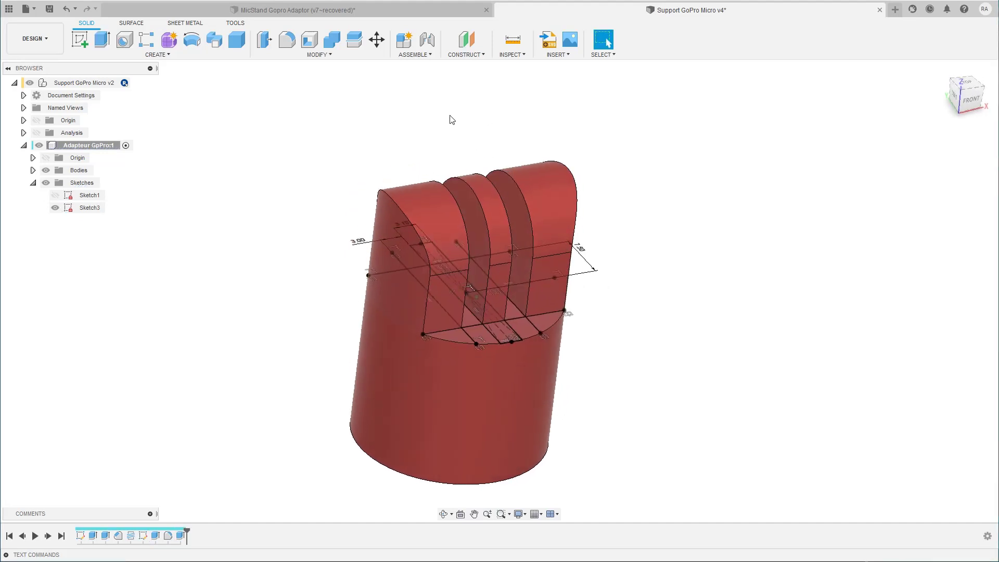
{"action": "left_click", "coordinate": [54, 208]}
{"action": "middle_click_drag", "start_coordinate": [307, 212], "coordinate": [333, 215], "text": "shift"}
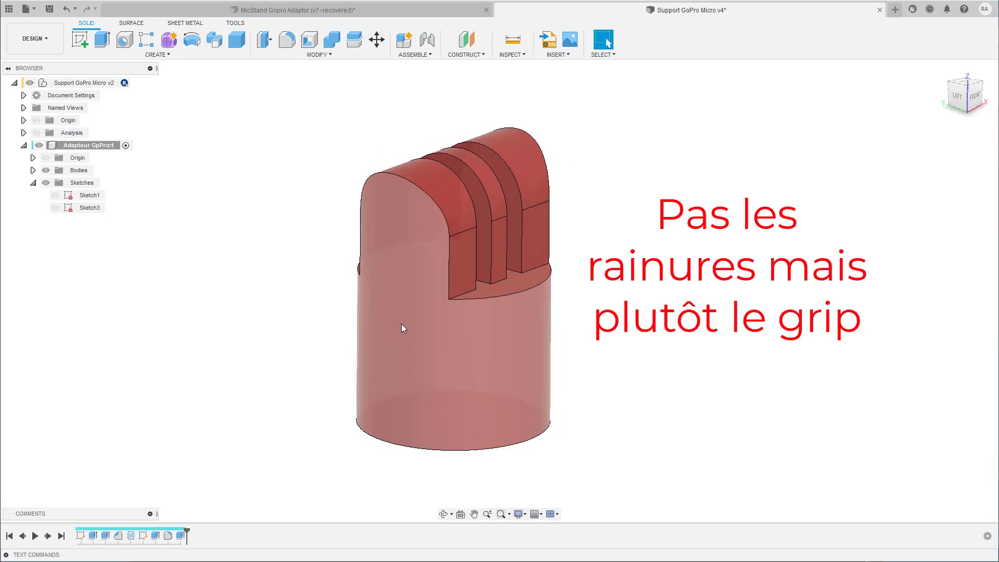
- Start a new sketch on the ring-shaped bottom face around the threaded hole
{"action": "middle_click_drag", "start_coordinate": [308, 261], "coordinate": [301, 262], "text": "shift"}
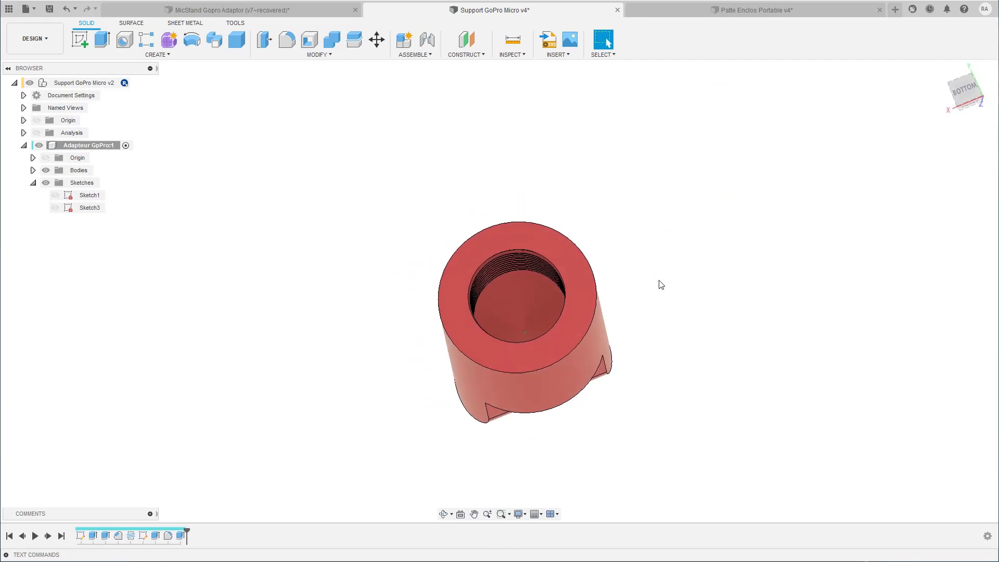
{"action": "middle_click_drag", "start_coordinate": [660, 283], "coordinate": [408, 266], "text": "shift"}
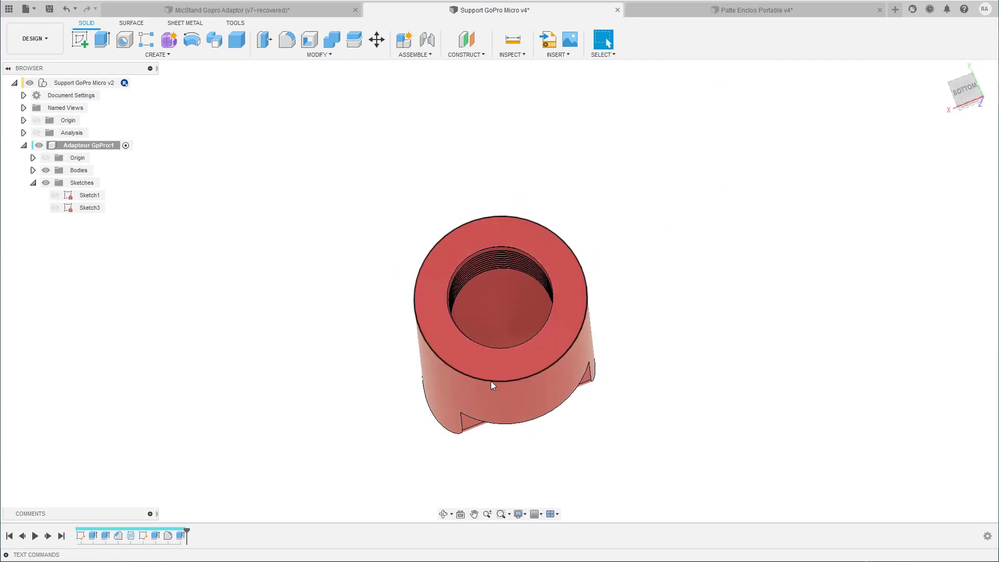
{"action": "middle_click_drag", "start_coordinate": [491, 380], "coordinate": [476, 285], "text": "shift"}
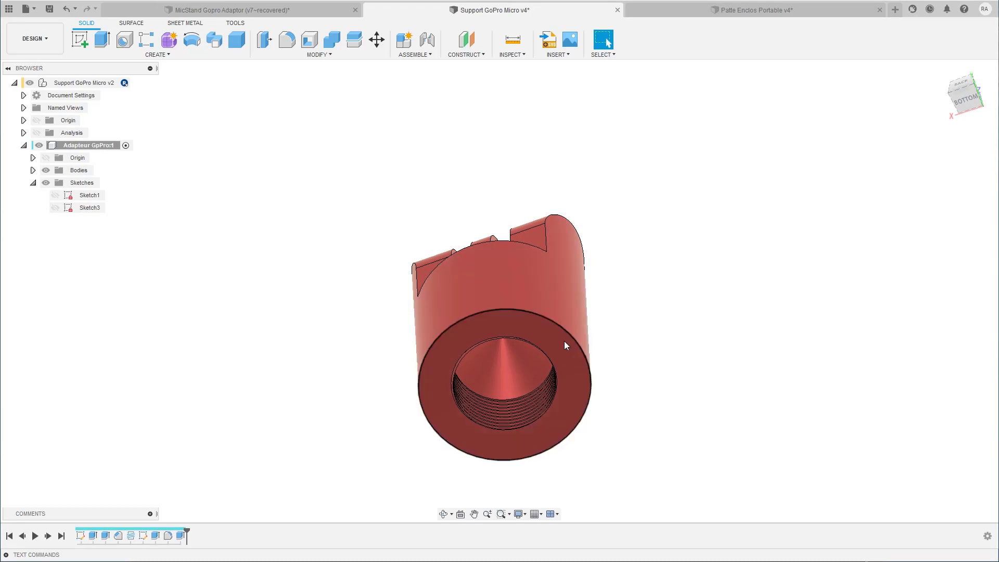
{"action": "middle_click_drag", "start_coordinate": [564, 341], "coordinate": [440, 333], "text": "shift"}
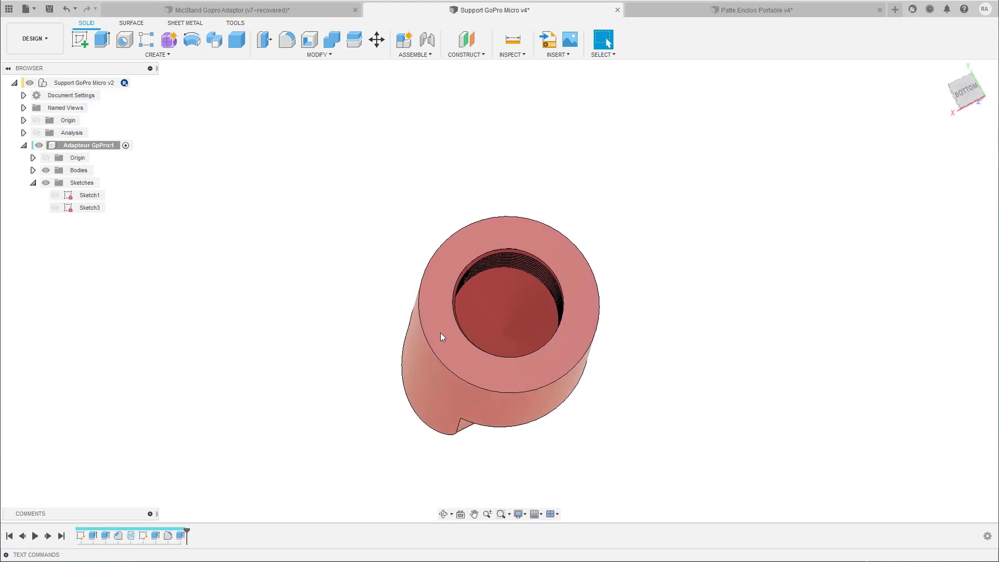
{"action": "scroll", "coordinate": [440, 332], "scroll_direction": "up", "scroll_amount": 5}
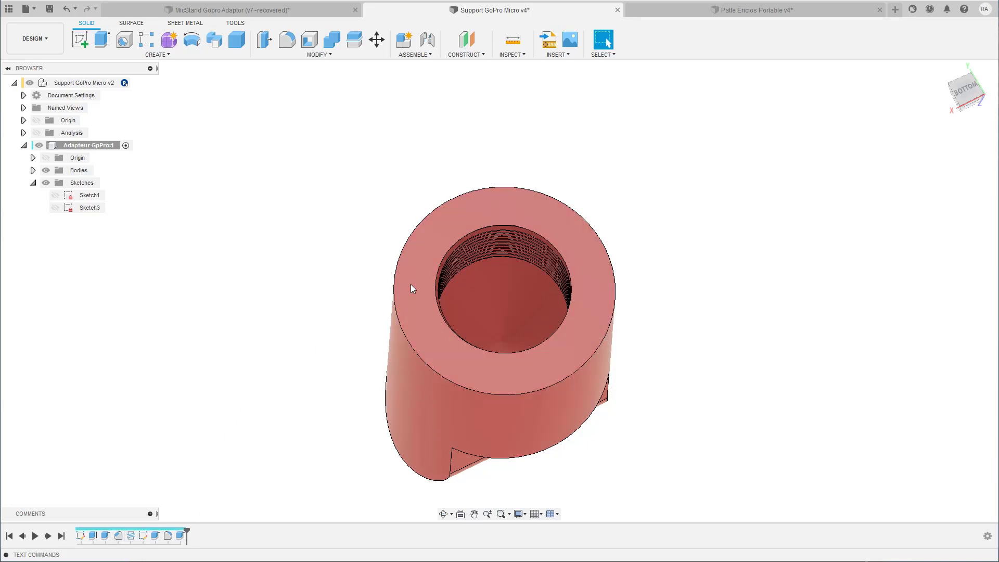
{"action": "scroll", "coordinate": [410, 289], "scroll_direction": "up", "scroll_amount": 2}
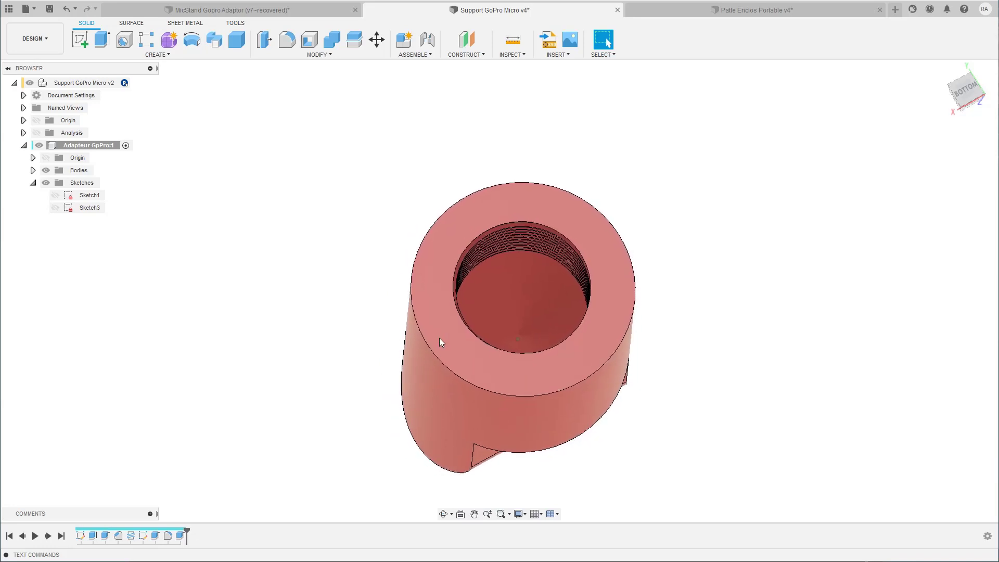
{"action": "left_click", "coordinate": [435, 268]}
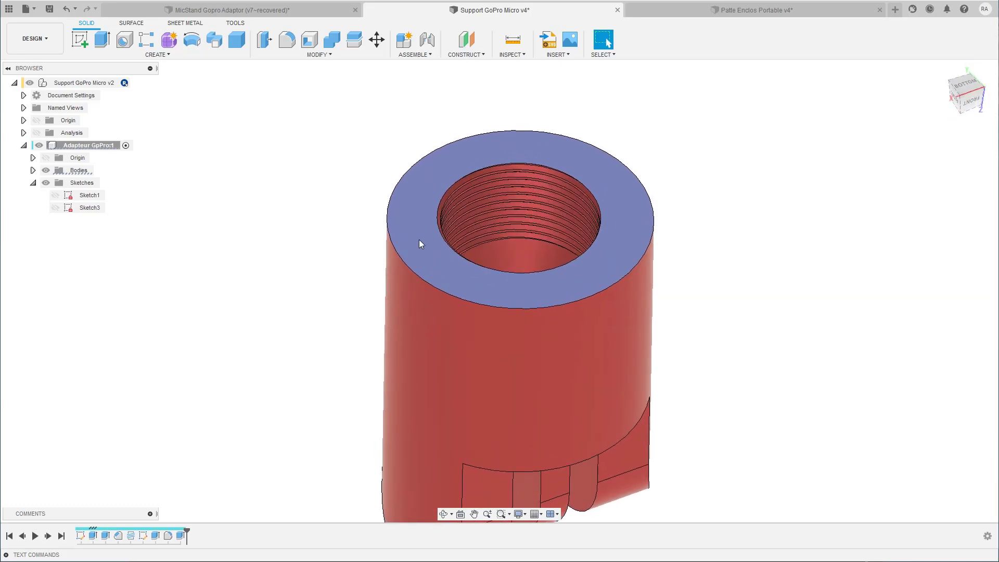
{"action": "left_click", "coordinate": [81, 41]}
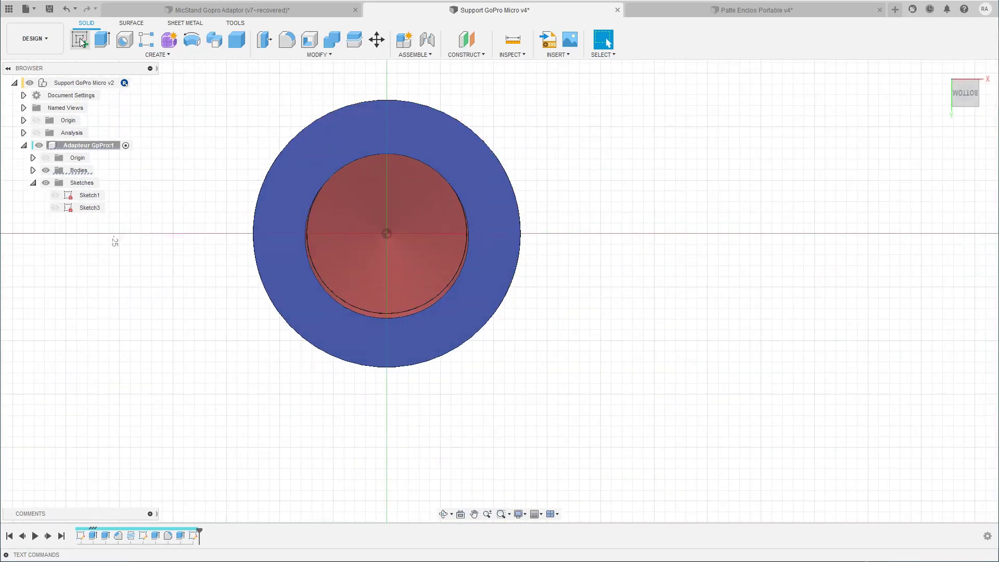
{"action": "middle_click_drag", "start_coordinate": [135, 160], "coordinate": [264, 236]}
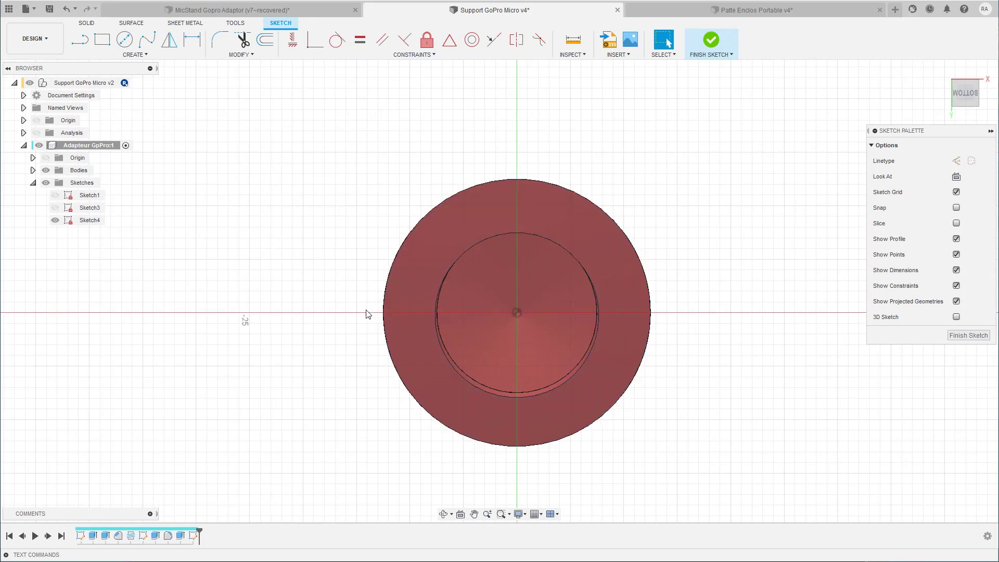
{"action": "left_click", "coordinate": [388, 326]}
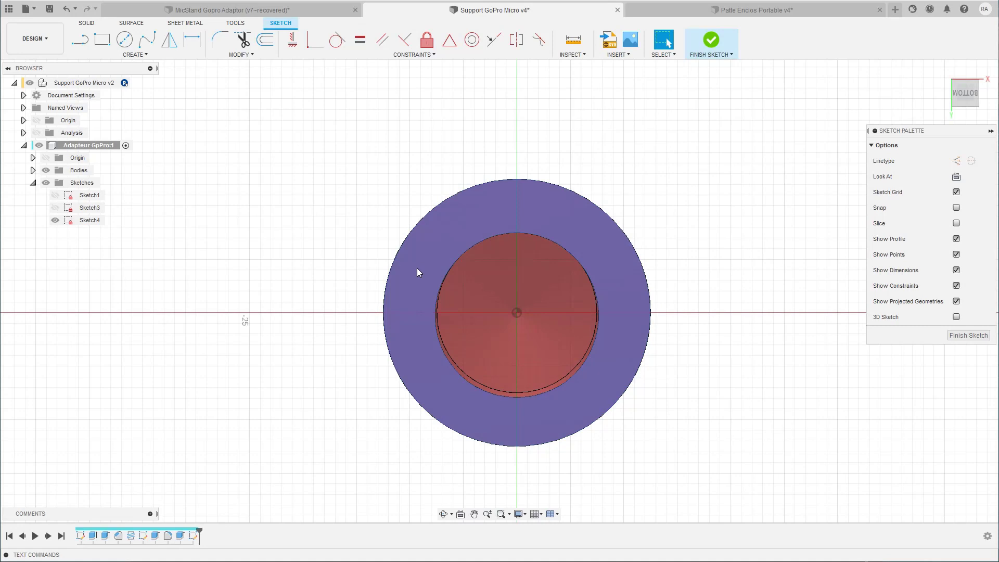
{"action": "left_click", "coordinate": [385, 308]}
- Add a user parameter named CirGrip with unit mm and an expression of 2.5
{"action": "left_click", "coordinate": [235, 56]}
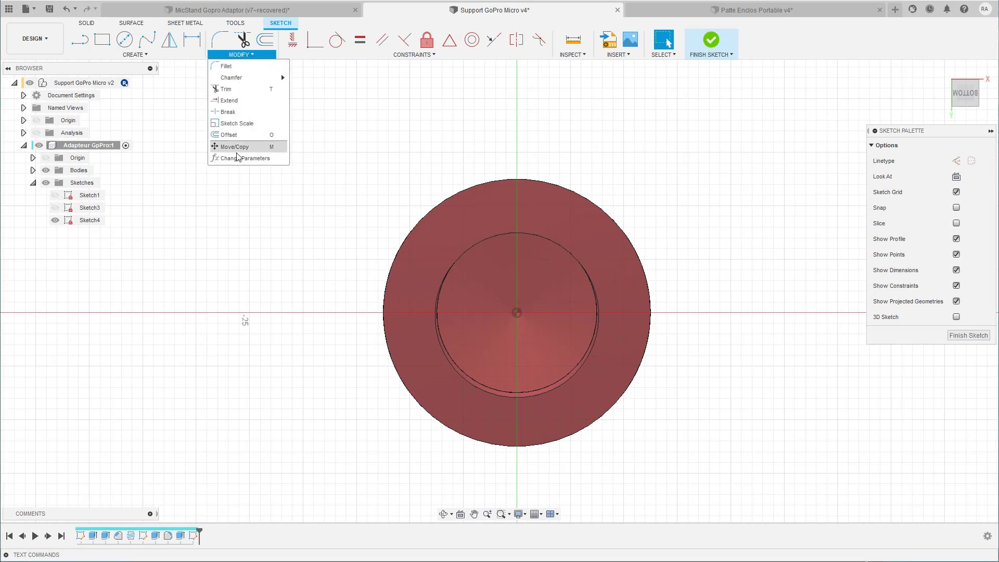
{"action": "left_click", "coordinate": [237, 159]}
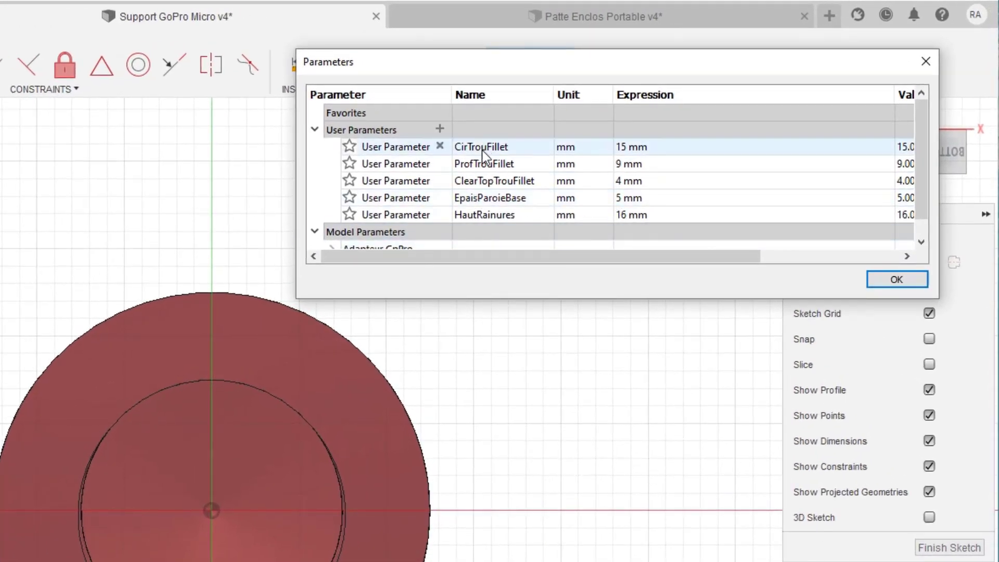
{"action": "left_click", "coordinate": [439, 128]}
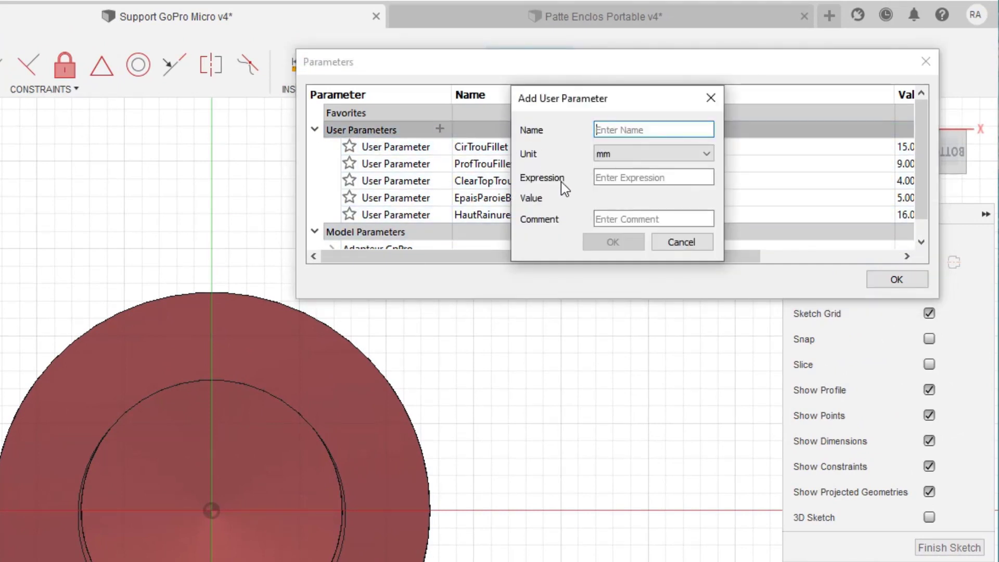
{"action": "type", "text": "CirGrip"}
{"action": "left_click", "coordinate": [612, 177]}
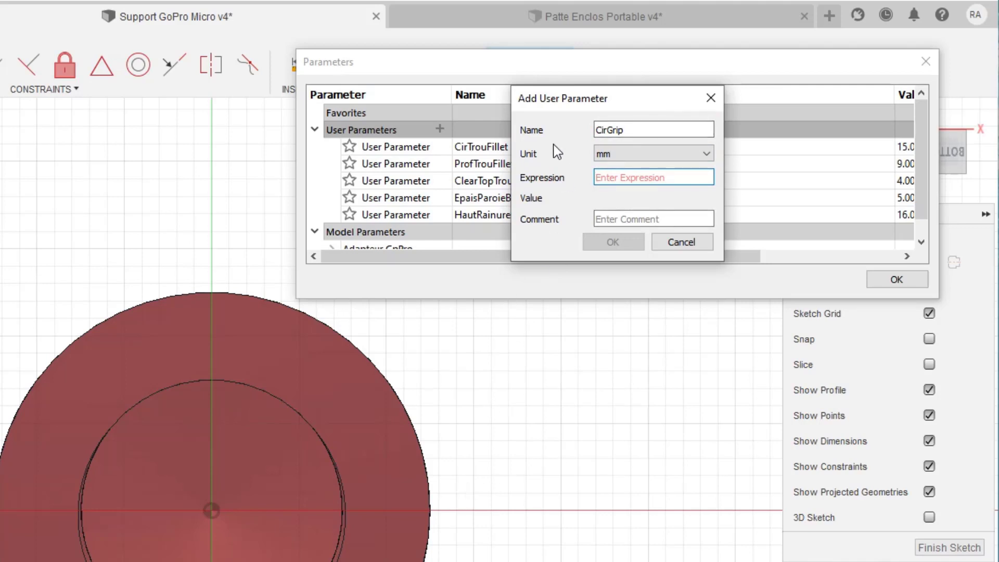
{"action": "type", "text": "2.5"}
{"action": "key", "text": "Return"}
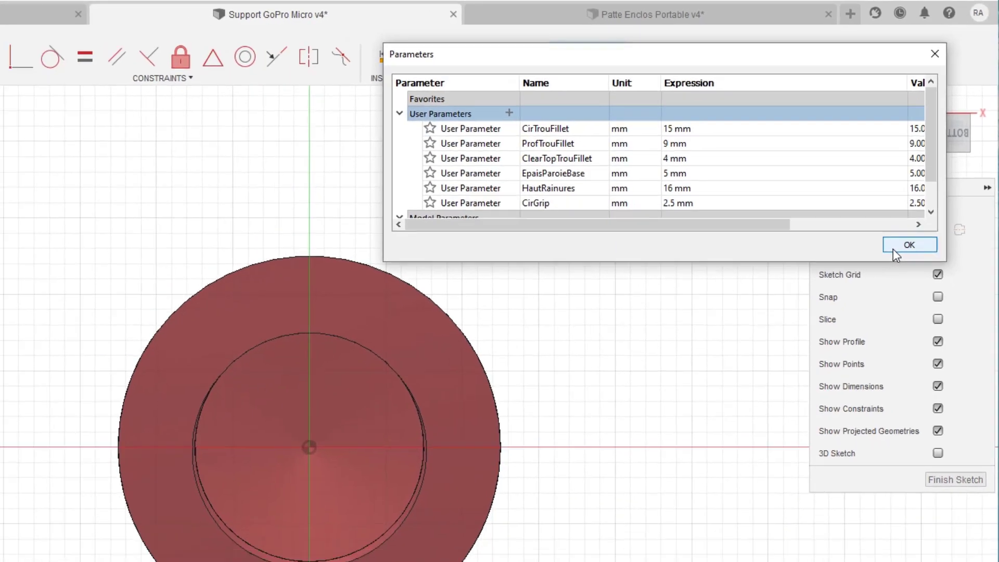
{"action": "left_click", "coordinate": [896, 280]}
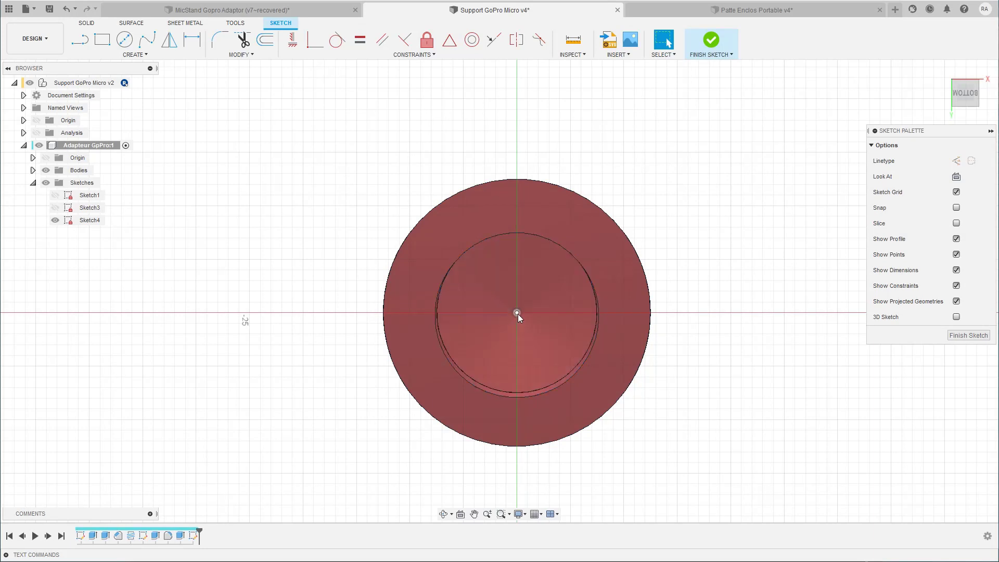
- Draw a horizontal 12.5 mm line from the sketch origin to the base's outer circular edge
{"action": "key", "text": "l"}
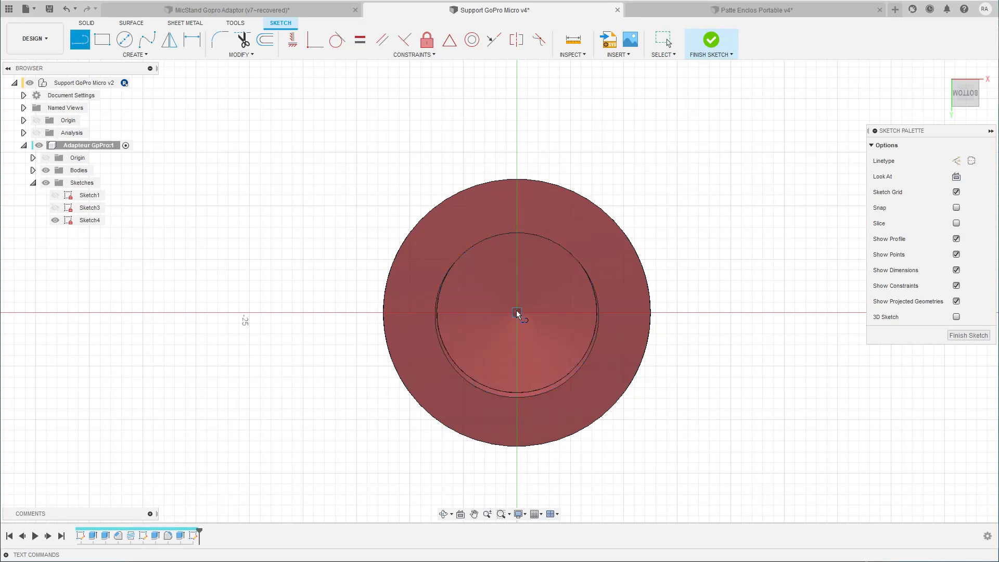
{"action": "left_click", "coordinate": [517, 312]}
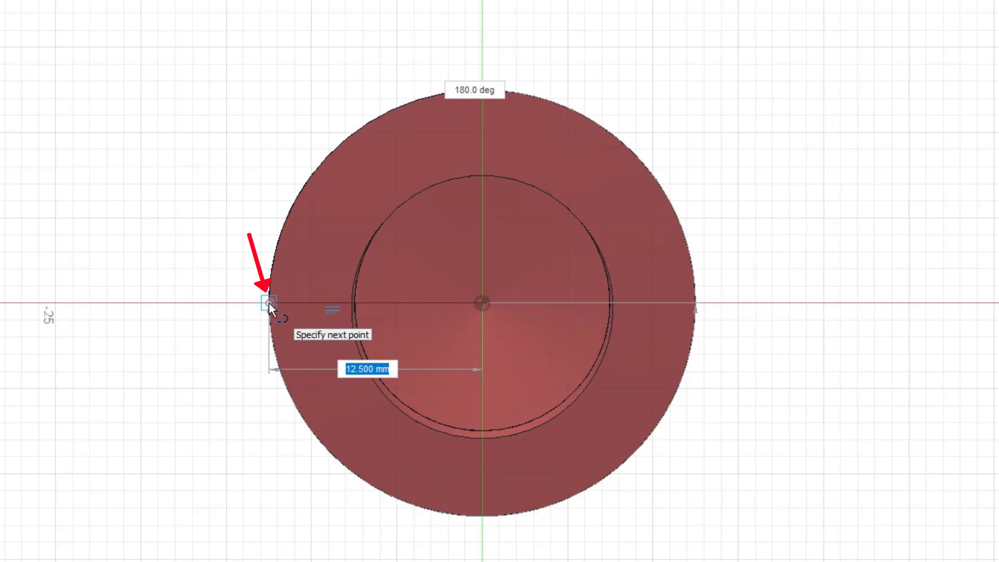
{"action": "double_click", "coordinate": [270, 304]}
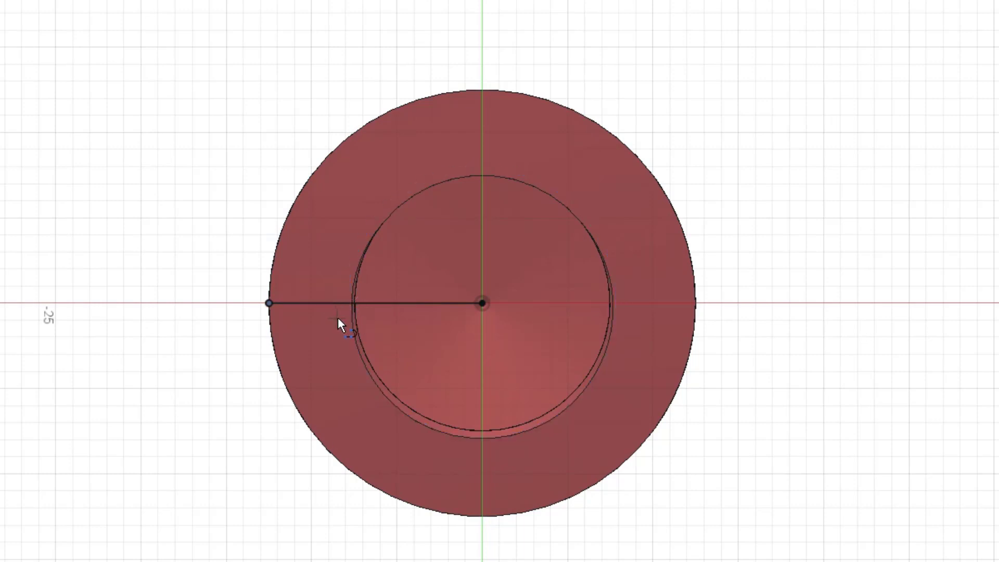
{"action": "key", "text": "Escape"}
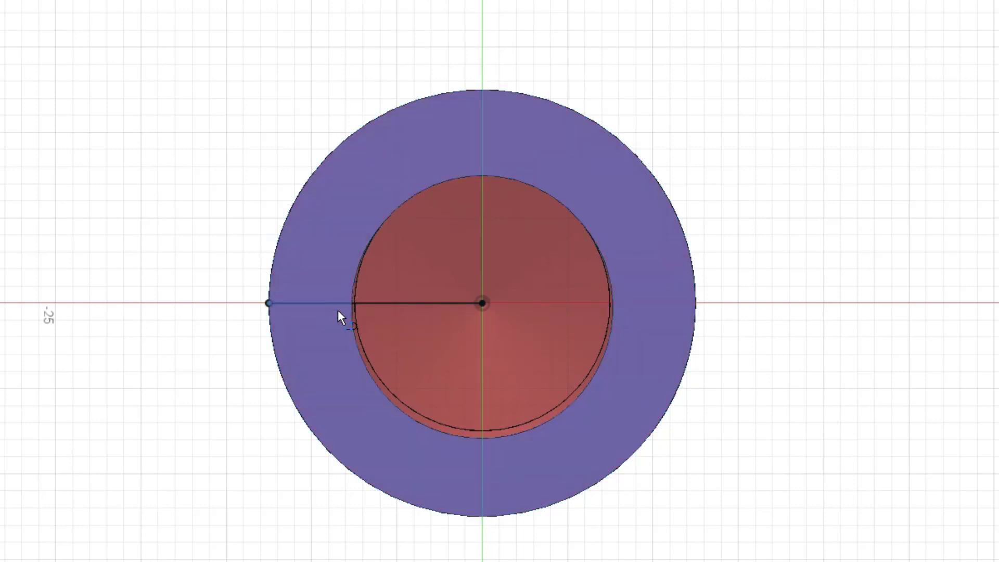
- Convert the horizontal line from the origin to the base's outer edge into construction geometry
{"action": "left_click", "coordinate": [412, 304]}
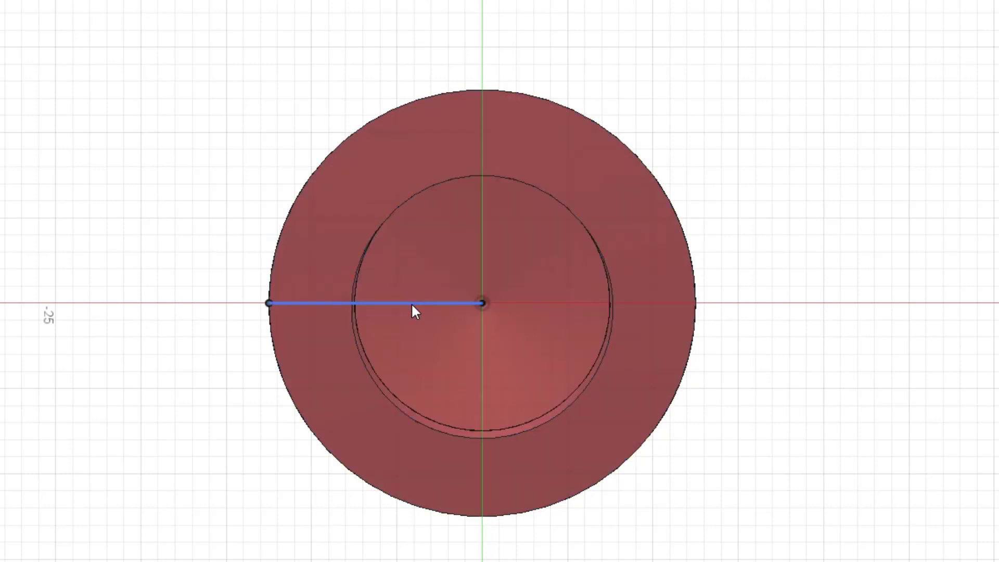
{"action": "key", "text": "x"}
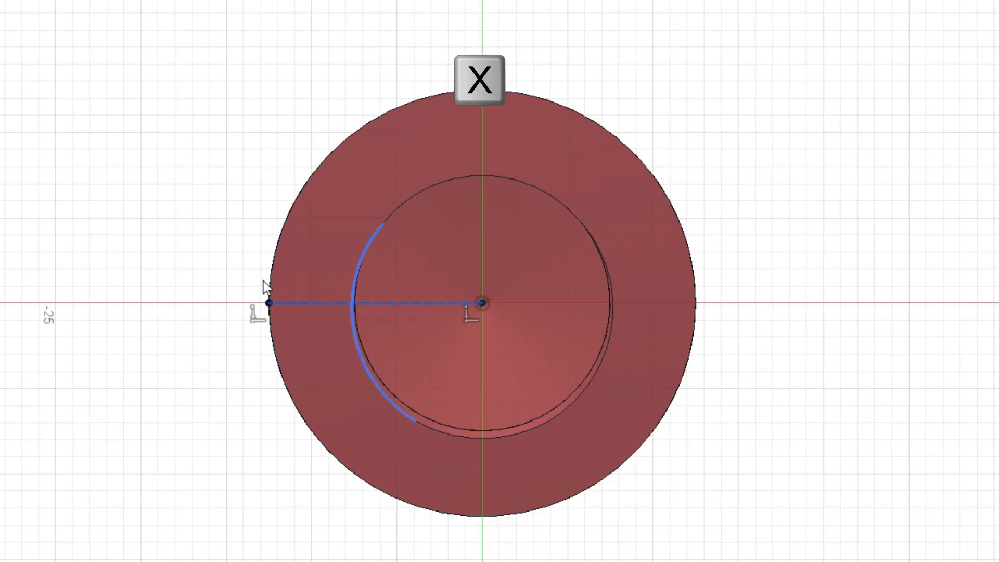
{"action": "left_click", "coordinate": [202, 240]}
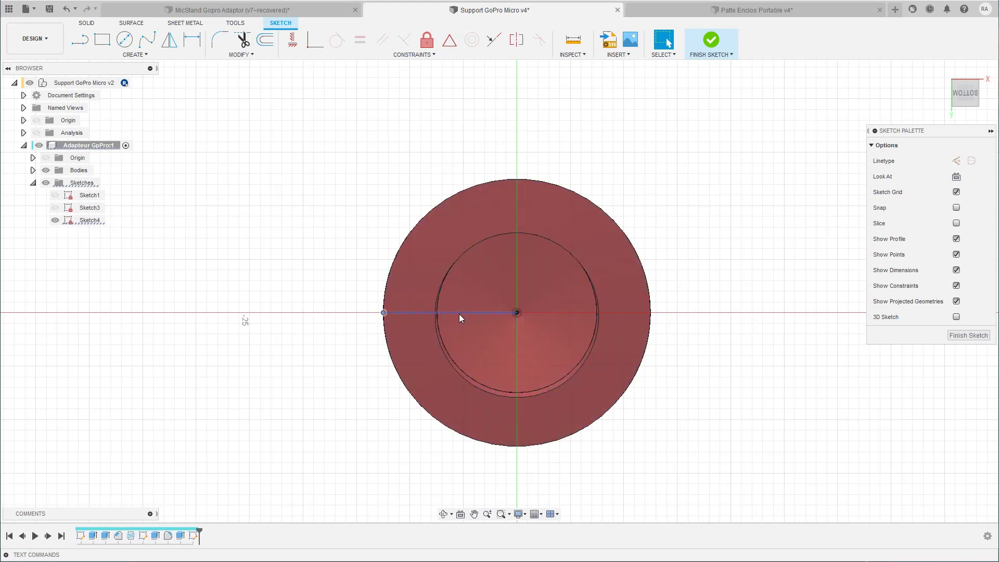
{"action": "left_click", "coordinate": [459, 314]}
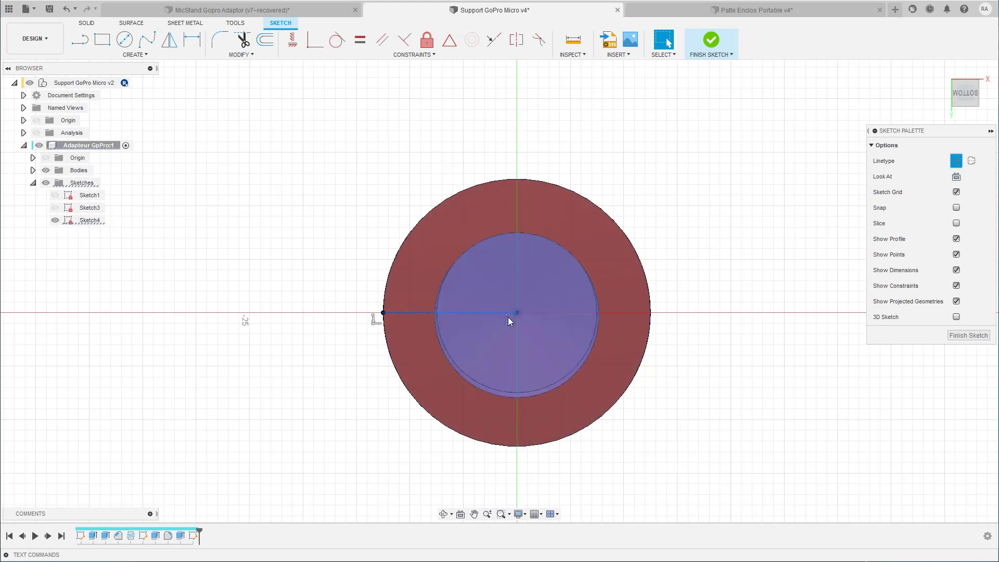
{"action": "key", "text": "x"}
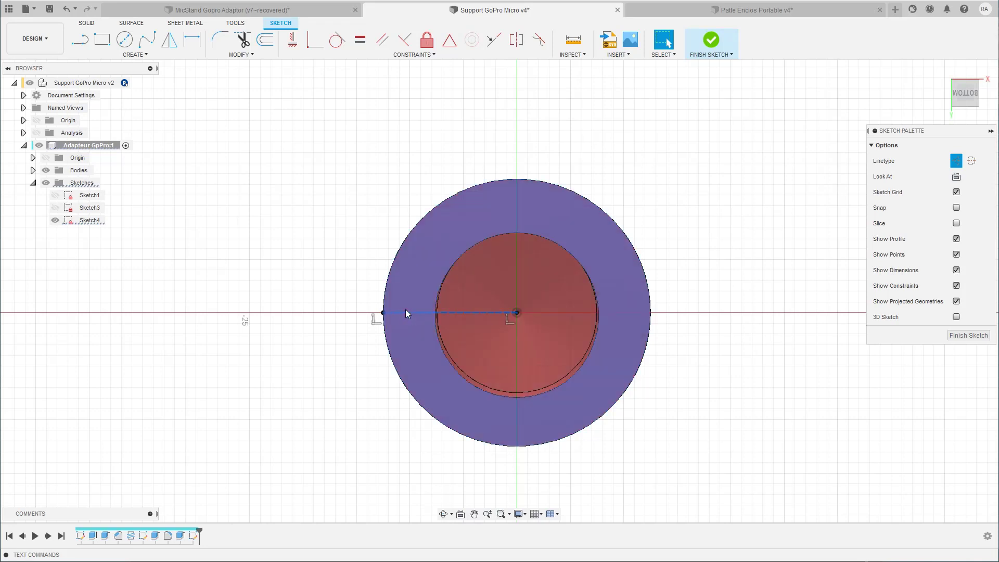
- Draw a circle with diameter CirGrip centred on the construction line's outer endpoint, move its dimension label clear, and finish the sketch
{"action": "left_click", "coordinate": [125, 40]}
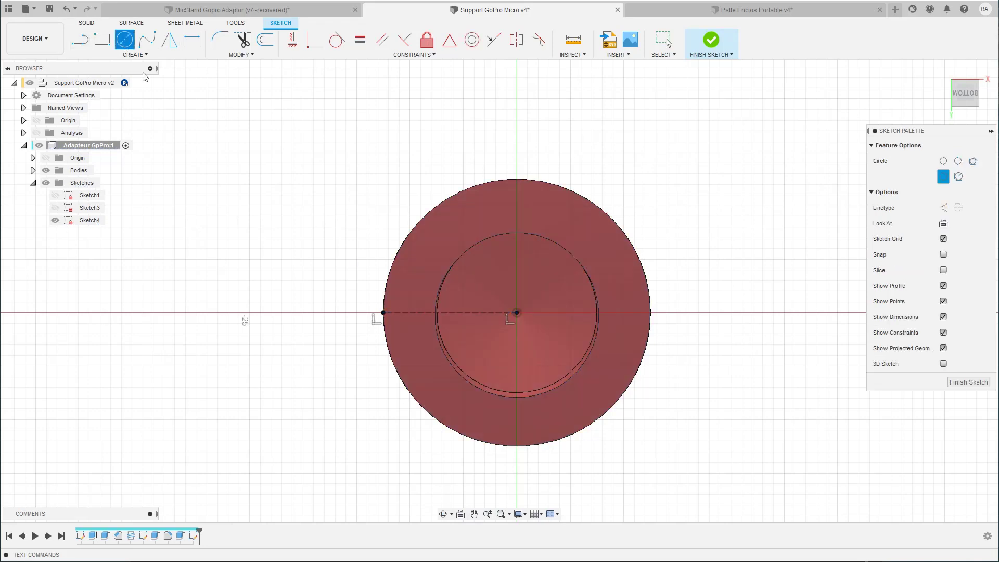
{"action": "left_click", "coordinate": [383, 313]}
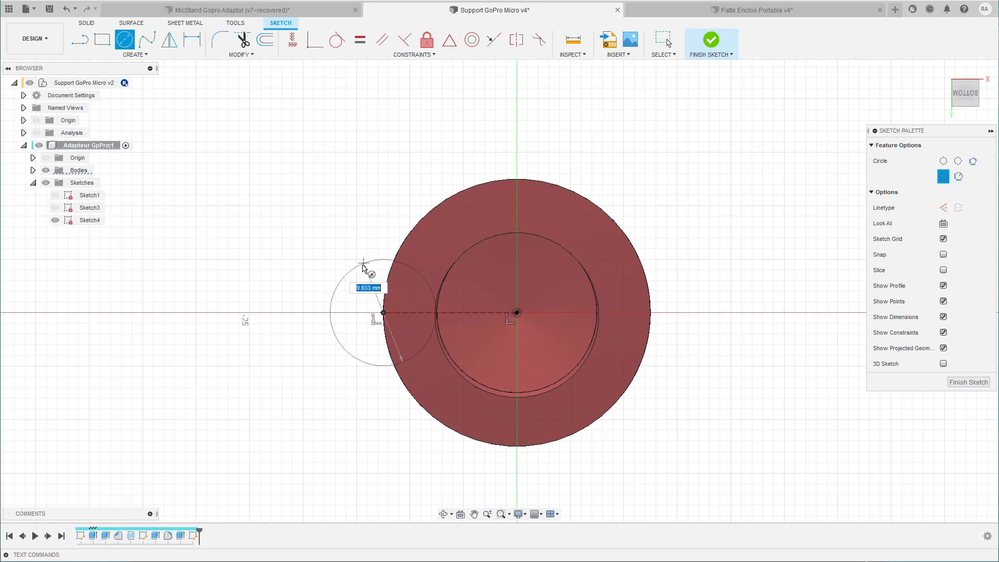
{"action": "type", "text": "c"}
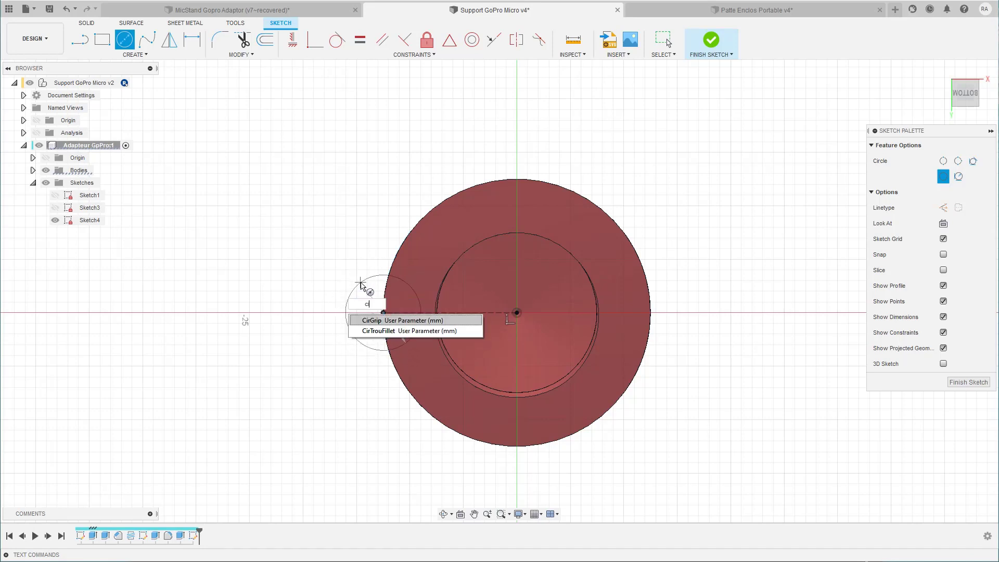
{"action": "left_click", "coordinate": [368, 320]}
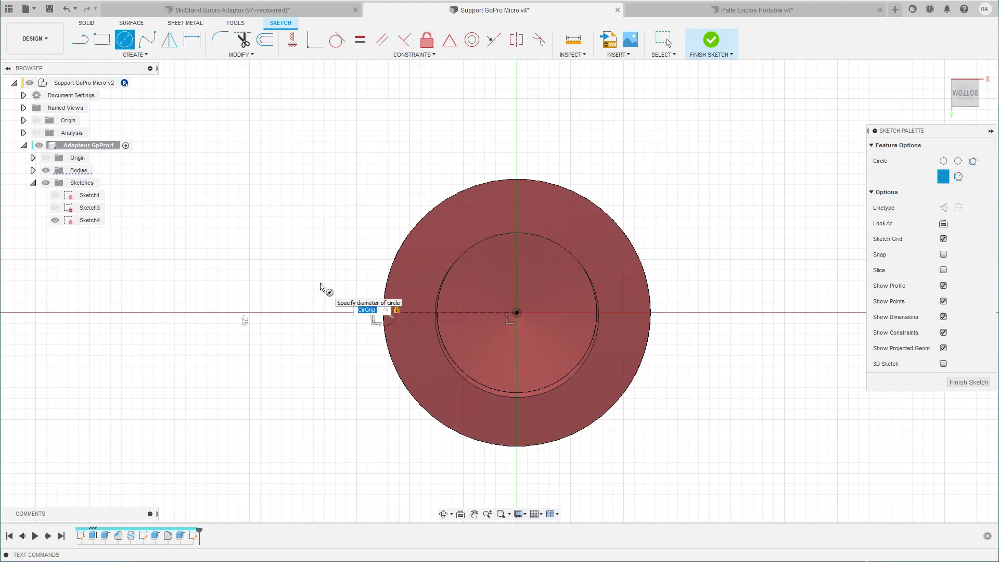
{"action": "key", "text": "Return"}
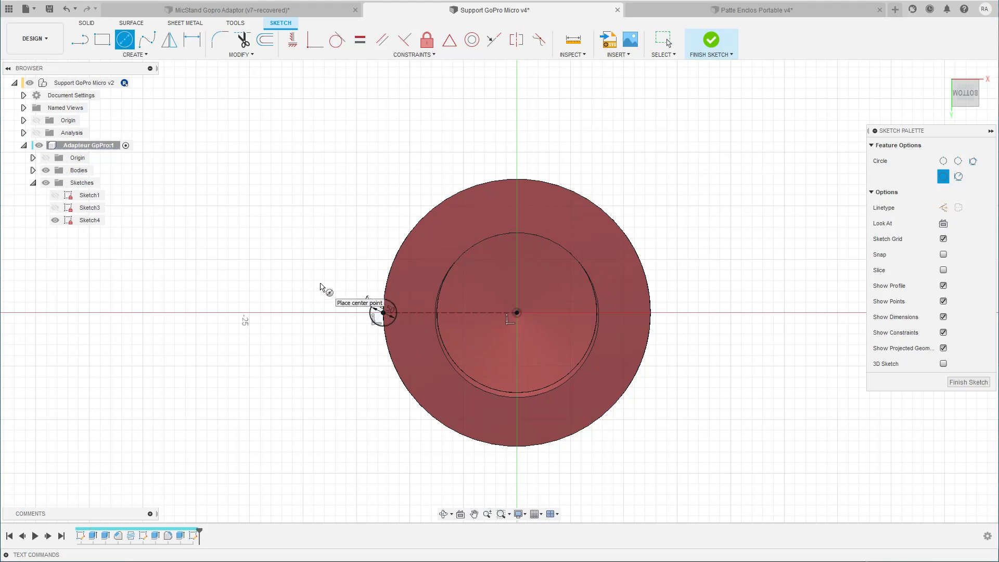
{"action": "key", "text": "Escape"}
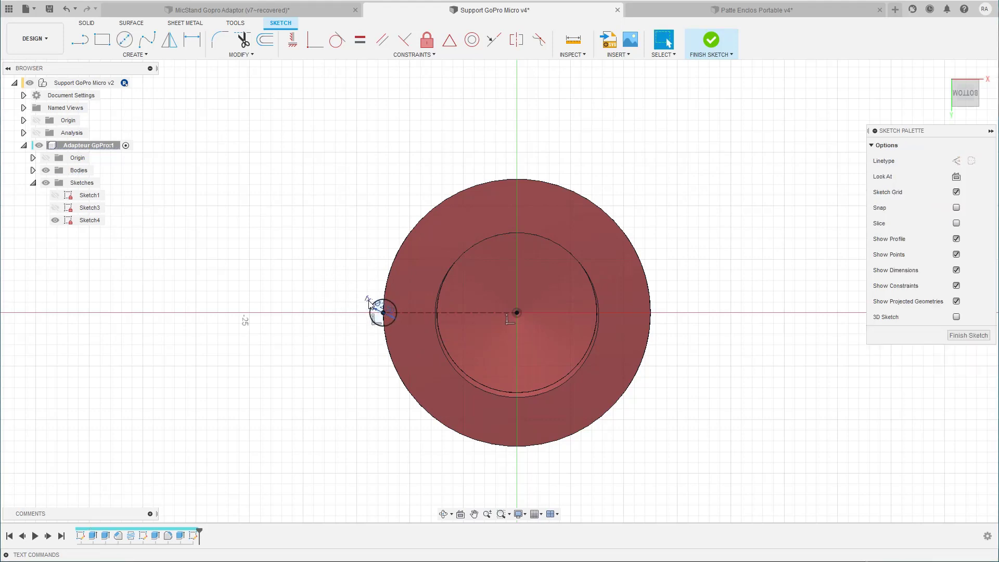
{"action": "left_click_drag", "start_coordinate": [371, 303], "coordinate": [345, 292]}
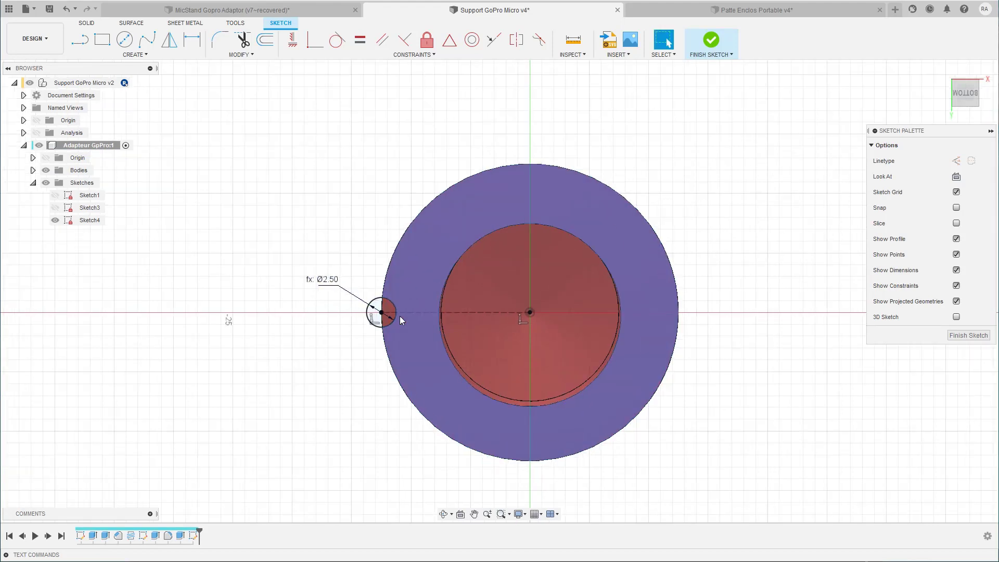
{"action": "scroll", "coordinate": [399, 317], "scroll_direction": "up", "scroll_amount": 2}
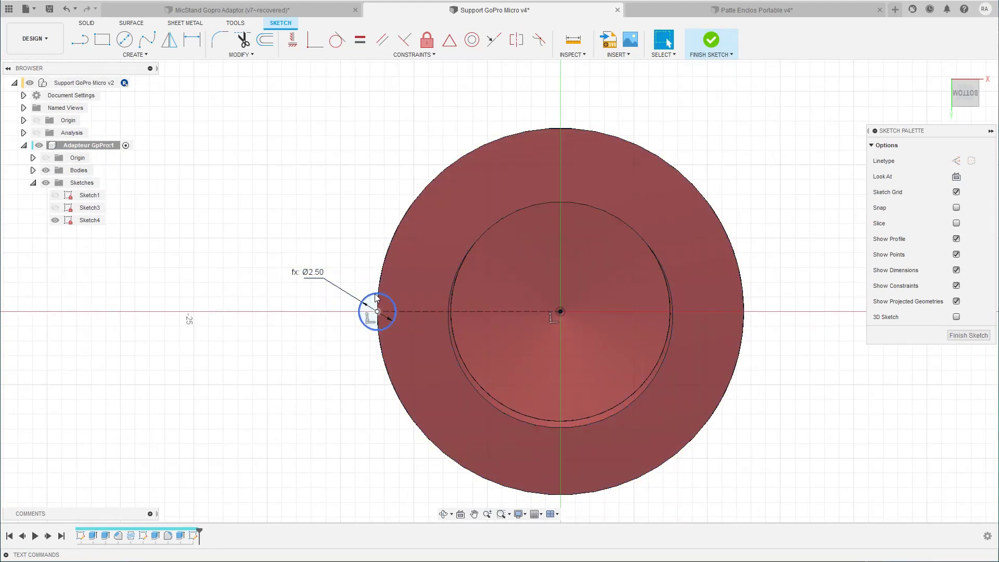
{"action": "left_click", "coordinate": [370, 291]}
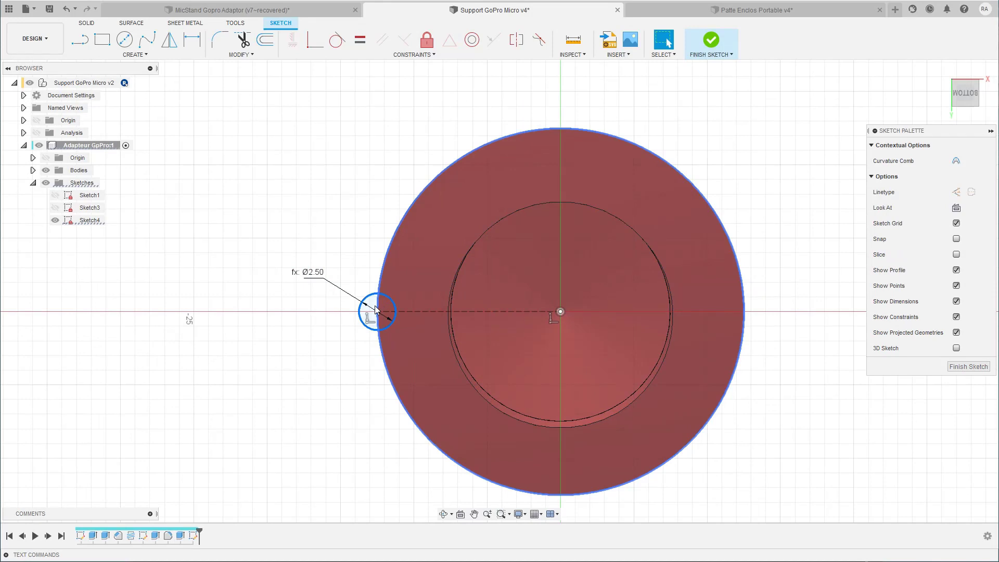
{"action": "left_click", "coordinate": [707, 44]}
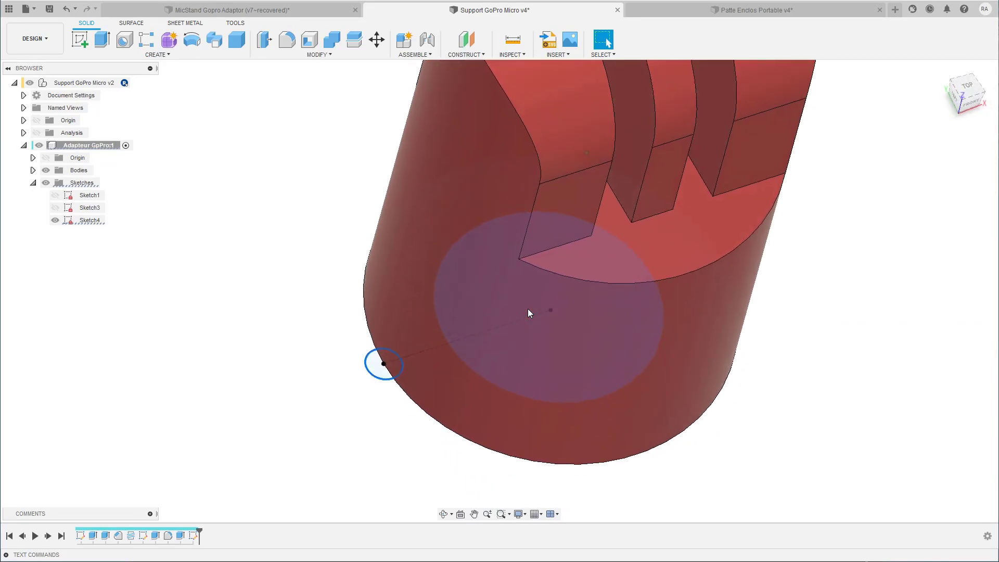
- Start extruding the part of the grip circle outside the base, with the distance expression -ProfTrouFillet + CirTrouFillet
{"action": "left_click", "coordinate": [389, 367]}
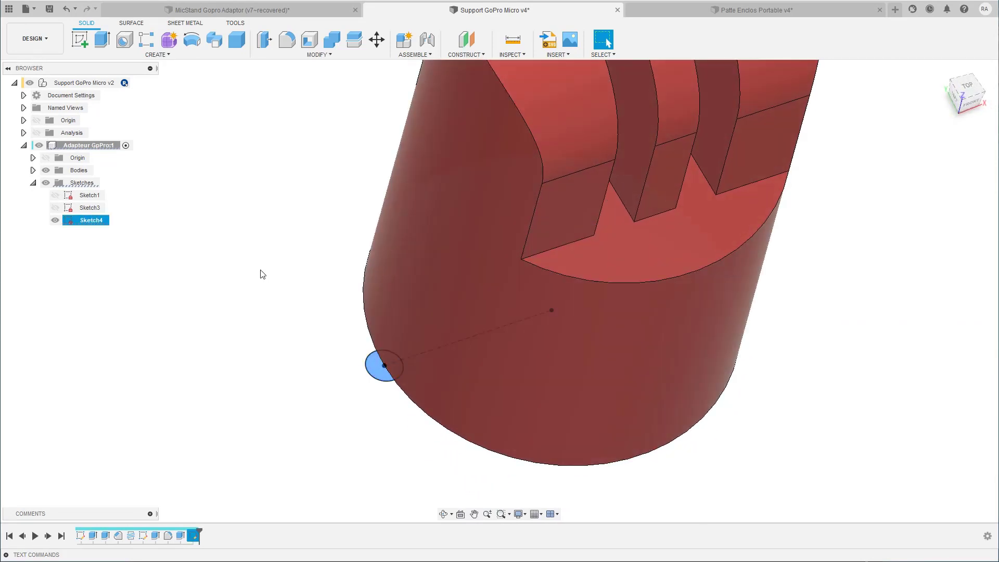
{"action": "key", "text": "e"}
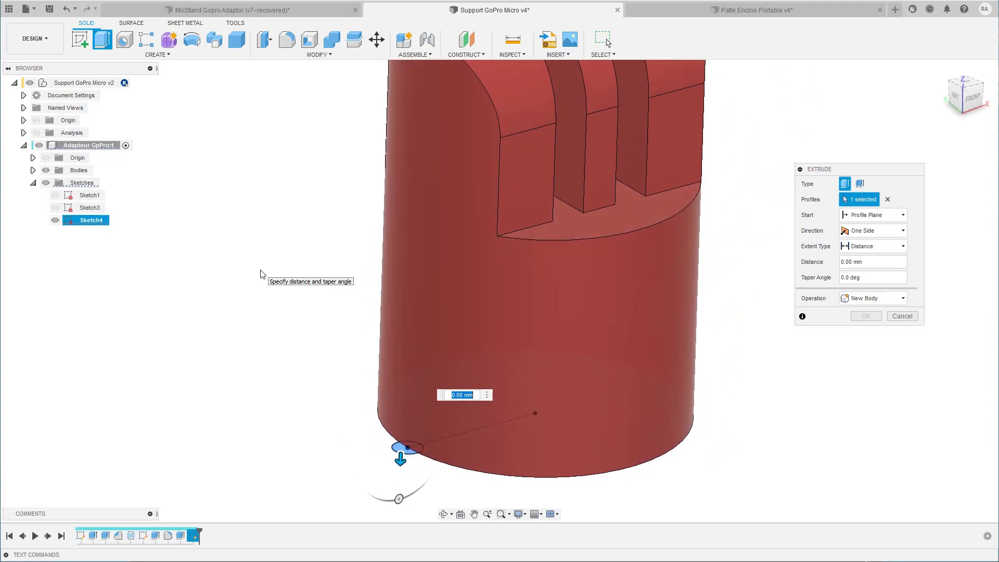
{"action": "key", "text": "BackSpace"}
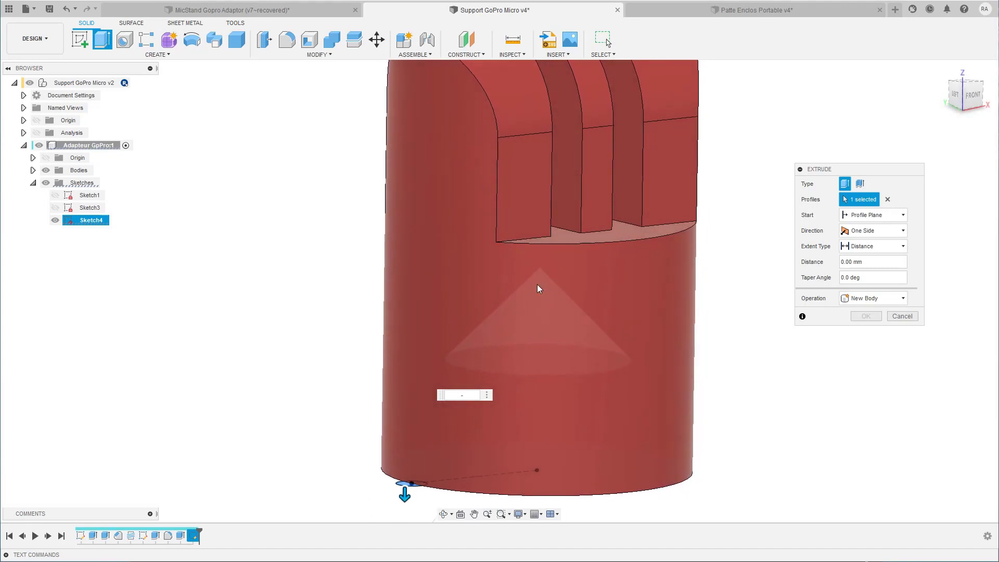
{"action": "scroll", "coordinate": [537, 302], "scroll_direction": "down", "scroll_amount": 2}
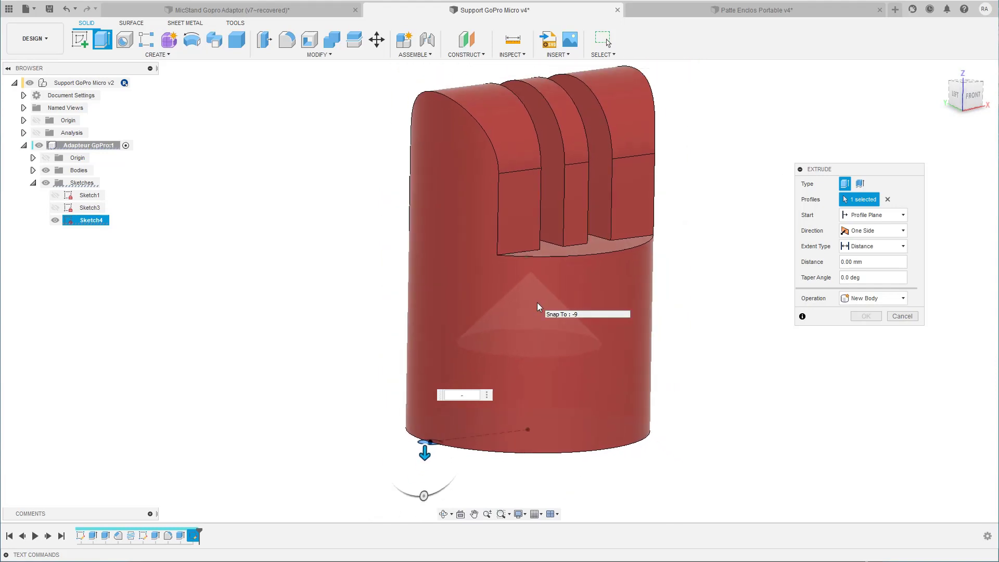
{"action": "scroll", "coordinate": [537, 302], "scroll_direction": "down", "scroll_amount": 1}
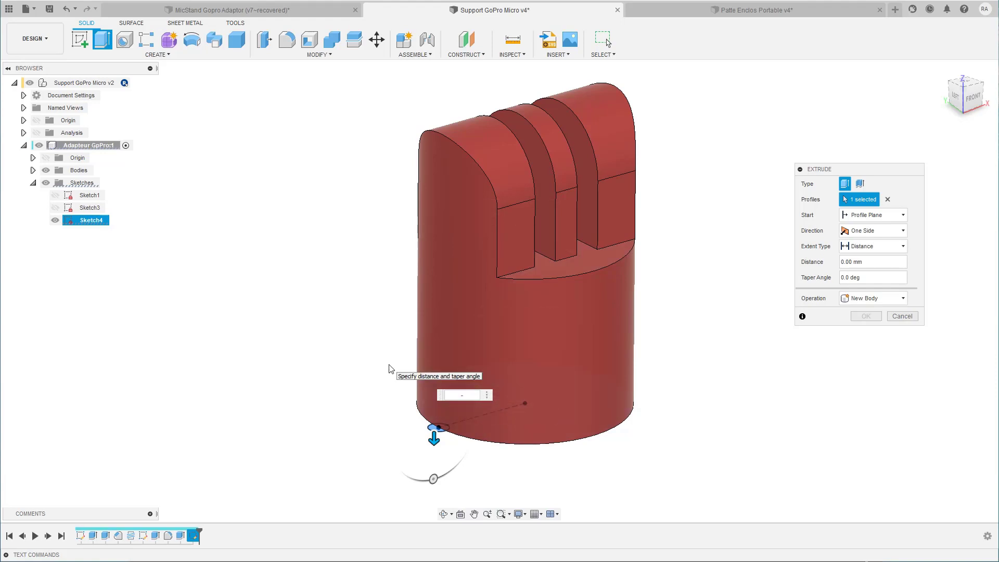
{"action": "type", "text": "trou"}
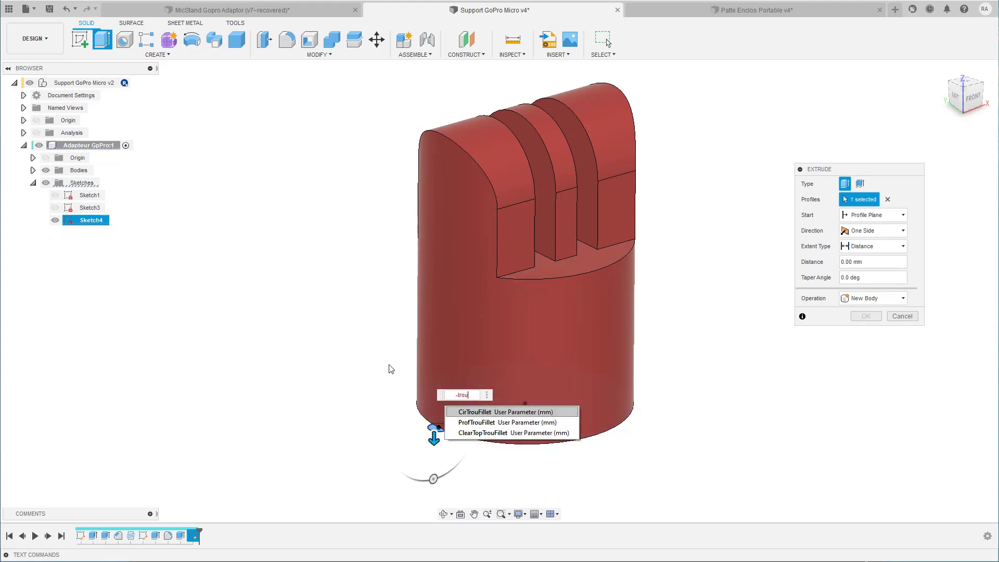
{"action": "left_click", "coordinate": [476, 423]}
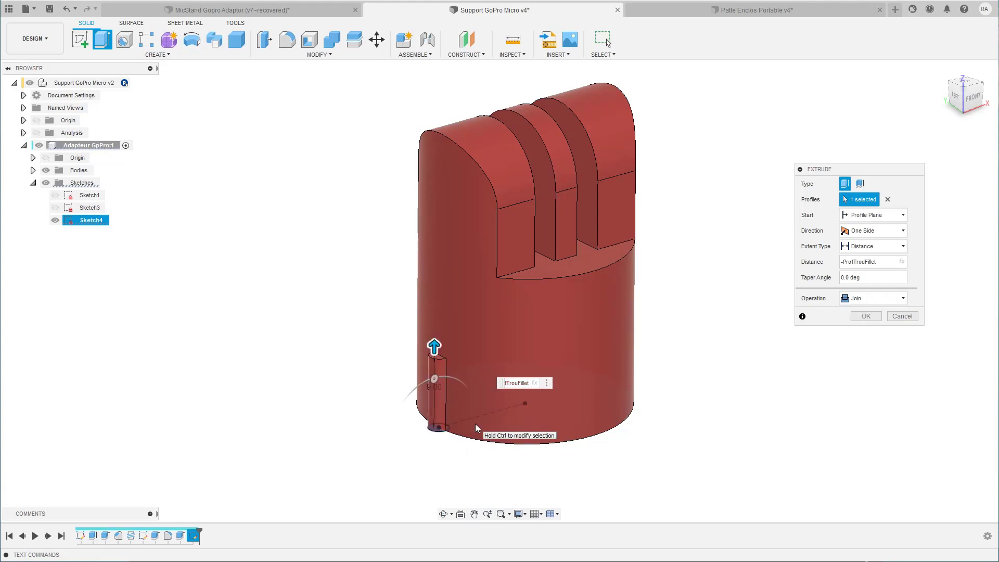
{"action": "type", "text": "+"}
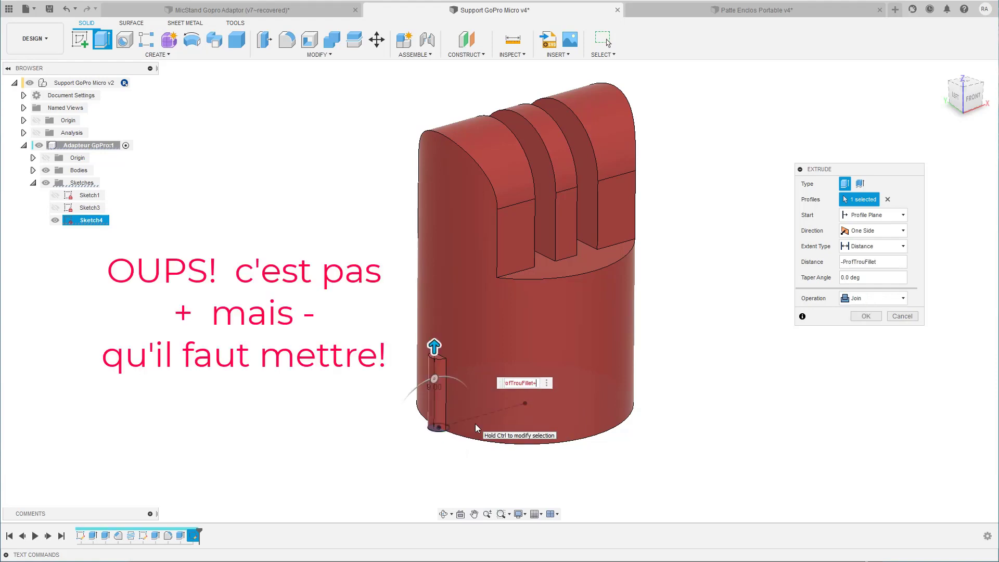
{"action": "type", "text": "ci"}
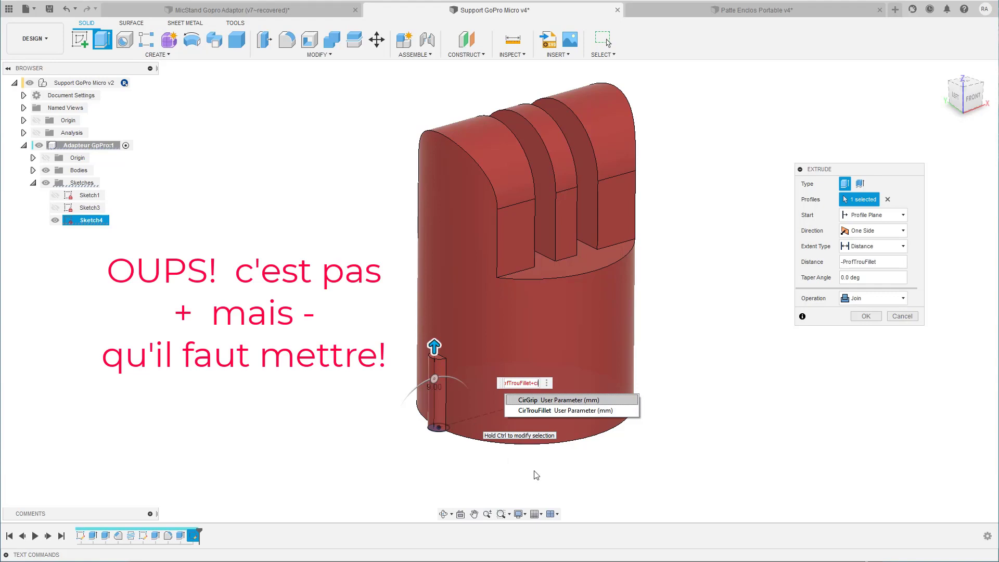
{"action": "left_click", "coordinate": [532, 410]}
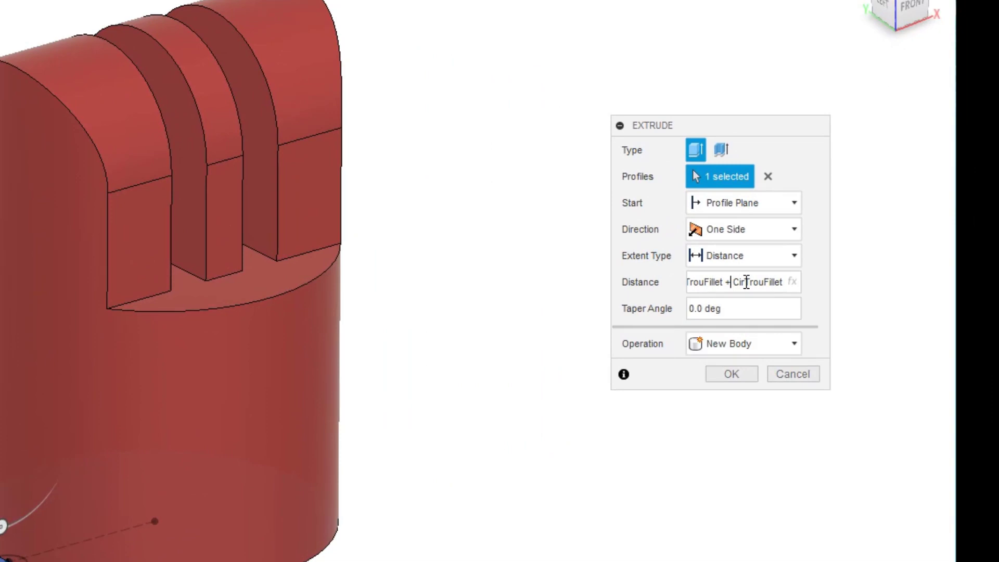
- Correct the extrude distance to -ProfTrouFillet - (CirTrouFillet/2) and complete the grip rib as a Join
{"action": "key", "text": "Return"}
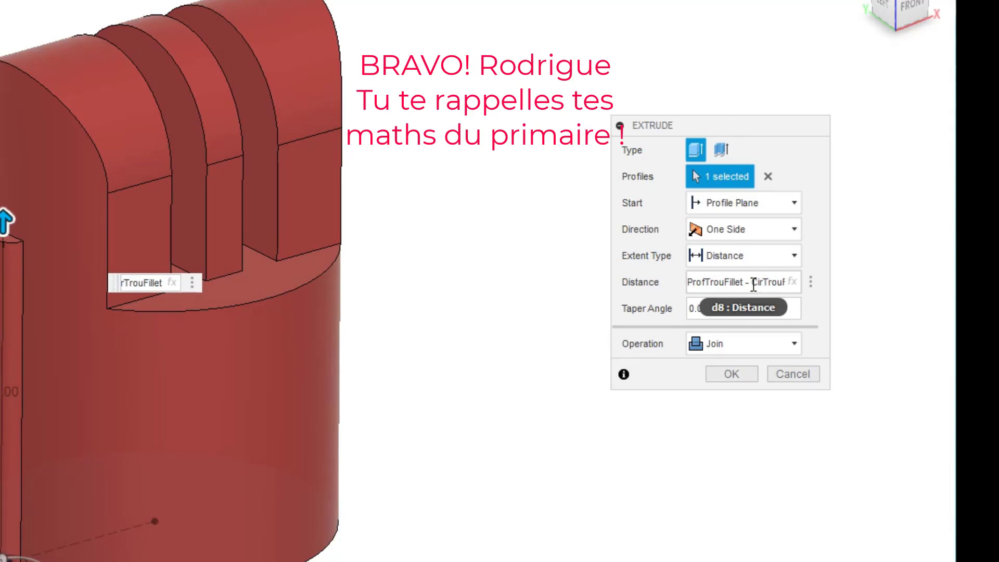
{"action": "left_click", "coordinate": [753, 285]}
{"action": "type", "text": "("}
{"action": "key", "text": "End"}
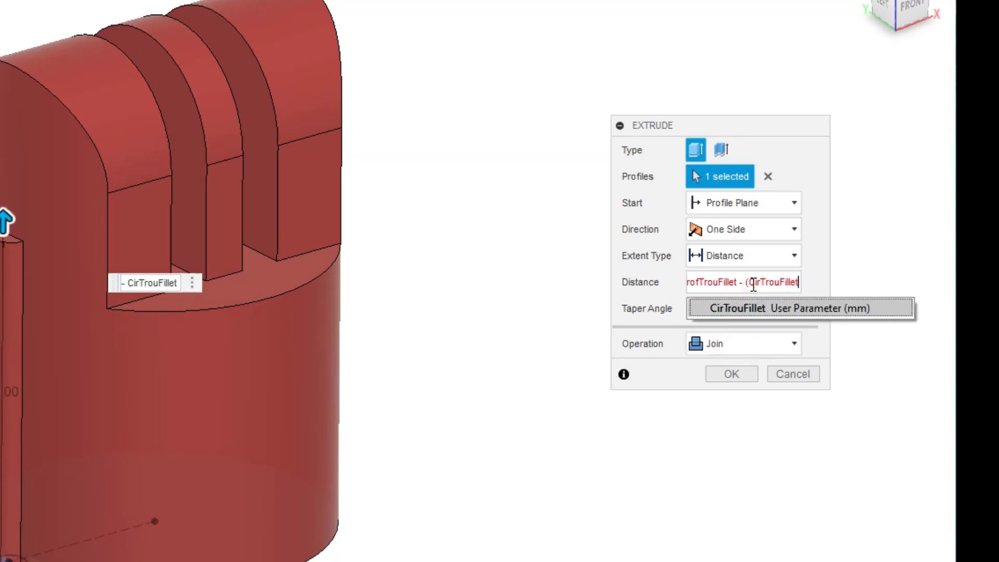
{"action": "type", "text": ")"}
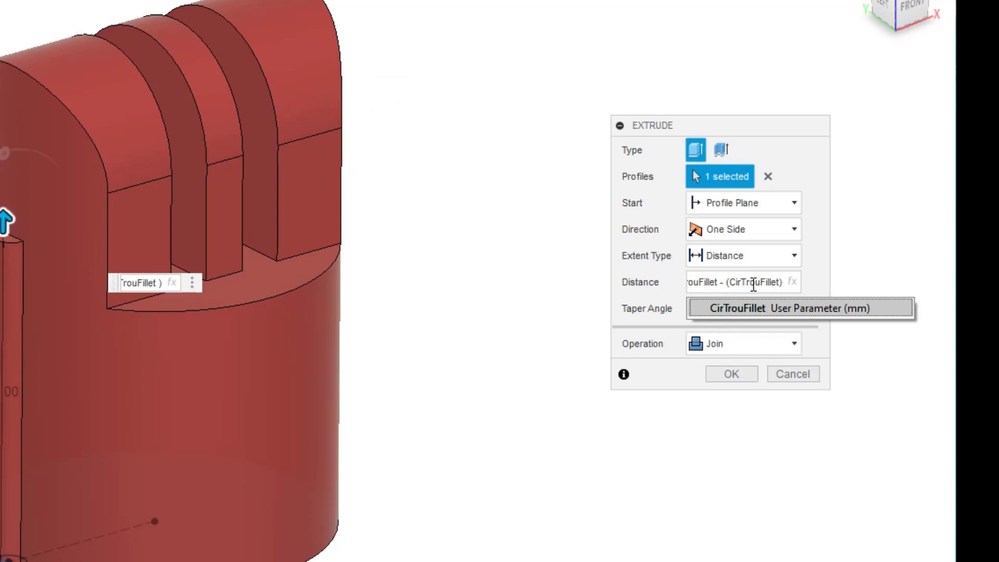
{"action": "key", "text": "Left"}
{"action": "type", "text": "/2"}
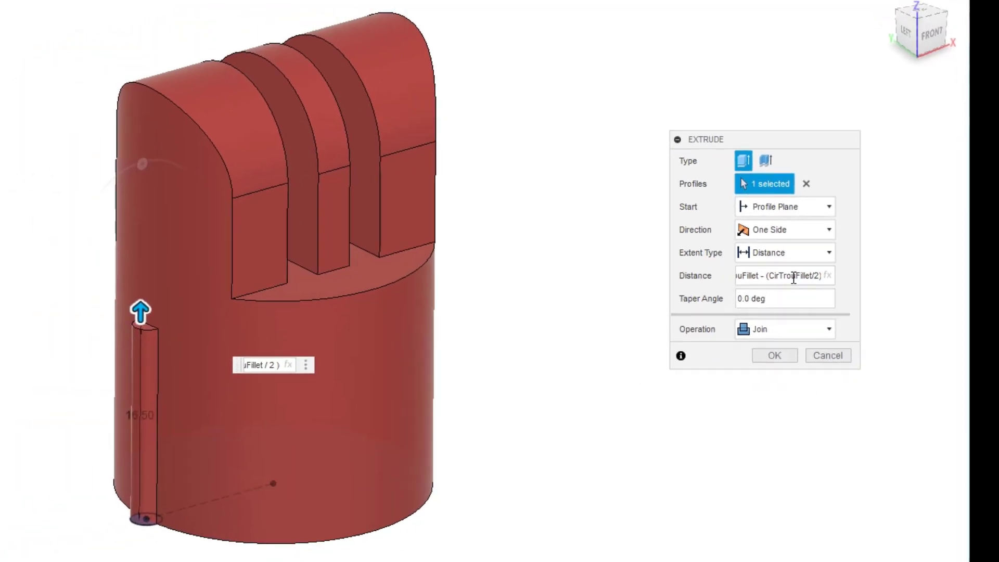
{"action": "key", "text": "Return"}
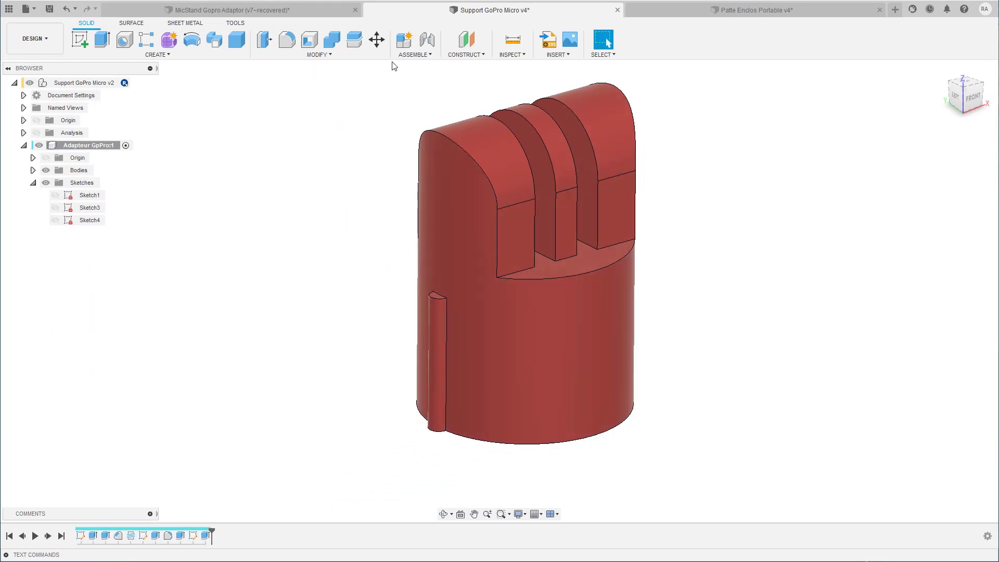
- Set the user parameter ProfTrouFillet to 15 mm, enlarging the parameters dialog to show the full list
{"action": "left_click", "coordinate": [313, 61]}
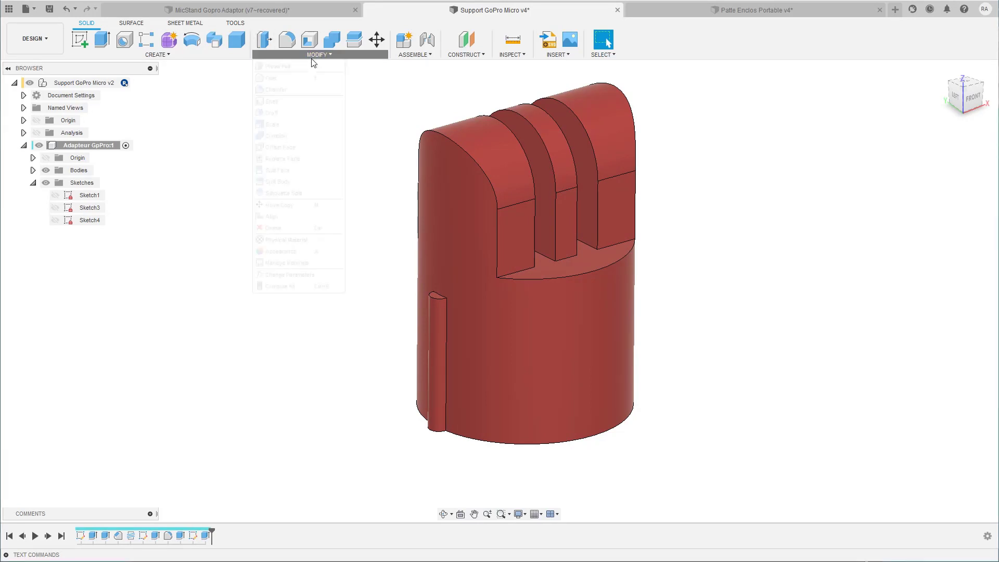
{"action": "left_click", "coordinate": [281, 274]}
{"action": "scroll", "coordinate": [338, 252], "scroll_direction": "down", "scroll_amount": 3}
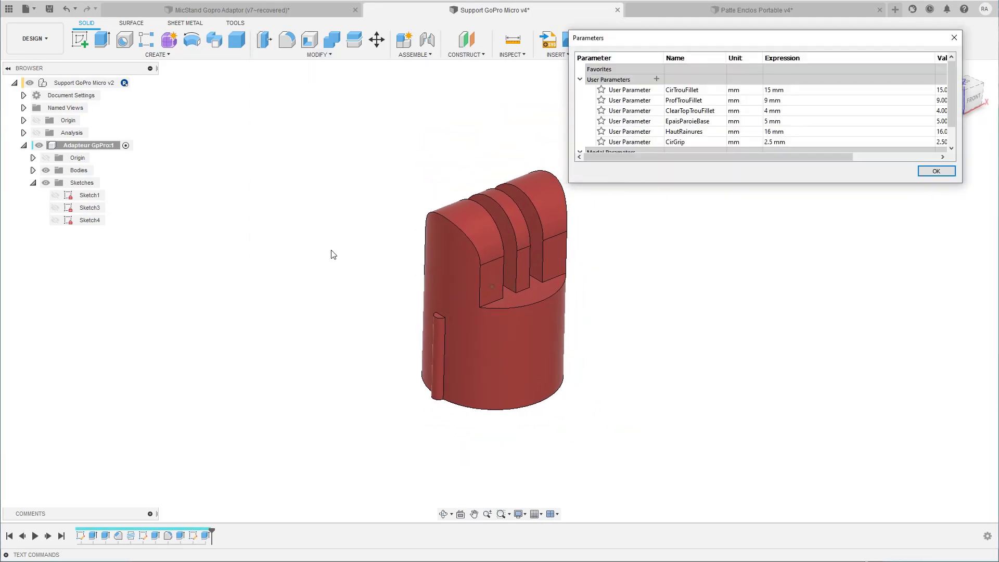
{"action": "left_click", "coordinate": [547, 188]}
{"action": "left_click", "coordinate": [559, 178]}
{"action": "left_click_drag", "start_coordinate": [955, 183], "coordinate": [955, 276]}
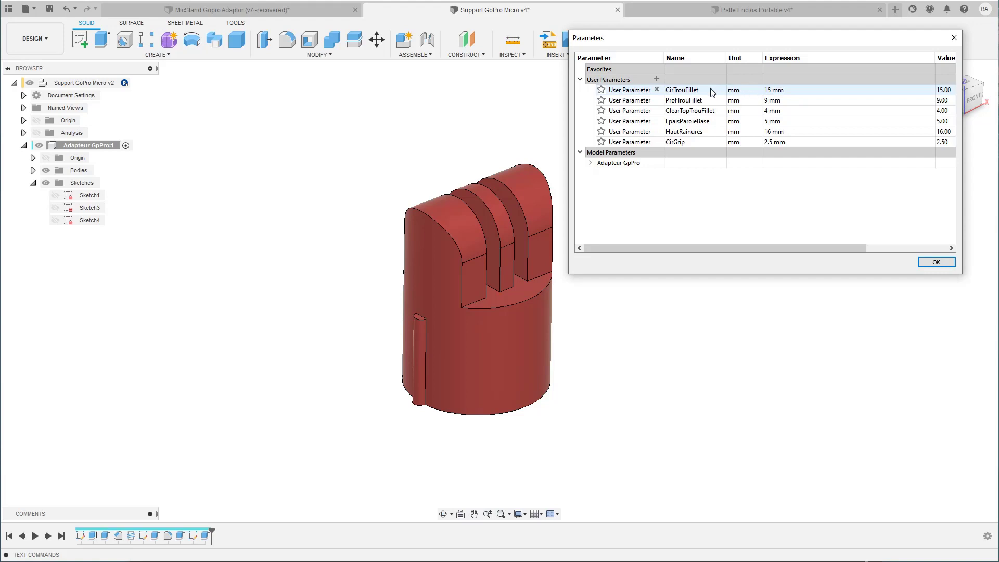
{"action": "left_click", "coordinate": [769, 102]}
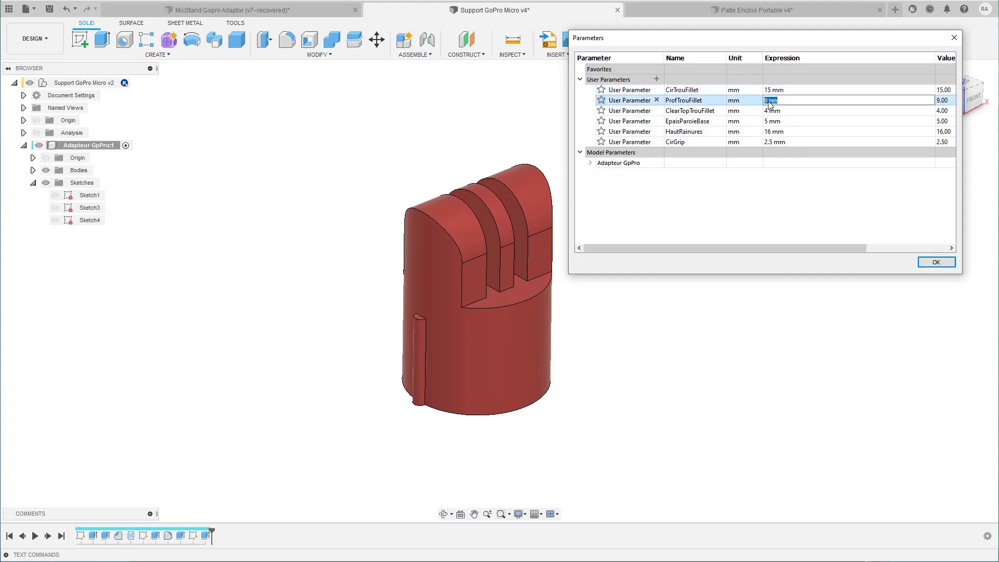
{"action": "type", "text": "15"}
{"action": "key", "text": "Return"}
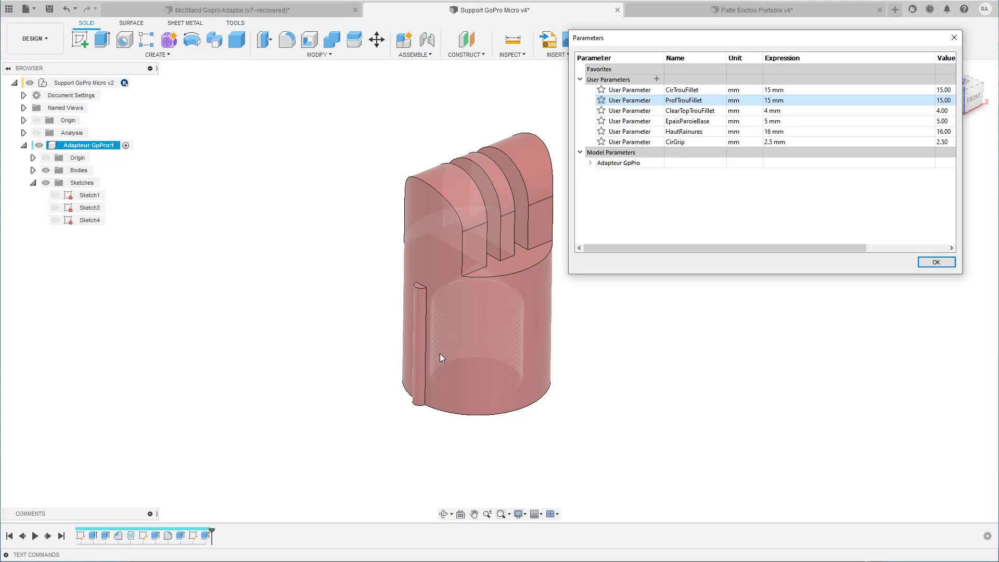
- Set the user parameter ProfTrouFillet to 9 mm and close the parameters dialog
{"action": "left_click", "coordinate": [774, 101]}
{"action": "type", "text": "9"}
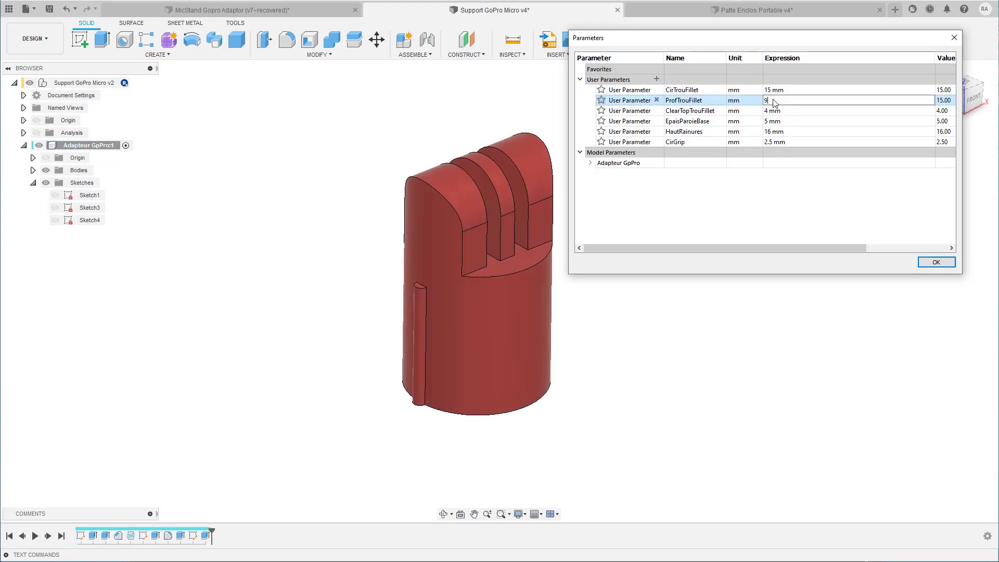
{"action": "key", "text": "Return"}
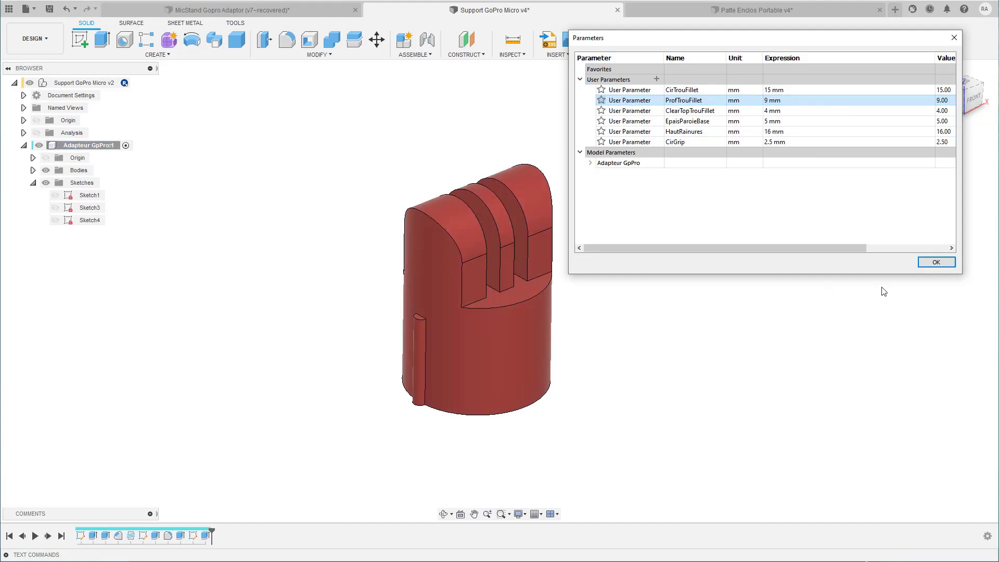
{"action": "left_click", "coordinate": [934, 264]}
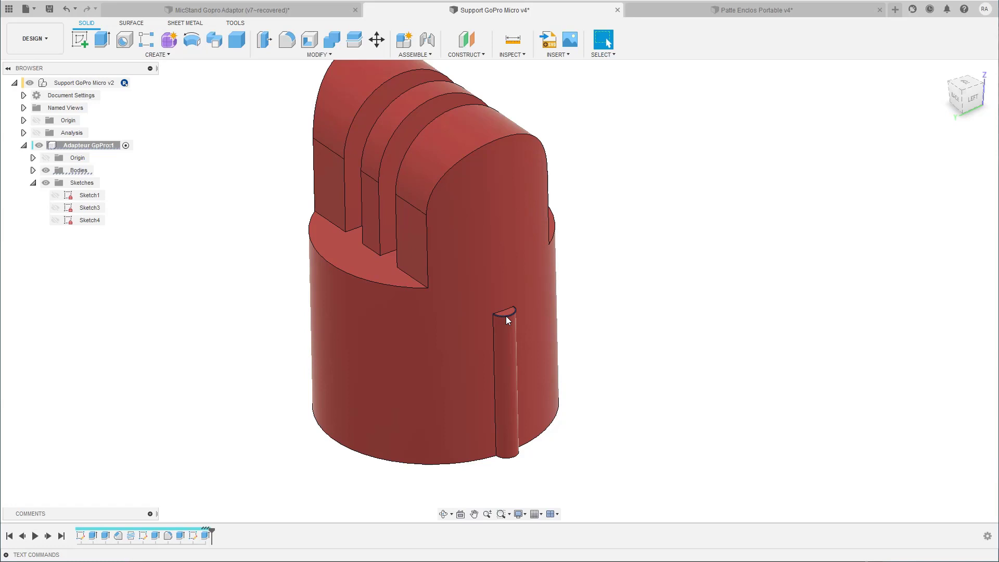
- Chamfer the grip rib's top outer edge with an equal distance of CirGrip/2 and check the resulting tip up close
{"action": "key", "text": "s"}
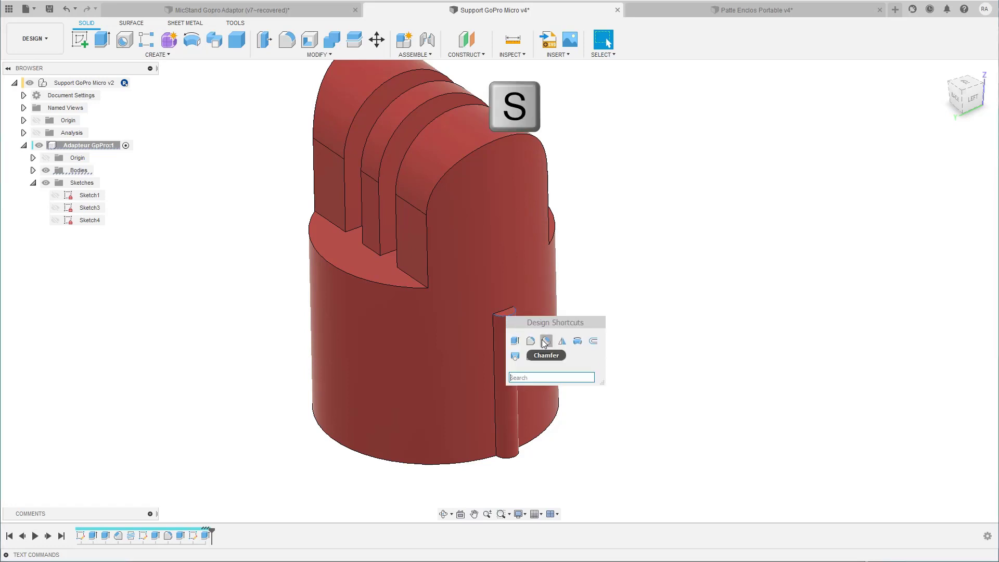
{"action": "left_click", "coordinate": [545, 341]}
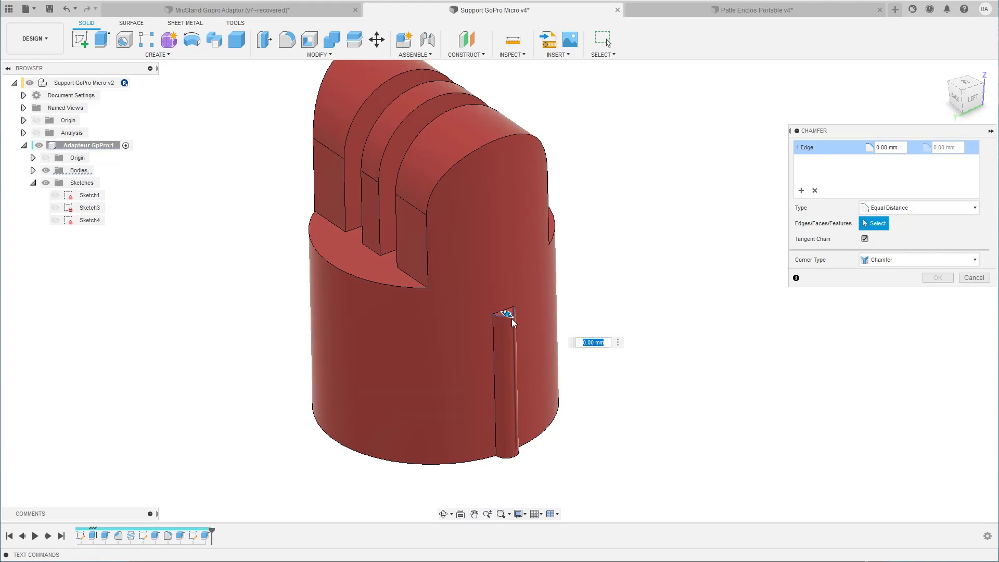
{"action": "middle_click_drag", "start_coordinate": [509, 314], "coordinate": [570, 265], "text": "shift"}
{"action": "scroll", "coordinate": [563, 263], "scroll_direction": "down", "scroll_amount": 5}
{"action": "type", "text": "ci"}
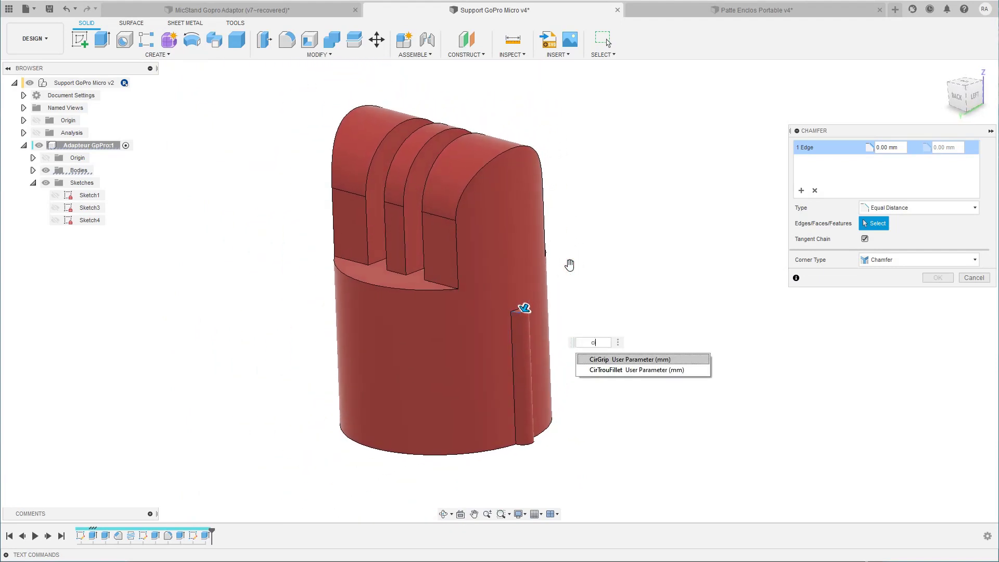
{"action": "left_click", "coordinate": [599, 360]}
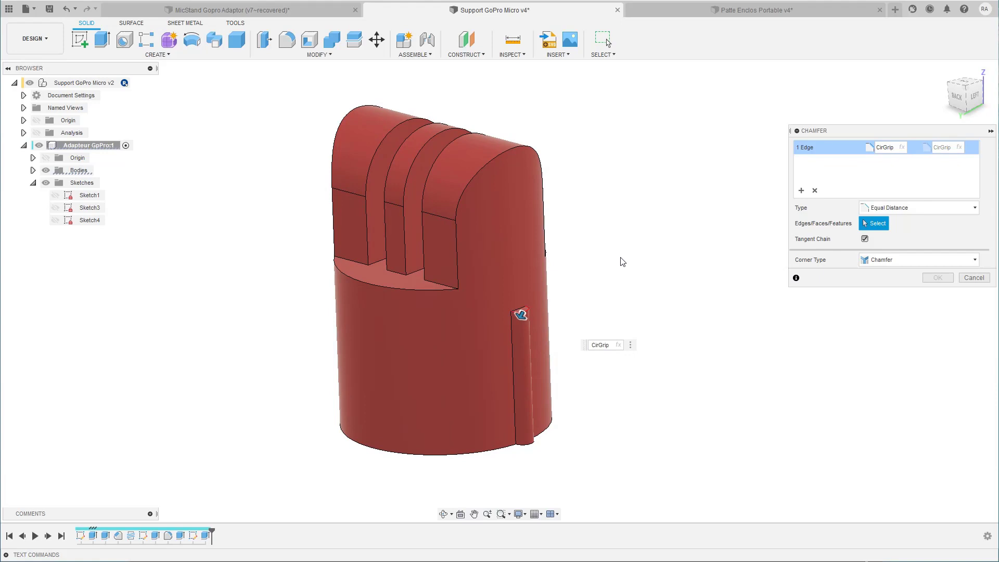
{"action": "type", "text": "/2"}
{"action": "key", "text": "Return"}
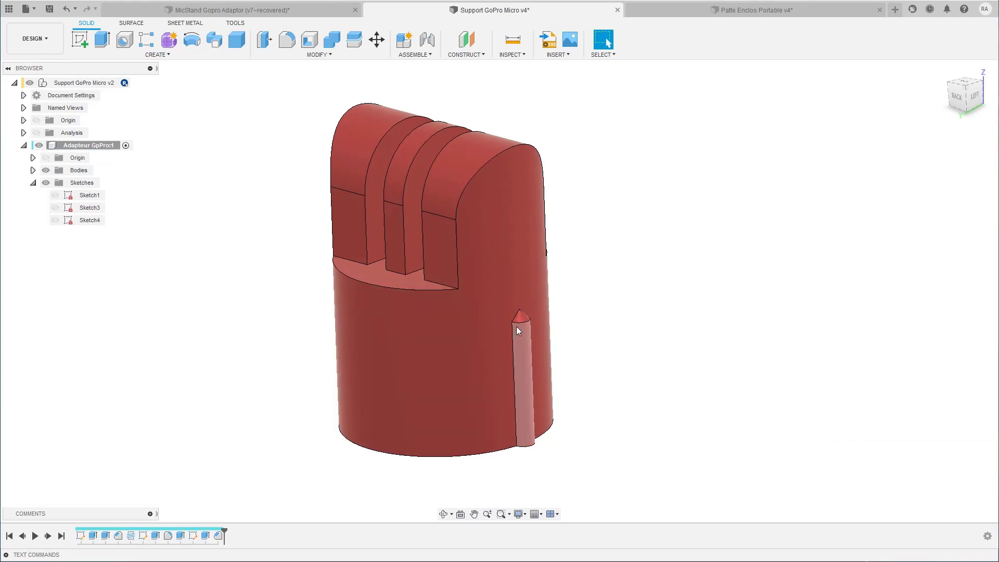
{"action": "scroll", "coordinate": [516, 326], "scroll_direction": "up", "scroll_amount": 5}
{"action": "scroll", "coordinate": [516, 326], "scroll_direction": "up", "scroll_amount": 4}
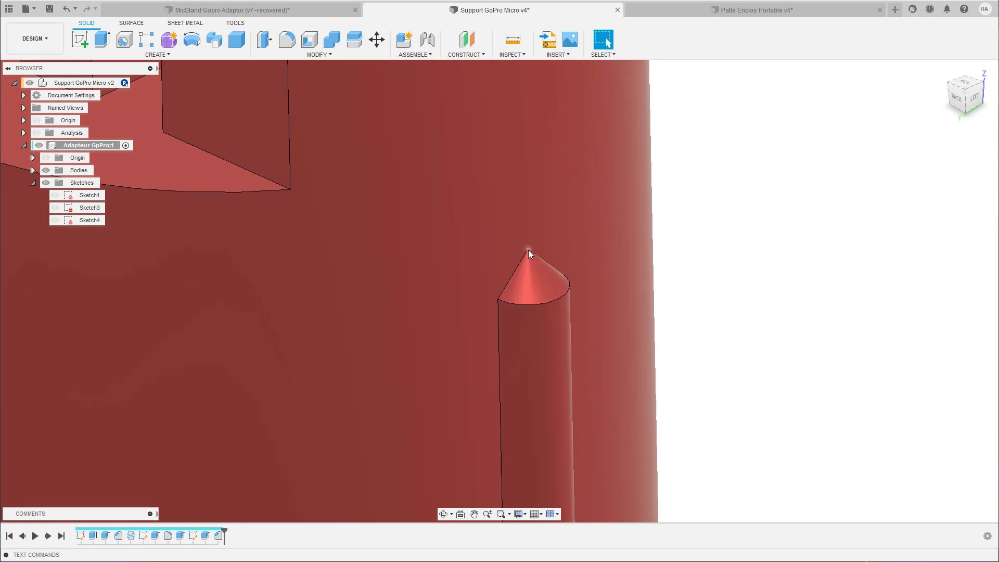
{"action": "scroll", "coordinate": [529, 249], "scroll_direction": "down", "scroll_amount": 8}
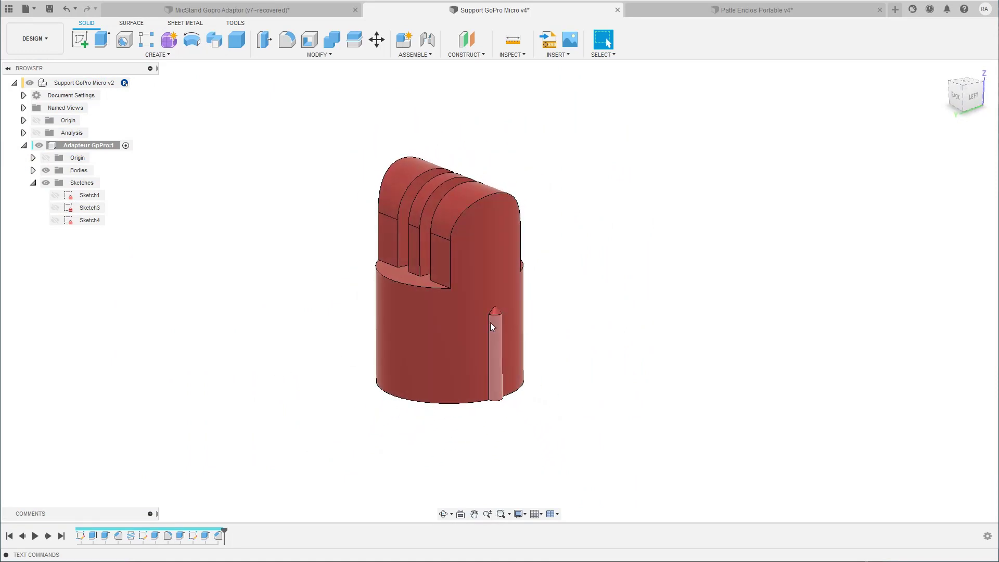
- Rename the grip rib's extrude feature in the timeline as "Extrude Gip"
{"action": "right_click", "coordinate": [206, 538]}
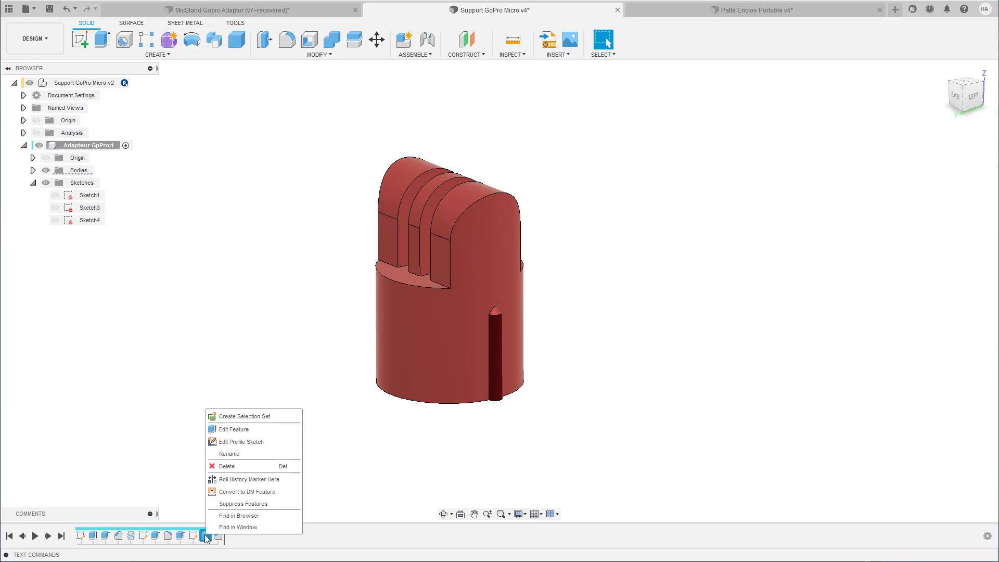
{"action": "left_click", "coordinate": [223, 451]}
{"action": "key", "text": "End"}
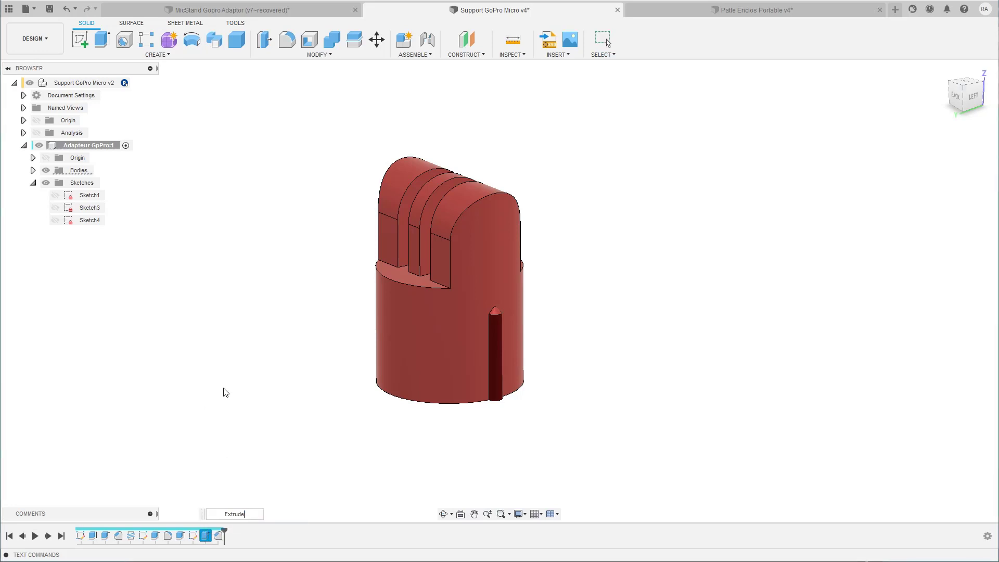
{"action": "type", "text": "Gip"}
{"action": "key", "text": "Return"}
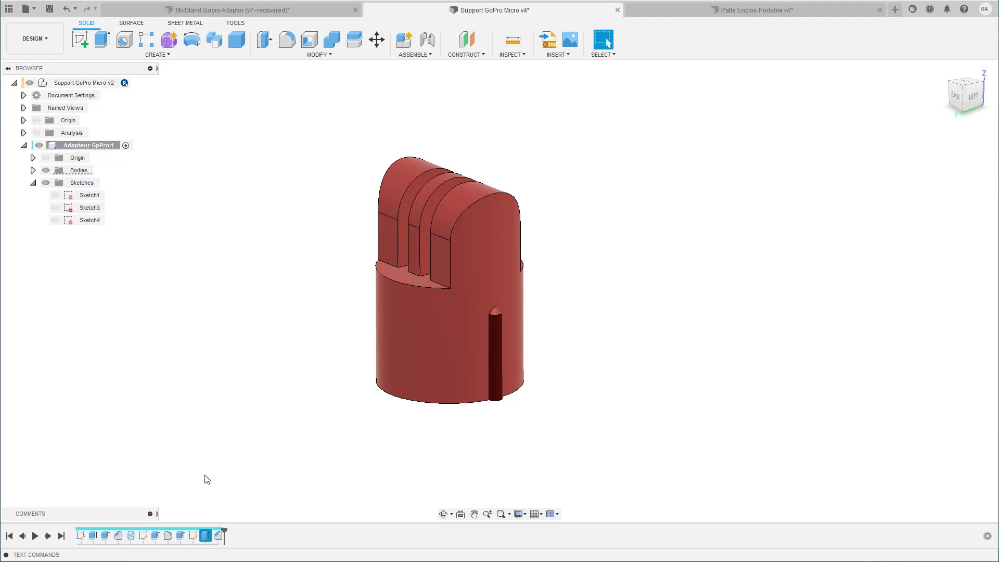
- Rename the rib's chamfer feature in the timeline as "ChamferTopGrip"
{"action": "right_click", "coordinate": [218, 537]}
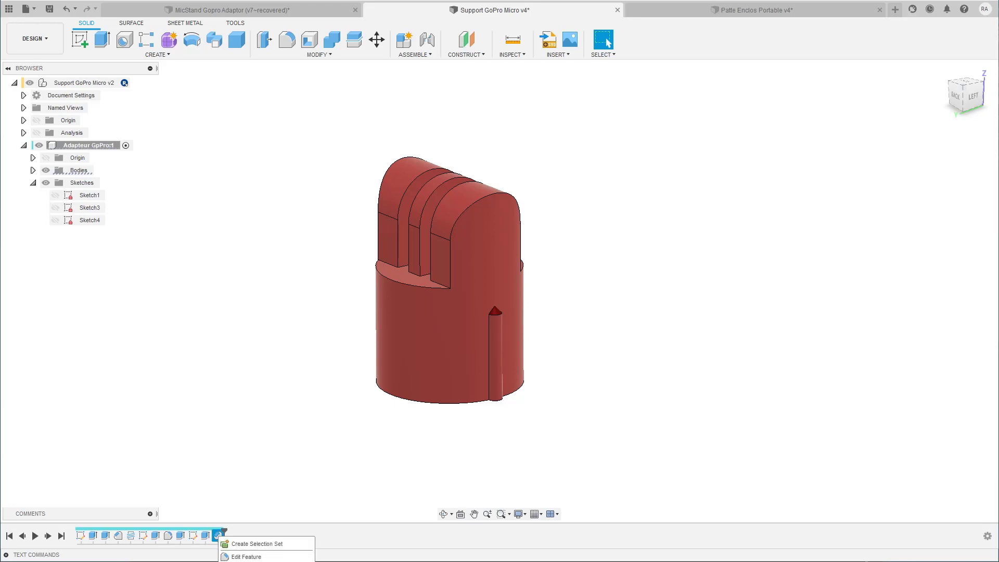
{"action": "left_click", "coordinate": [244, 561]}
{"action": "type", "text": "Chamfer"}
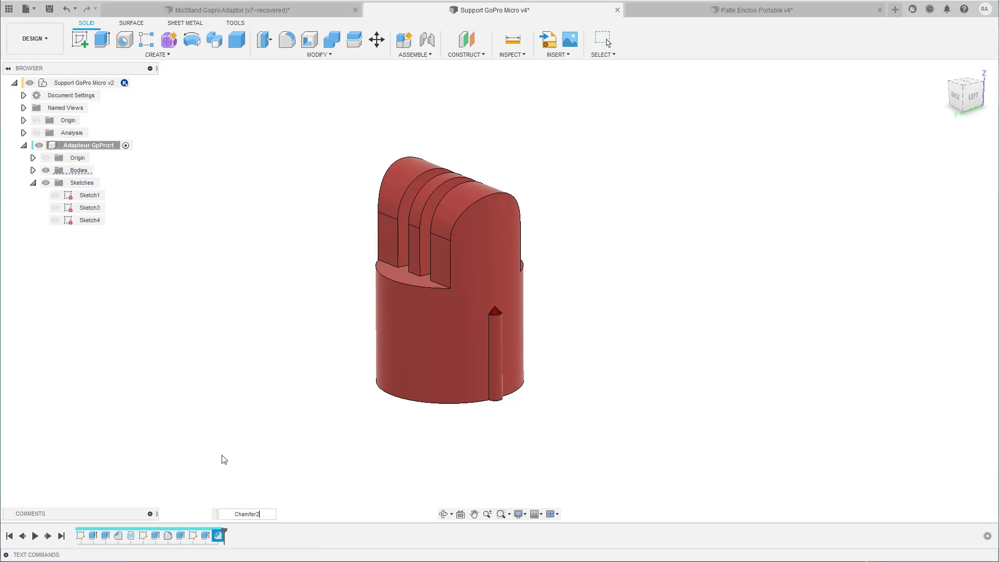
{"action": "type", "text": "TopG"}
{"action": "type", "text": "oPro"}
{"action": "key", "text": "Return"}
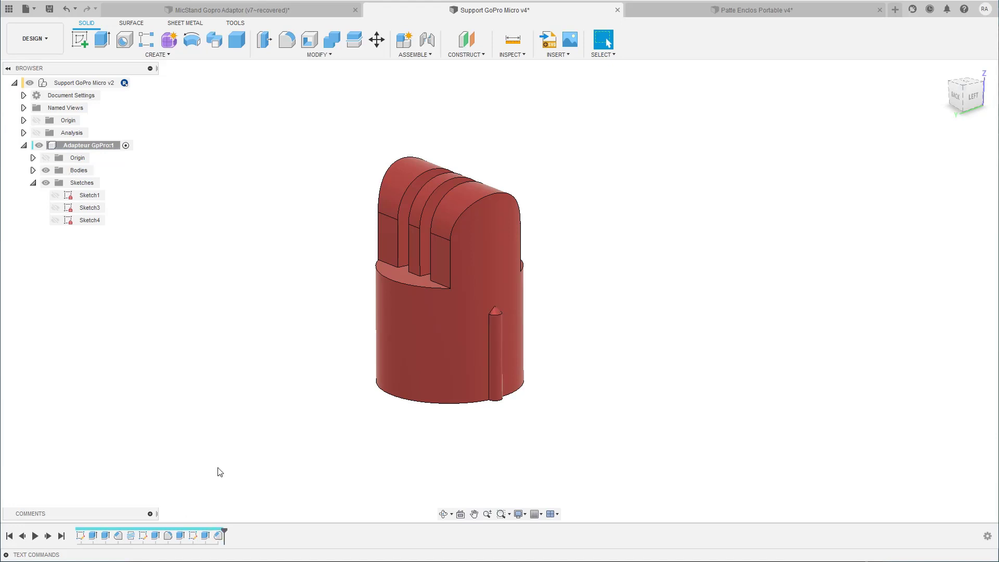
- Group the rib's extrude and chamfer features in the timeline and name the group "Feature Grip GR"
{"action": "left_click", "coordinate": [218, 536]}
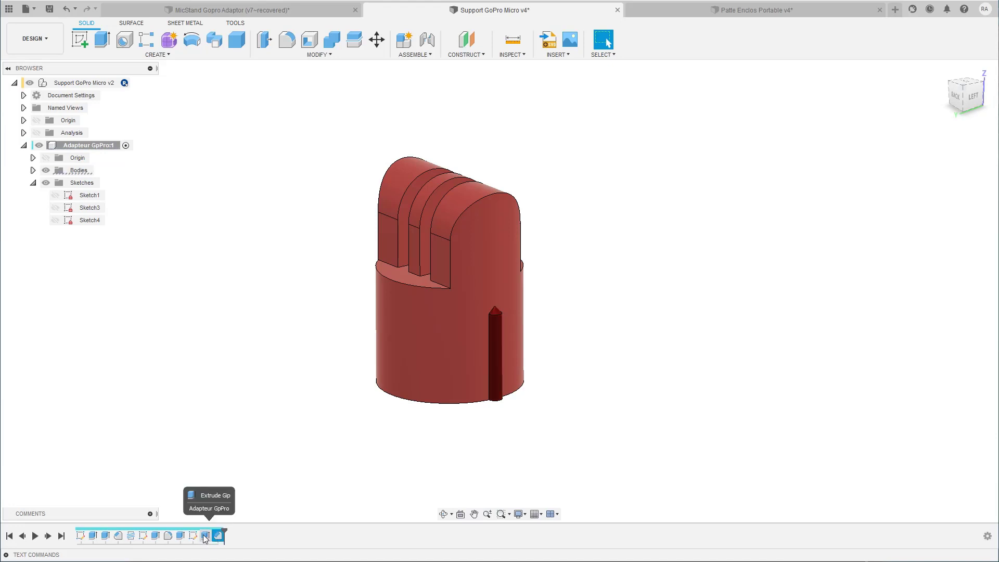
{"action": "left_click", "coordinate": [203, 536], "text": "shift"}
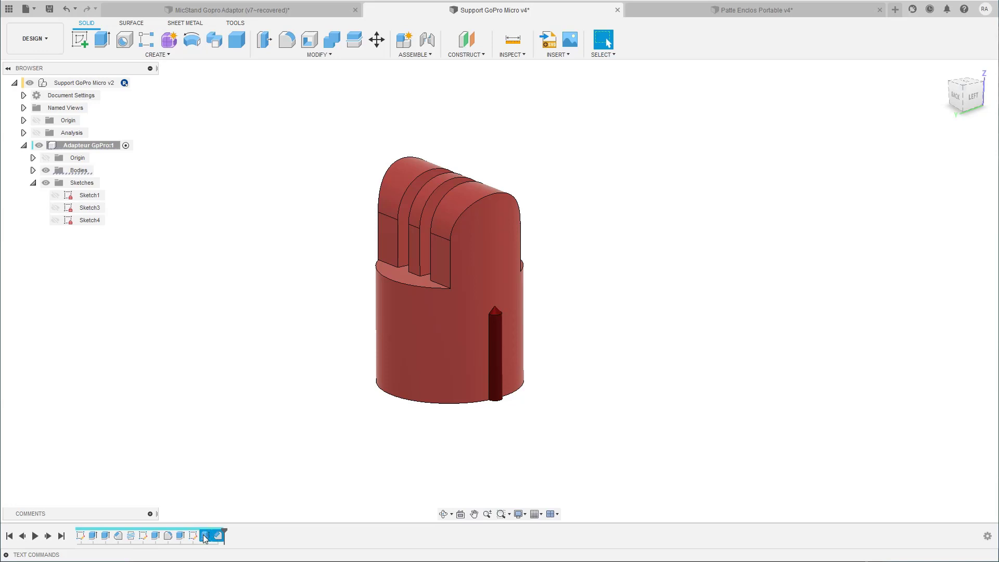
{"action": "right_click", "coordinate": [203, 534]}
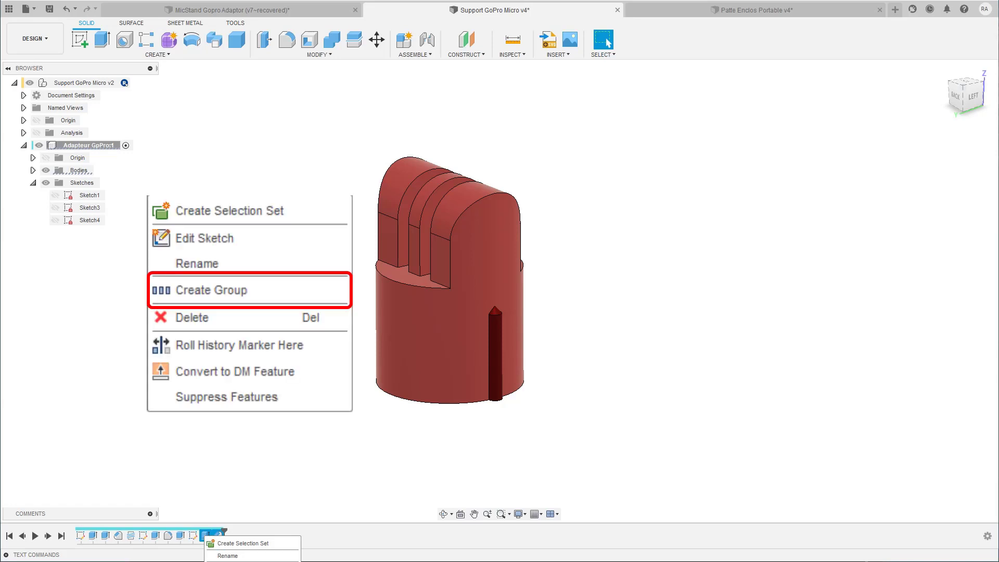
{"action": "left_click", "coordinate": [232, 561]}
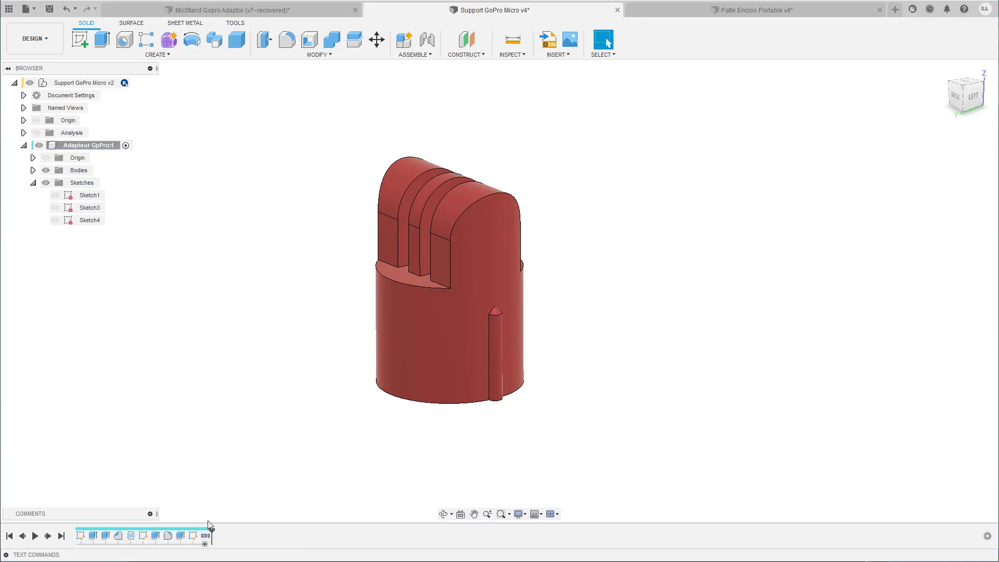
{"action": "right_click", "coordinate": [204, 535]}
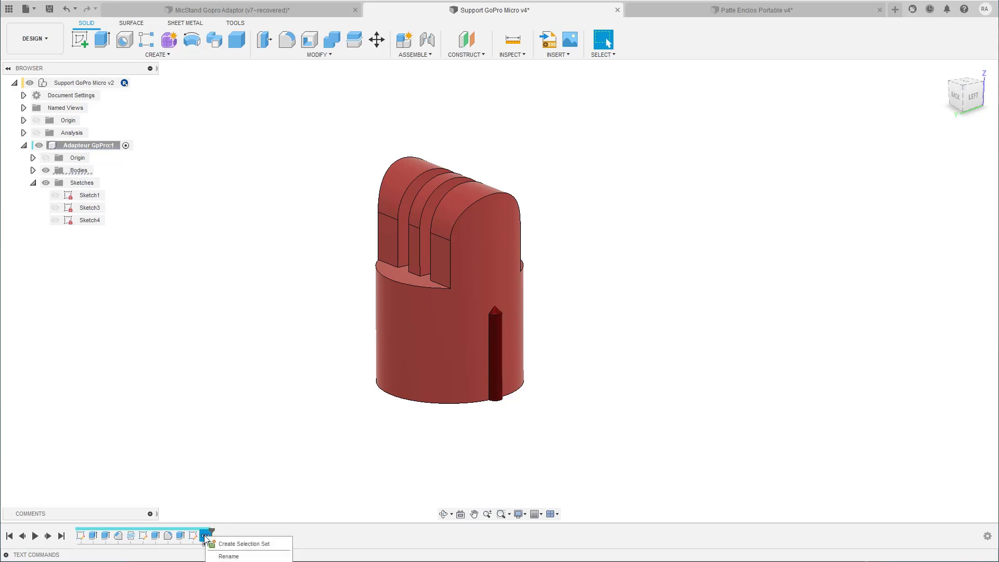
{"action": "left_click", "coordinate": [229, 557]}
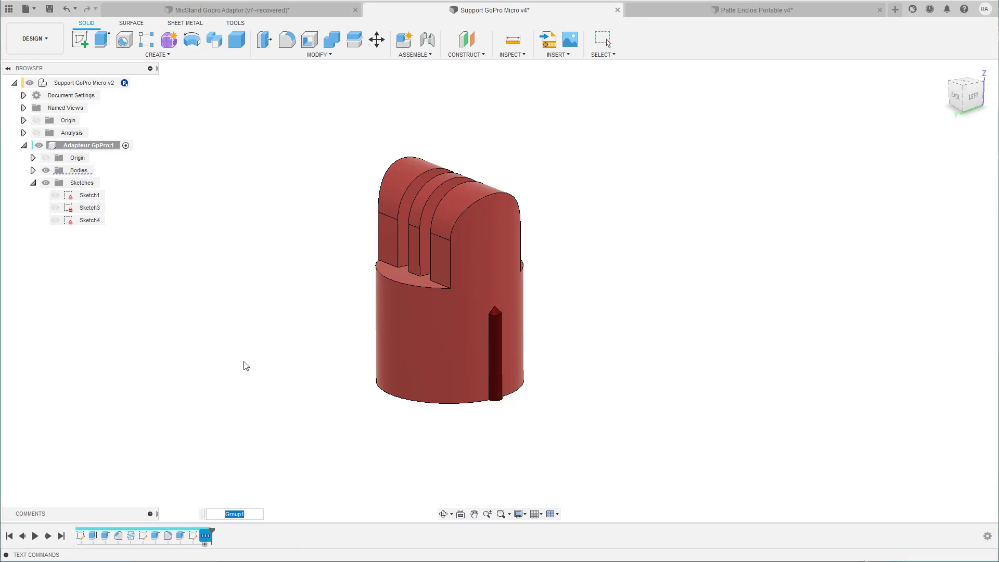
{"action": "type", "text": "Feature Grip GR"}
{"action": "key", "text": "Return"}
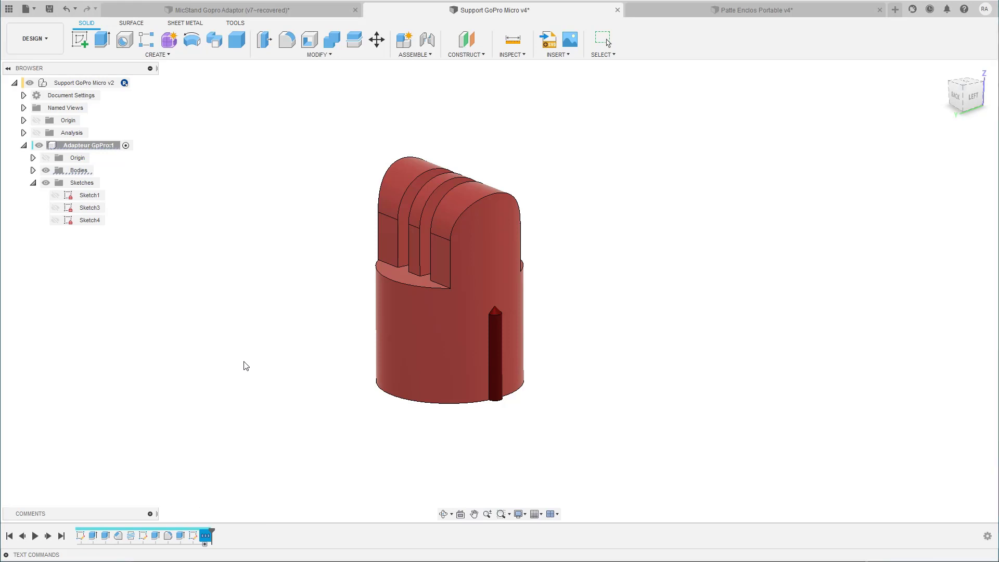
{"action": "key", "text": "Escape"}
- Review the model parameters of Adapteur GpPro, examining the expressions under Extrude Gip and ChamferTopGrip
{"action": "left_click", "coordinate": [316, 55]}
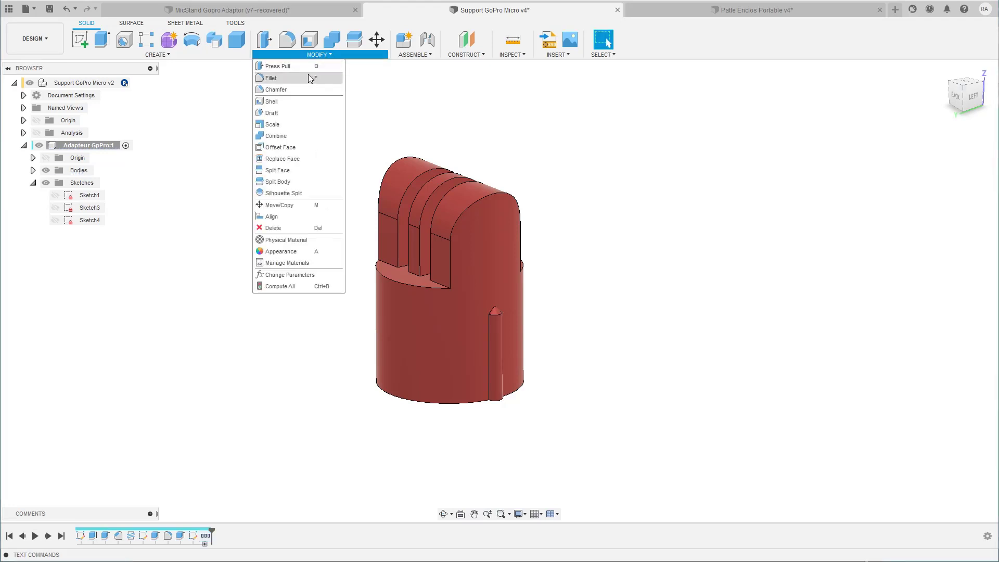
{"action": "left_click", "coordinate": [274, 276]}
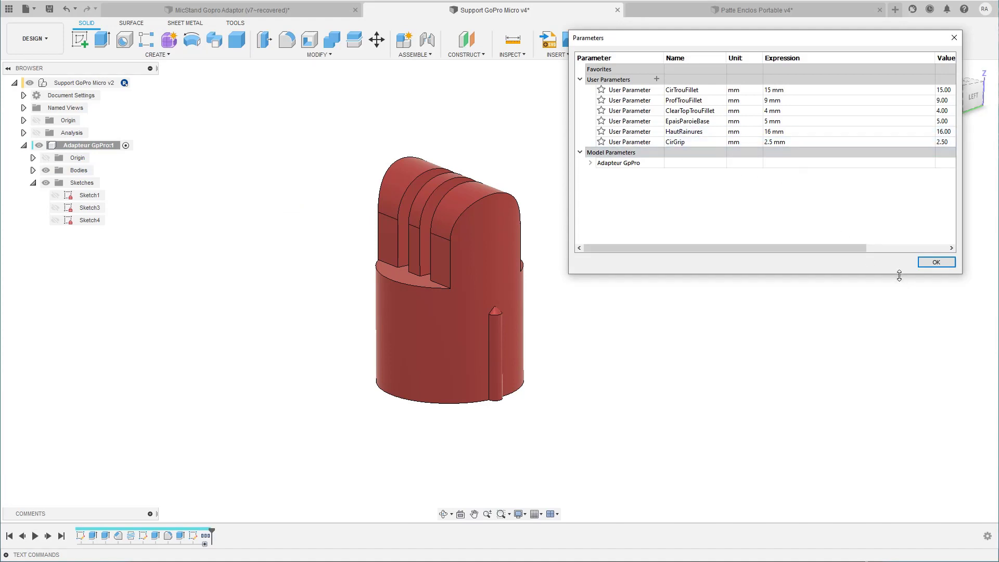
{"action": "left_click_drag", "start_coordinate": [900, 273], "coordinate": [909, 478]}
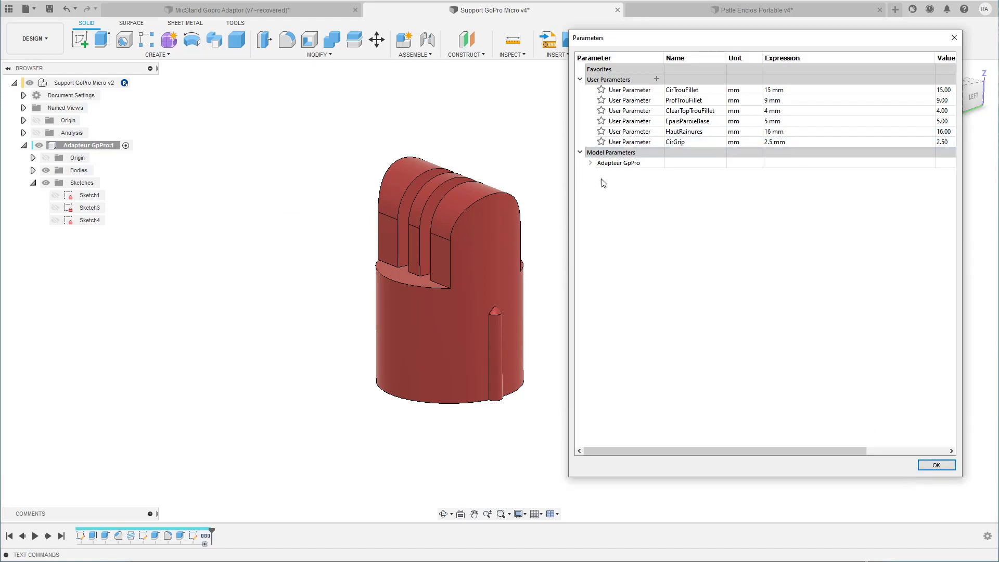
{"action": "left_click", "coordinate": [591, 164]}
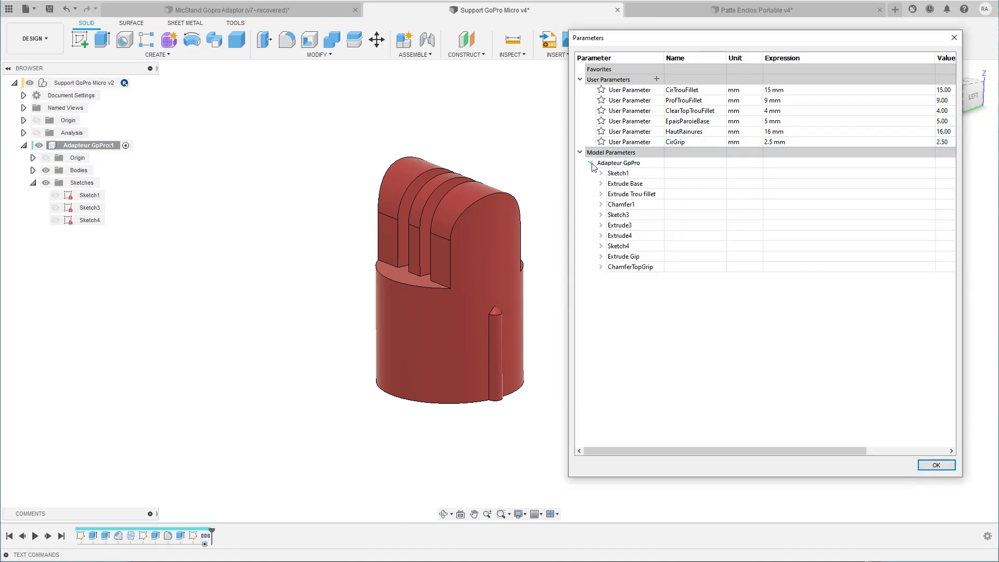
{"action": "left_click", "coordinate": [601, 257]}
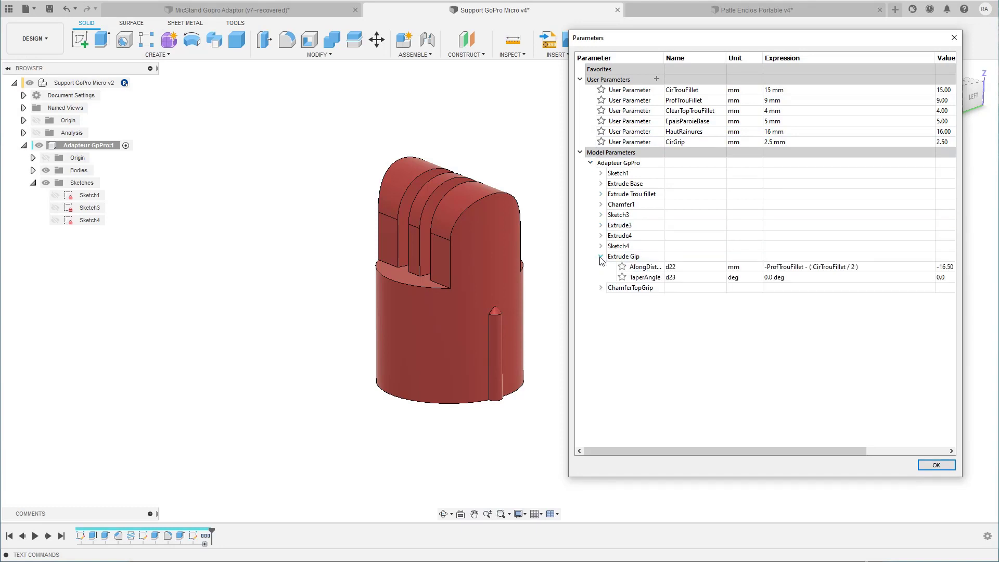
{"action": "left_click", "coordinate": [601, 288]}
{"action": "left_click", "coordinate": [601, 288]}
{"action": "left_click", "coordinate": [934, 464]}
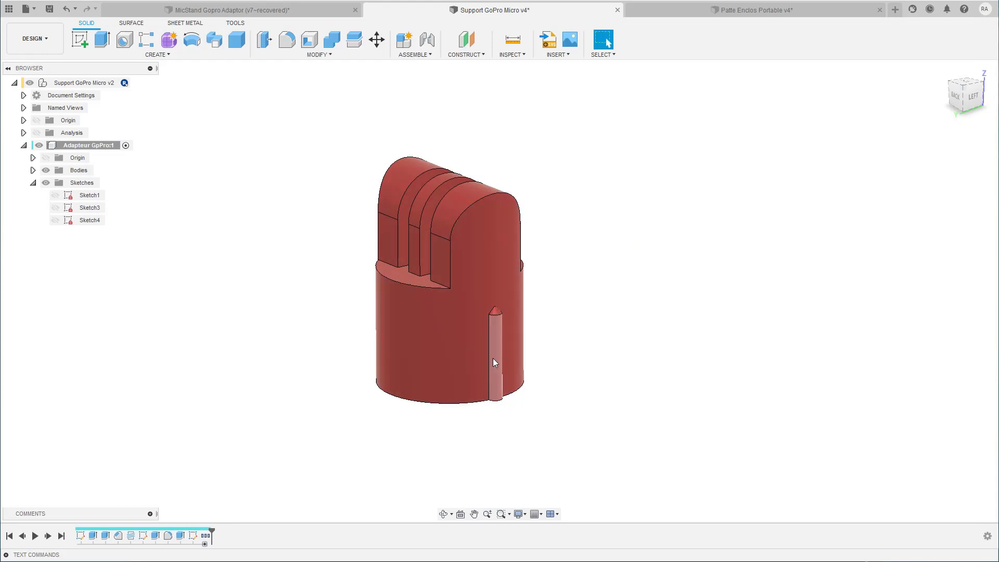
- Open Sketch1 from the timeline to examine the base circles without the subsequent features, finish the sketch, and view the adapter's underside
{"action": "left_click", "coordinate": [80, 536]}
{"action": "right_click", "coordinate": [80, 537]}
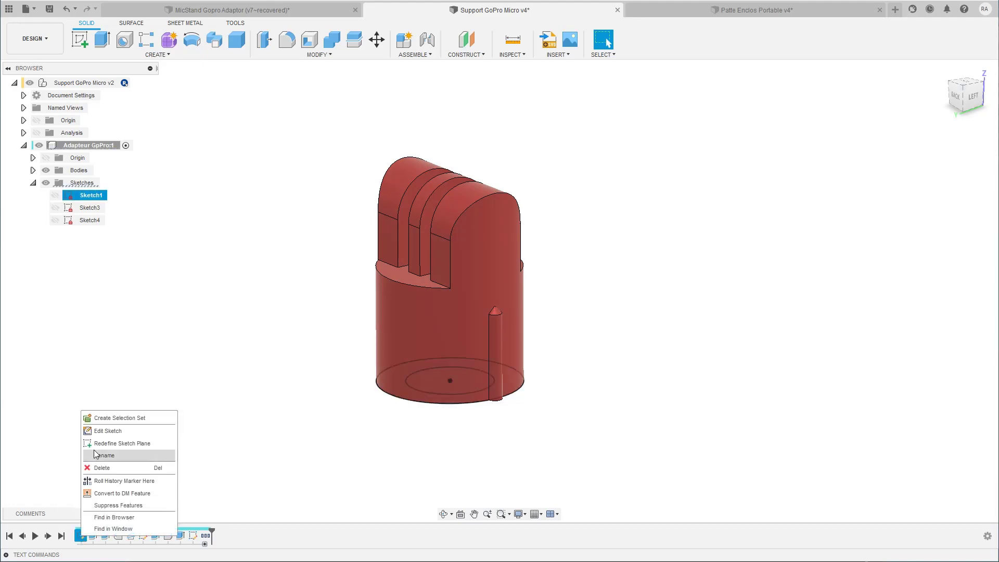
{"action": "left_click", "coordinate": [99, 434]}
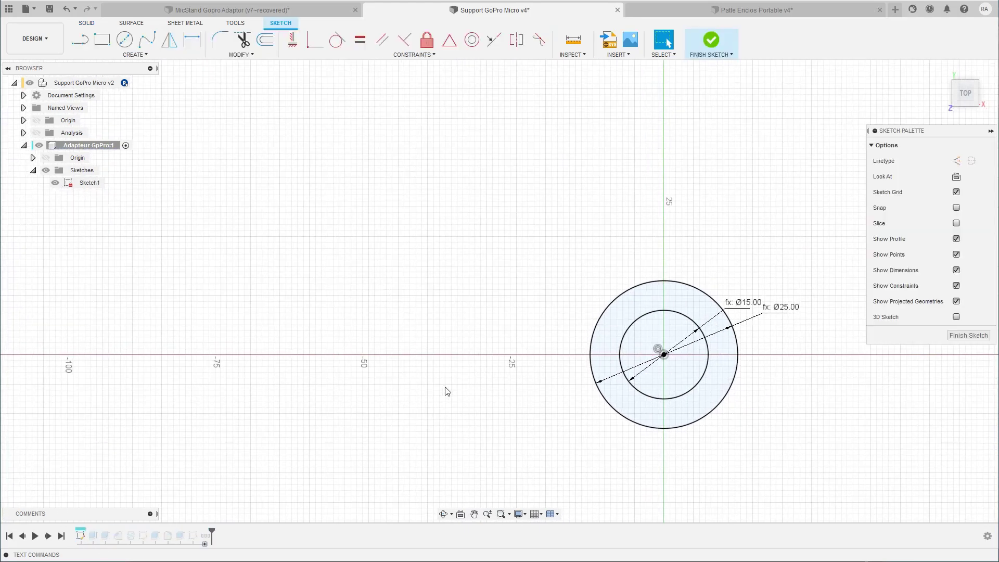
{"action": "middle_click_drag", "start_coordinate": [446, 391], "coordinate": [240, 448], "text": "shift"}
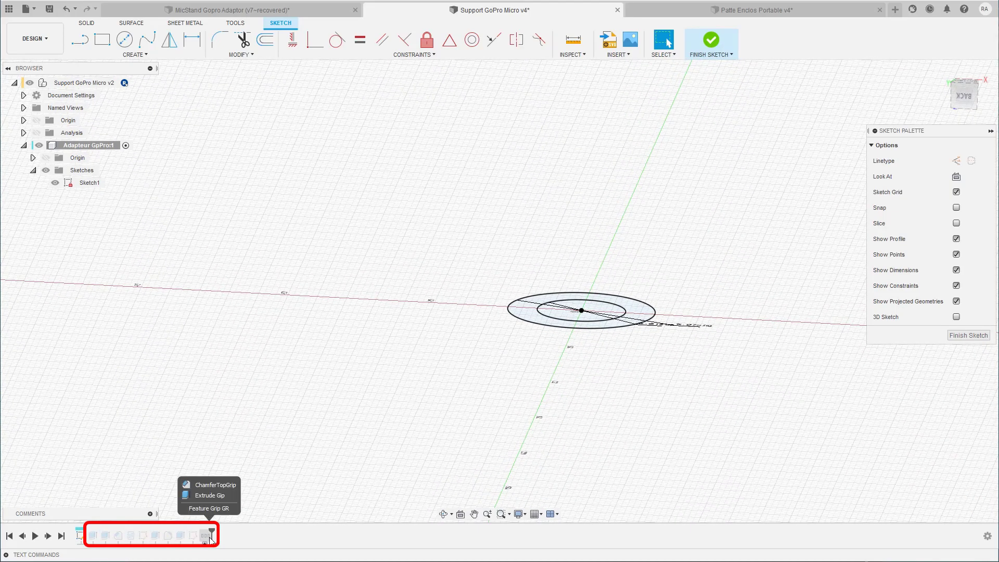
{"action": "middle_click_drag", "start_coordinate": [333, 447], "coordinate": [612, 291], "text": "shift"}
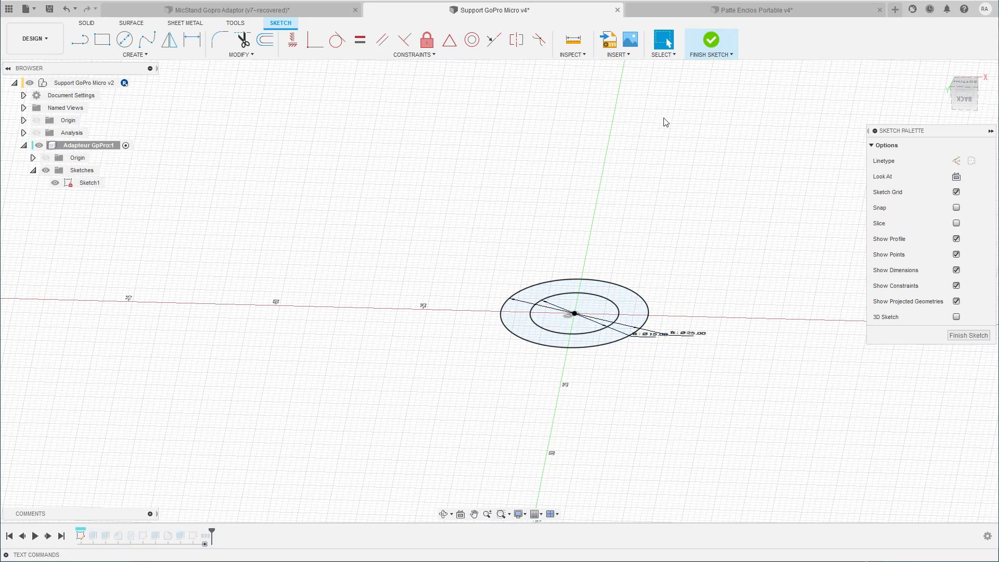
{"action": "left_click", "coordinate": [710, 42]}
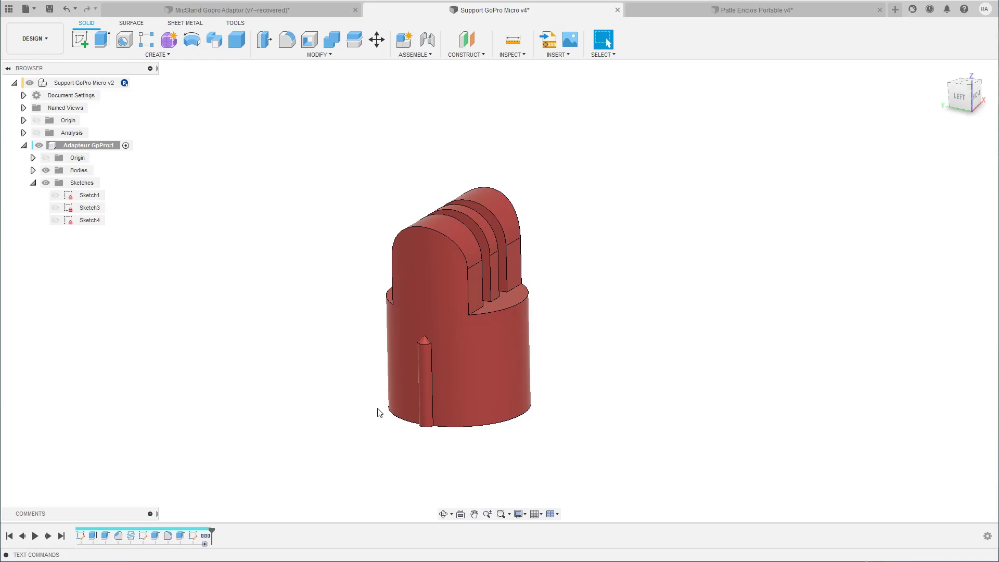
{"action": "middle_click_drag", "start_coordinate": [446, 429], "coordinate": [429, 387], "text": "shift"}
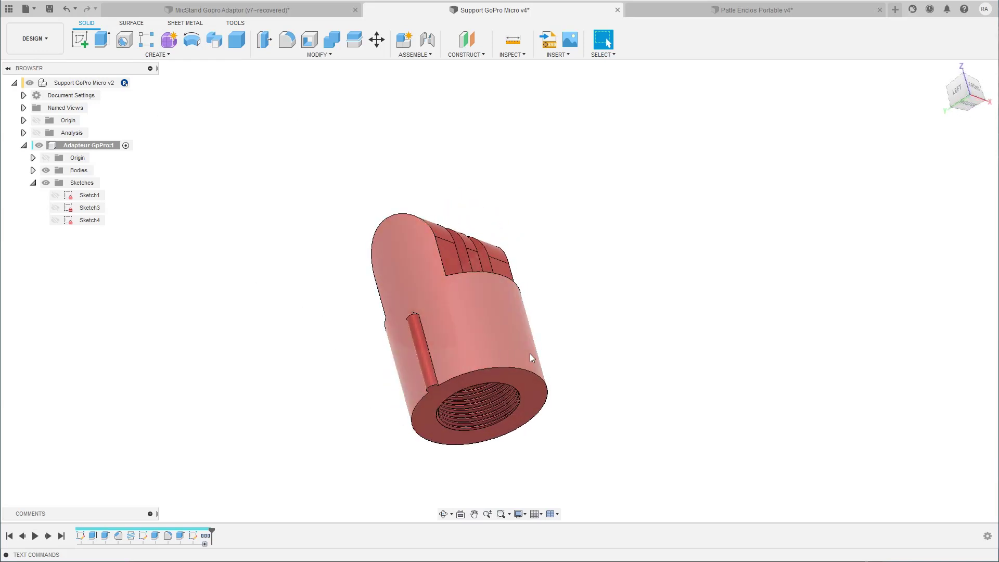
- Start a circular pattern of type Features and select the grip rib's extrude and chamfer on the model as its objects
{"action": "middle_click_drag", "start_coordinate": [430, 345], "coordinate": [272, 267], "text": "shift"}
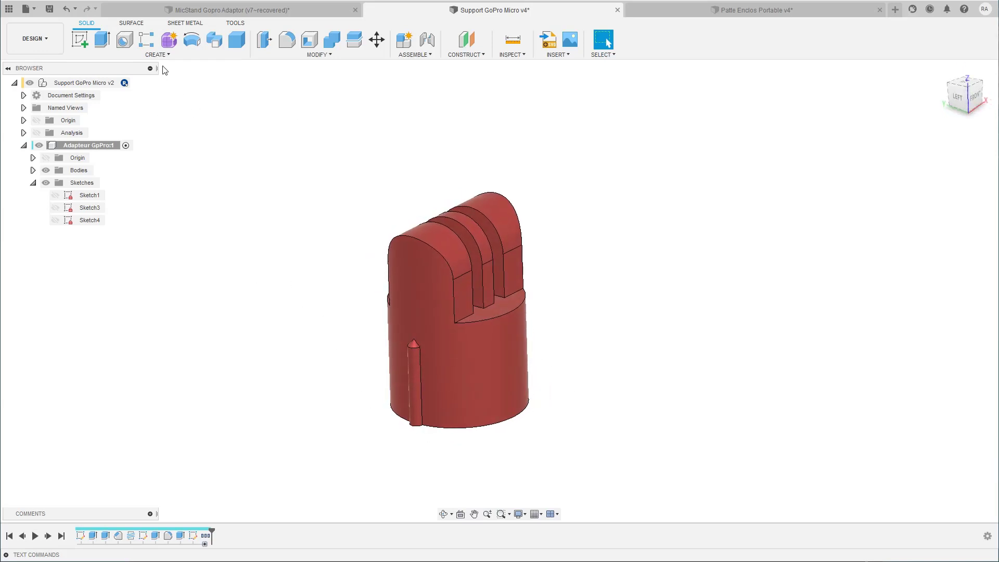
{"action": "left_click", "coordinate": [156, 55]}
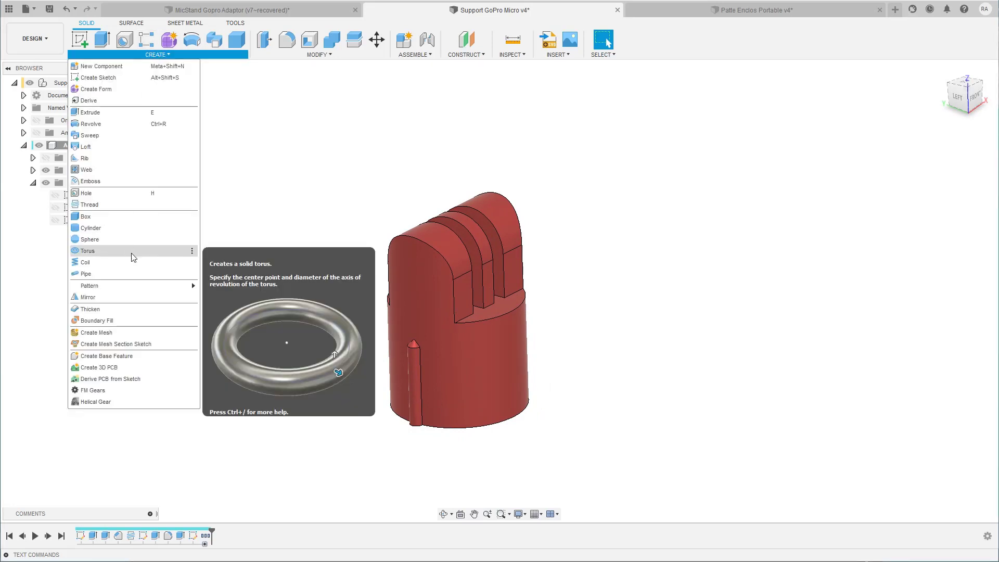
{"action": "mouse_move", "coordinate": [132, 292]}
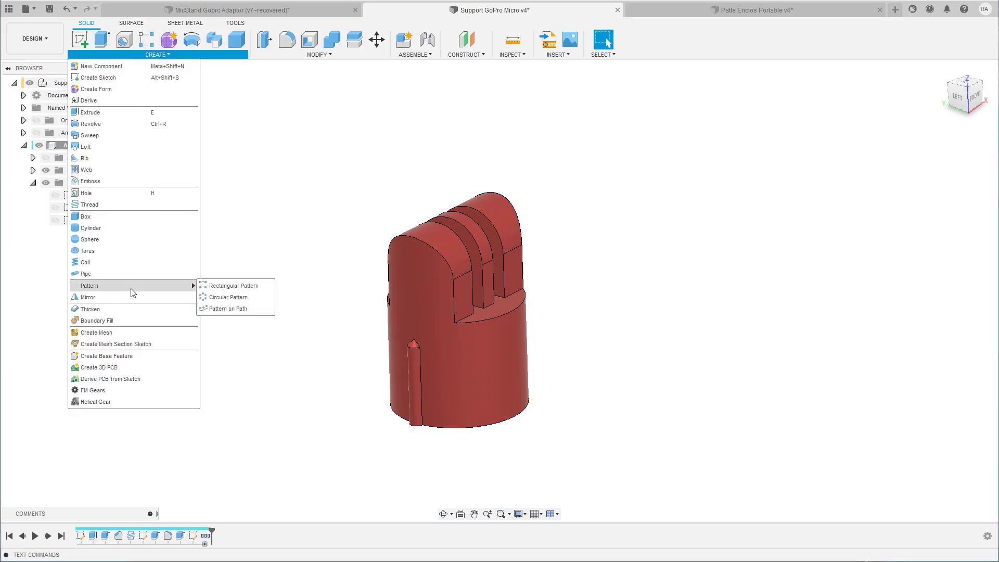
{"action": "left_click", "coordinate": [224, 300]}
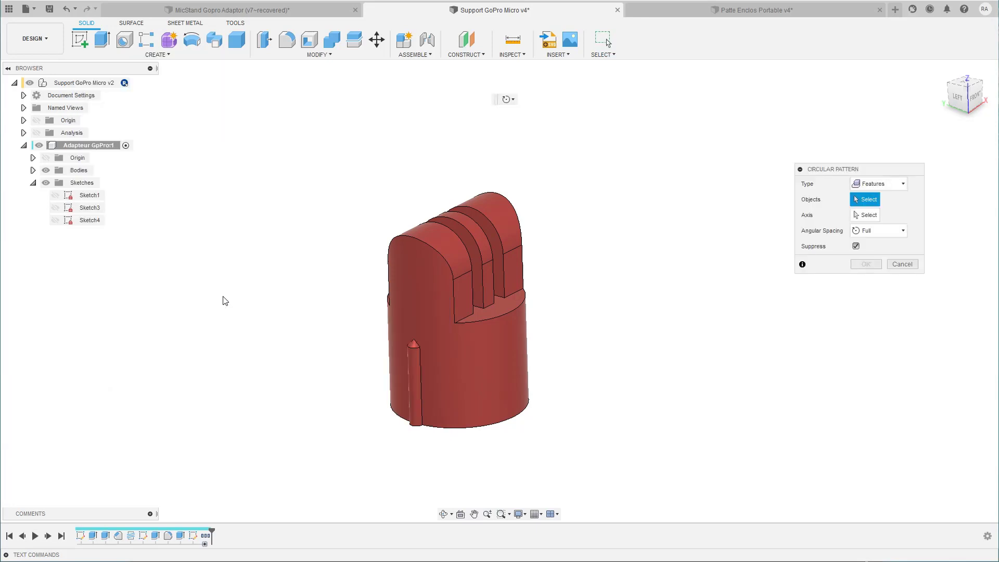
{"action": "middle_click_drag", "start_coordinate": [666, 278], "coordinate": [511, 325], "text": "shift"}
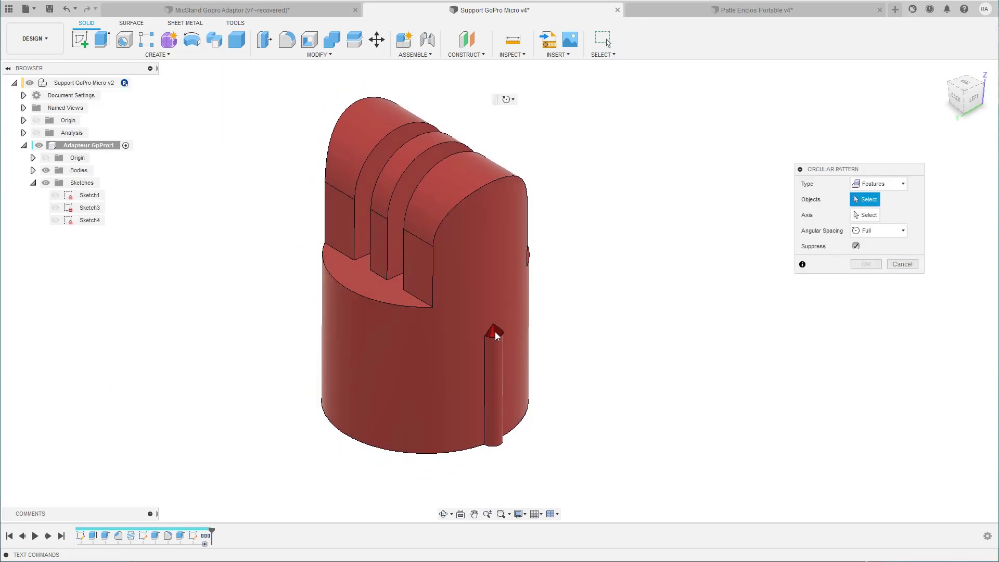
{"action": "left_click", "coordinate": [493, 397]}
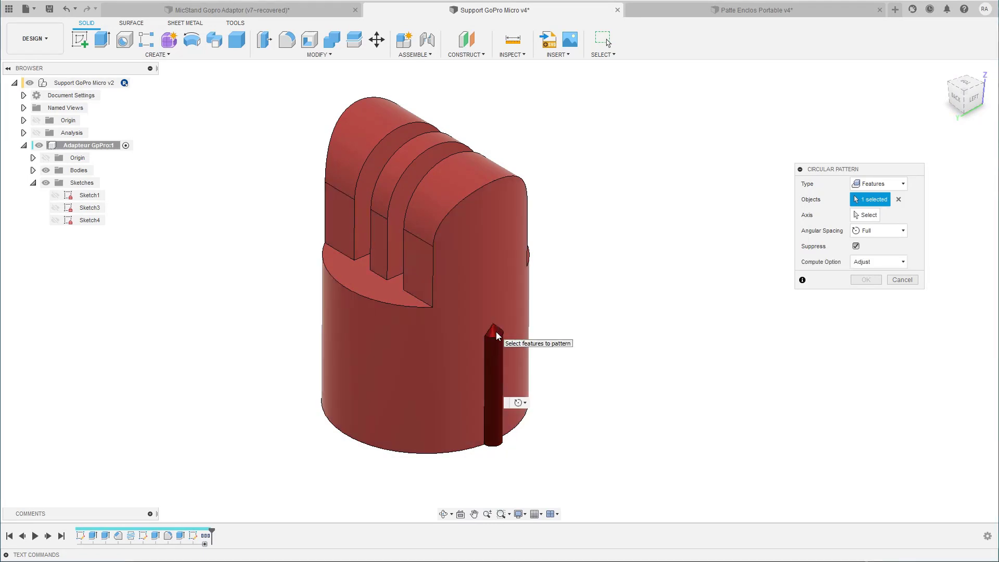
{"action": "left_click", "coordinate": [497, 336]}
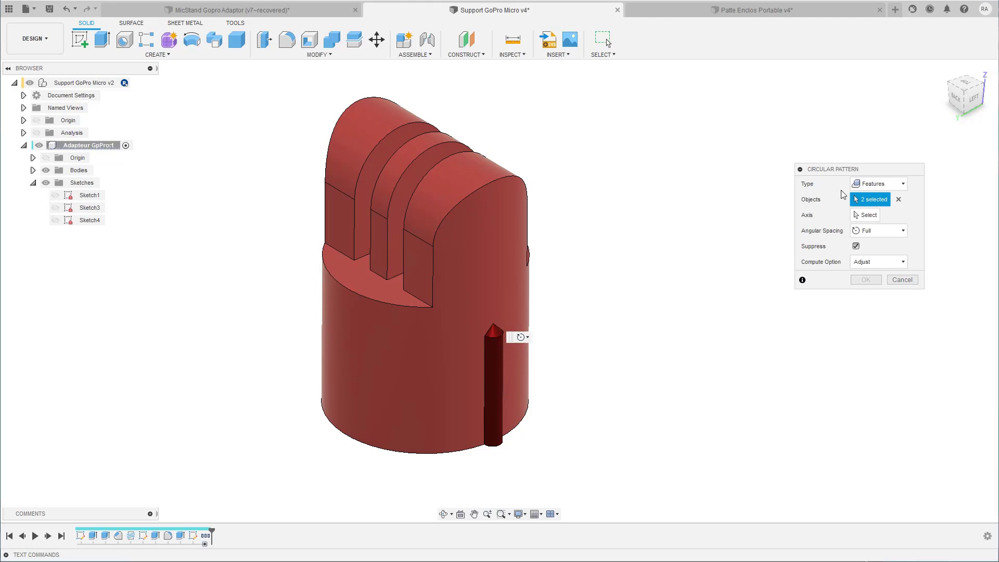
{"action": "left_click", "coordinate": [866, 186]}
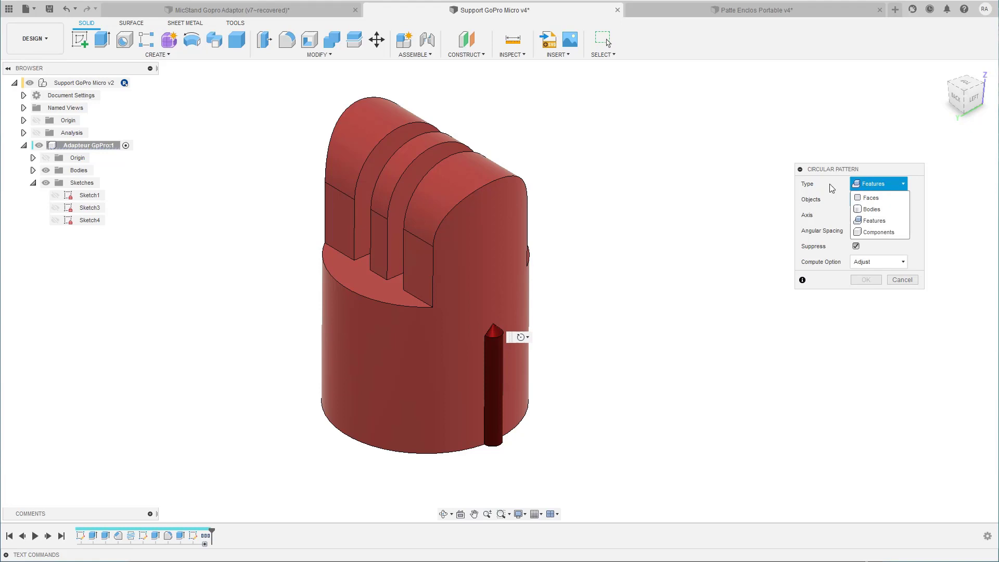
{"action": "left_click", "coordinate": [871, 220]}
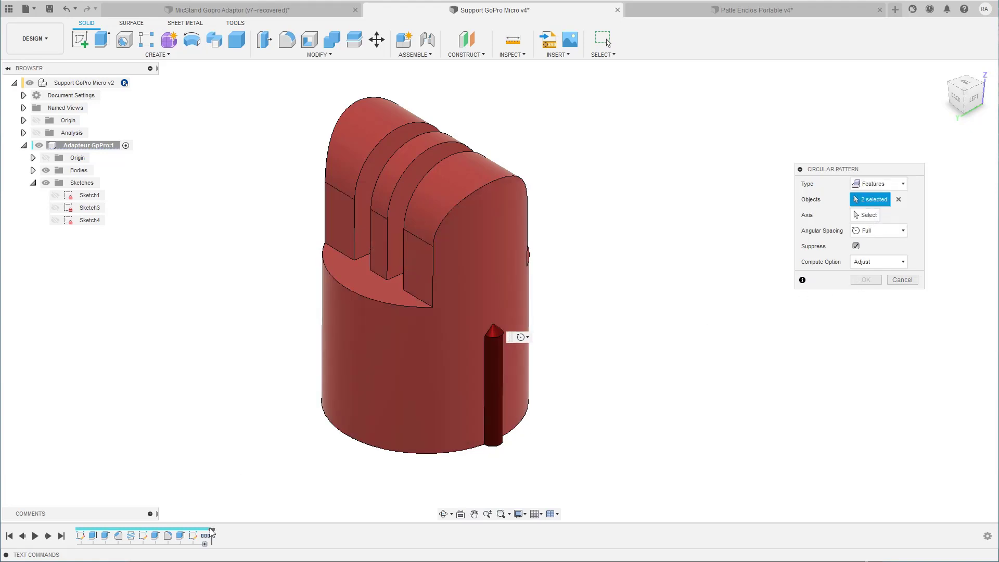
- Try picking the rib's extrude and chamfer individually from the expanded Feature Grip GR timeline group, and clear the pattern's object selection
{"action": "mouse_move", "coordinate": [204, 542]}
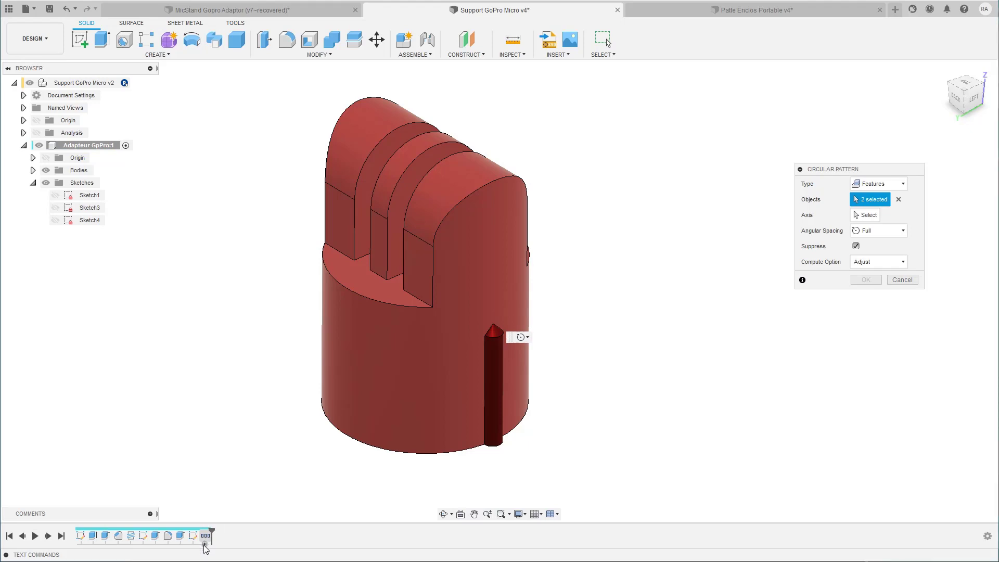
{"action": "left_click", "coordinate": [205, 543]}
{"action": "left_click", "coordinate": [900, 202]}
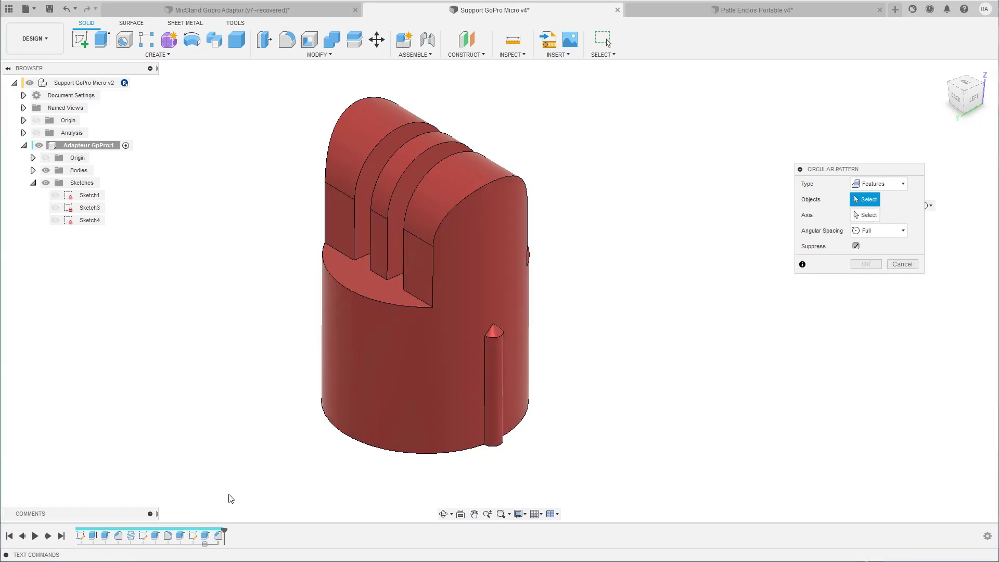
{"action": "left_click", "coordinate": [218, 539]}
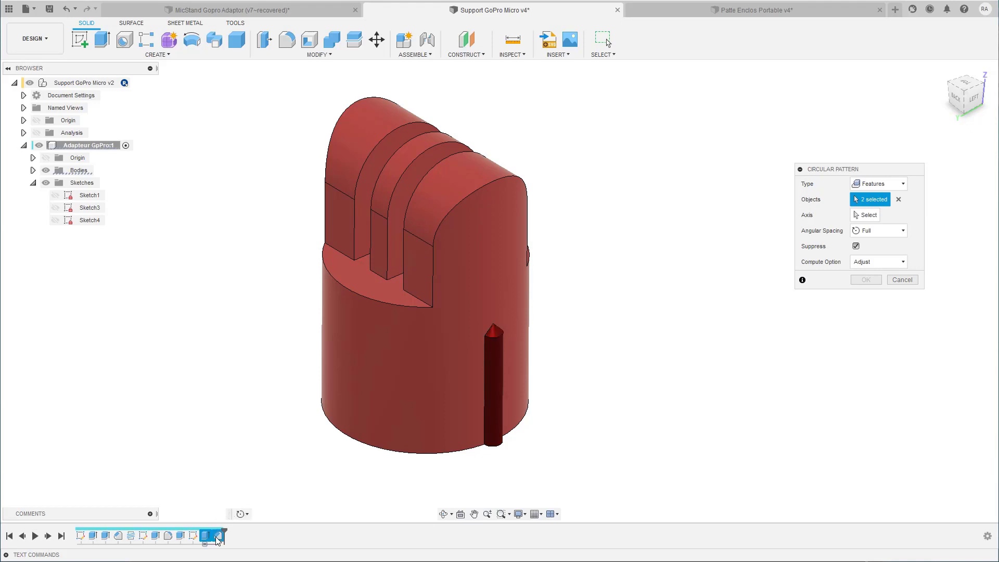
{"action": "left_click", "coordinate": [899, 199]}
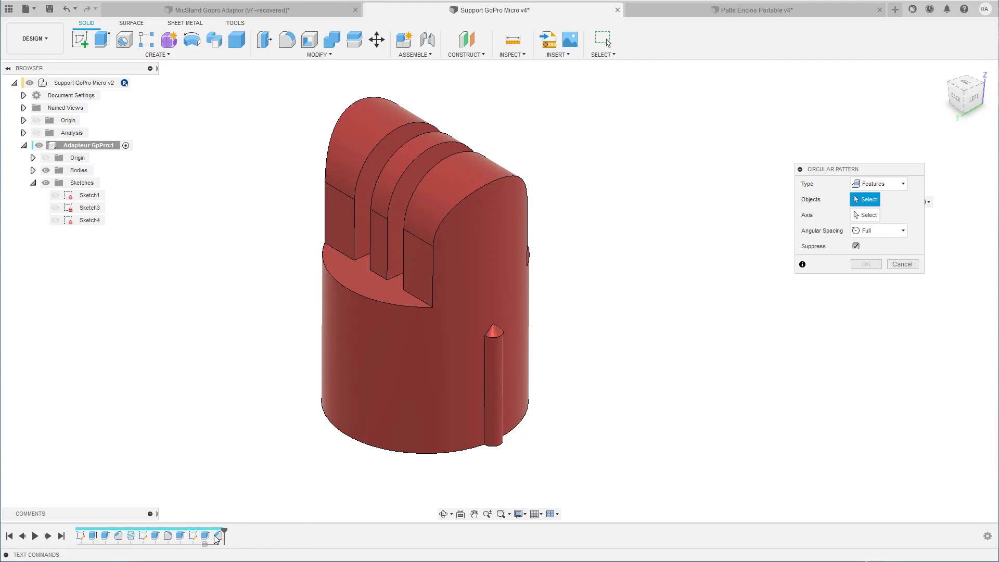
- Collapse the Feature Grip GR timeline group and select the whole group as the circular pattern's objects
{"action": "left_click_drag", "start_coordinate": [224, 534], "coordinate": [209, 536]}
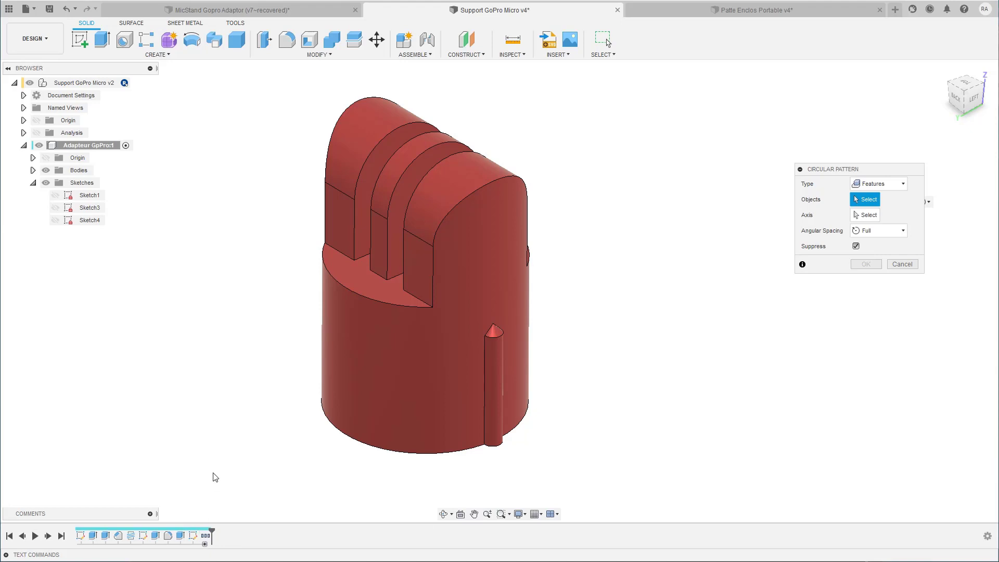
{"action": "left_click", "coordinate": [205, 536]}
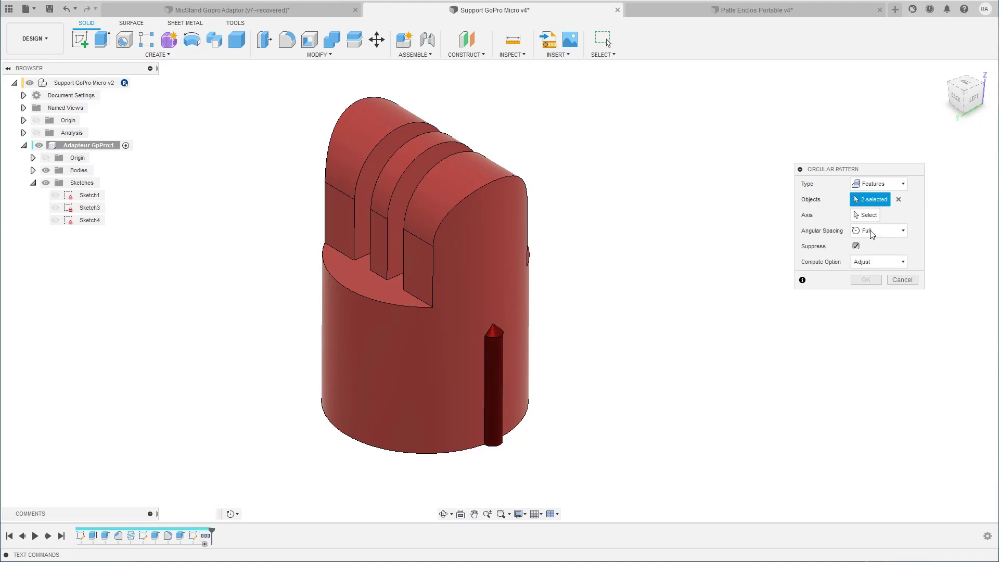
{"action": "left_click", "coordinate": [898, 200]}
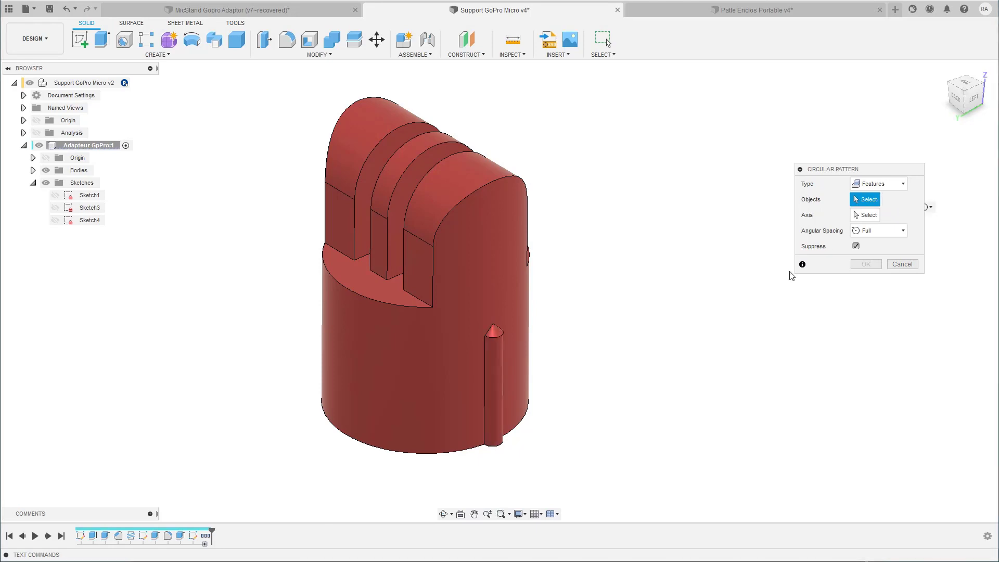
{"action": "left_click", "coordinate": [205, 536]}
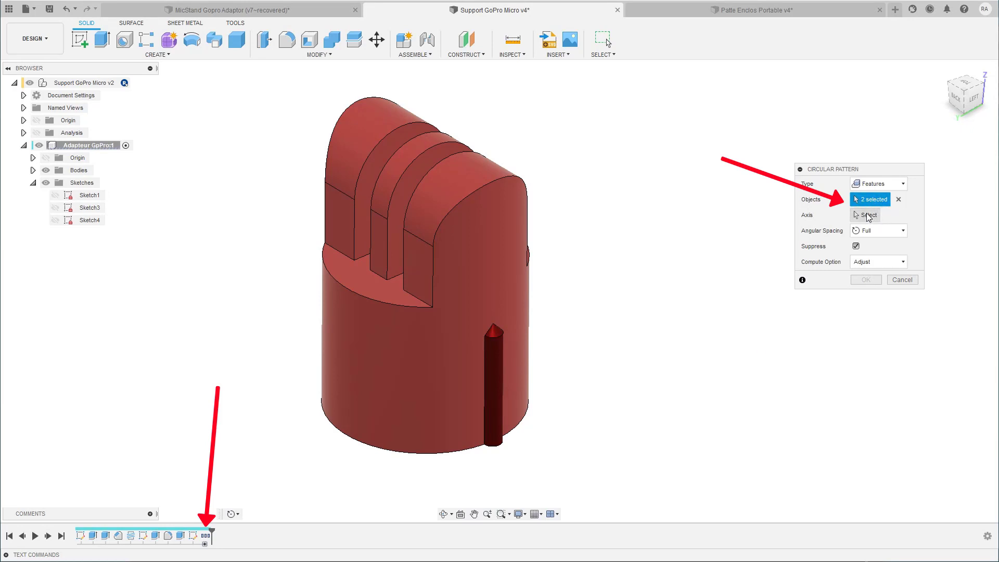
- Pattern the grip rib group around the adapter's vertical Z axis with Full angular spacing and a quantity of 12
{"action": "left_click", "coordinate": [868, 215]}
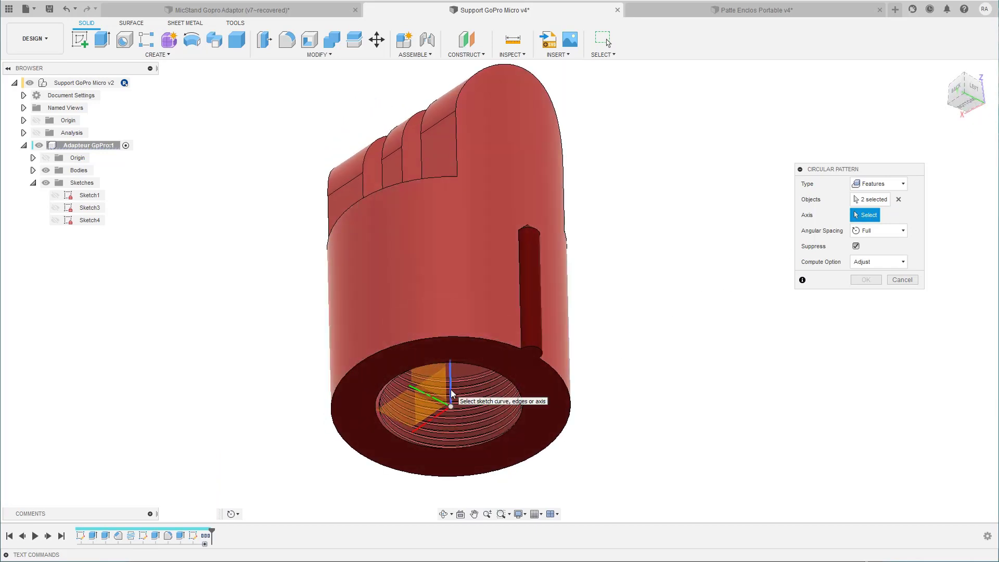
{"action": "left_click", "coordinate": [450, 393]}
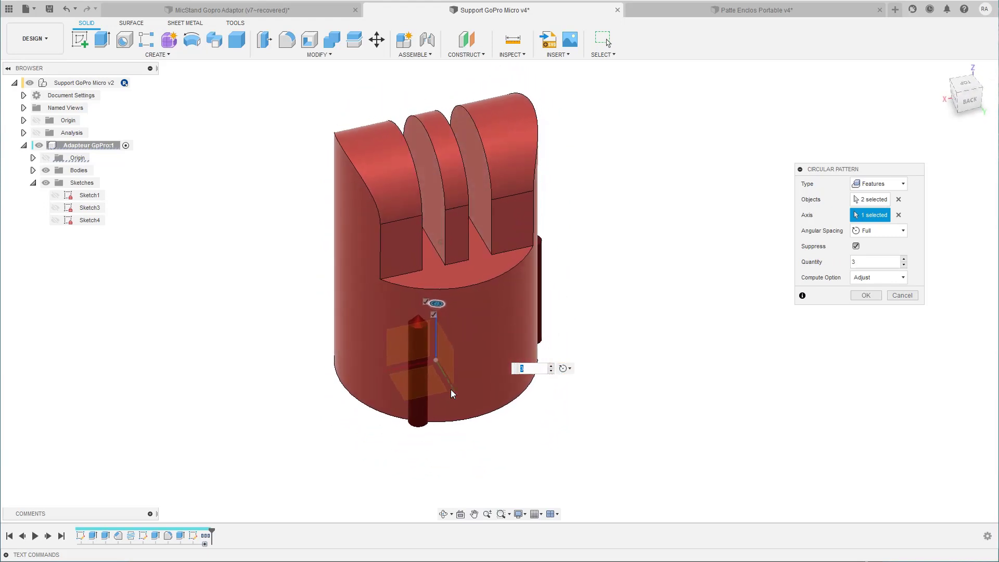
{"action": "type", "text": "10"}
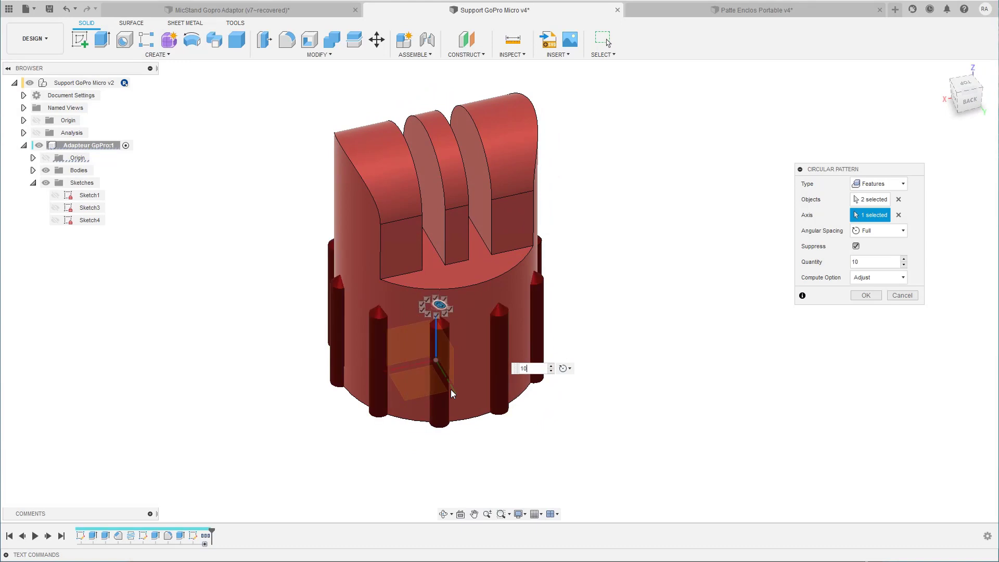
{"action": "key", "text": "BackSpace"}
{"action": "type", "text": "2"}
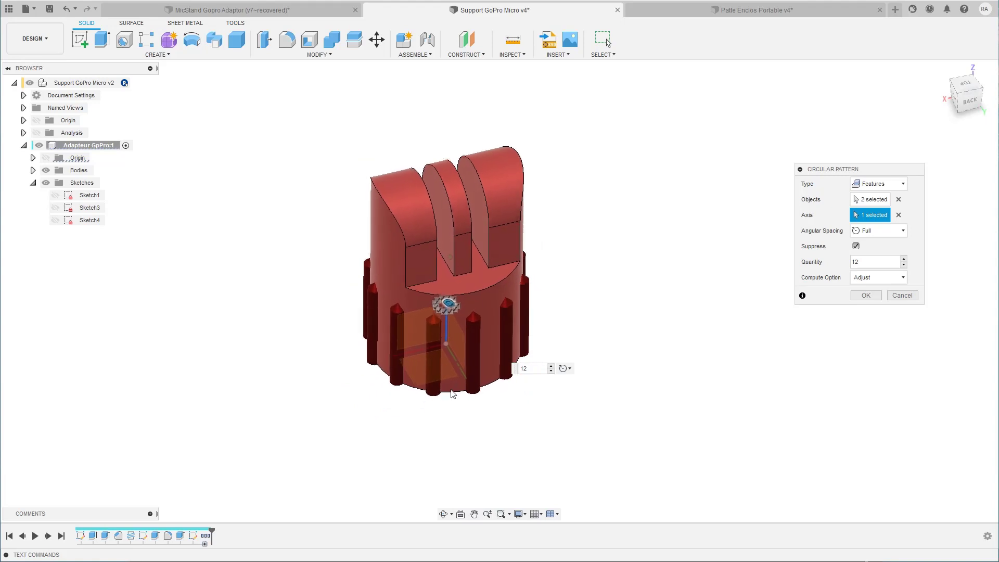
{"action": "key", "text": "Return"}
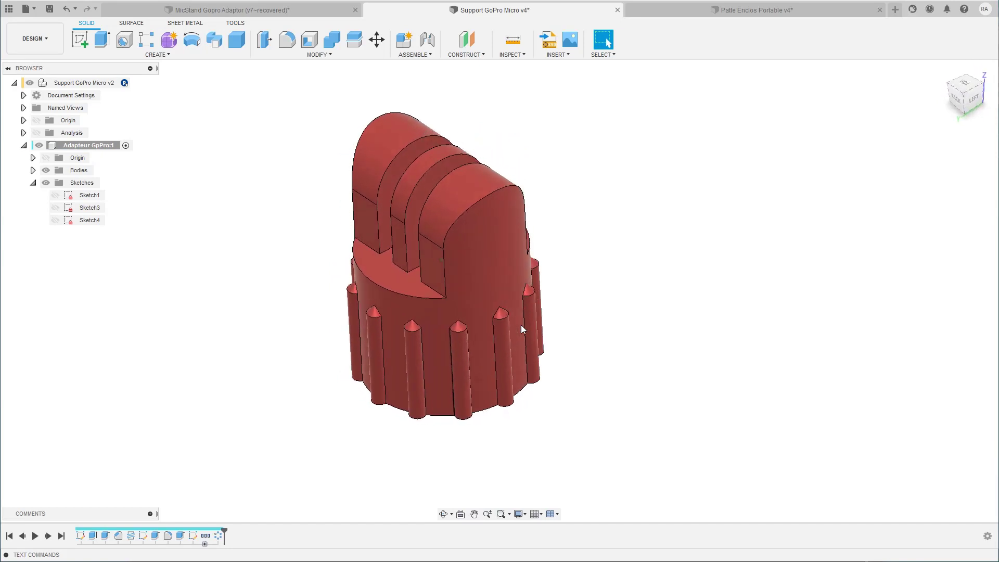
- Set the user parameter CirGrip to 2 mm to make the patterned grip ribs thinner
{"action": "middle_click_drag", "start_coordinate": [517, 326], "coordinate": [364, 369], "text": "shift"}
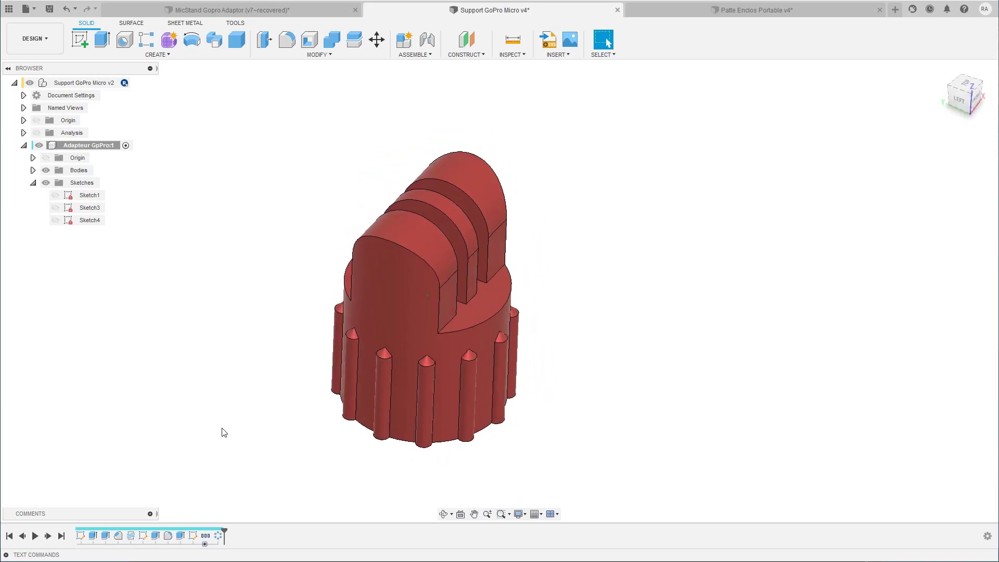
{"action": "left_click", "coordinate": [320, 55]}
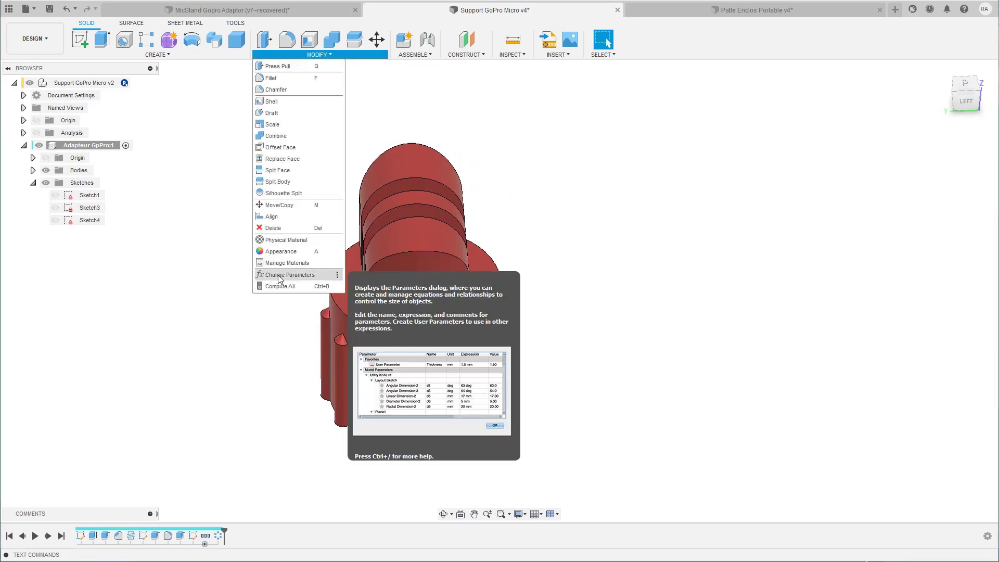
{"action": "left_click", "coordinate": [278, 276]}
{"action": "left_click", "coordinate": [93, 536]}
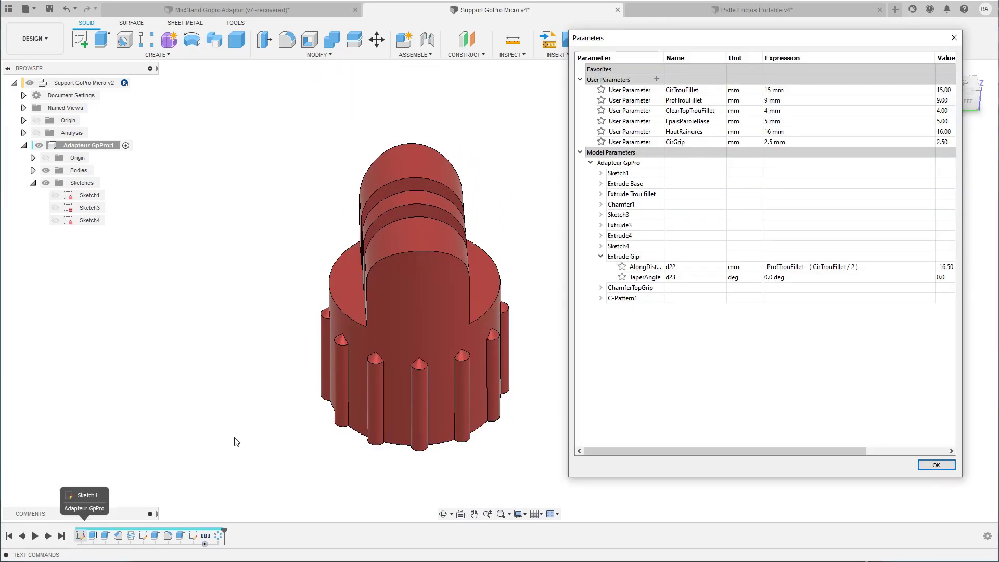
{"action": "middle_click_drag", "start_coordinate": [417, 289], "coordinate": [647, 165], "text": "shift"}
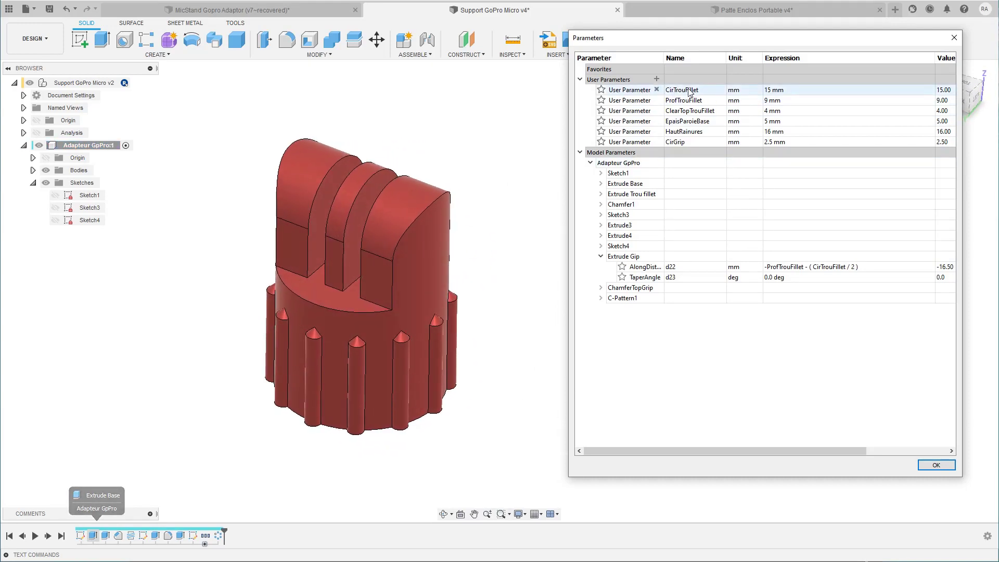
{"action": "left_click", "coordinate": [769, 142]}
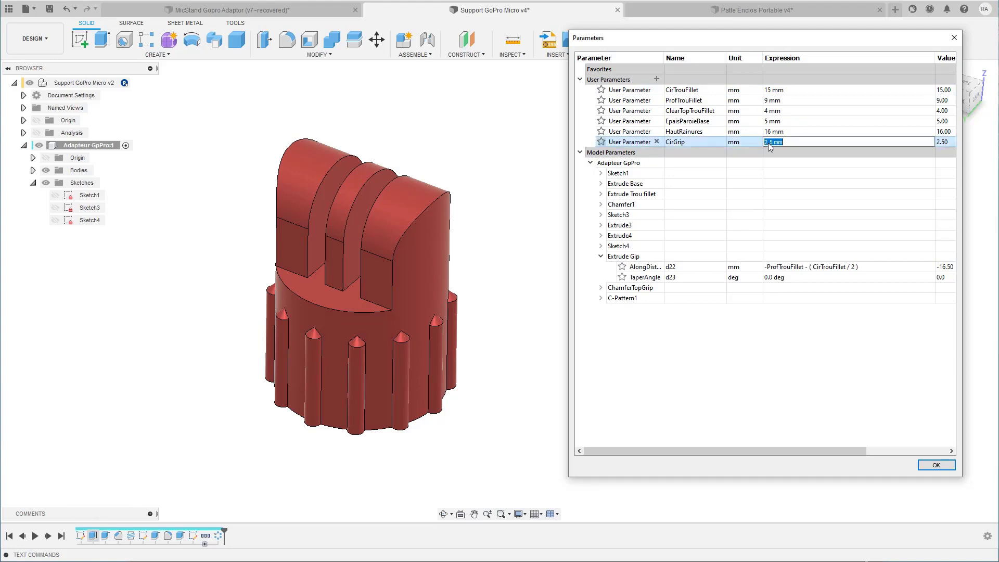
{"action": "type", "text": "2"}
{"action": "key", "text": "Return"}
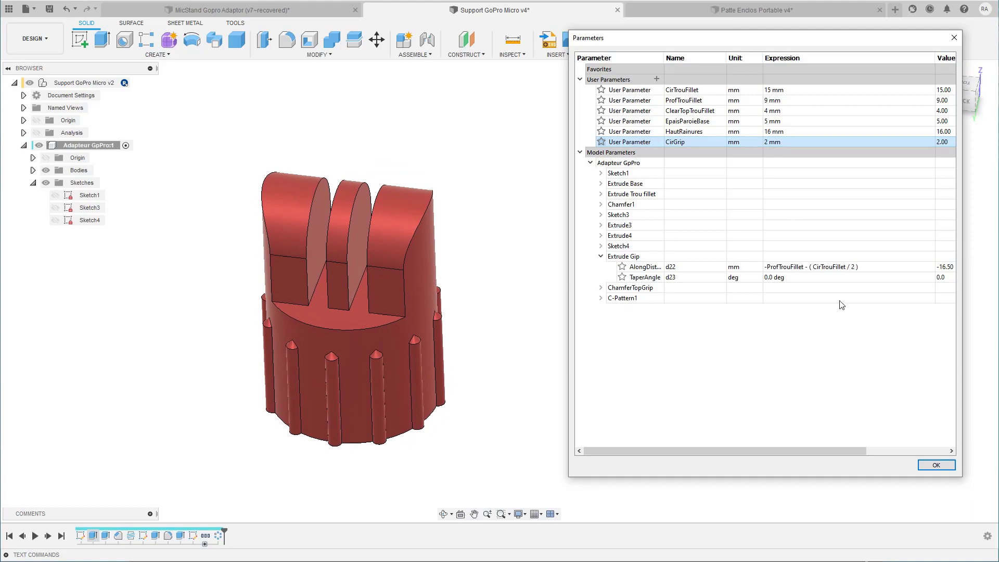
{"action": "left_click", "coordinate": [924, 462]}
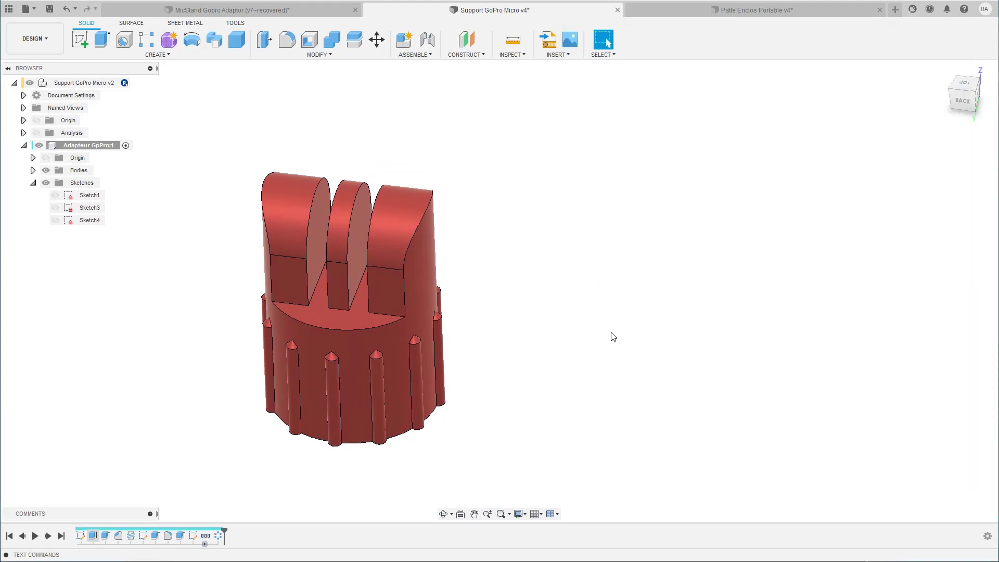